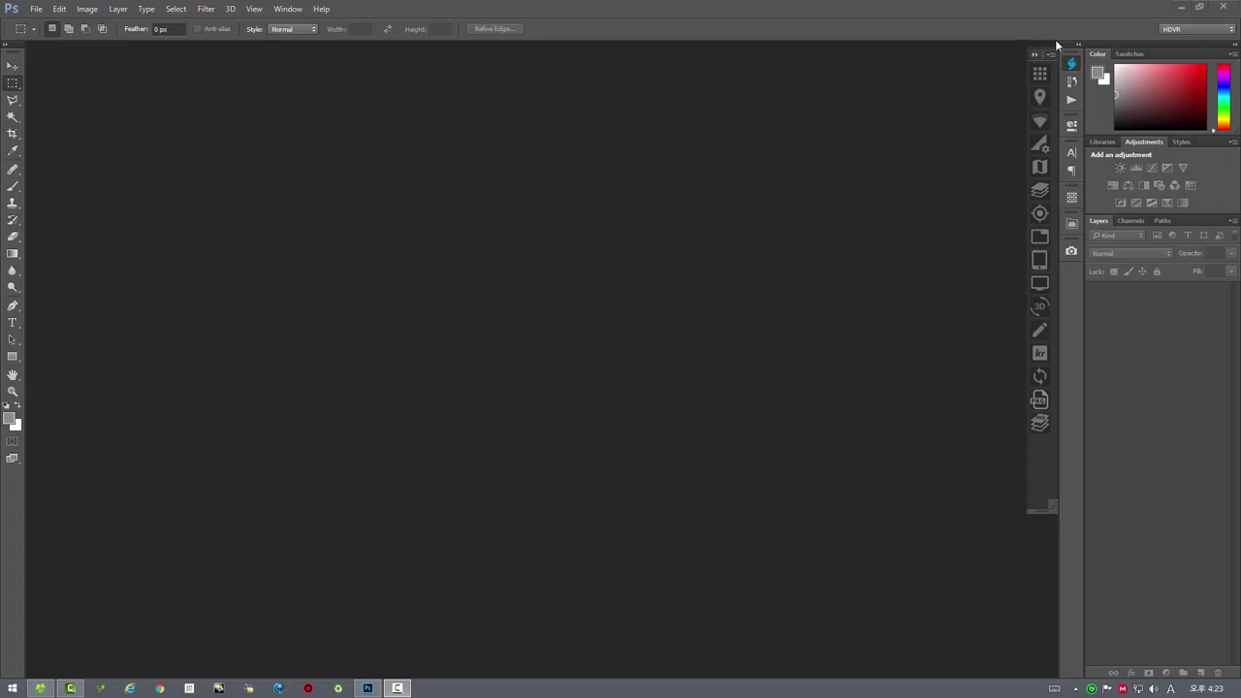
Widen the Custom Tools panel so the full script names show, then run the cube grid panorama script.
{"action": "left_click", "coordinate": [1071, 65]}
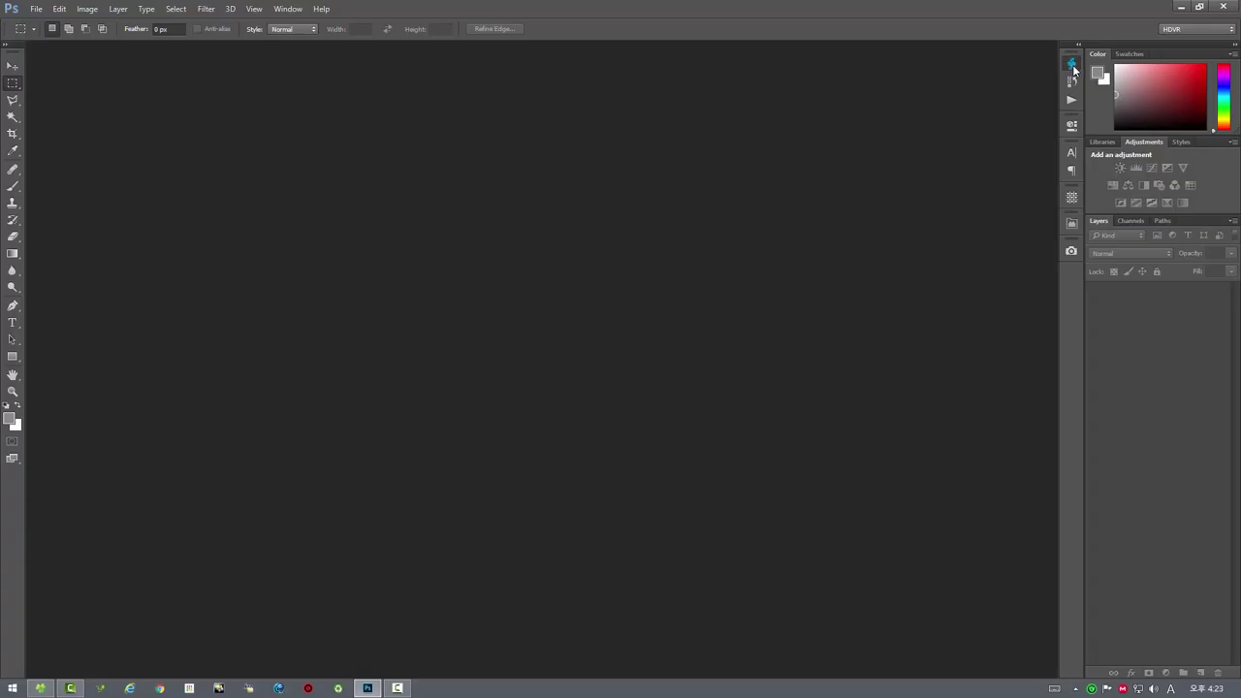
{"action": "left_click", "coordinate": [1071, 66]}
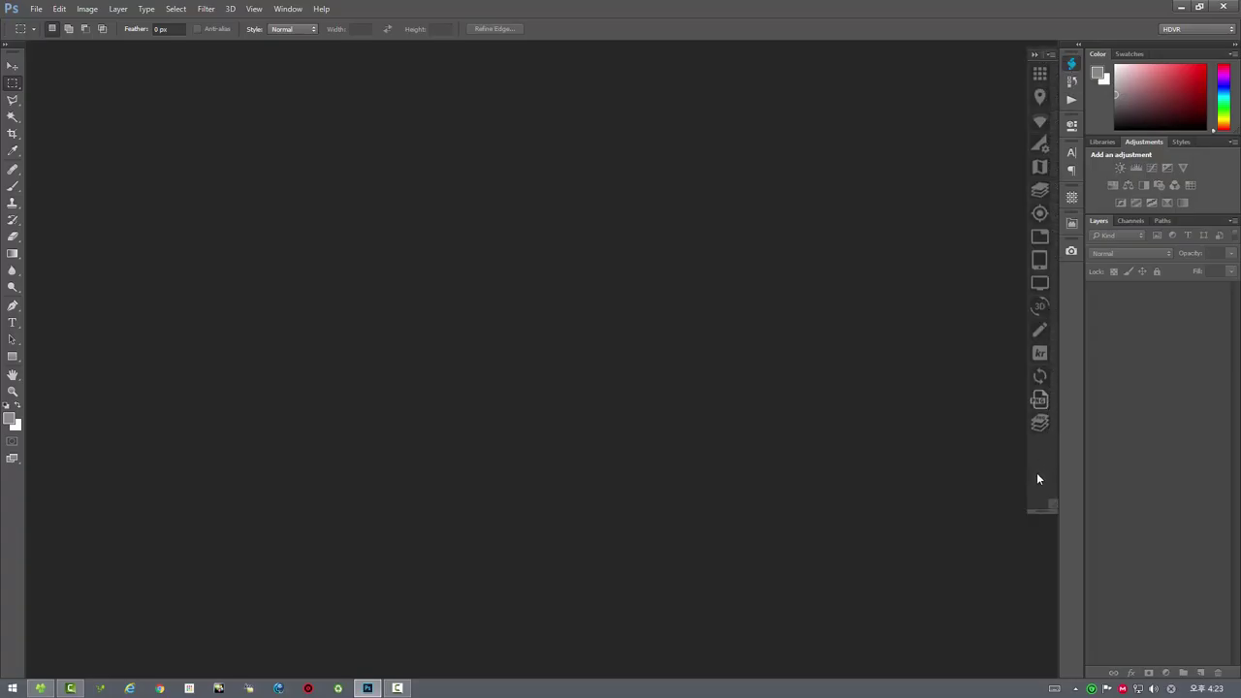
{"action": "mouse_move", "coordinate": [1024, 313]}
{"action": "left_mouse_down"}
{"action": "mouse_move", "coordinate": [817, 312]}
{"action": "mouse_move", "coordinate": [942, 325]}
{"action": "left_mouse_up"}
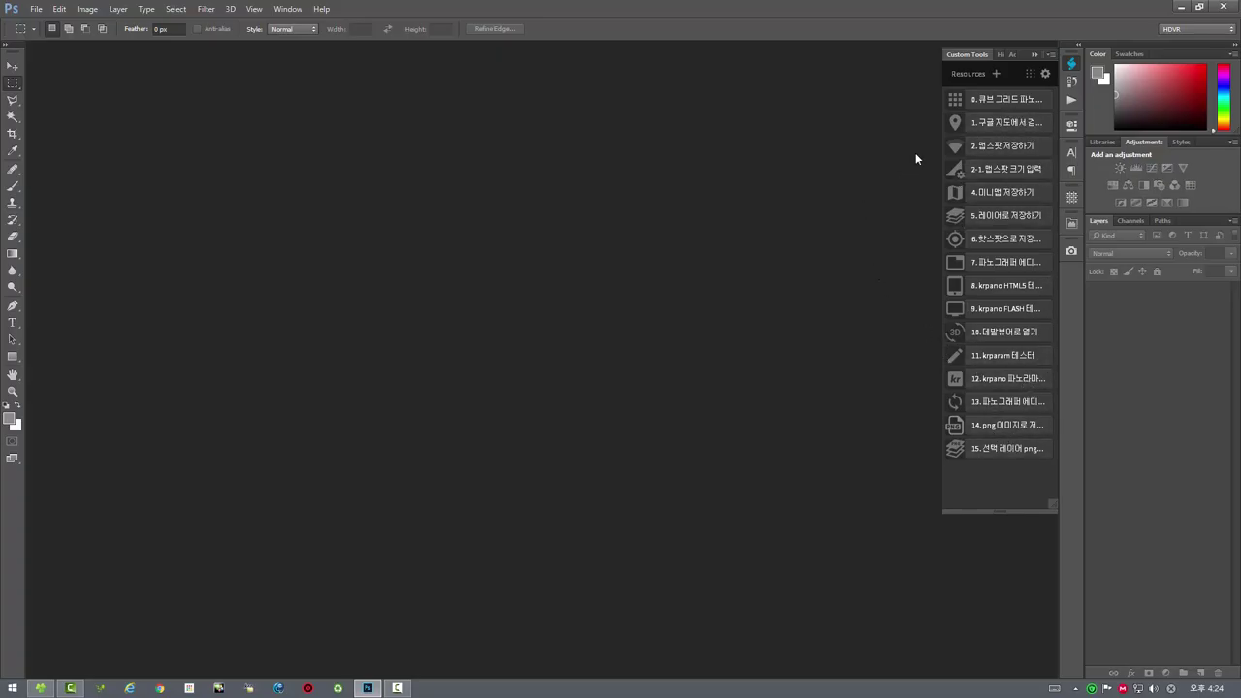
{"action": "left_click", "coordinate": [954, 103]}
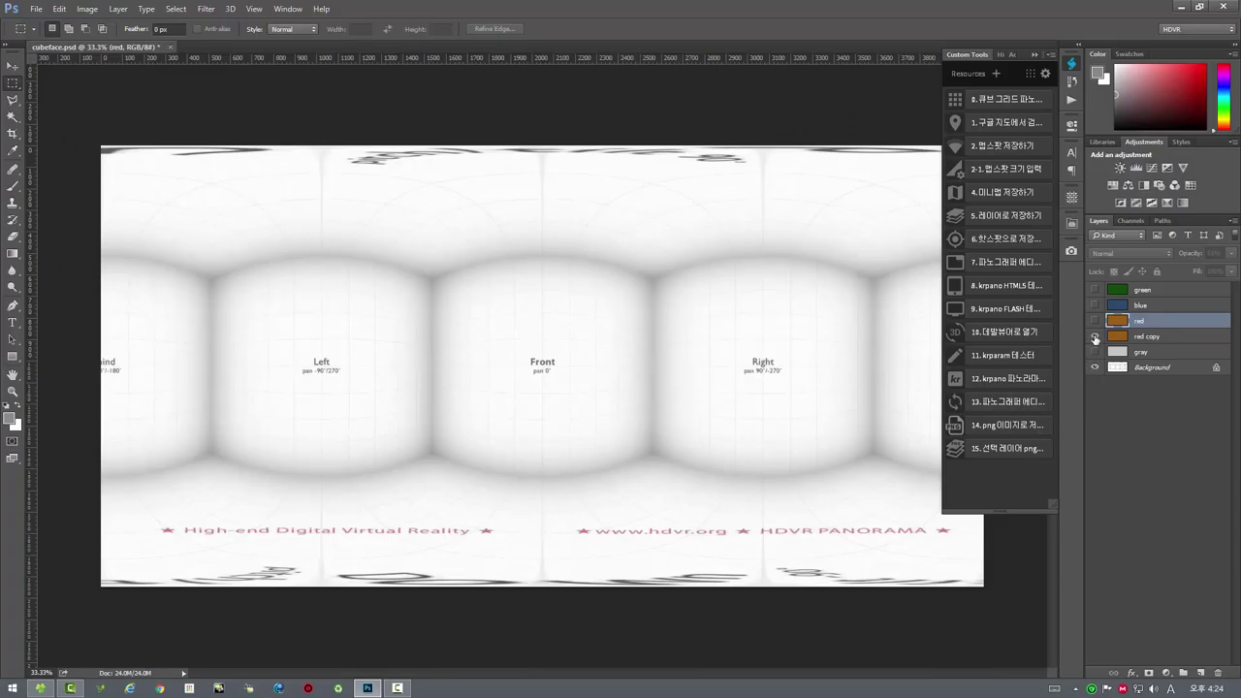
Toggle the red copy, red, green and blue overlay layers to compare their tints.
{"action": "left_click", "coordinate": [1095, 335]}
{"action": "left_click", "coordinate": [1095, 335]}
{"action": "left_click", "coordinate": [1094, 320]}
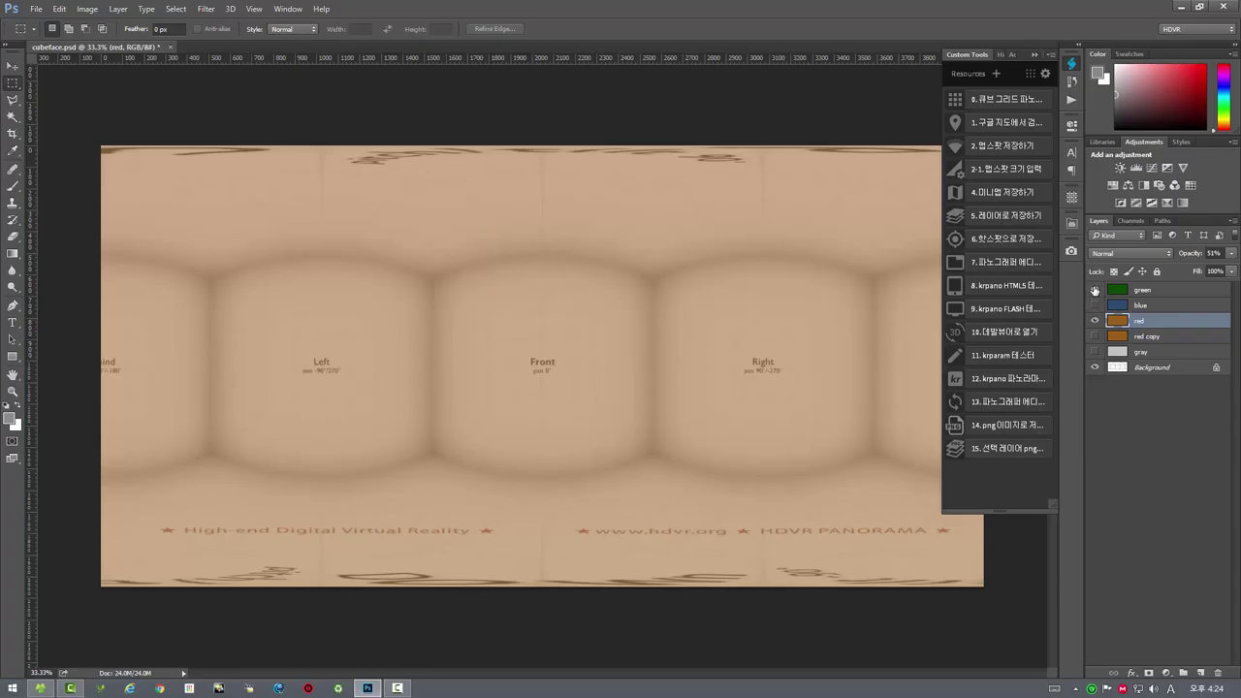
{"action": "left_click", "coordinate": [1094, 290]}
{"action": "left_click", "coordinate": [1094, 320]}
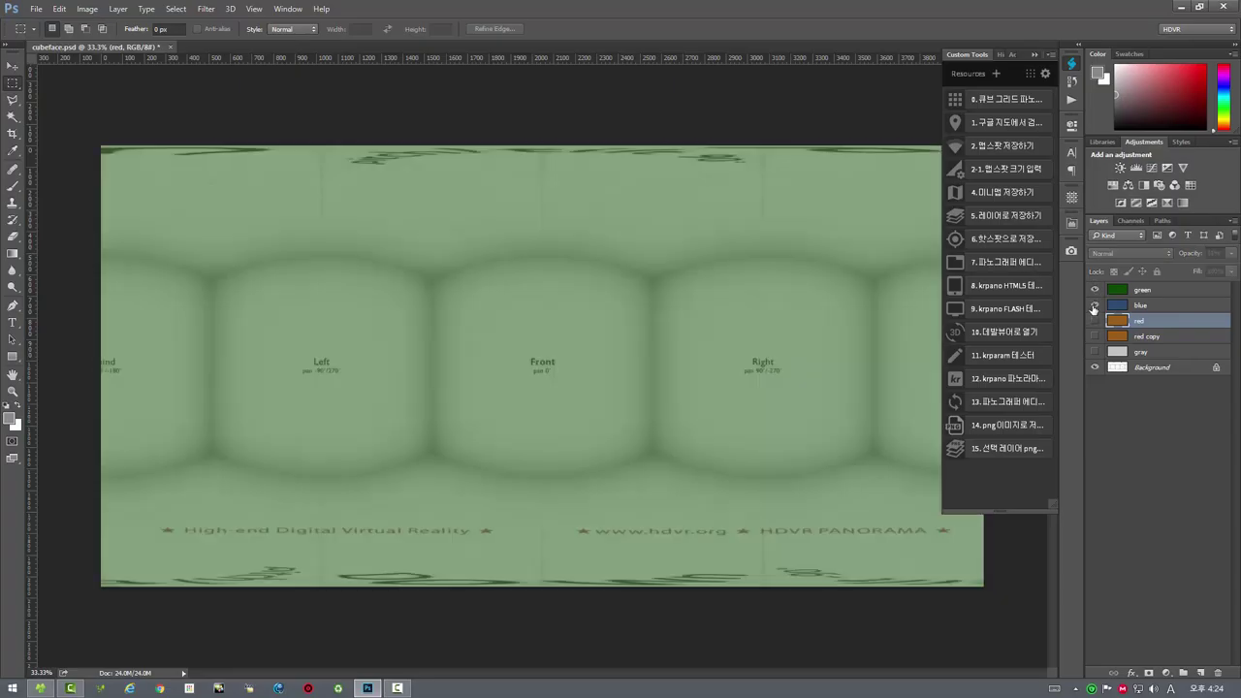
{"action": "left_click", "coordinate": [1094, 305]}
{"action": "left_click", "coordinate": [1094, 290]}
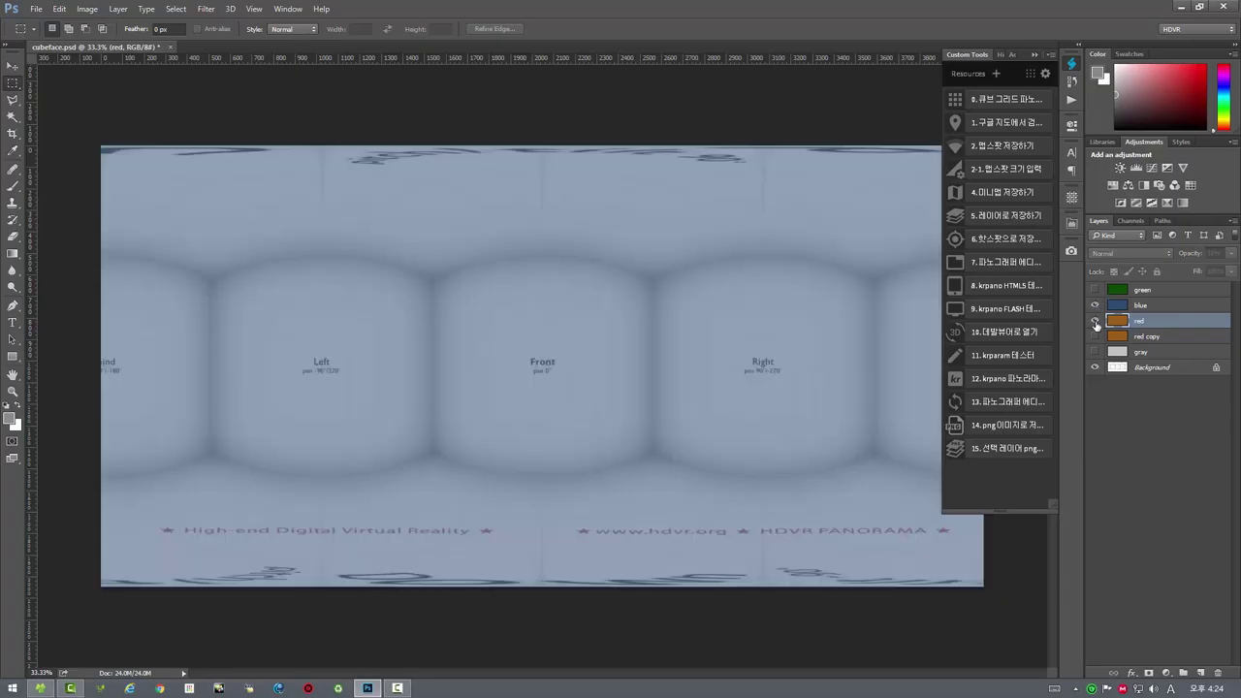
{"action": "left_click", "coordinate": [1095, 319]}
{"action": "left_click", "coordinate": [1095, 305]}
{"action": "left_click", "coordinate": [1094, 335]}
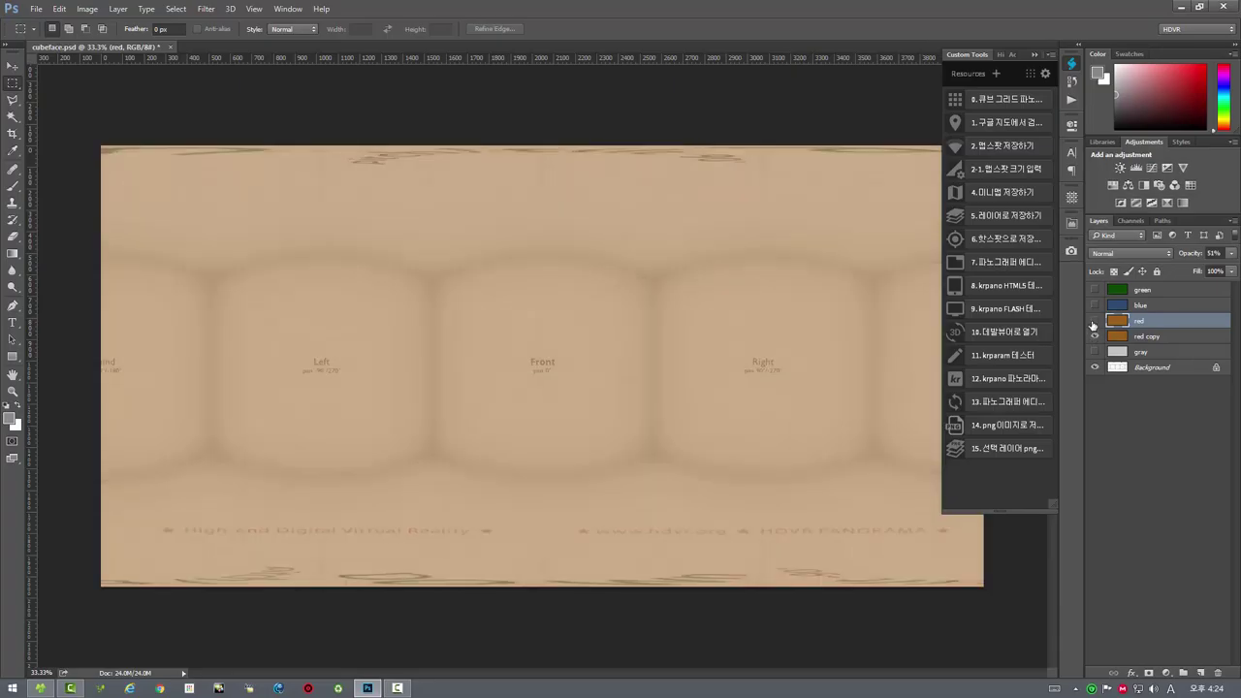
Try the gray layer, return to the red overlay, and launch the panorama editor.
{"action": "left_click_drag", "start_coordinate": [1095, 320], "coordinate": [1094, 337]}
{"action": "left_click", "coordinate": [1094, 351]}
{"action": "left_click", "coordinate": [1094, 319]}
{"action": "left_click", "coordinate": [1095, 351]}
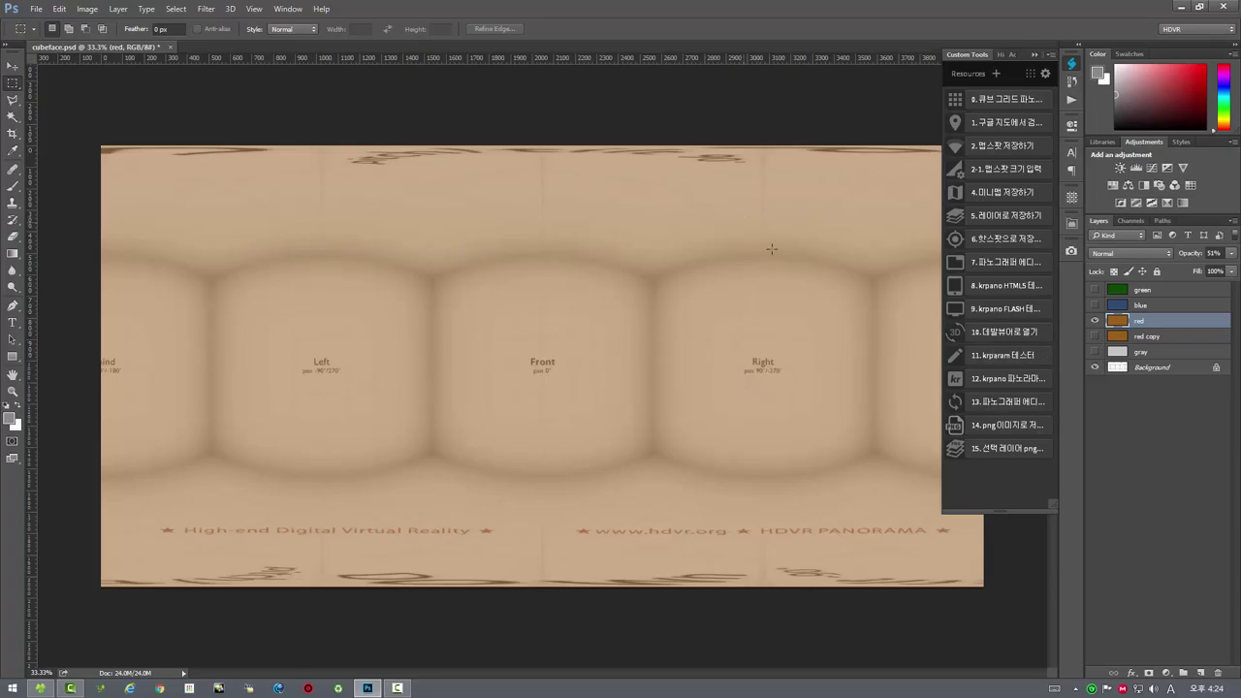
{"action": "left_click", "coordinate": [958, 266]}
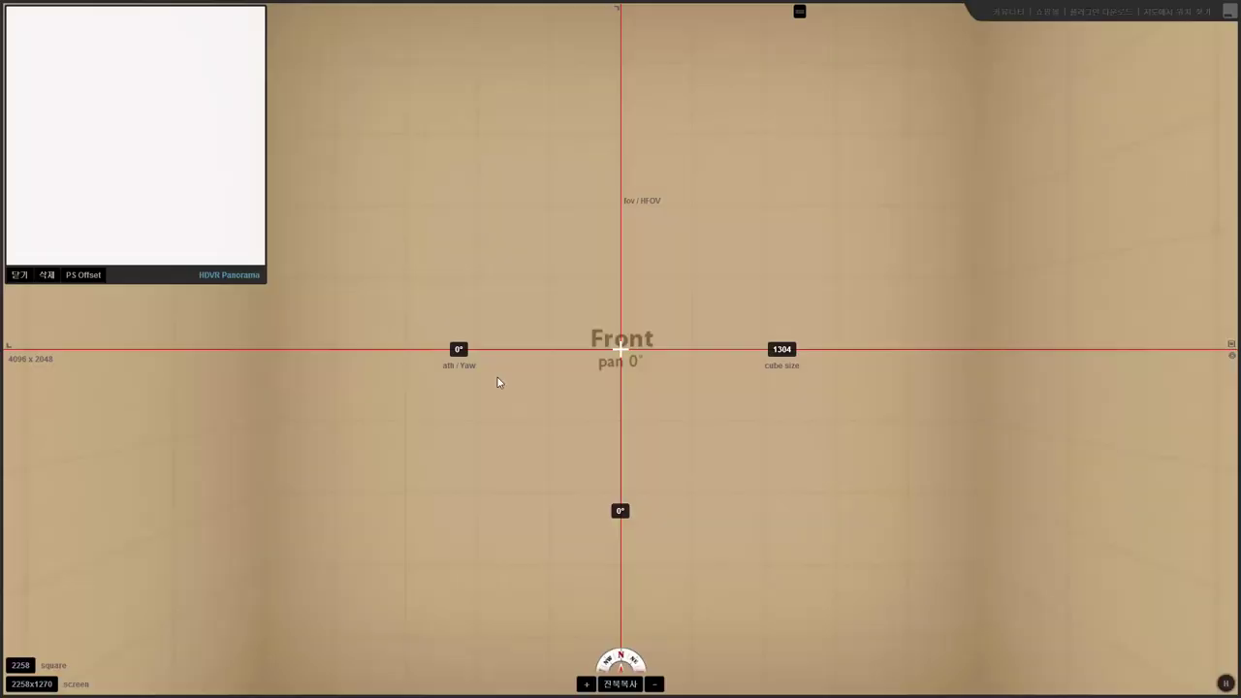
Look toward the Left face, close the panorama viewer, and close cubeface.psd without saving.
{"action": "mouse_move", "coordinate": [451, 417]}
{"action": "left_mouse_down"}
{"action": "mouse_move", "coordinate": [846, 423]}
{"action": "mouse_move", "coordinate": [657, 423]}
{"action": "left_mouse_up"}
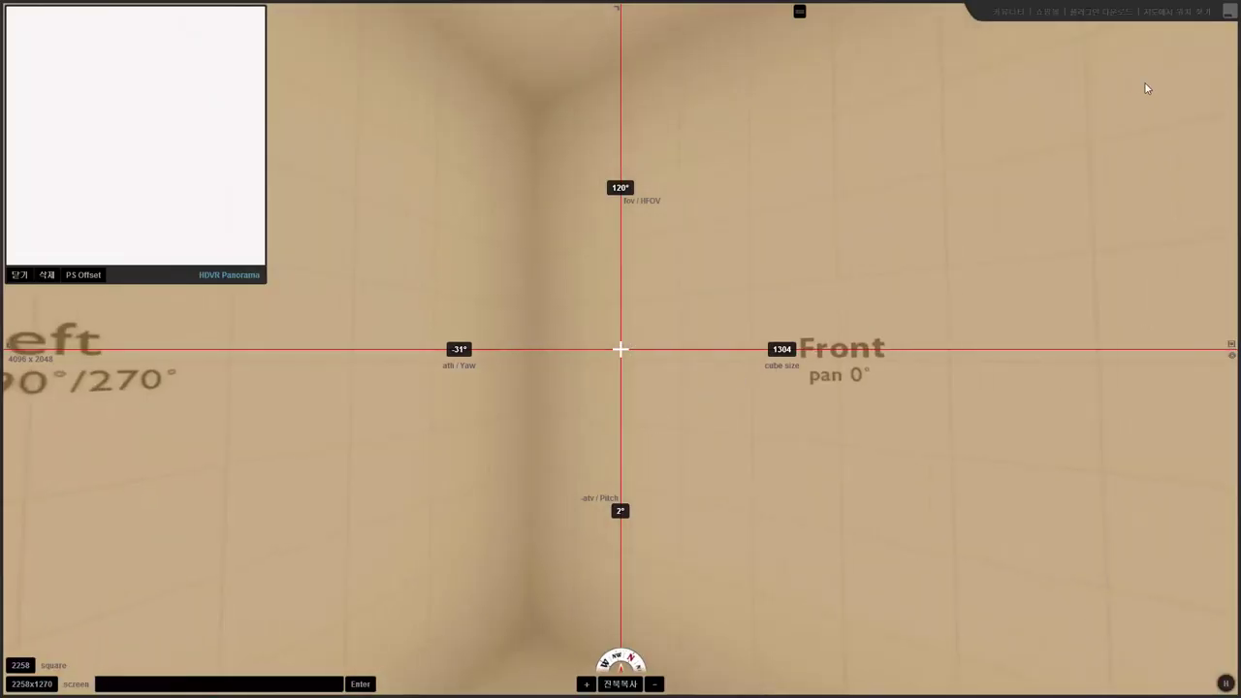
{"action": "left_click", "coordinate": [1227, 12]}
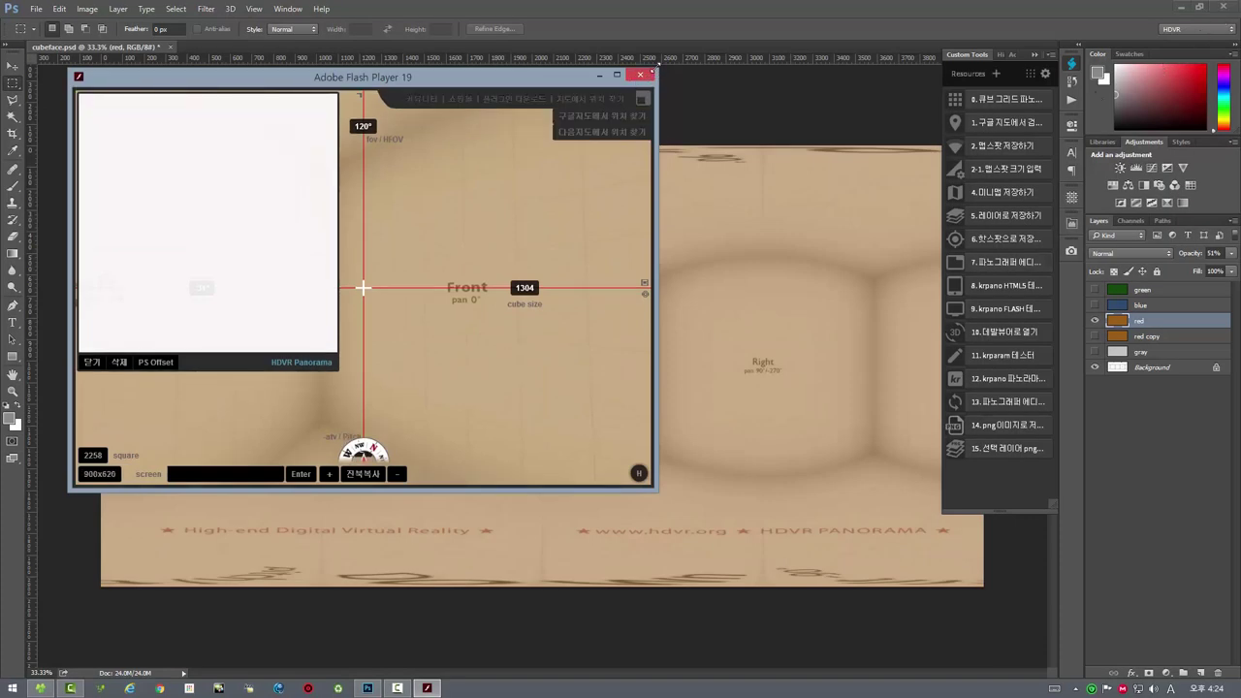
{"action": "left_click", "coordinate": [640, 75]}
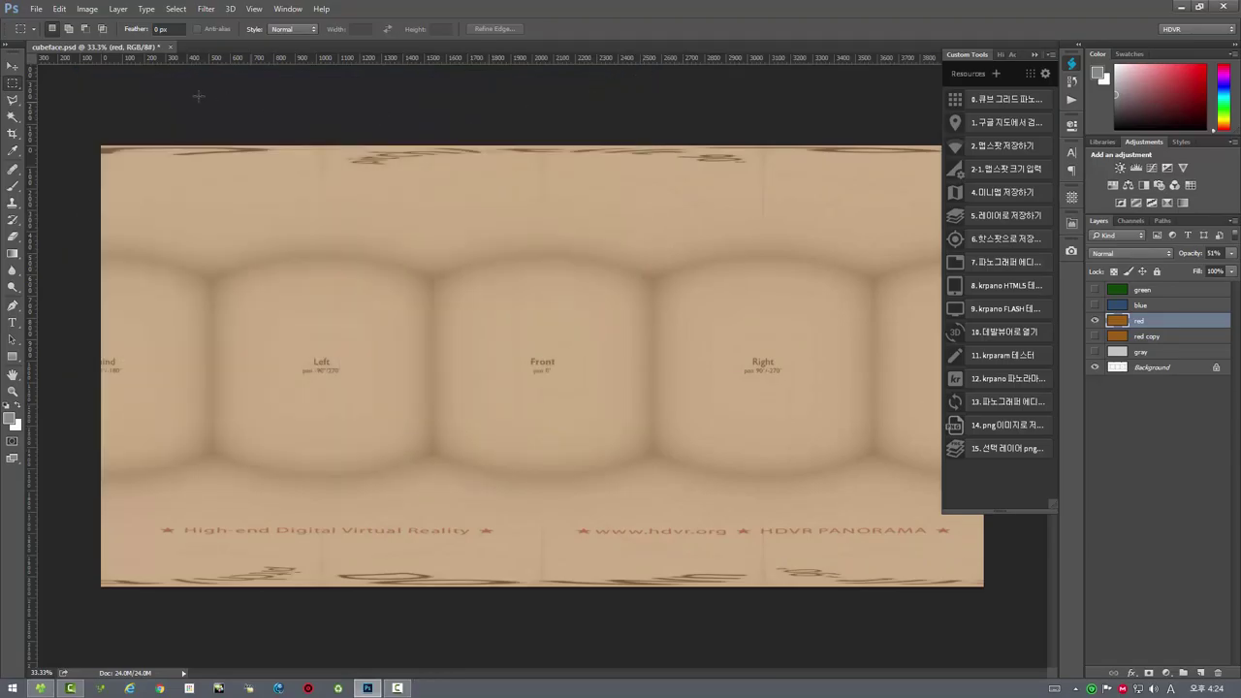
{"action": "left_click", "coordinate": [168, 46]}
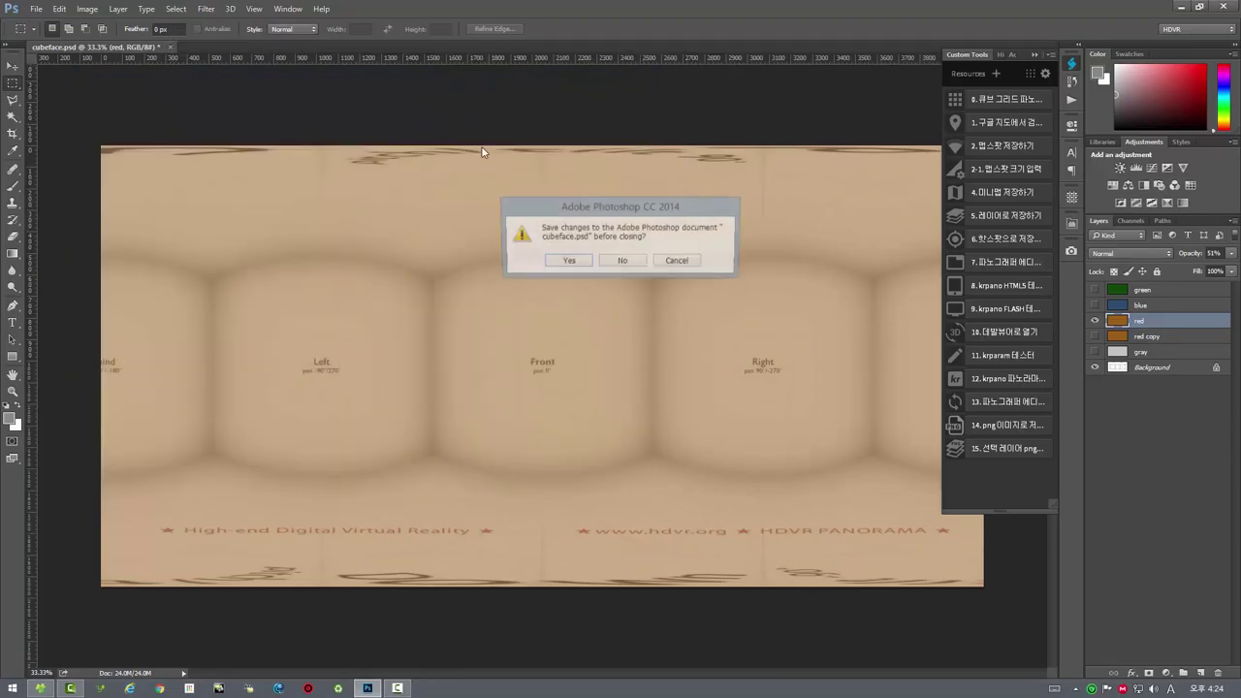
{"action": "left_click", "coordinate": [622, 262]}
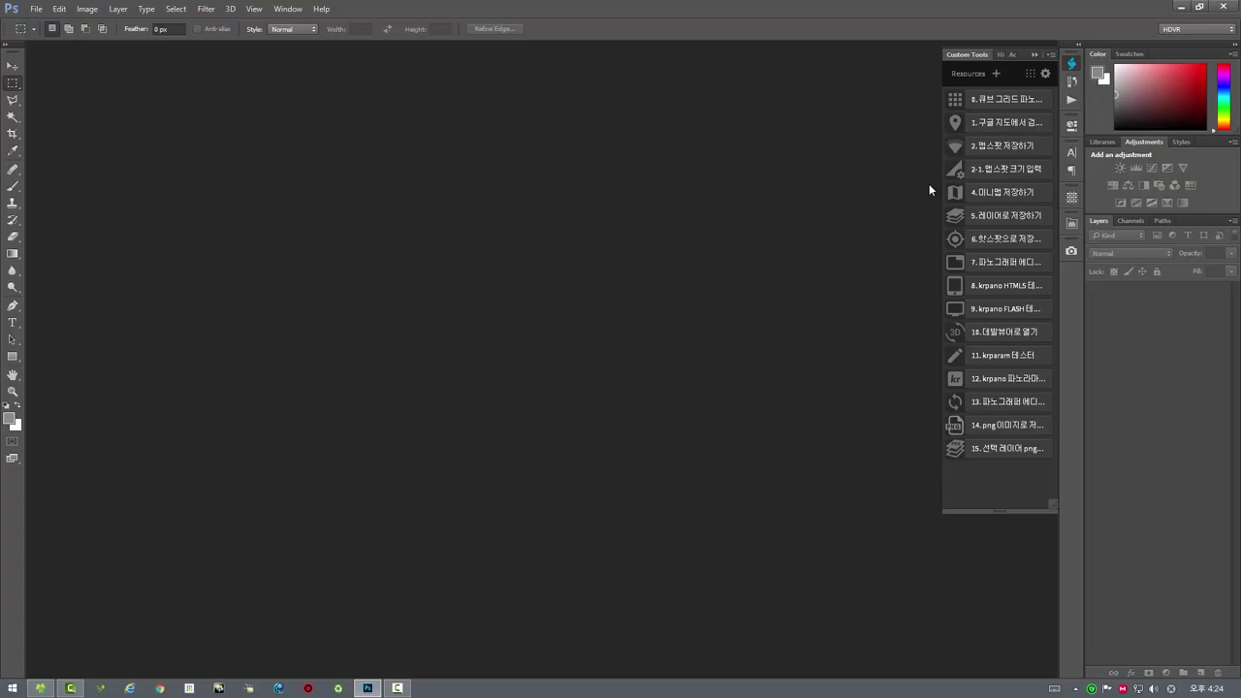
Launch HDVR Gmap, search for 대왕암 in place of 서울N타워, and zoom in.
{"action": "left_click", "coordinate": [956, 122]}
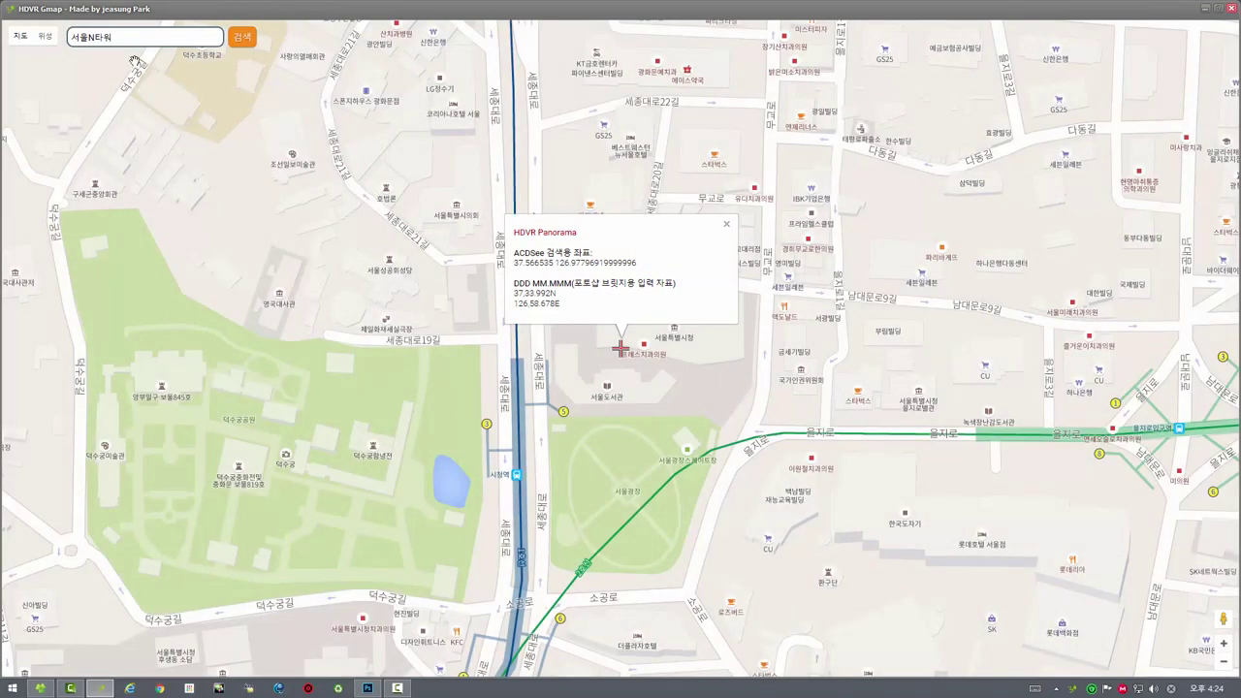
{"action": "left_click_drag", "start_coordinate": [122, 37], "coordinate": [53, 46]}
{"action": "type", "text": "대오"}
{"action": "type", "text": "왕"}
{"action": "type", "text": "암"}
{"action": "key", "text": "Return"}
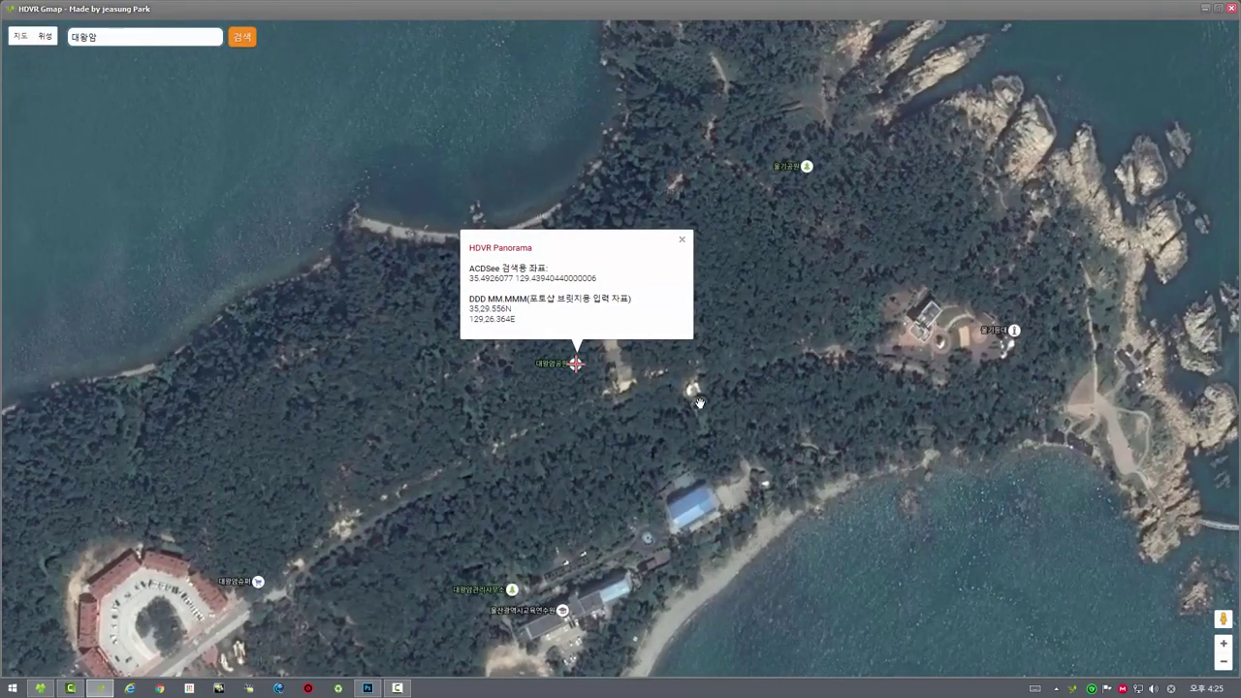
{"action": "scroll", "coordinate": [694, 393], "scroll_direction": "down", "scroll_amount": 2}
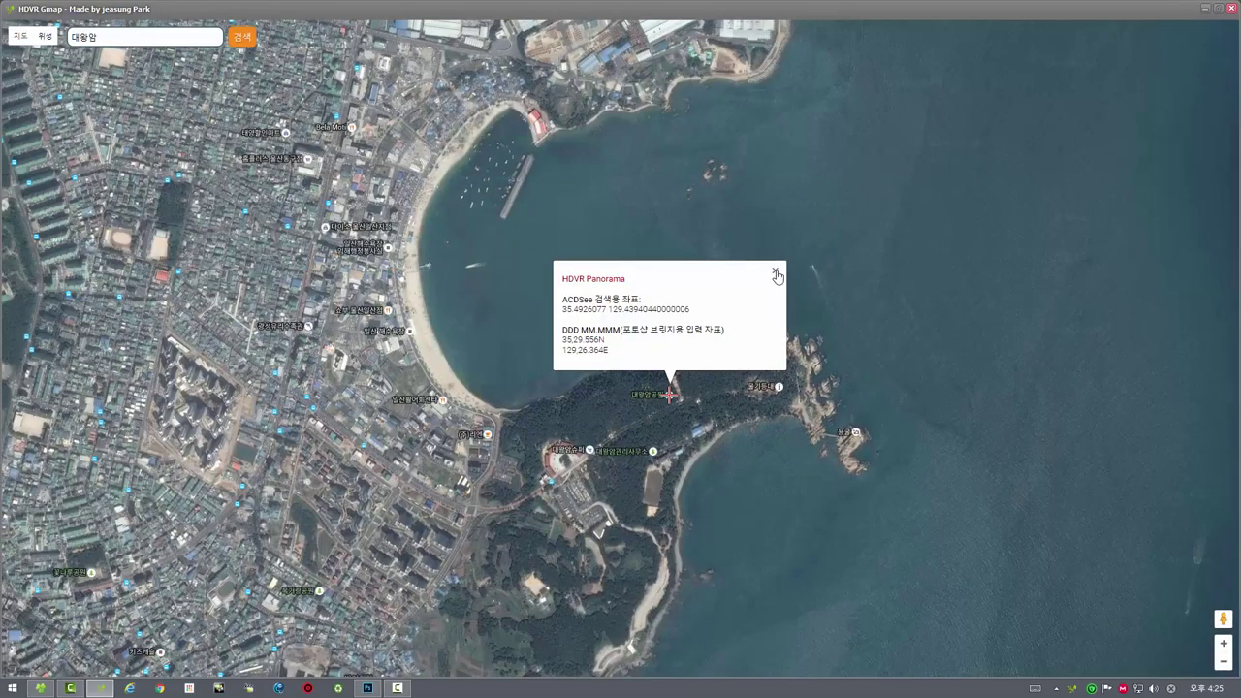
{"action": "left_click", "coordinate": [775, 271]}
Pan to the 용굴 cliffs, mark the bridge to read its coordinates, then close the map program.
{"action": "left_click_drag", "start_coordinate": [754, 397], "coordinate": [700, 369]}
{"action": "scroll", "coordinate": [792, 406], "scroll_direction": "up", "scroll_amount": 2}
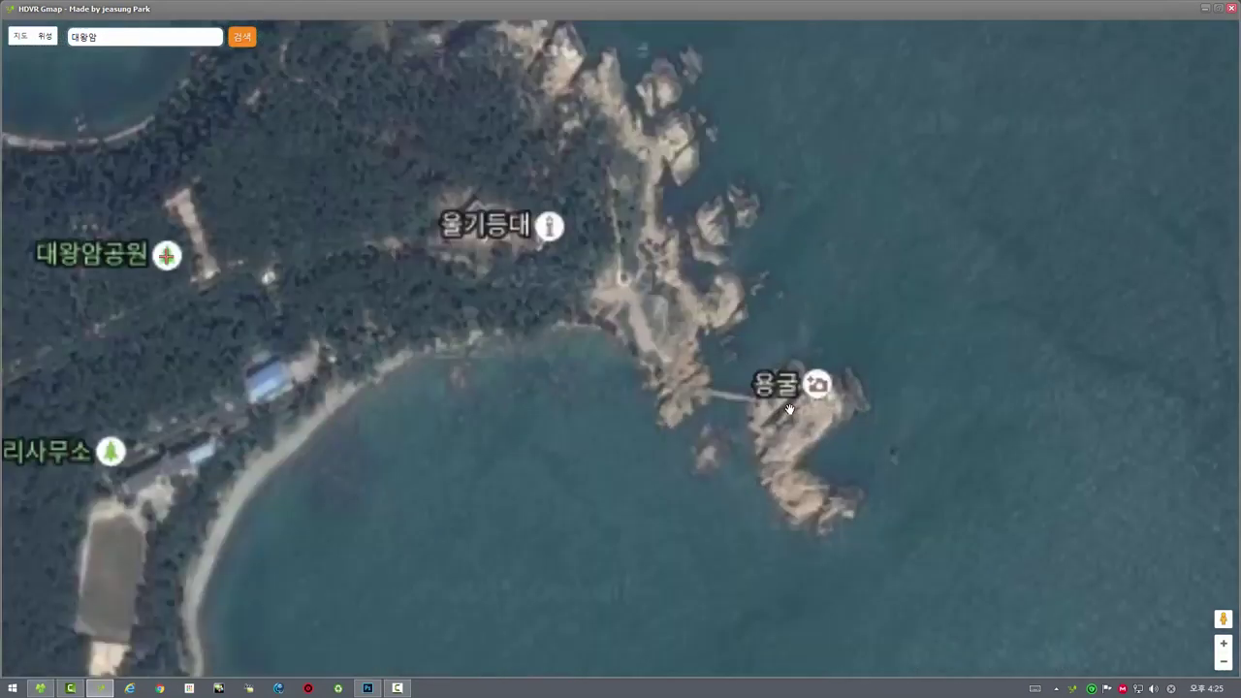
{"action": "mouse_move", "coordinate": [723, 415]}
{"action": "left_mouse_down"}
{"action": "mouse_move", "coordinate": [659, 418]}
{"action": "mouse_move", "coordinate": [528, 383]}
{"action": "left_mouse_up"}
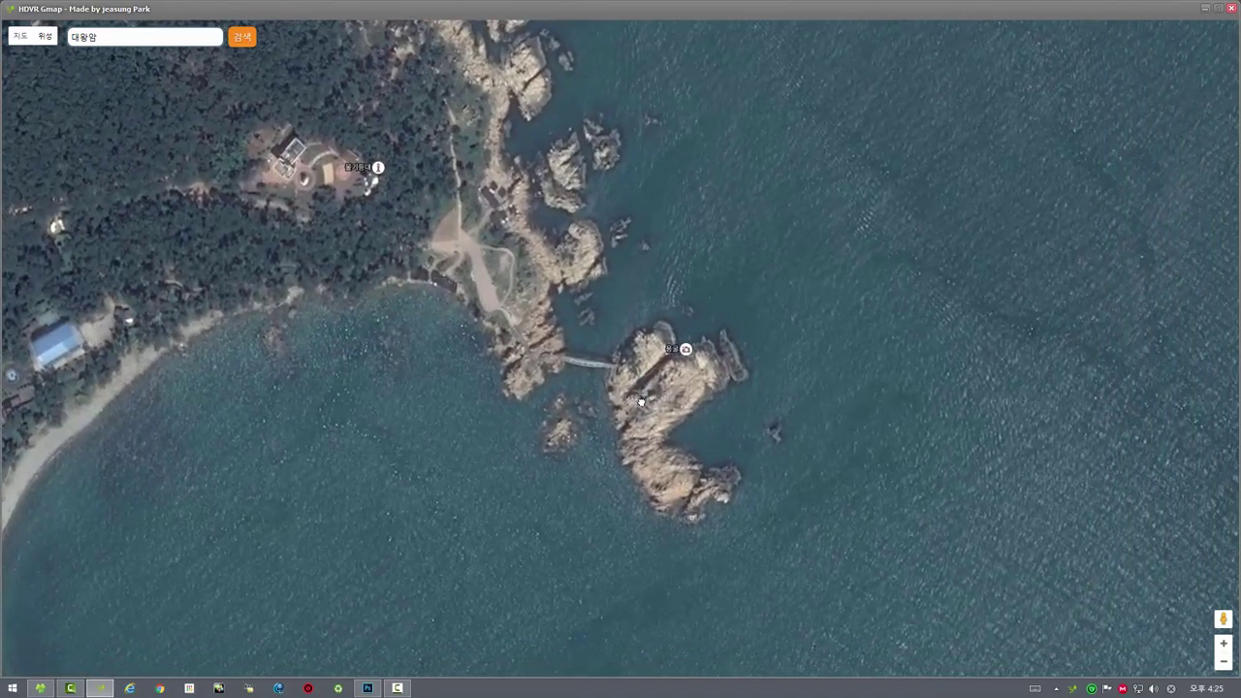
{"action": "left_click", "coordinate": [582, 362]}
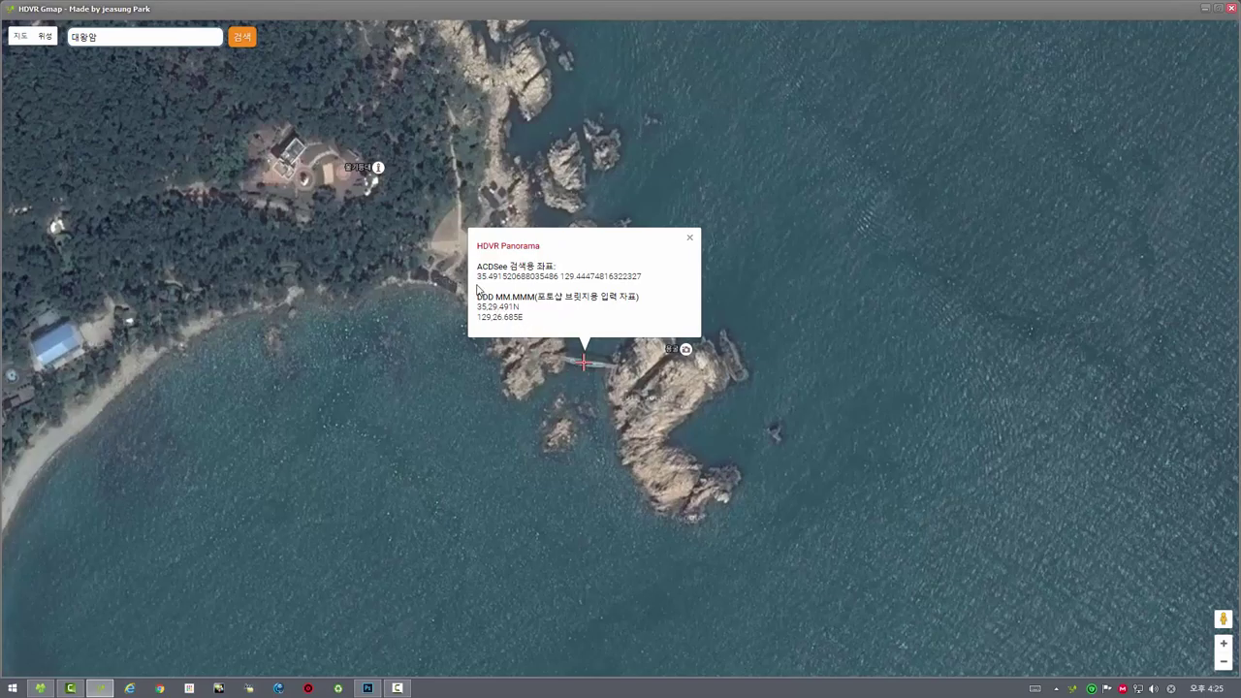
{"action": "left_click_drag", "start_coordinate": [475, 242], "coordinate": [554, 287]}
{"action": "left_click", "coordinate": [635, 286]}
{"action": "left_click", "coordinate": [689, 238]}
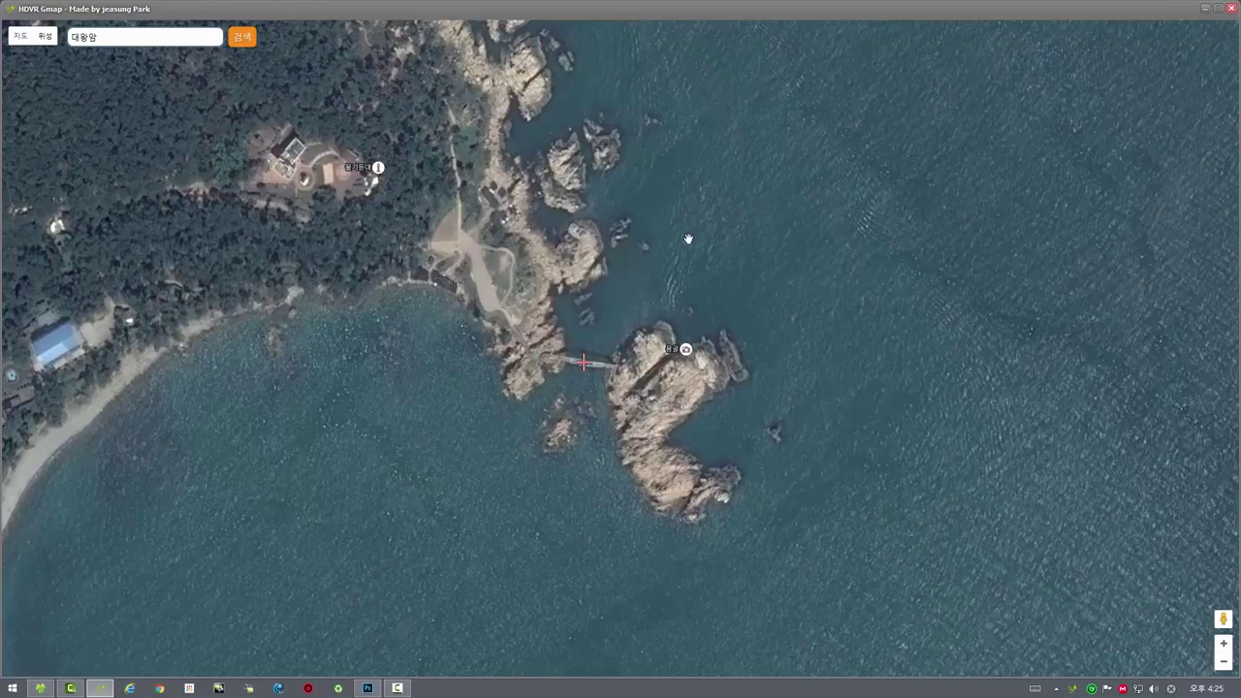
{"action": "left_click", "coordinate": [1229, 8]}
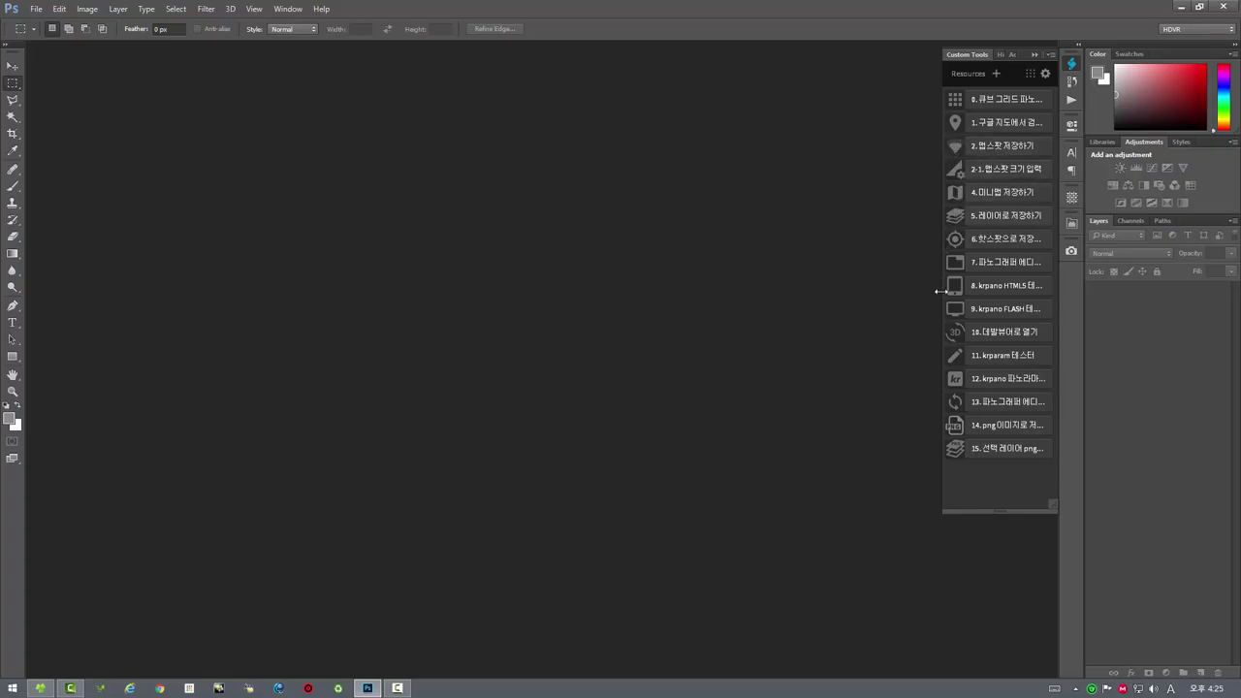
Run the 웹스팟 저장하기 hotspot script and dismiss its no-hotspot-image warning.
{"action": "left_click", "coordinate": [955, 144]}
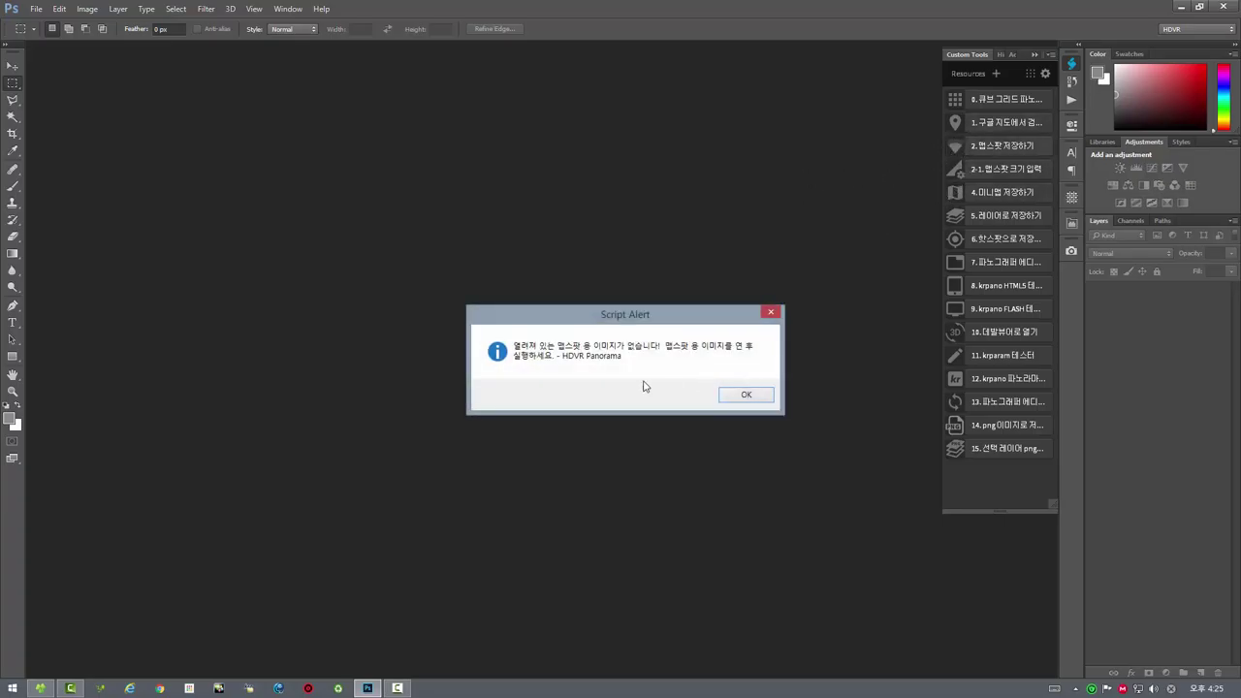
{"action": "left_click", "coordinate": [741, 395]}
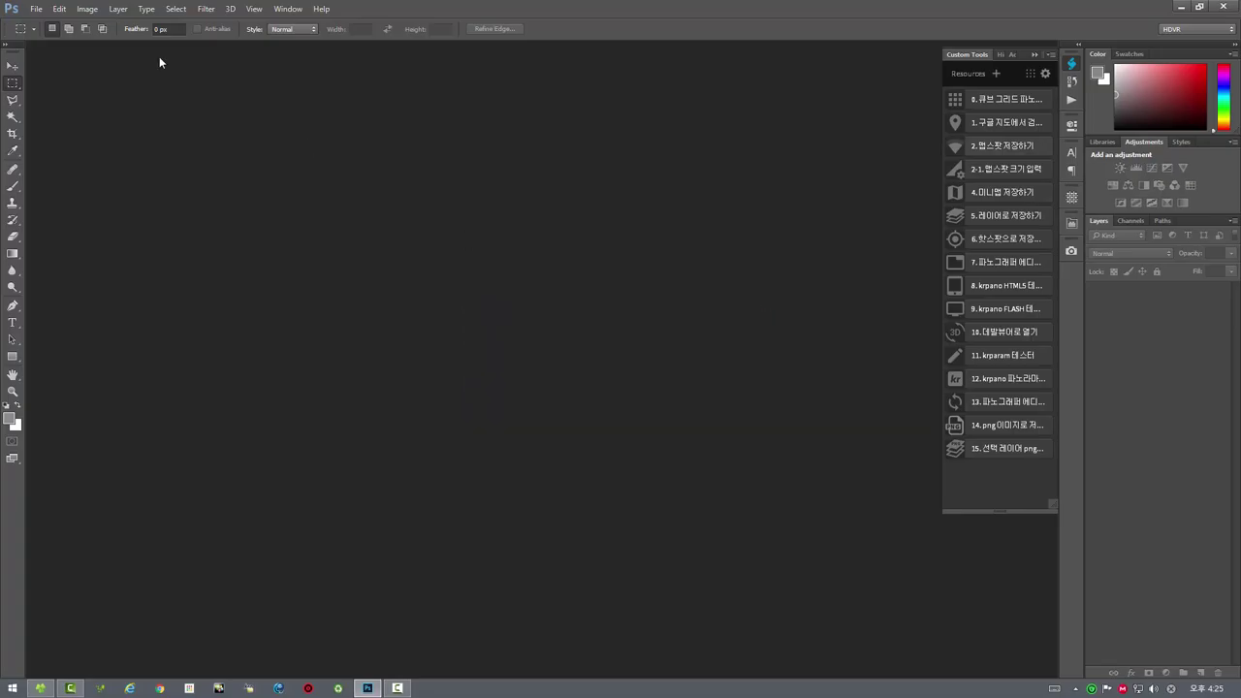
{"action": "left_click", "coordinate": [35, 9]}
Create a new 10 × 10 px transparent document.
{"action": "left_click", "coordinate": [64, 26]}
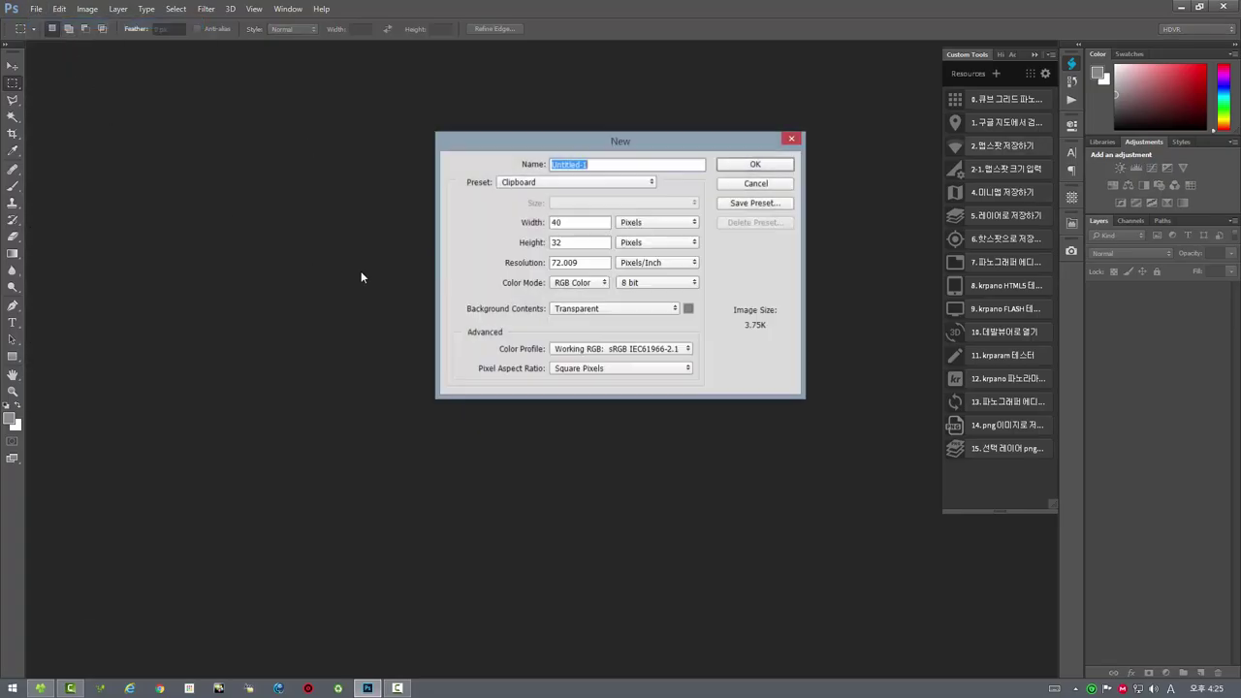
{"action": "key", "text": "Tab"}
{"action": "type", "text": "10"}
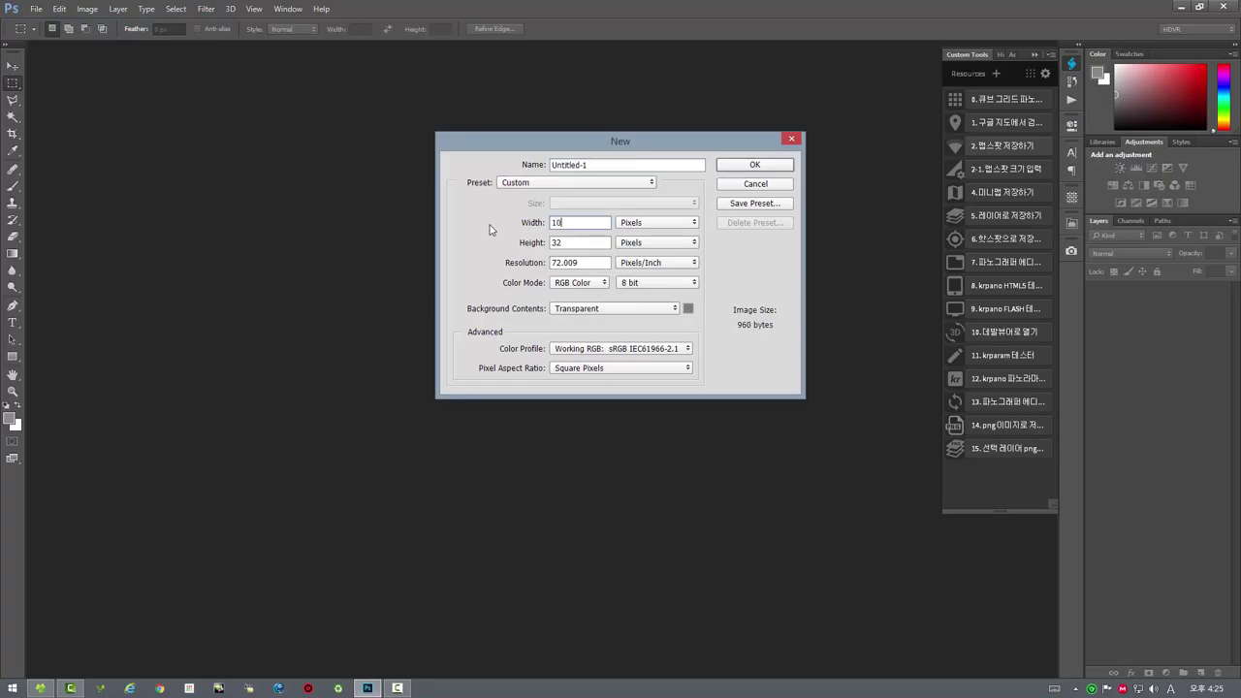
{"action": "key", "text": "Tab"}
{"action": "type", "text": "10"}
{"action": "left_click", "coordinate": [745, 168]}
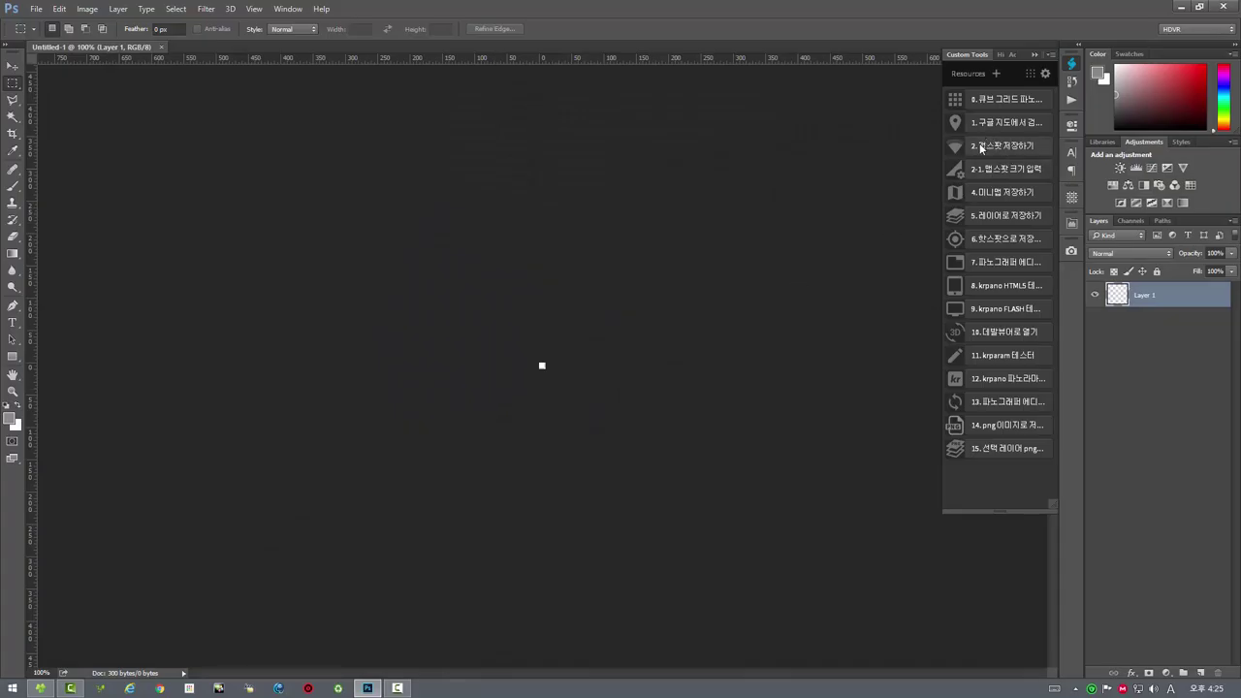
Apply the hotspot script to set a 10 px hotspot size, then close the document unsaved.
{"action": "left_click", "coordinate": [956, 146]}
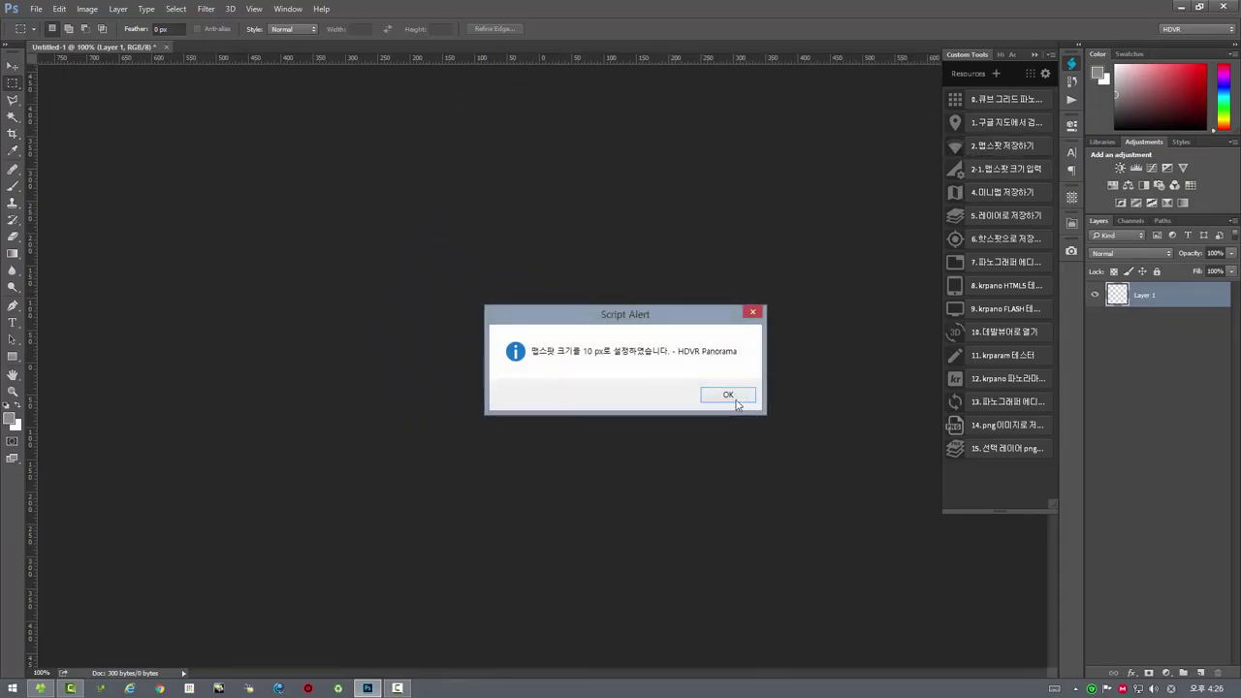
{"action": "left_click", "coordinate": [729, 392]}
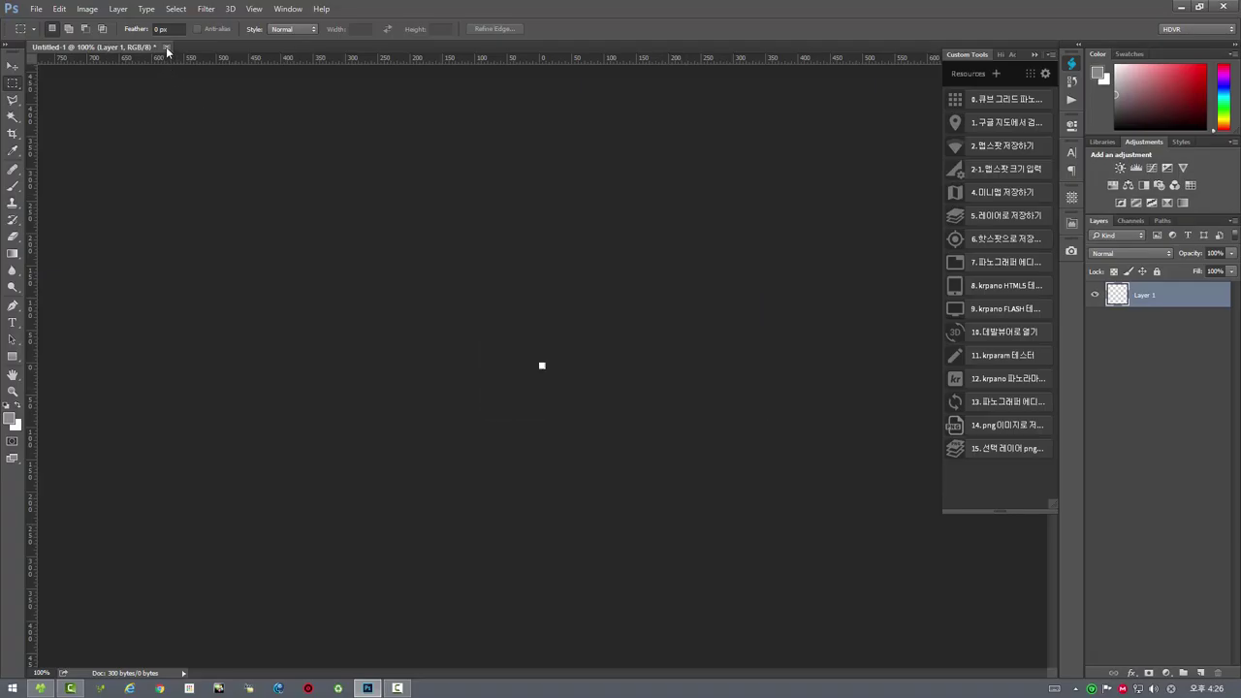
{"action": "left_click", "coordinate": [165, 46]}
{"action": "left_click", "coordinate": [626, 264]}
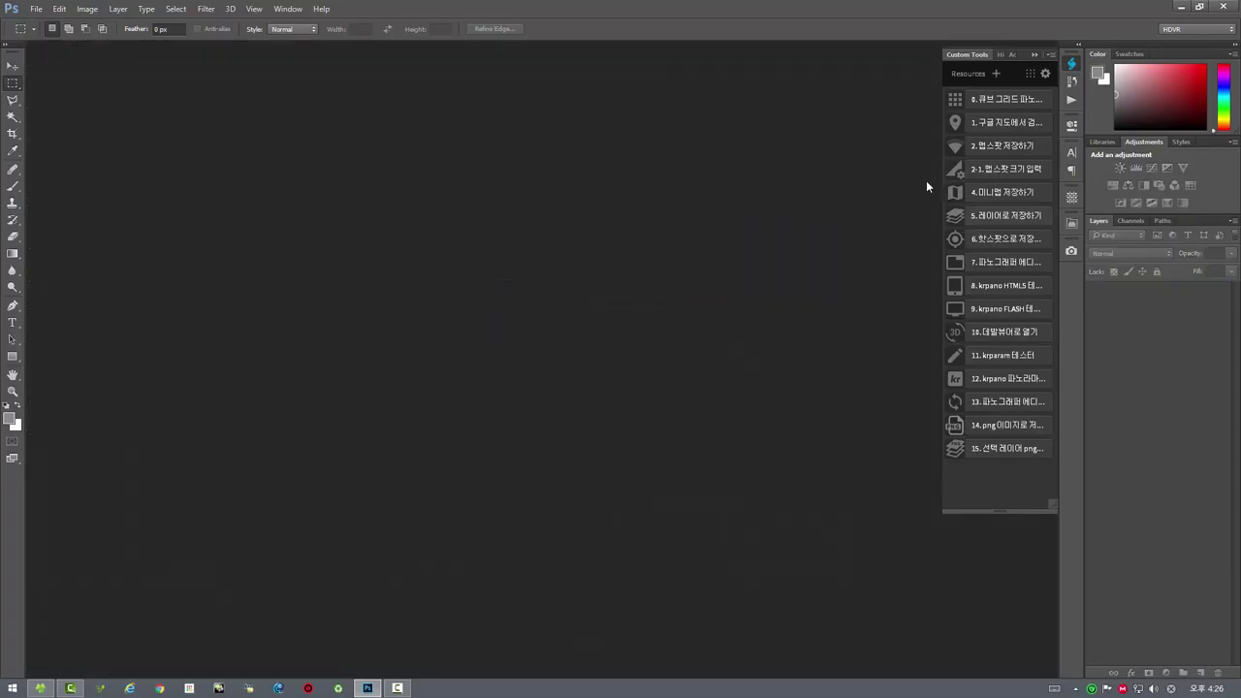
Change the map spot size from 10 to 20 px and confirm the script alert.
{"action": "left_click", "coordinate": [957, 168]}
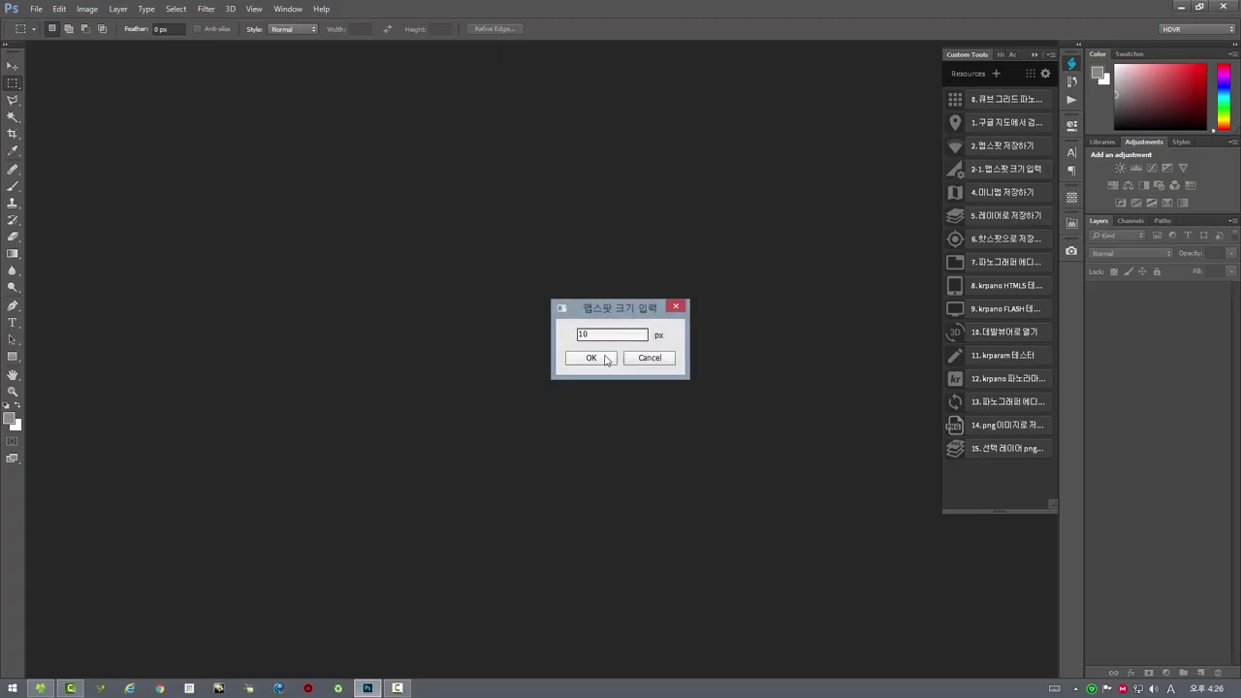
{"action": "left_click_drag", "start_coordinate": [605, 309], "coordinate": [590, 249]}
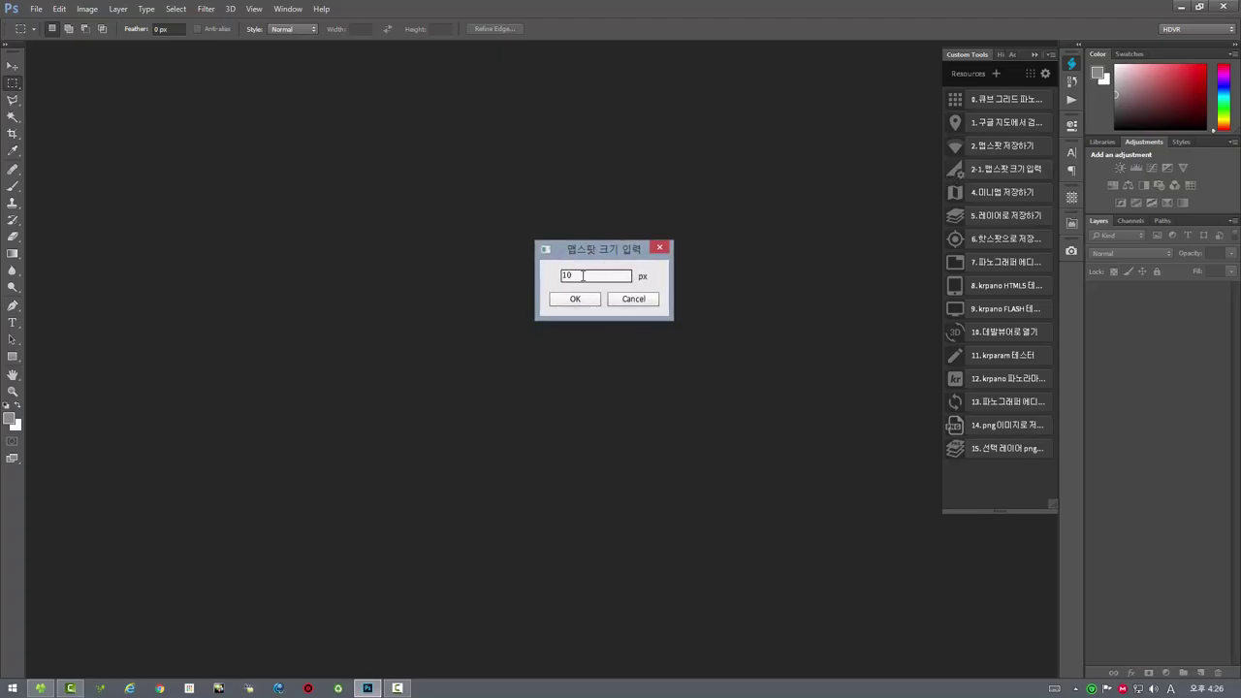
{"action": "left_click", "coordinate": [558, 275]}
{"action": "double_click", "coordinate": [558, 275]}
{"action": "type", "text": "20"}
{"action": "left_click", "coordinate": [572, 302]}
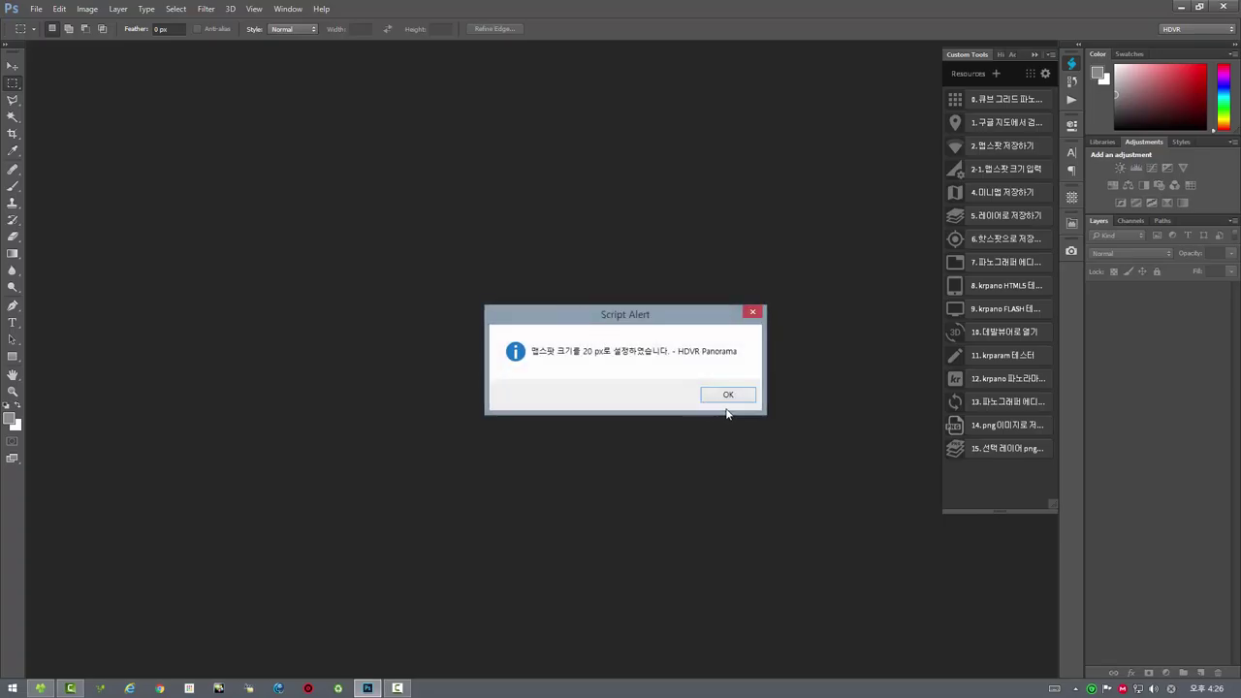
{"action": "left_click", "coordinate": [722, 397]}
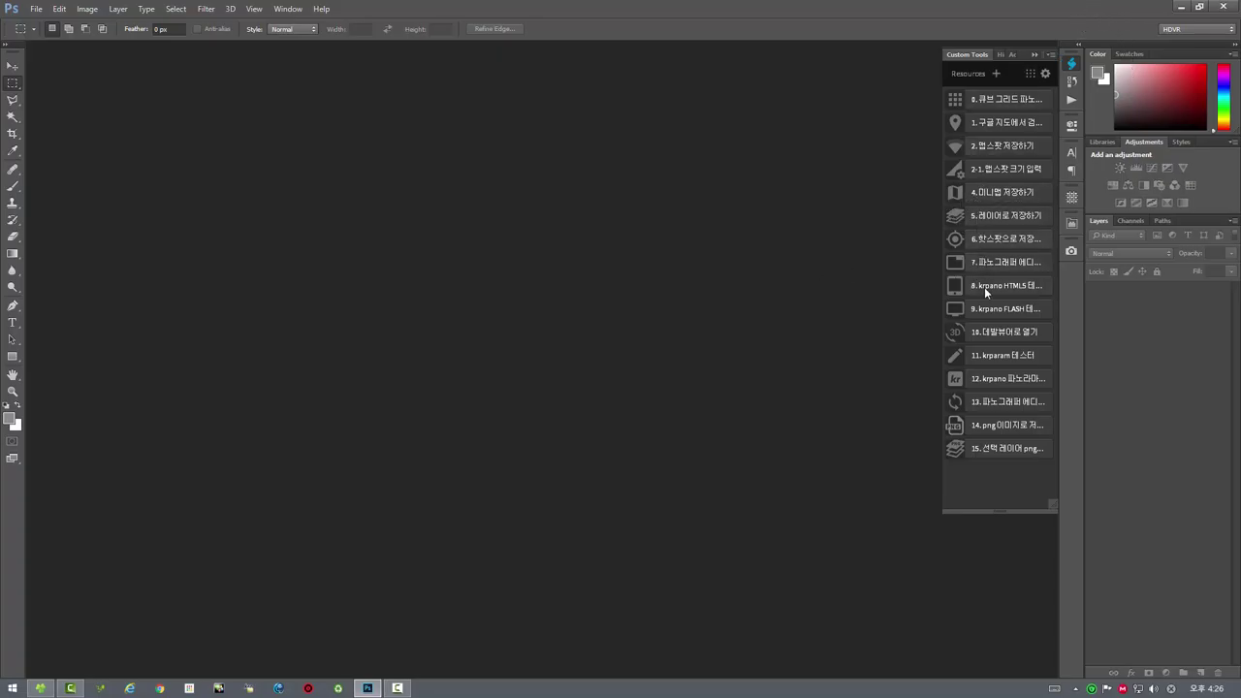
Snap Photoshop to the left half of the screen and resize the custom tools panel.
{"action": "left_click_drag", "start_coordinate": [992, 13], "coordinate": [4, 194]}
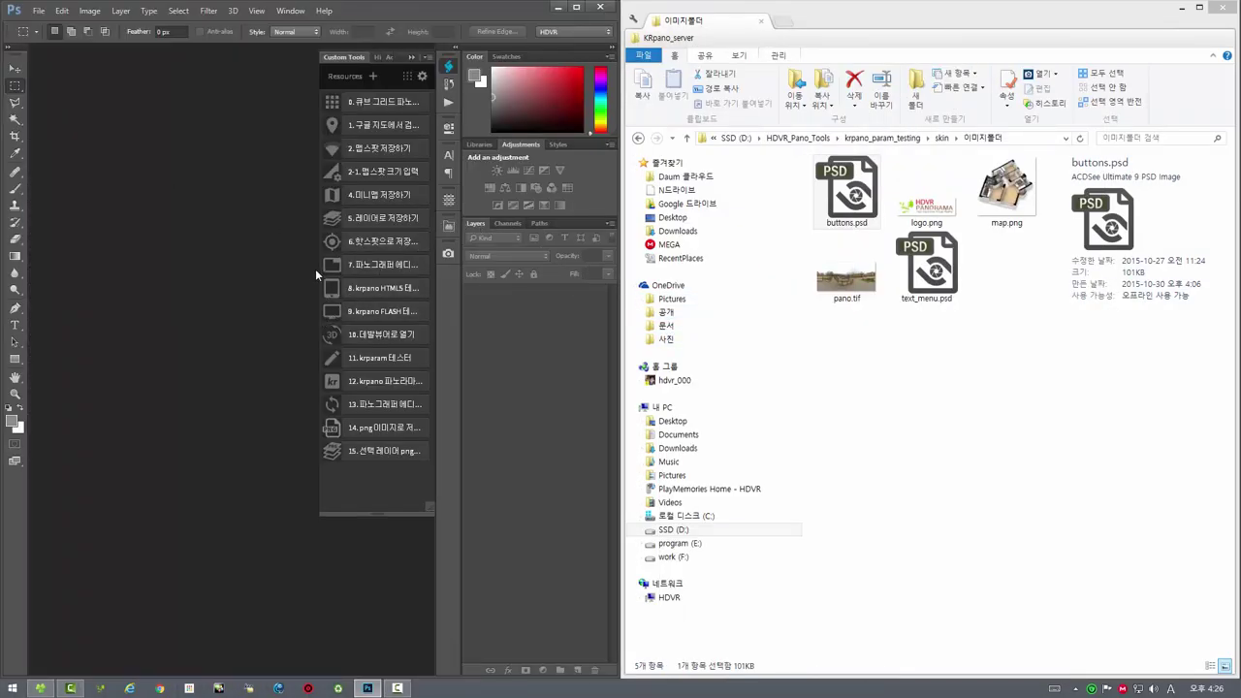
{"action": "mouse_move", "coordinate": [319, 270]}
{"action": "left_mouse_down"}
{"action": "mouse_move", "coordinate": [275, 271]}
{"action": "mouse_move", "coordinate": [251, 304]}
{"action": "left_mouse_up"}
{"action": "mouse_move", "coordinate": [342, 514]}
{"action": "left_mouse_down"}
{"action": "mouse_move", "coordinate": [343, 327]}
{"action": "mouse_move", "coordinate": [346, 393]}
{"action": "left_mouse_up"}
{"action": "left_click_drag", "start_coordinate": [230, 290], "coordinate": [152, 263]}
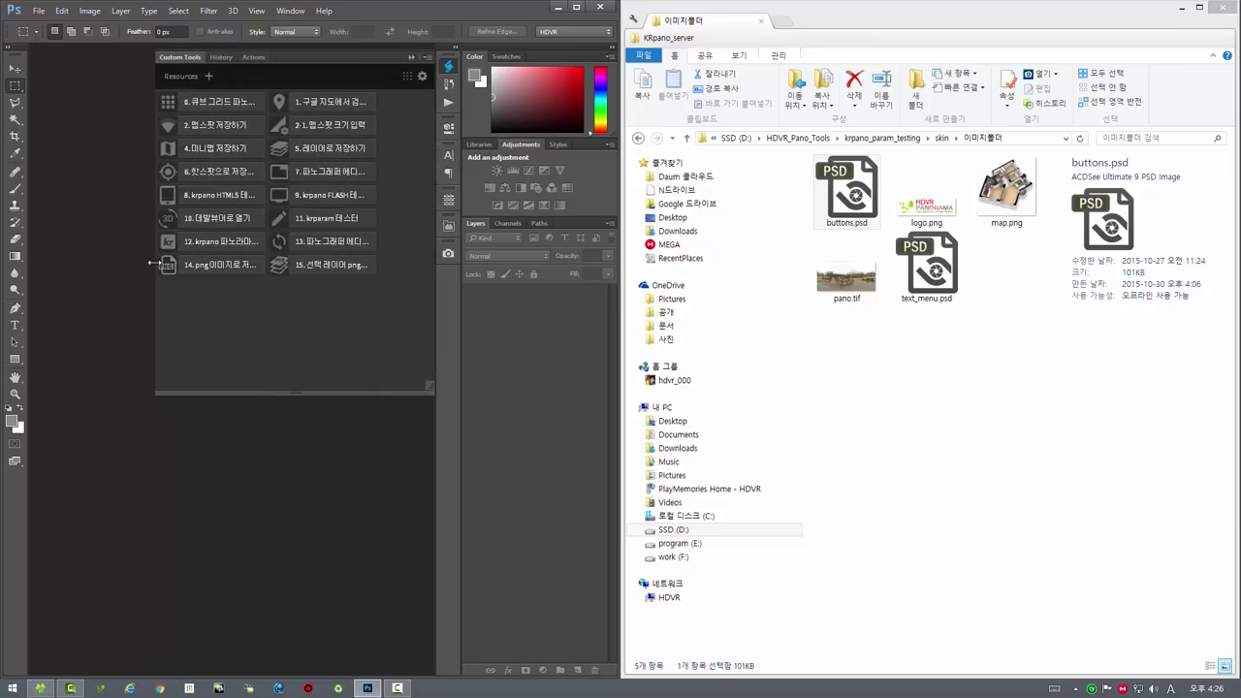
{"action": "mouse_move", "coordinate": [291, 393]}
{"action": "left_mouse_down"}
{"action": "mouse_move", "coordinate": [295, 445]}
{"action": "mouse_move", "coordinate": [299, 408]}
{"action": "left_mouse_up"}
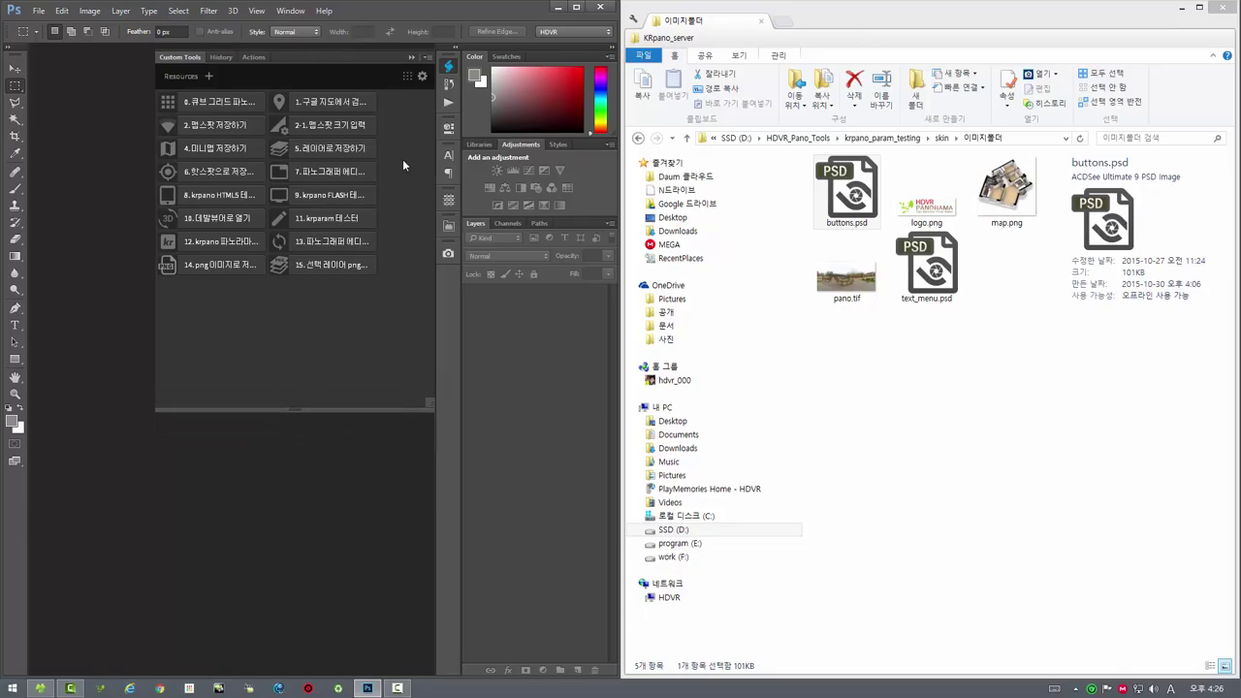
Switch the custom tools to an icon-only grid and narrow it to a single tall column.
{"action": "left_click", "coordinate": [406, 76]}
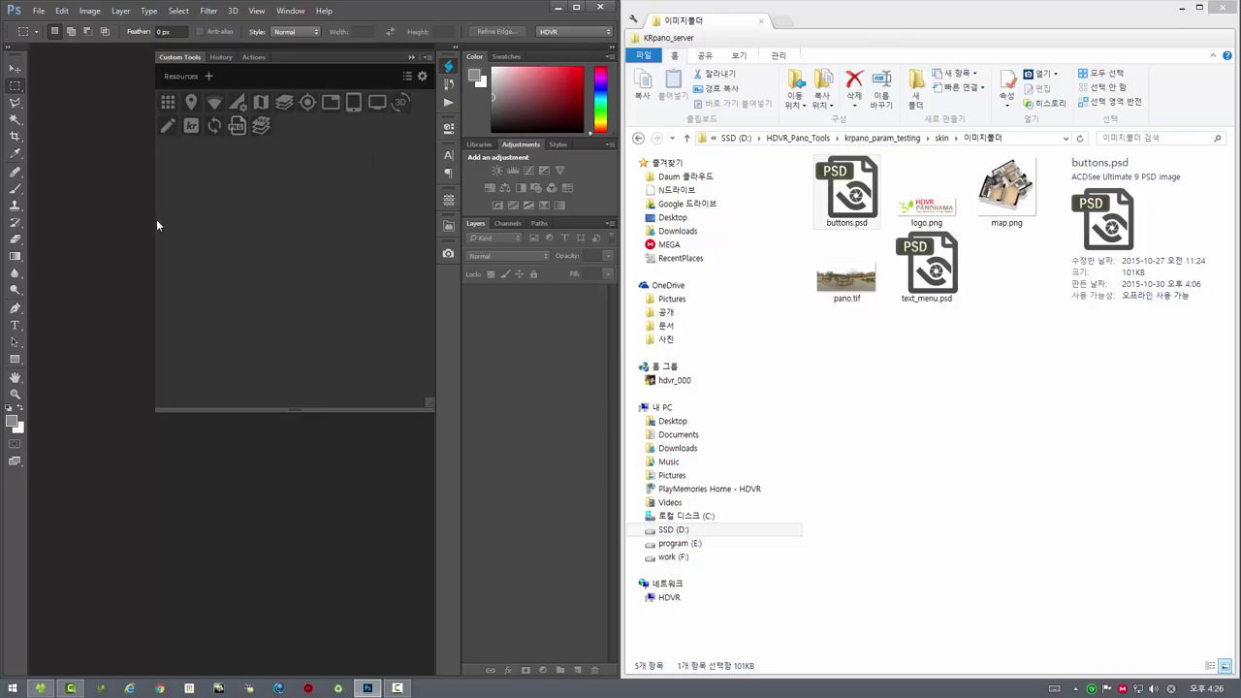
{"action": "left_click_drag", "start_coordinate": [151, 218], "coordinate": [392, 273]}
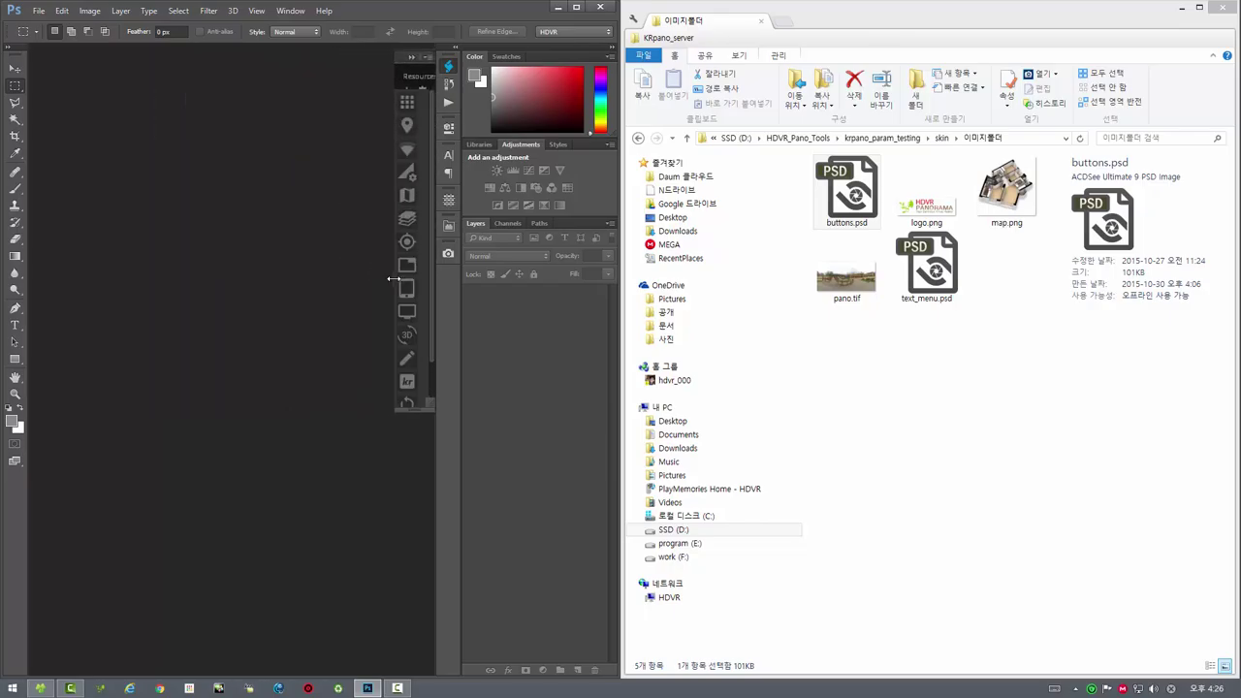
{"action": "left_click_drag", "start_coordinate": [416, 410], "coordinate": [417, 504]}
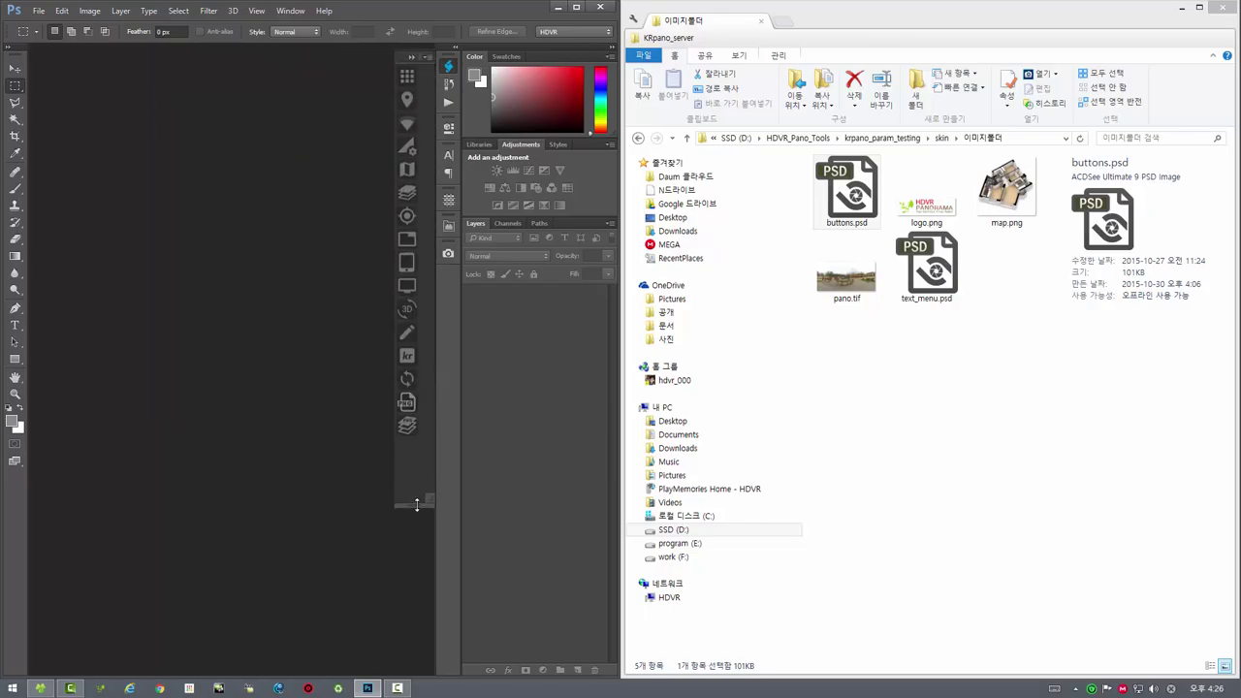
{"action": "left_click_drag", "start_coordinate": [391, 447], "coordinate": [403, 453]}
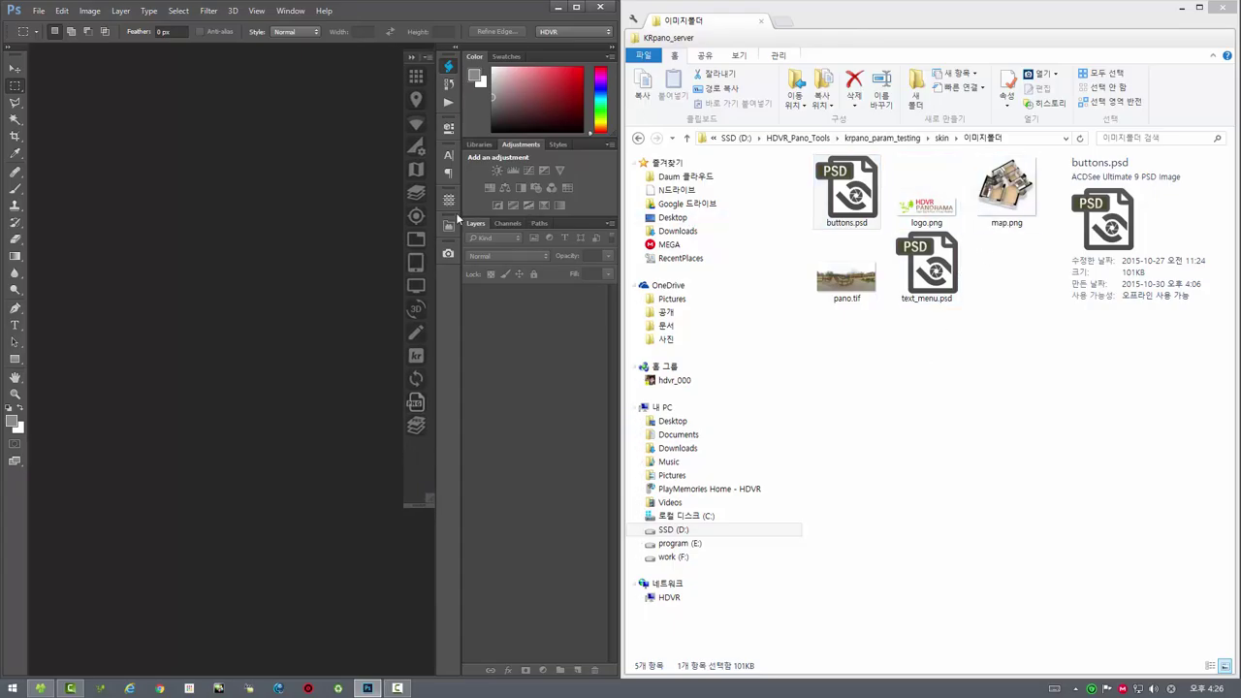
{"action": "left_click", "coordinate": [1001, 190]}
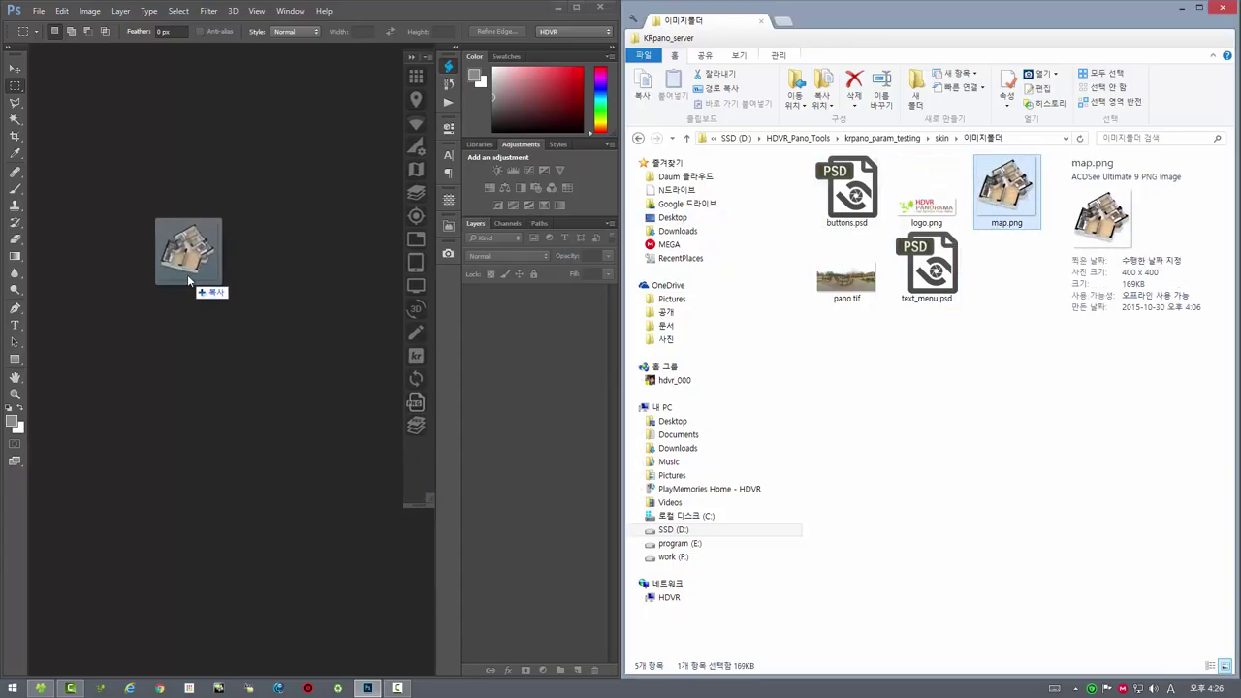
Drop map.png into Photoshop to copy it into HDVR_System/map, close it, and reopen cubeface.psd.
{"action": "left_click_drag", "start_coordinate": [1001, 190], "coordinate": [187, 274]}
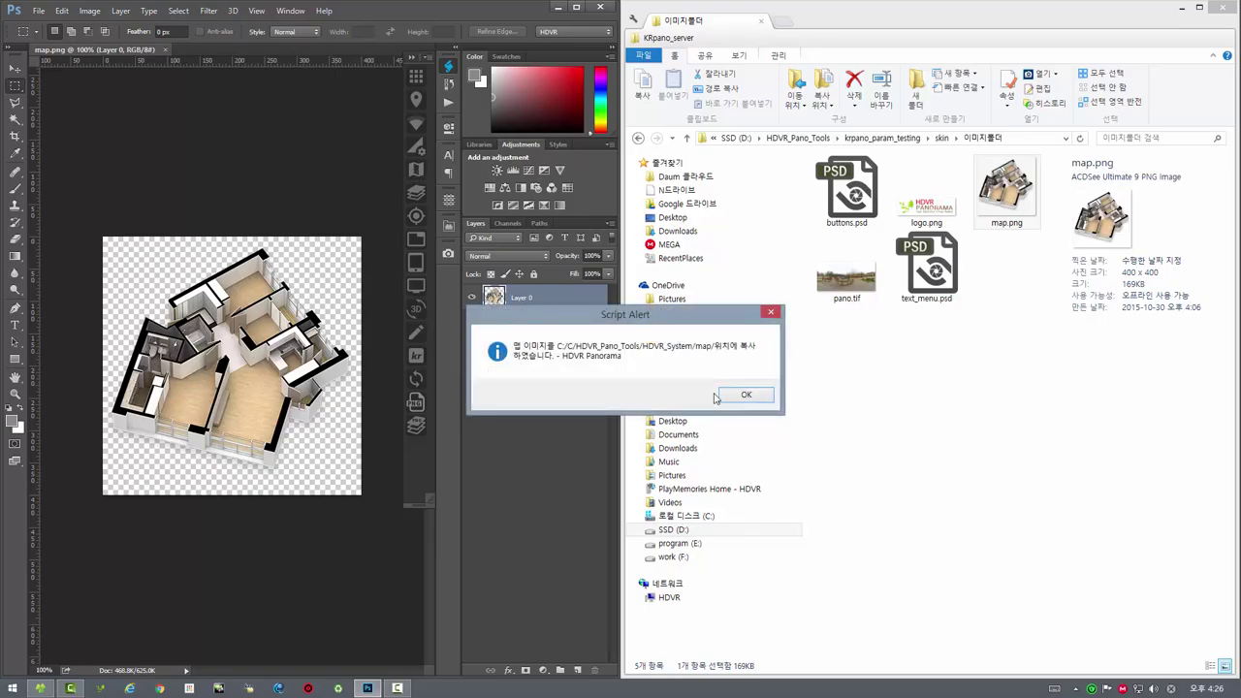
{"action": "left_click", "coordinate": [762, 395]}
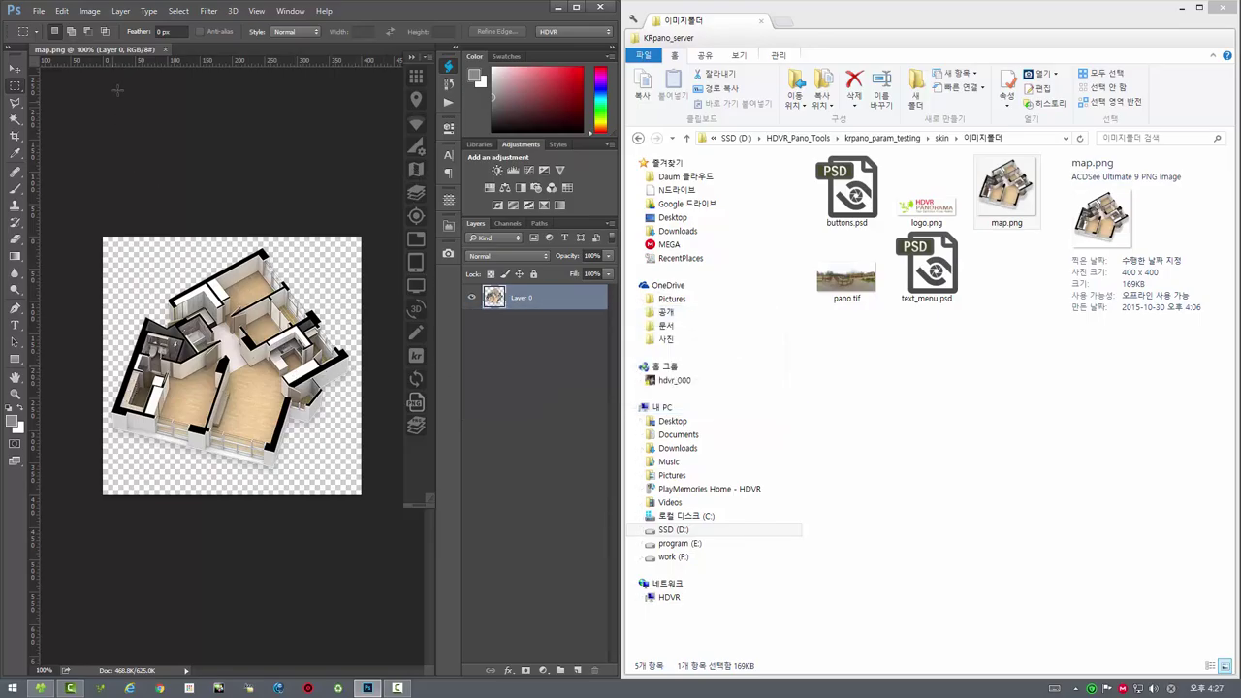
{"action": "left_click", "coordinate": [166, 49]}
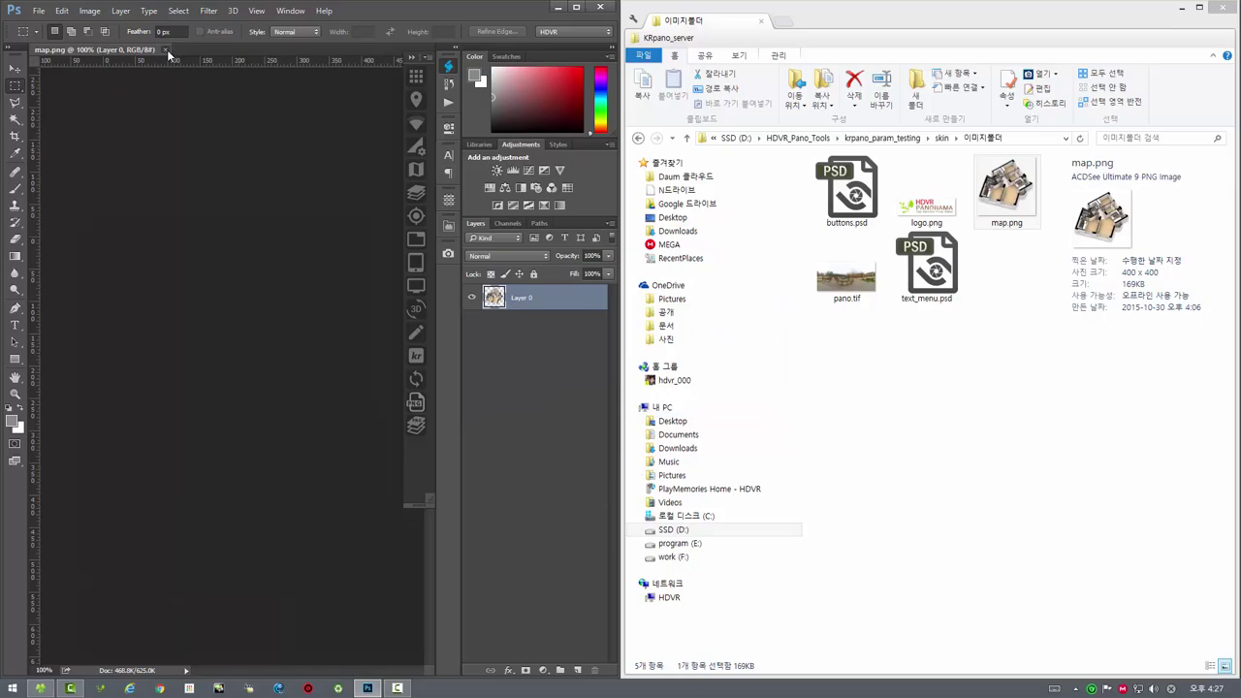
{"action": "left_click", "coordinate": [417, 74]}
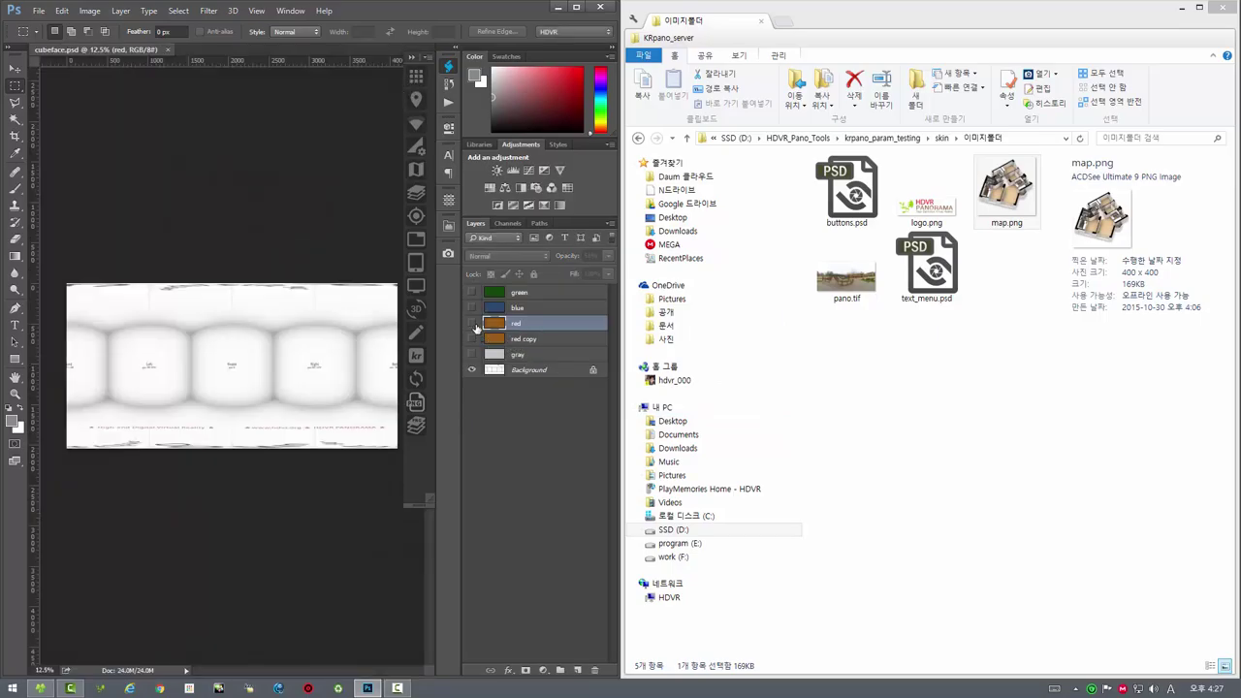
Show the red layer and preview the cube front face in Flash Player.
{"action": "left_click", "coordinate": [472, 323]}
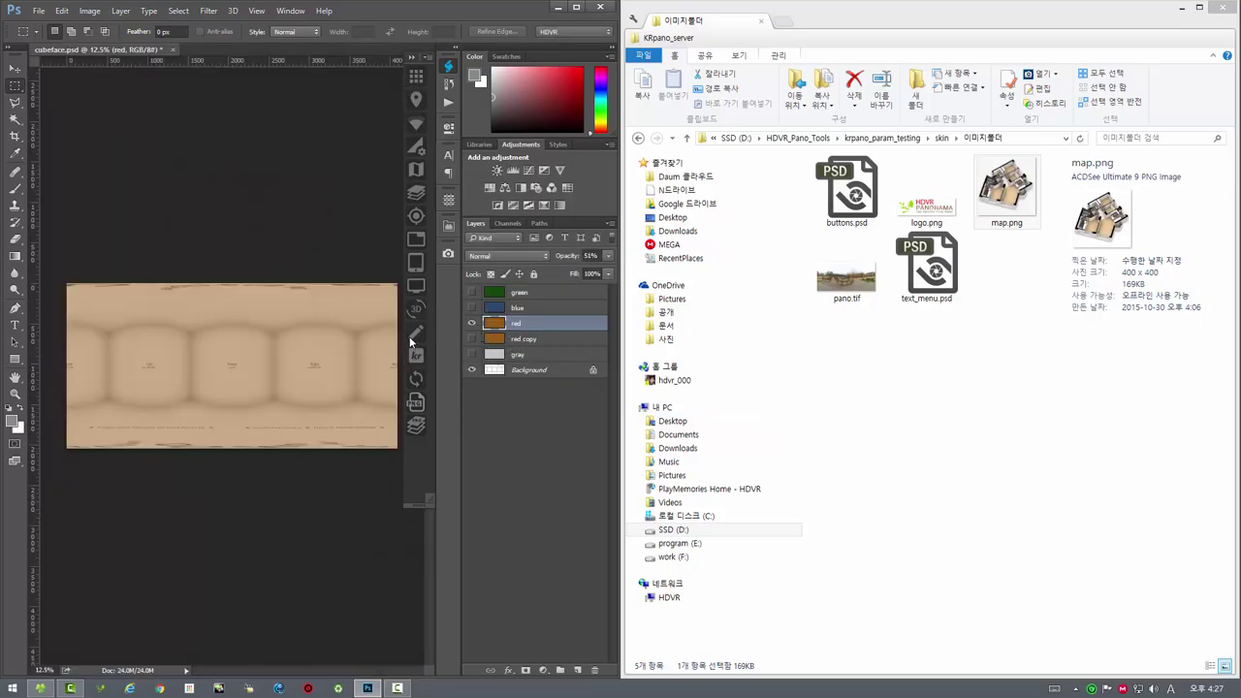
{"action": "left_click", "coordinate": [414, 286]}
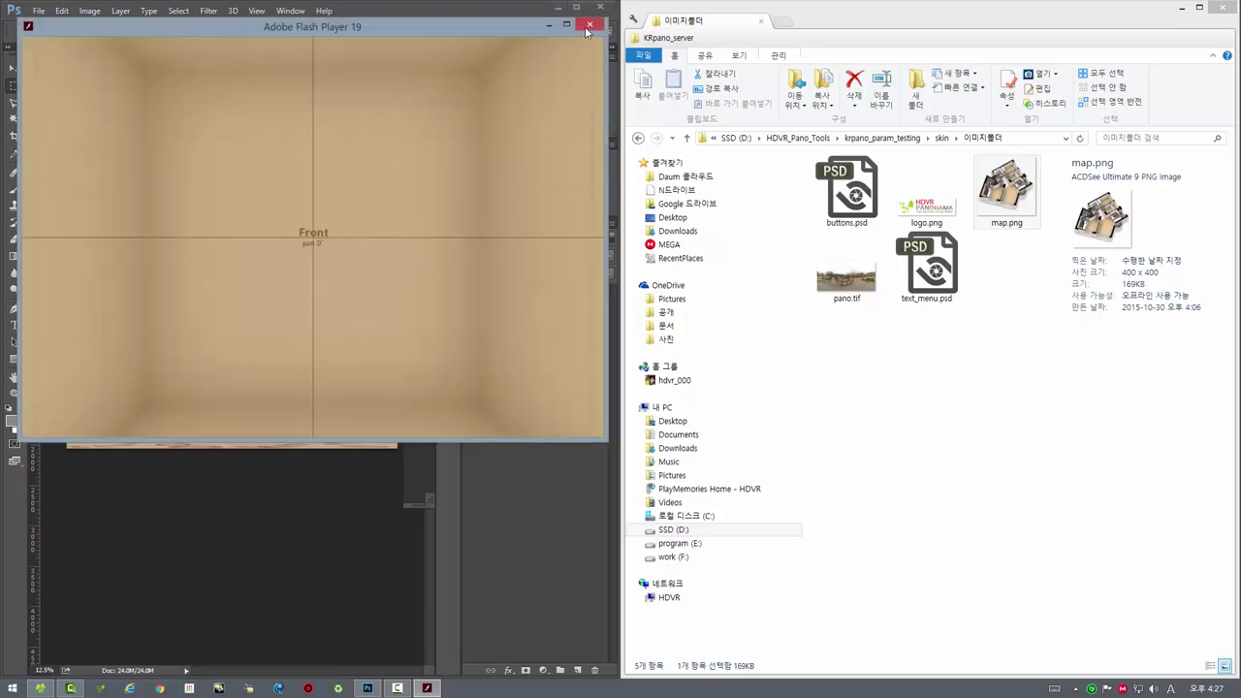
{"action": "left_click", "coordinate": [588, 25]}
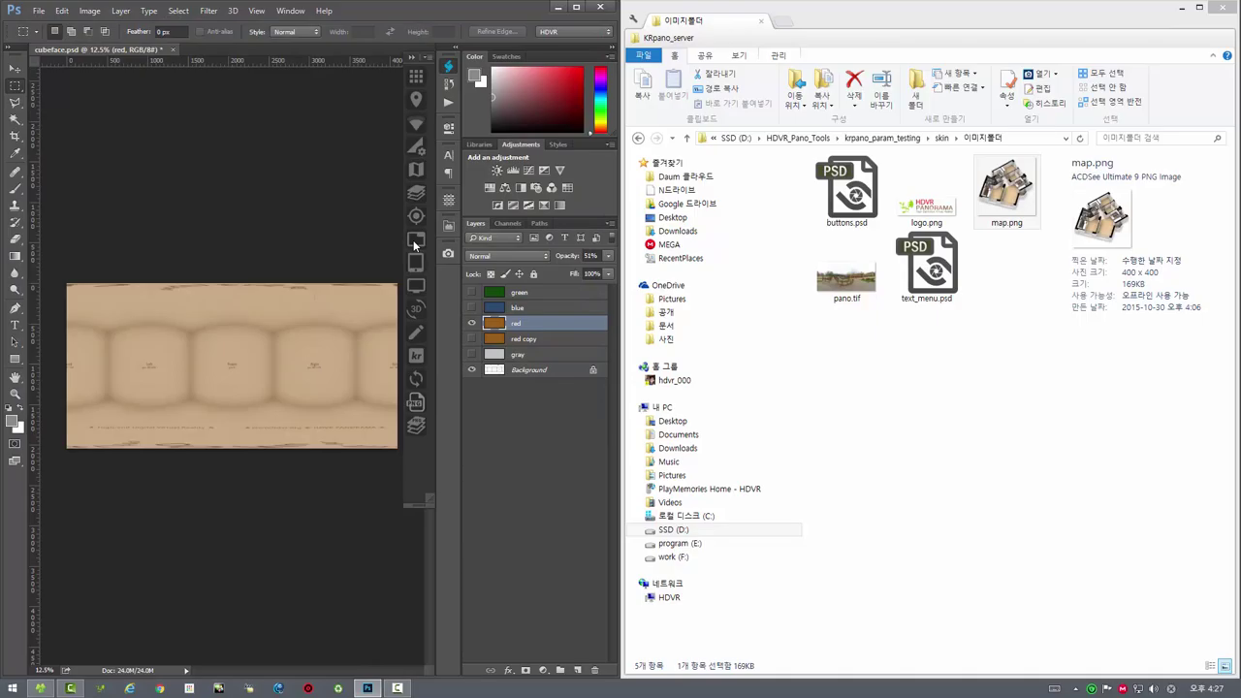
Open the full-screen panorama preview, place position spots on the floor plan, then close it.
{"action": "left_click", "coordinate": [415, 244]}
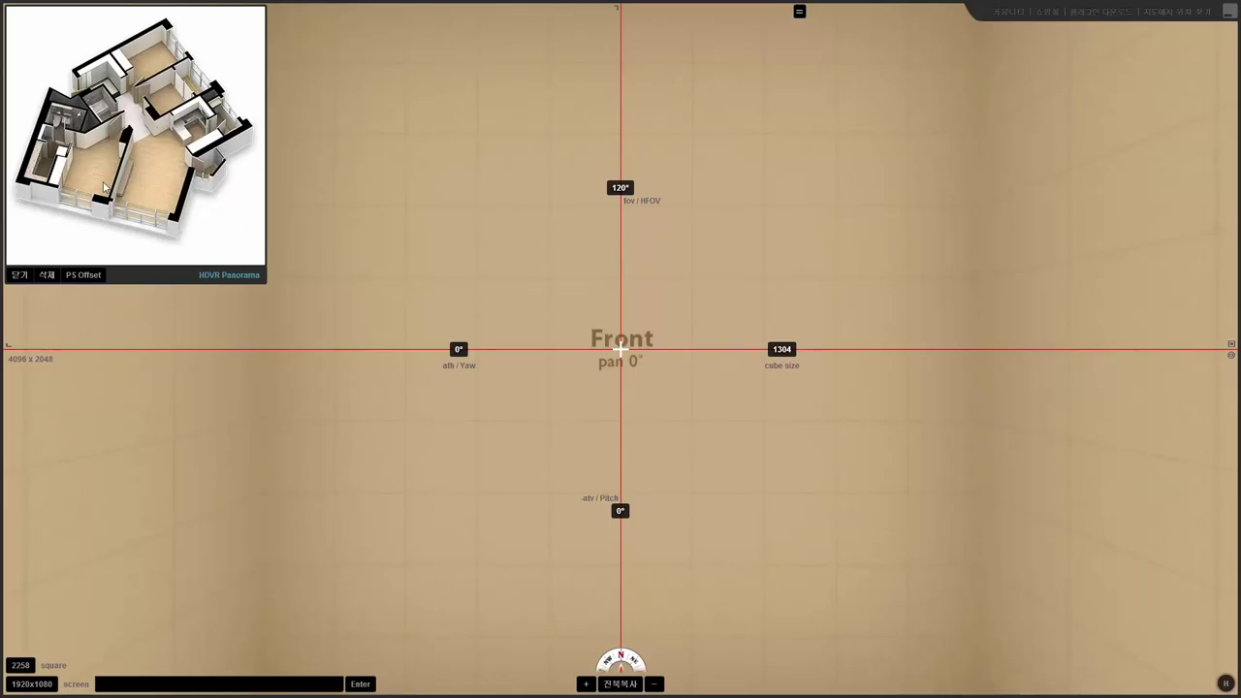
{"action": "left_click", "coordinate": [152, 177]}
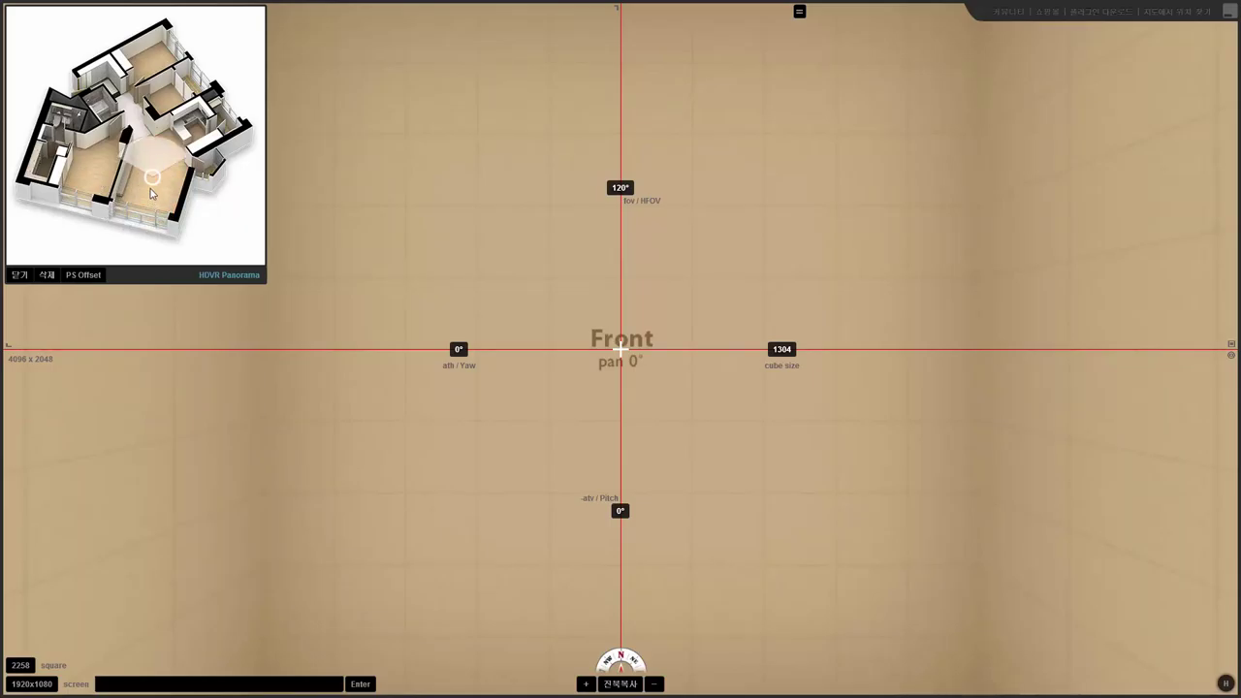
{"action": "left_click", "coordinate": [85, 175]}
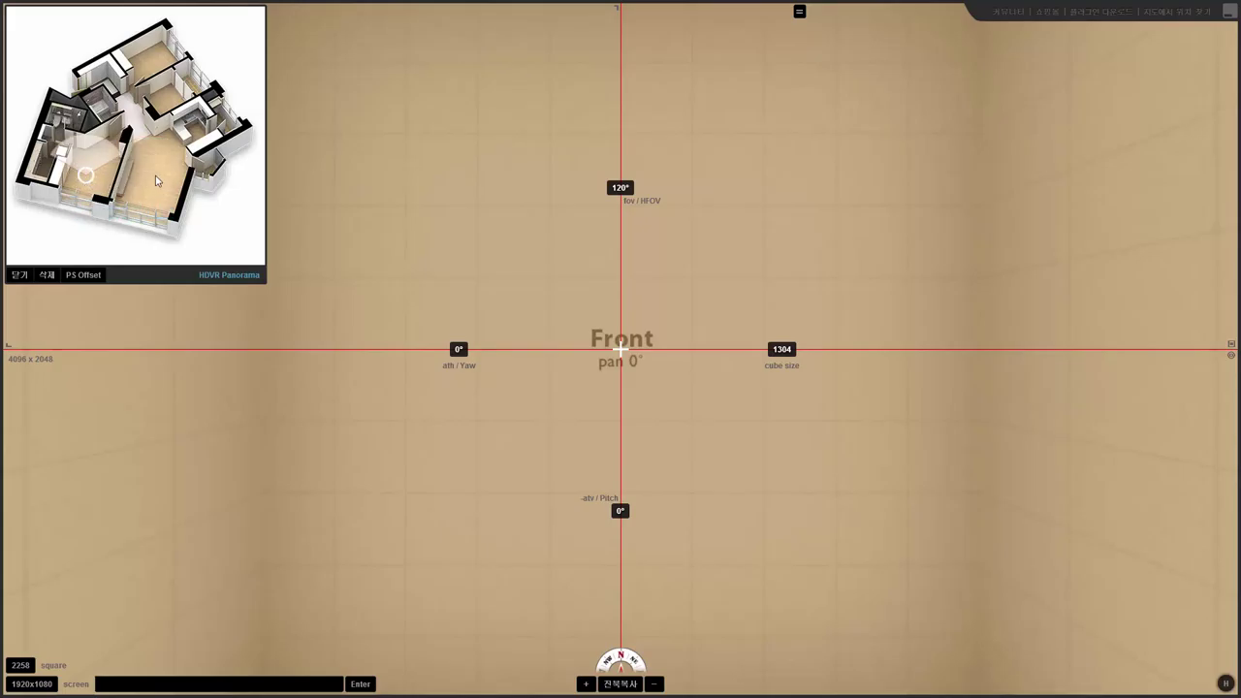
{"action": "left_click", "coordinate": [99, 172]}
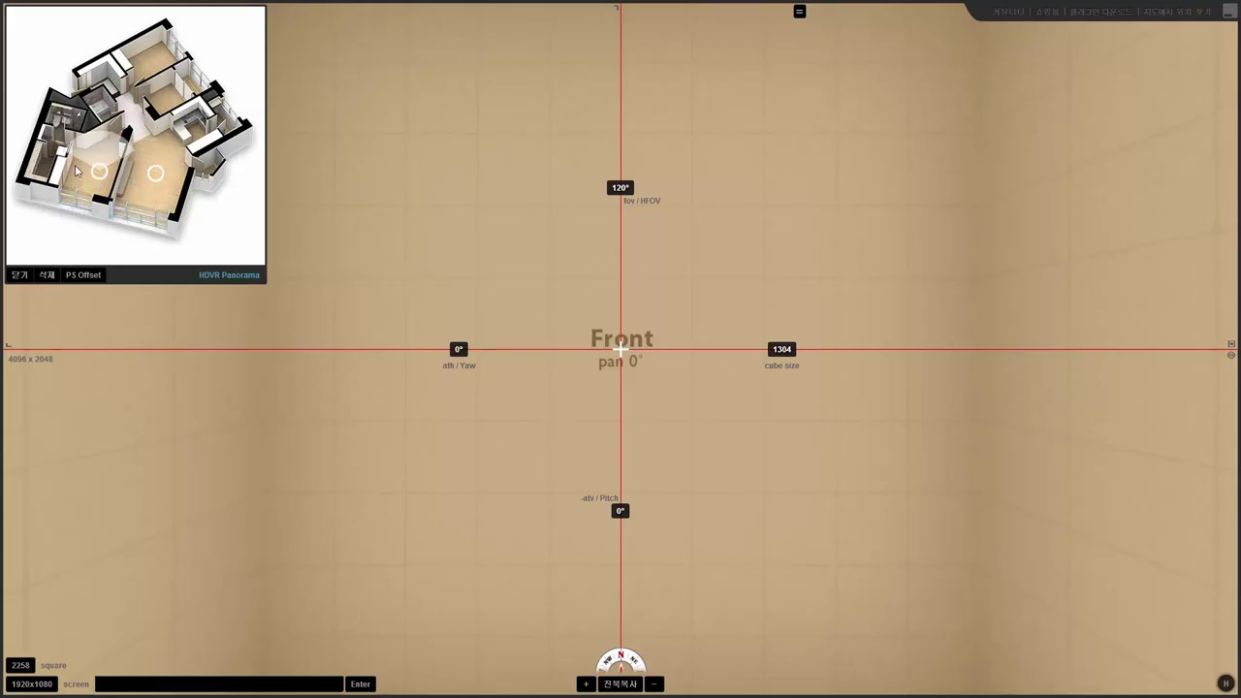
{"action": "mouse_move", "coordinate": [1175, 11]}
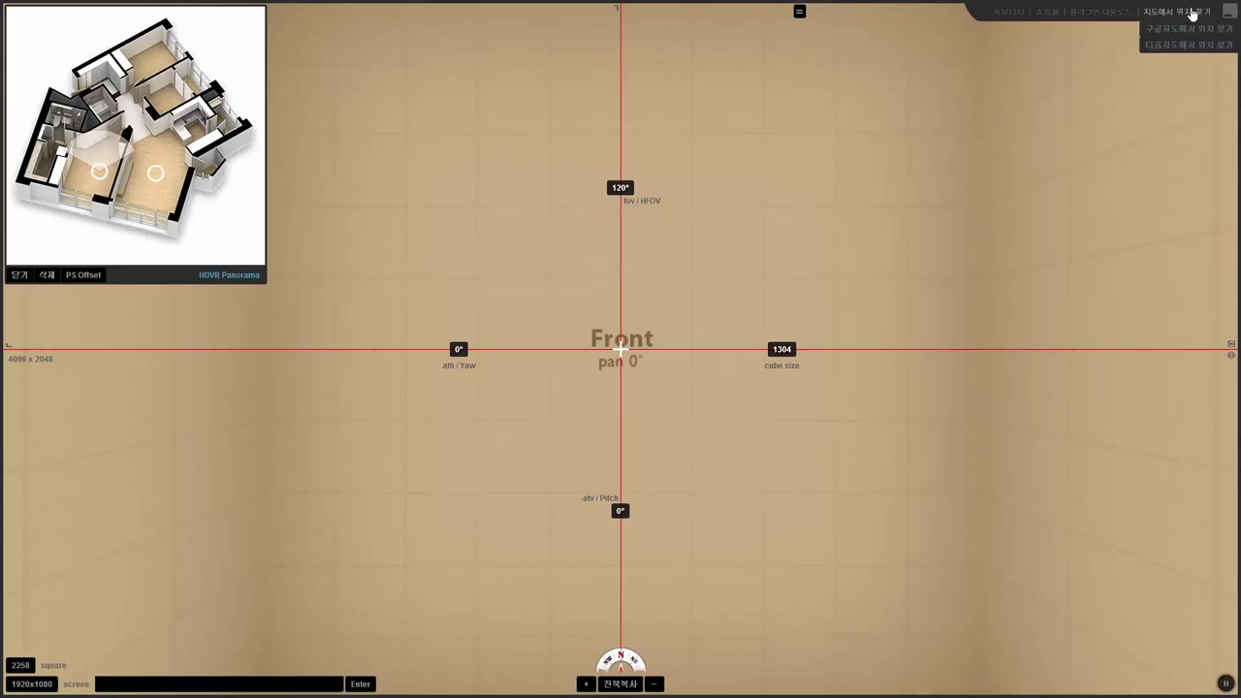
{"action": "left_click", "coordinate": [1229, 12]}
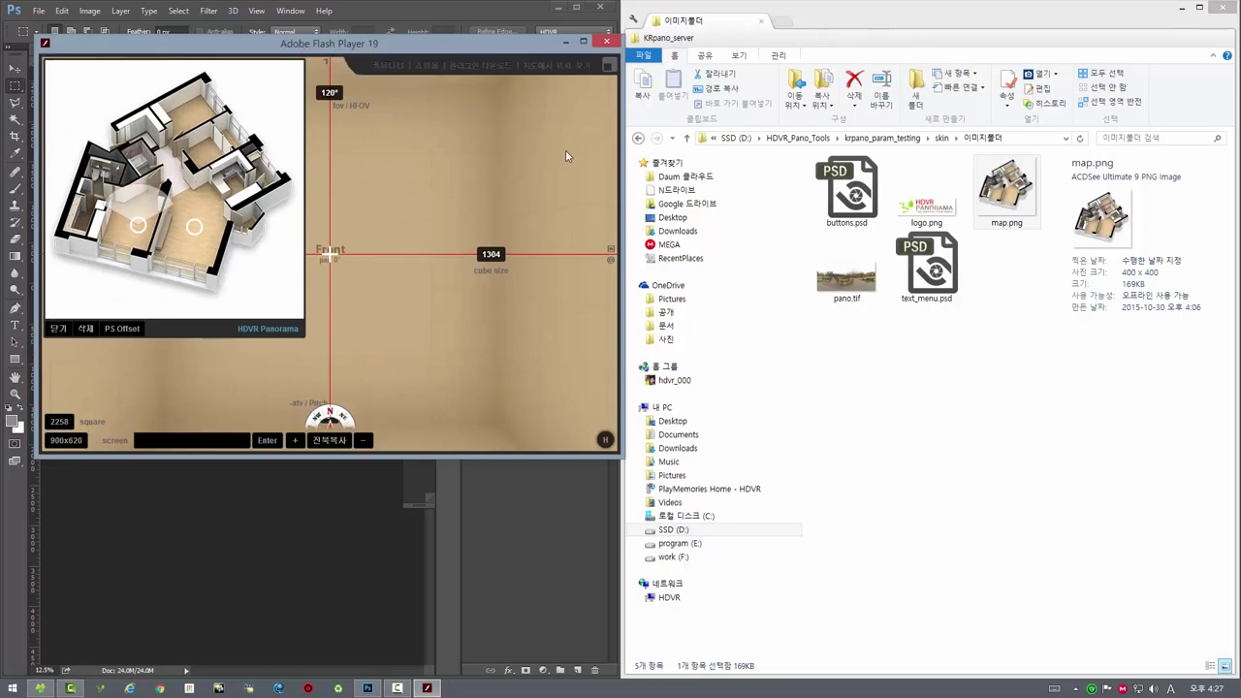
{"action": "left_click", "coordinate": [604, 43]}
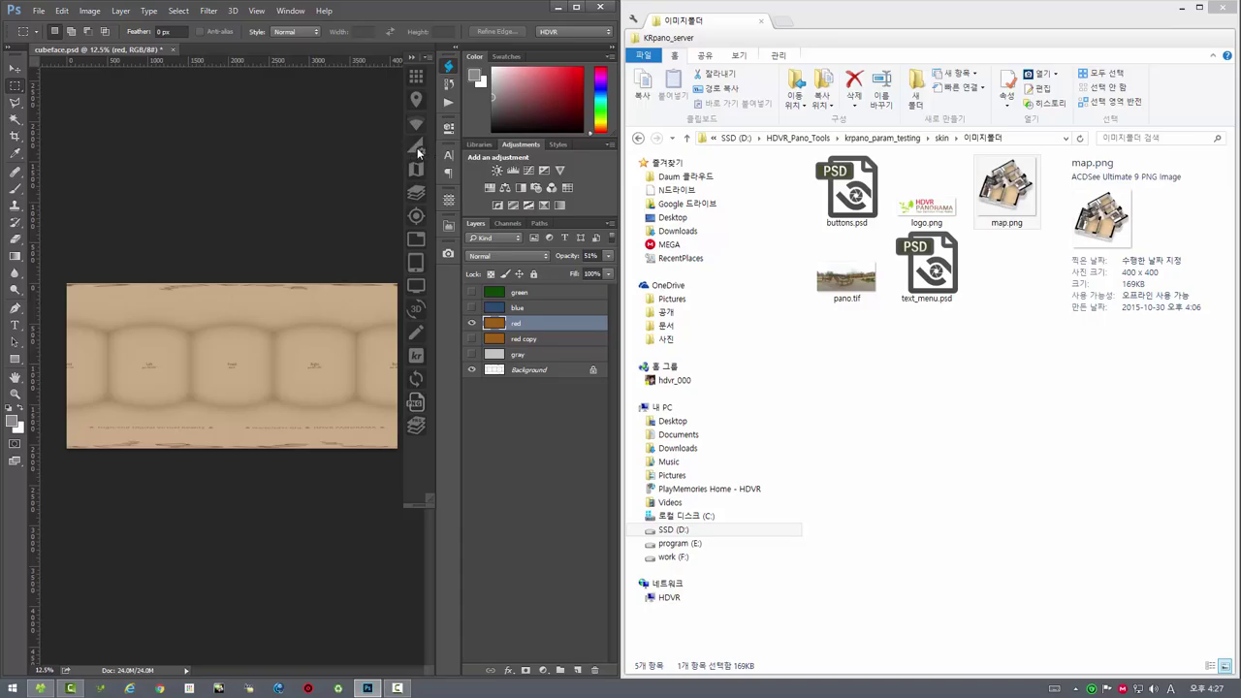
Change the map spot size from 10 to 2 px and dismiss the confirmation alert.
{"action": "left_click", "coordinate": [417, 147]}
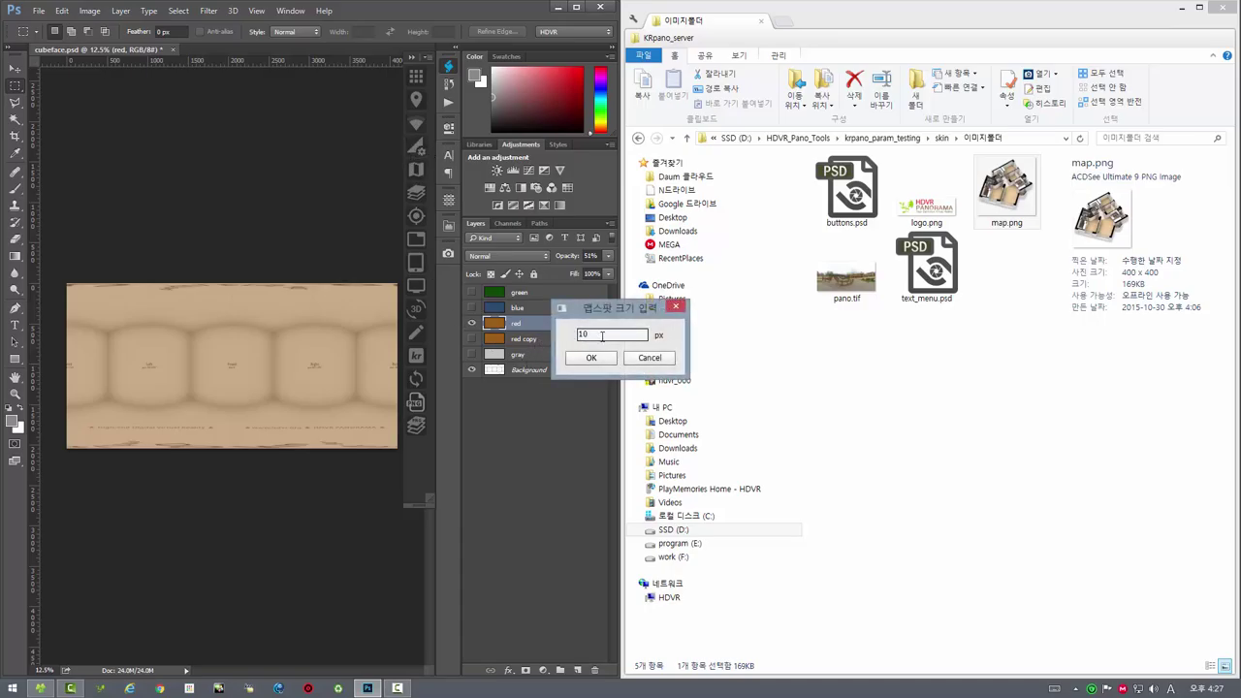
{"action": "left_click_drag", "start_coordinate": [601, 335], "coordinate": [548, 336]}
{"action": "type", "text": "2"}
{"action": "left_click", "coordinate": [590, 358]}
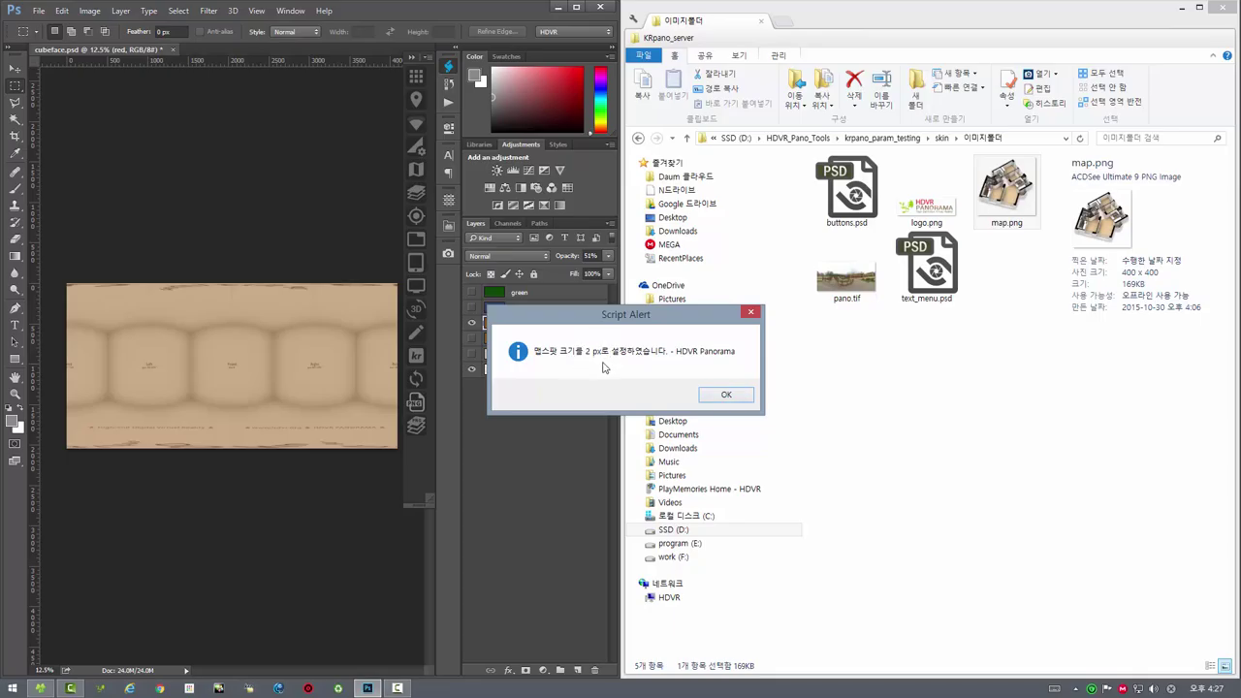
{"action": "left_click", "coordinate": [722, 396]}
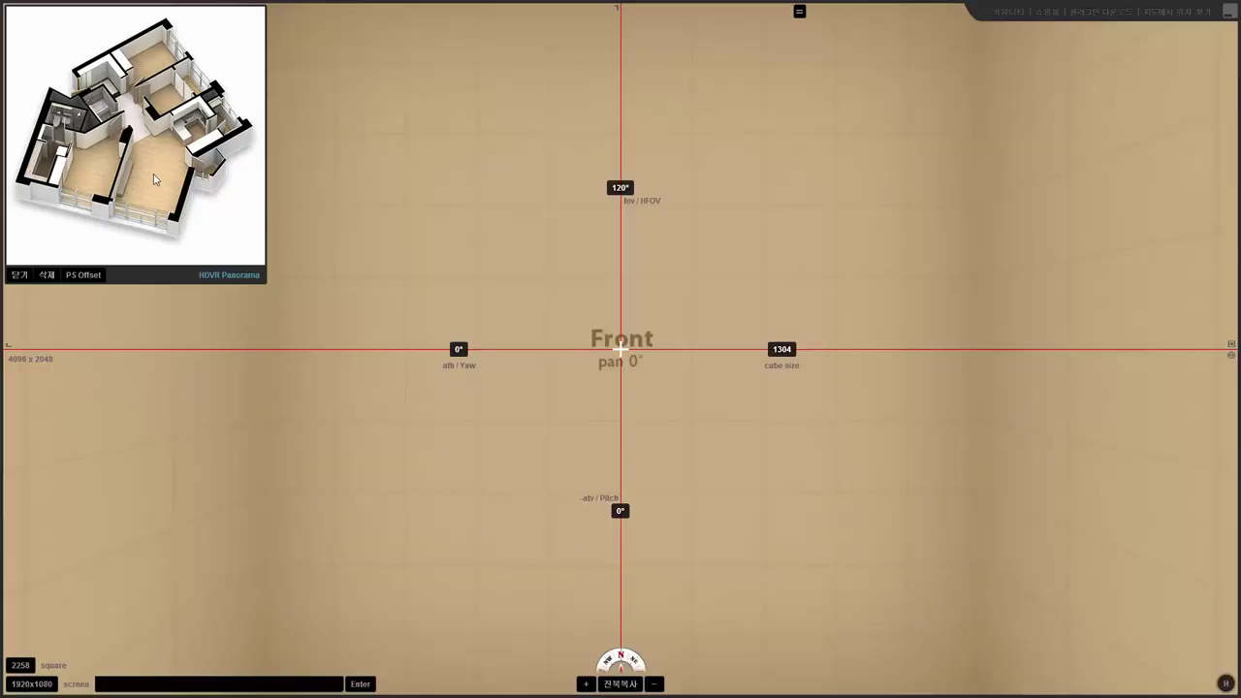
Place a position spot on the floor plan in the preview, then close the preview.
{"action": "left_click", "coordinate": [100, 174]}
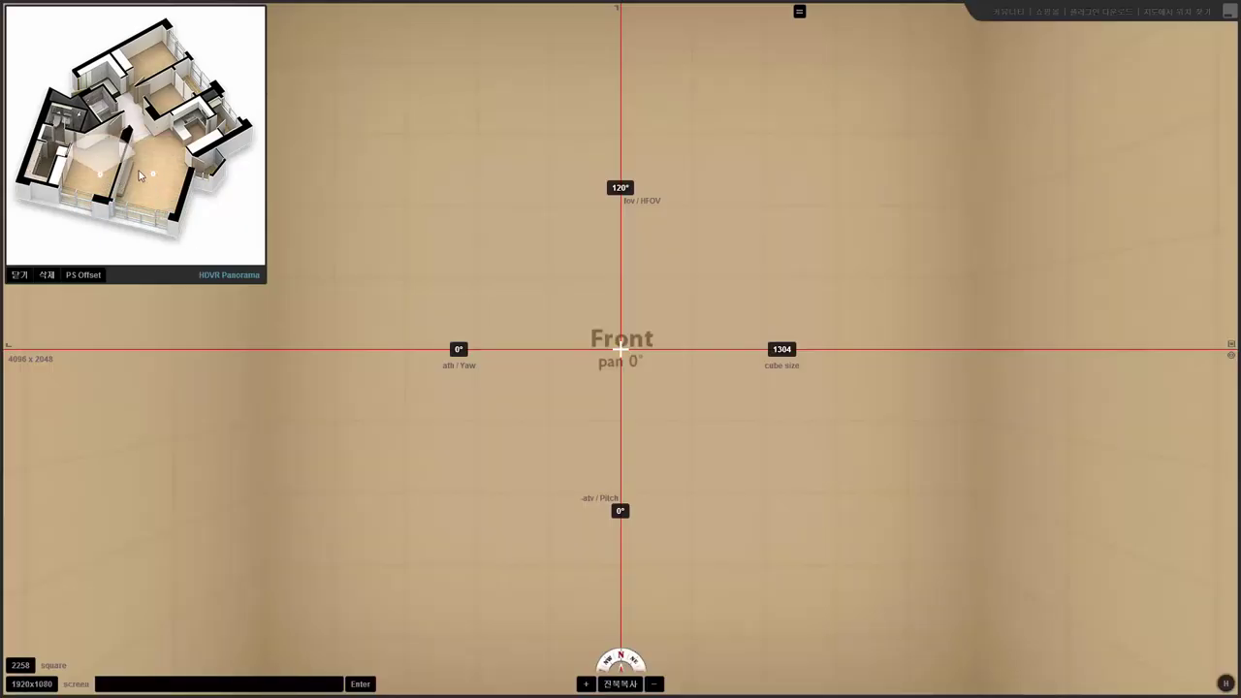
{"action": "mouse_move", "coordinate": [1175, 12]}
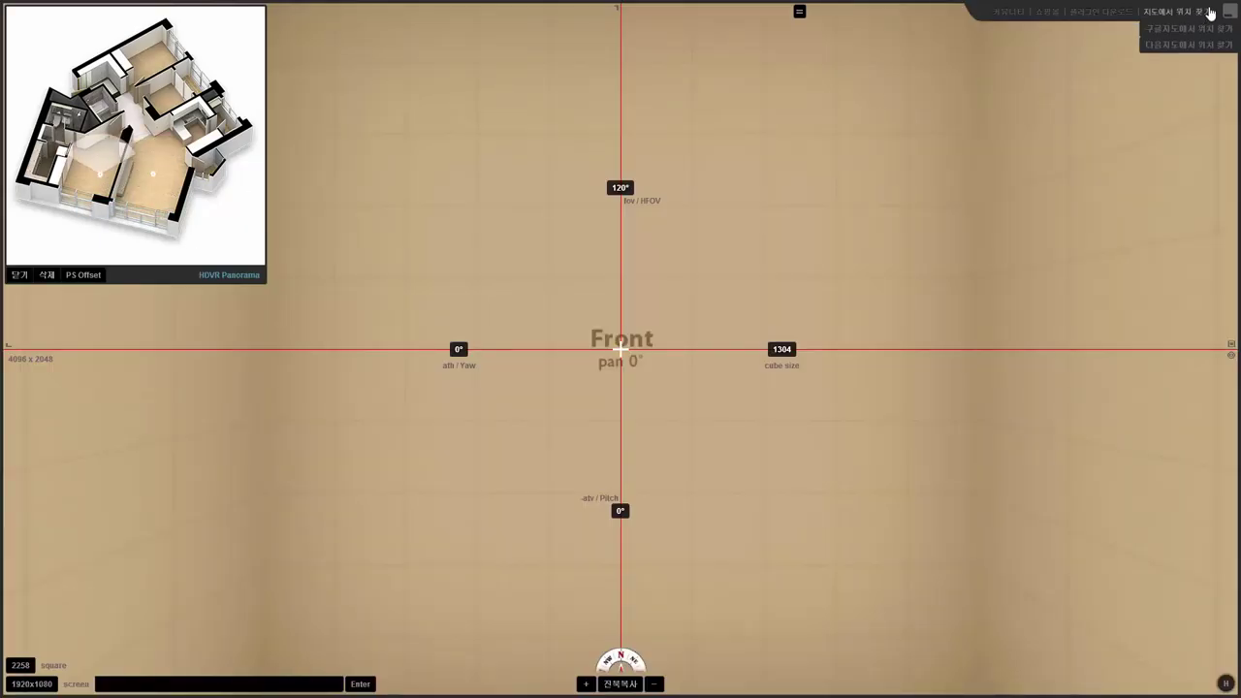
{"action": "left_click", "coordinate": [1229, 12]}
{"action": "left_click", "coordinate": [637, 81]}
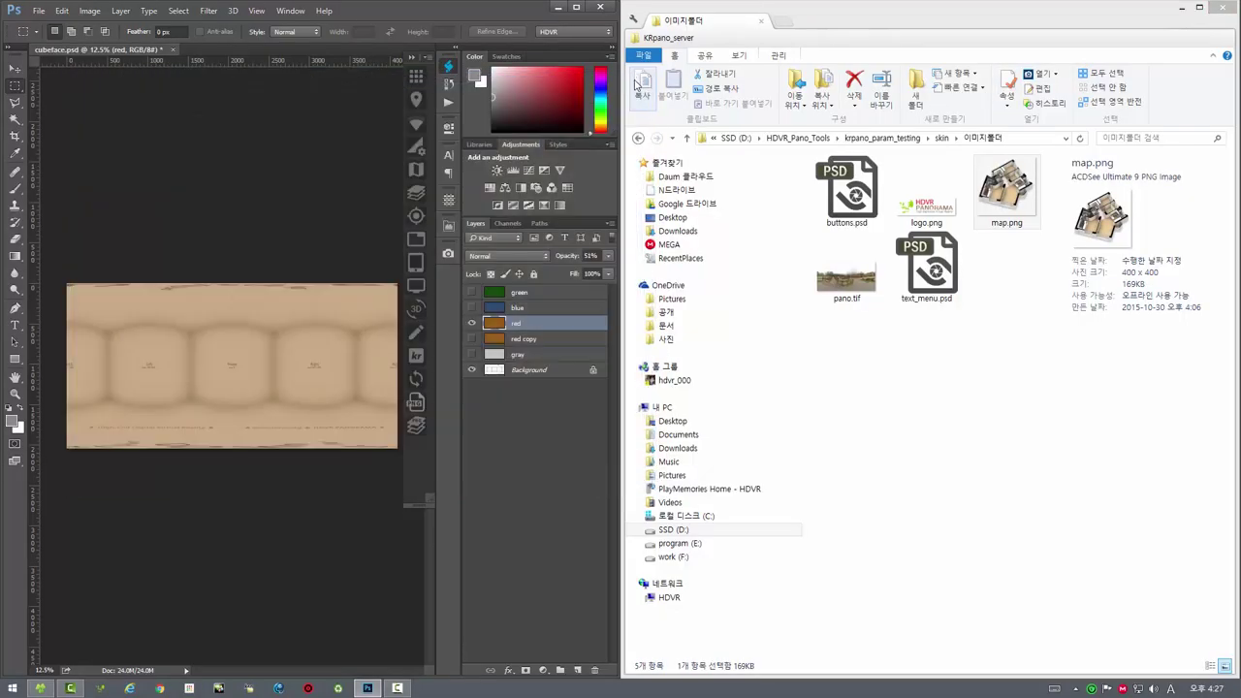
Dismiss the map spot size prompt and open logo.png from the skin folder in Photoshop.
{"action": "left_click", "coordinate": [422, 147]}
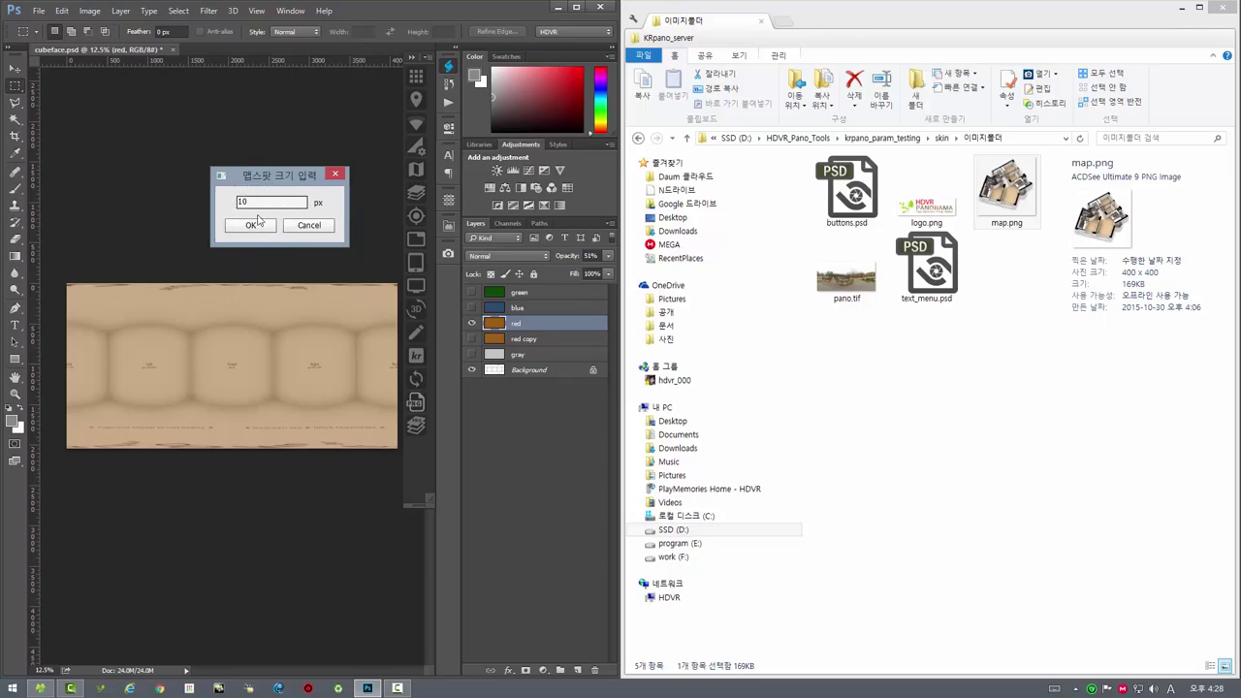
{"action": "left_click", "coordinate": [335, 175]}
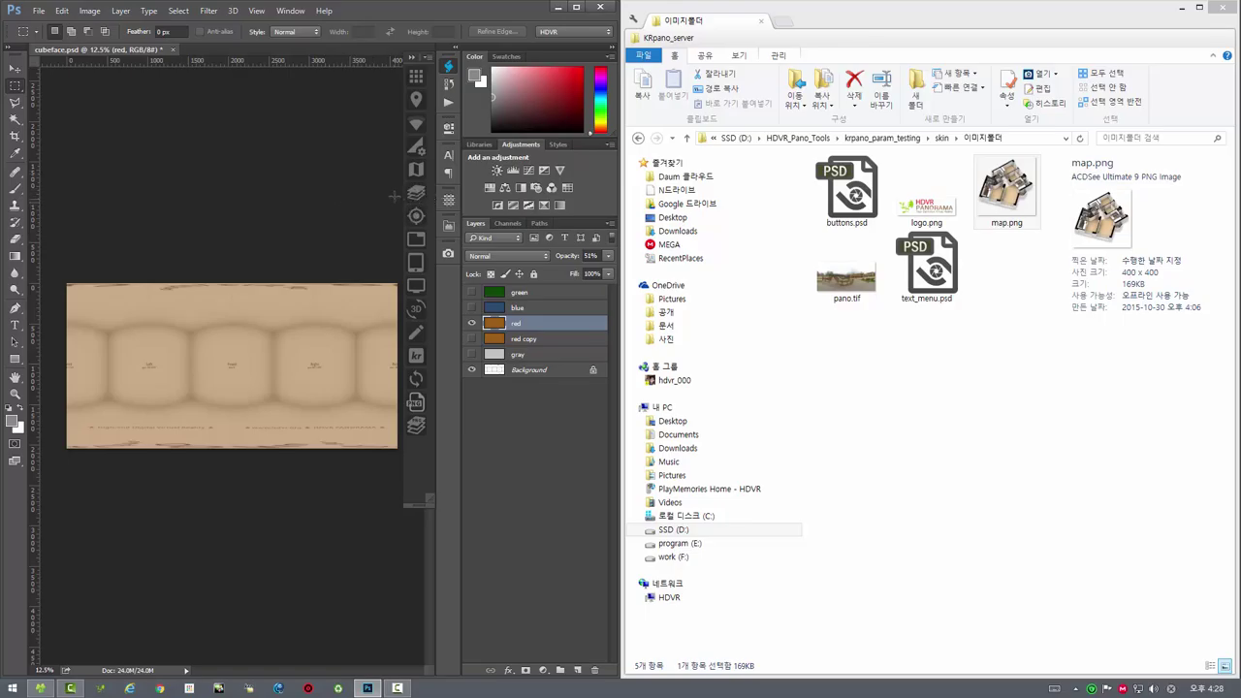
{"action": "left_click", "coordinate": [929, 214]}
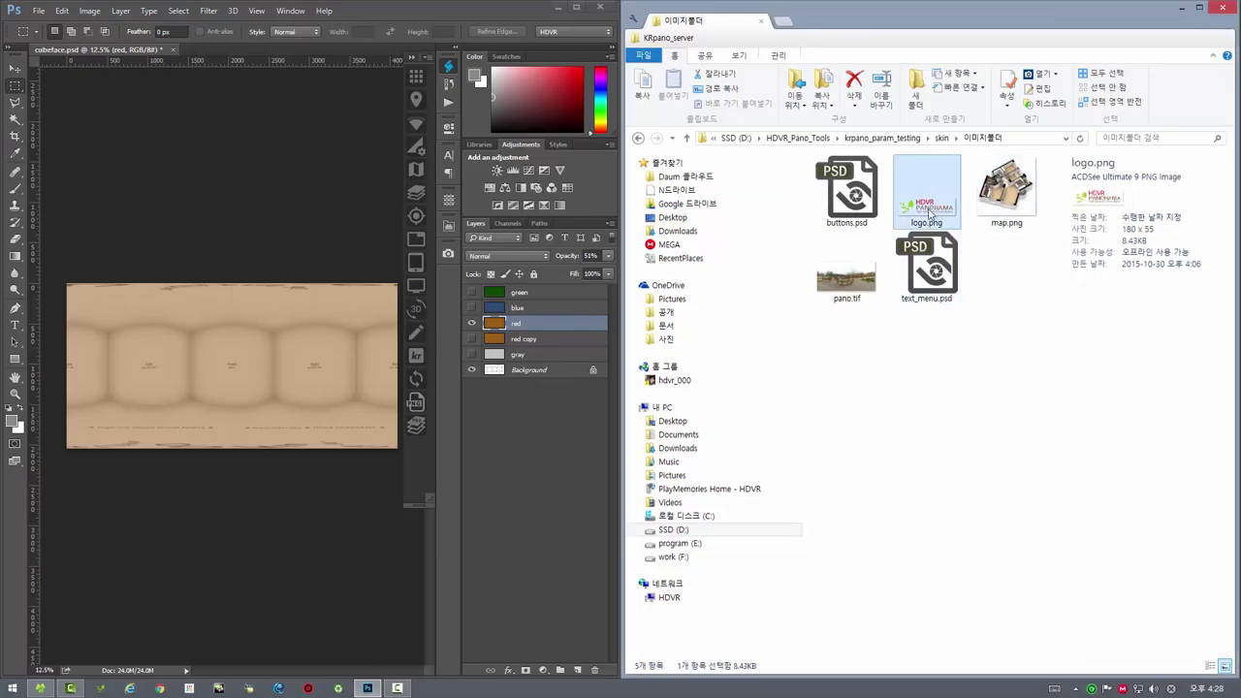
{"action": "left_click_drag", "start_coordinate": [928, 214], "coordinate": [217, 50]}
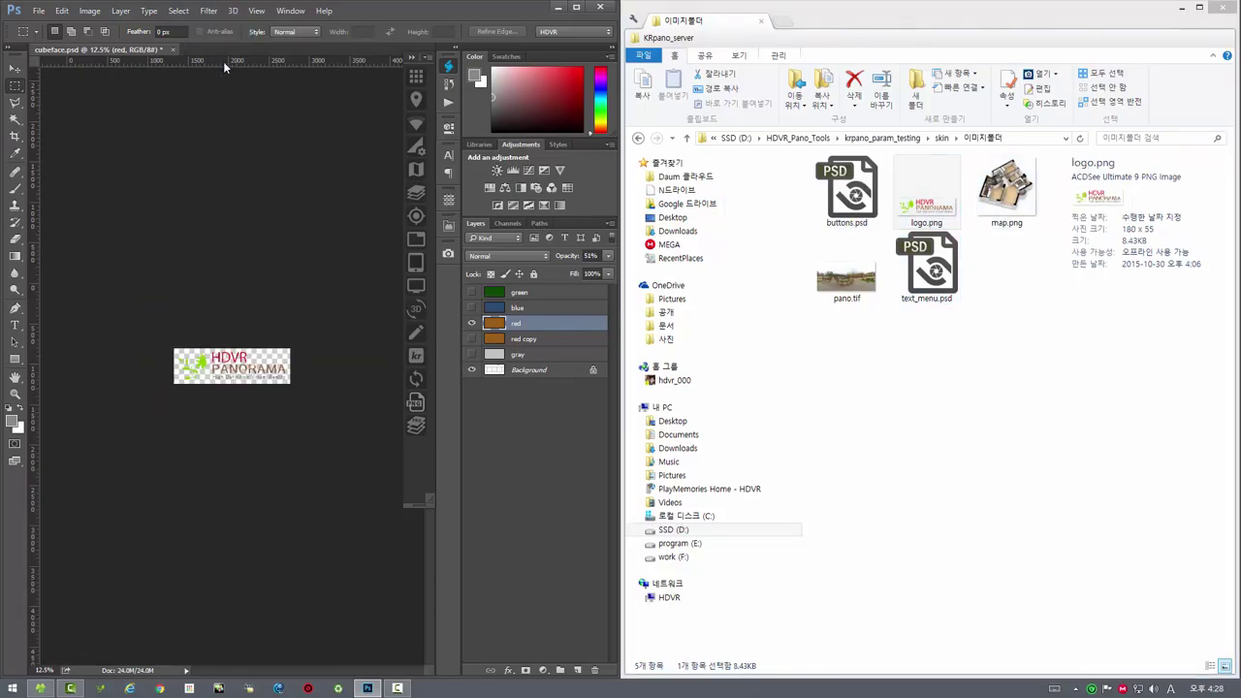
Save logo.png as a layer image to HDVR_System/skin/images and return to cubeface.psd.
{"action": "left_click", "coordinate": [417, 198]}
{"action": "left_click_drag", "start_coordinate": [597, 317], "coordinate": [350, 293]}
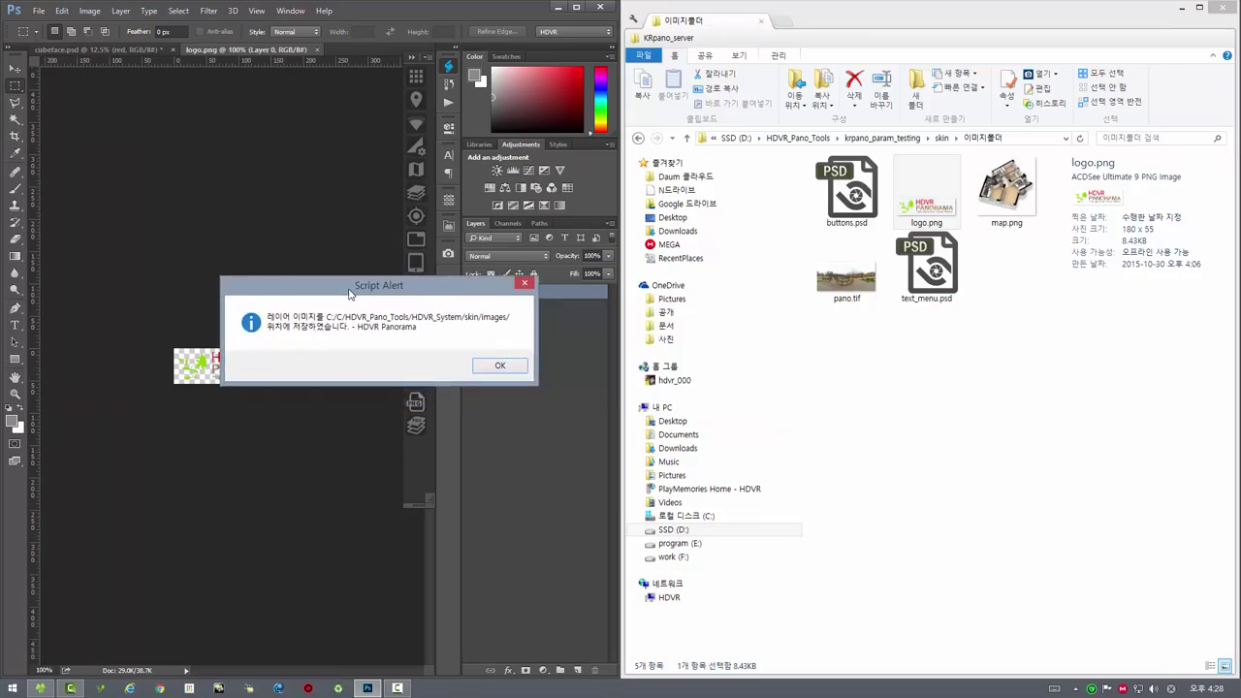
{"action": "left_click", "coordinate": [484, 369]}
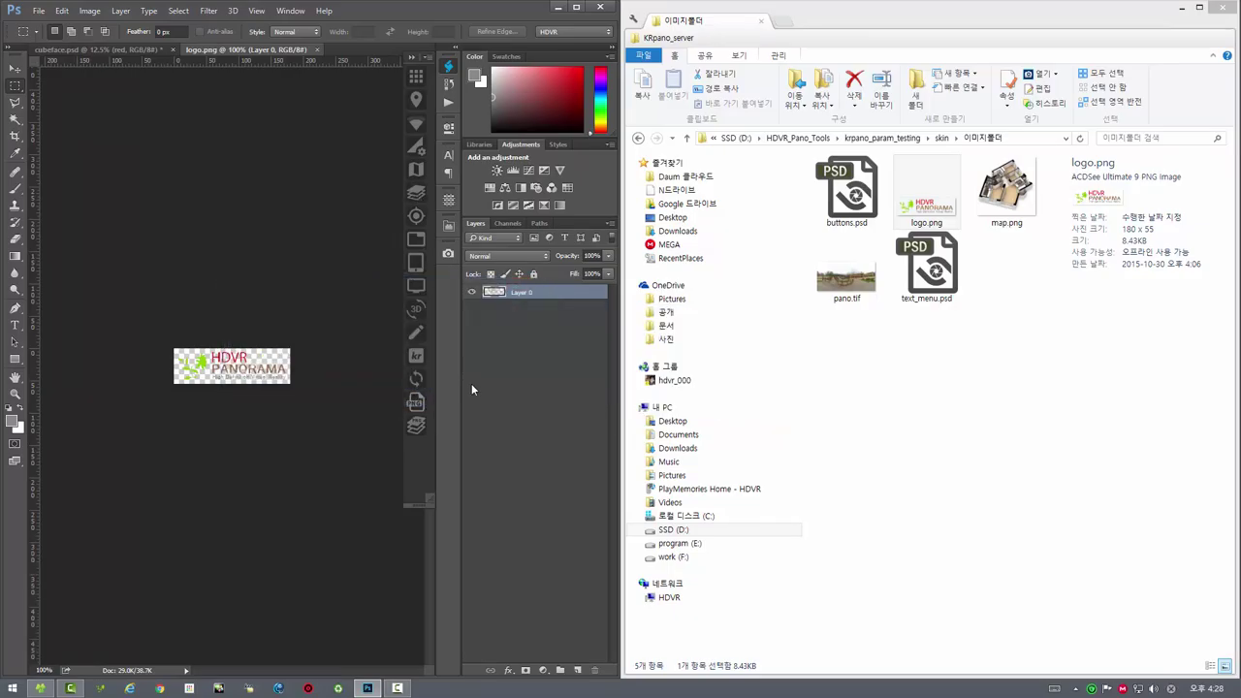
{"action": "left_click", "coordinate": [78, 49]}
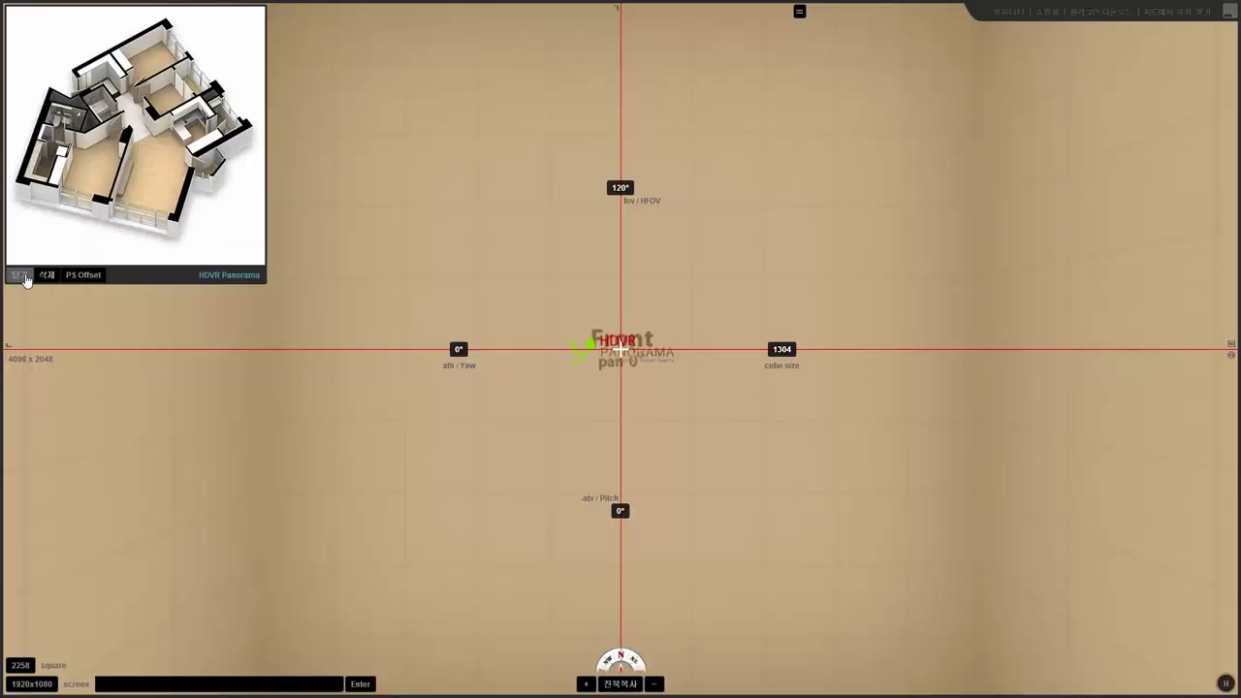
Hide the floor-plan thumbnail, drag the HDVR logo top-left, then close the viewer and logo.png.
{"action": "left_click", "coordinate": [26, 278]}
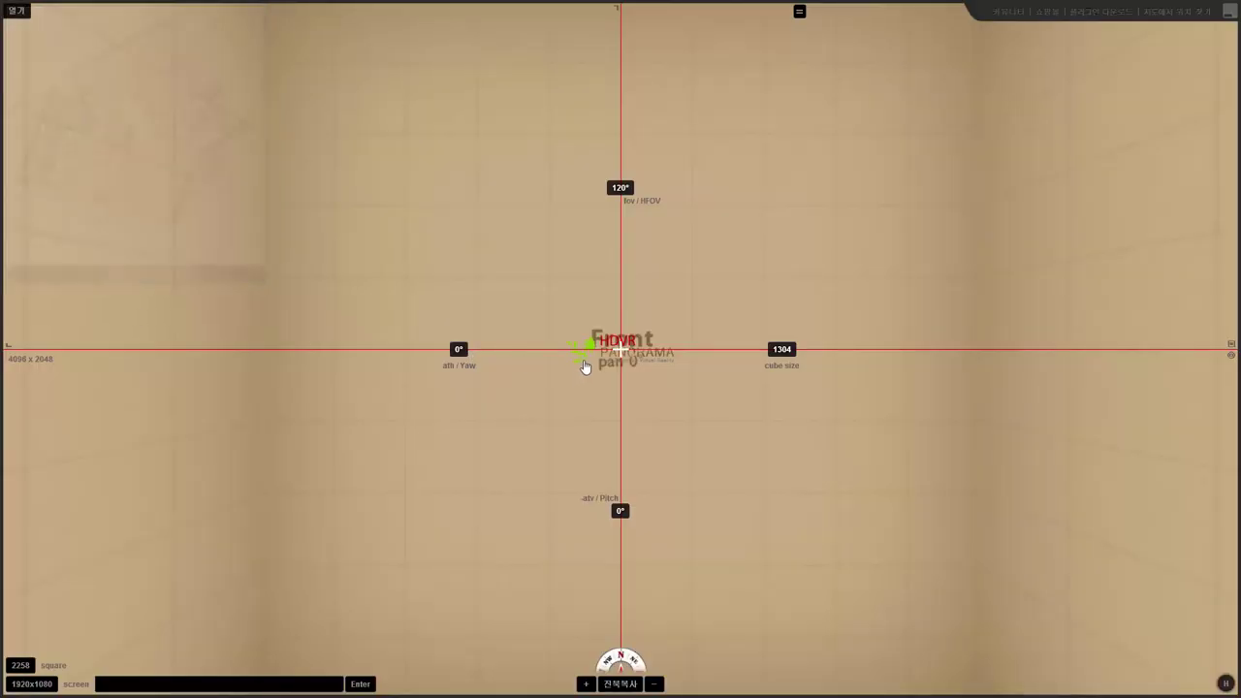
{"action": "mouse_move", "coordinate": [585, 361]}
{"action": "left_mouse_down"}
{"action": "mouse_move", "coordinate": [351, 213]}
{"action": "mouse_move", "coordinate": [104, 103]}
{"action": "left_mouse_up"}
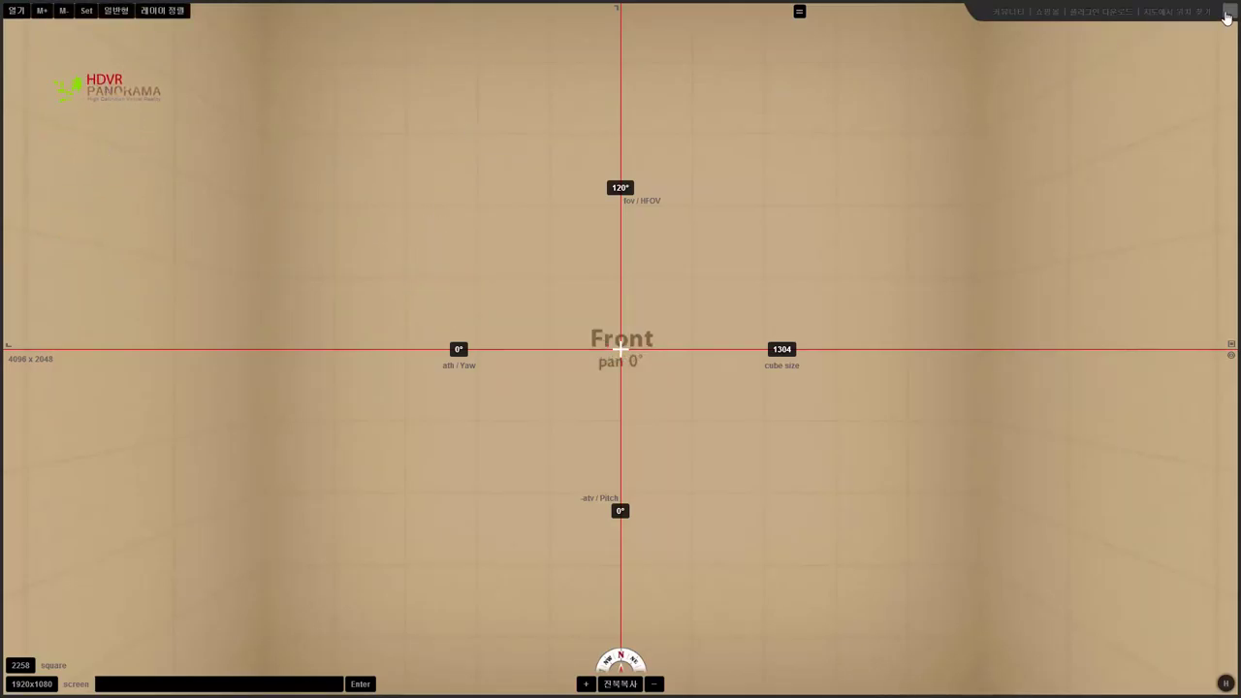
{"action": "left_click", "coordinate": [1229, 10]}
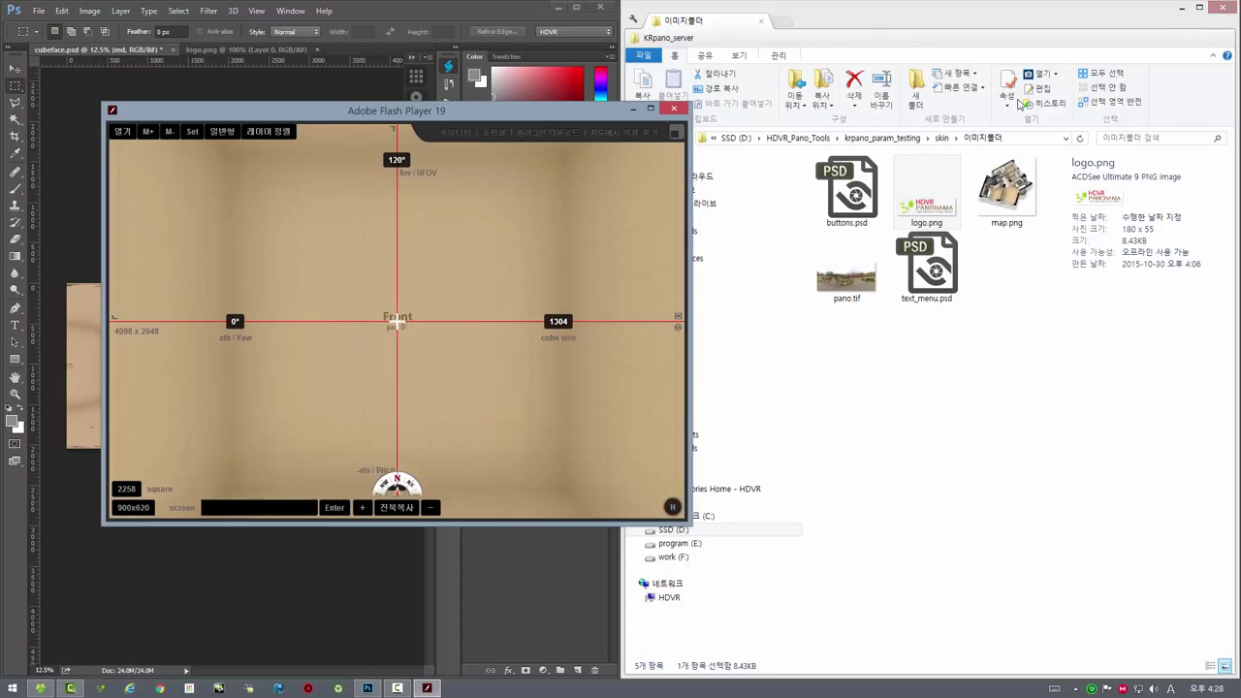
{"action": "left_click", "coordinate": [672, 108]}
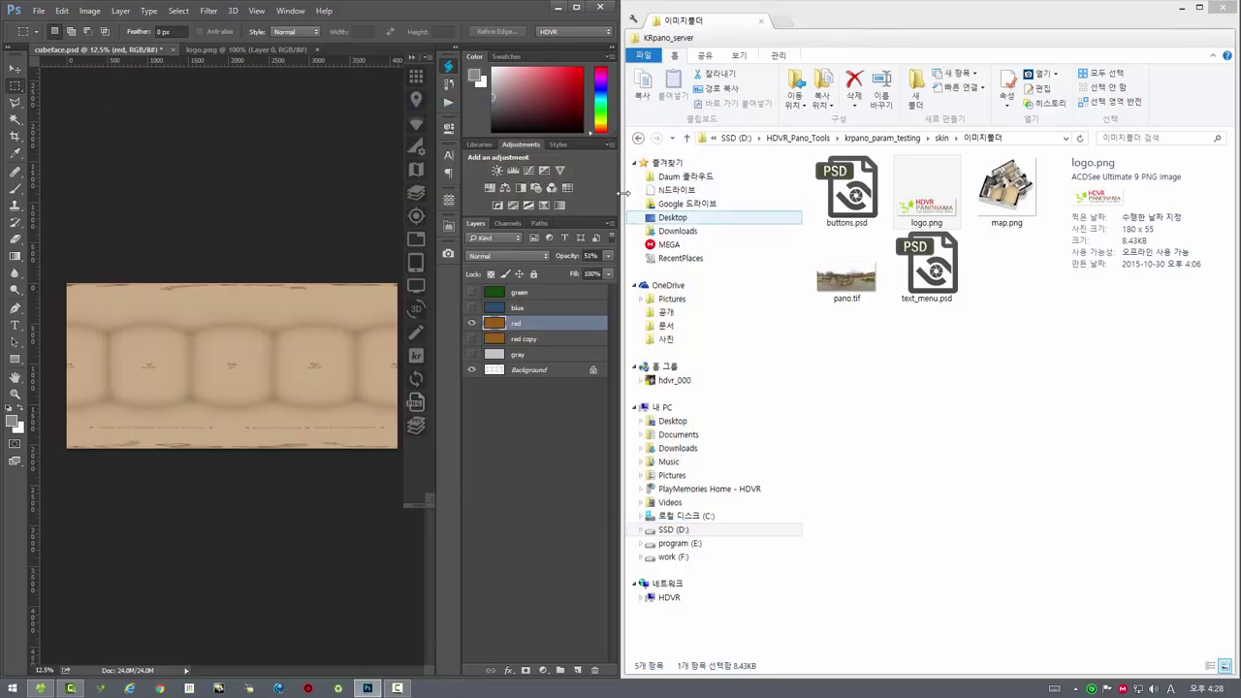
{"action": "left_click", "coordinate": [247, 49]}
{"action": "left_click", "coordinate": [312, 48]}
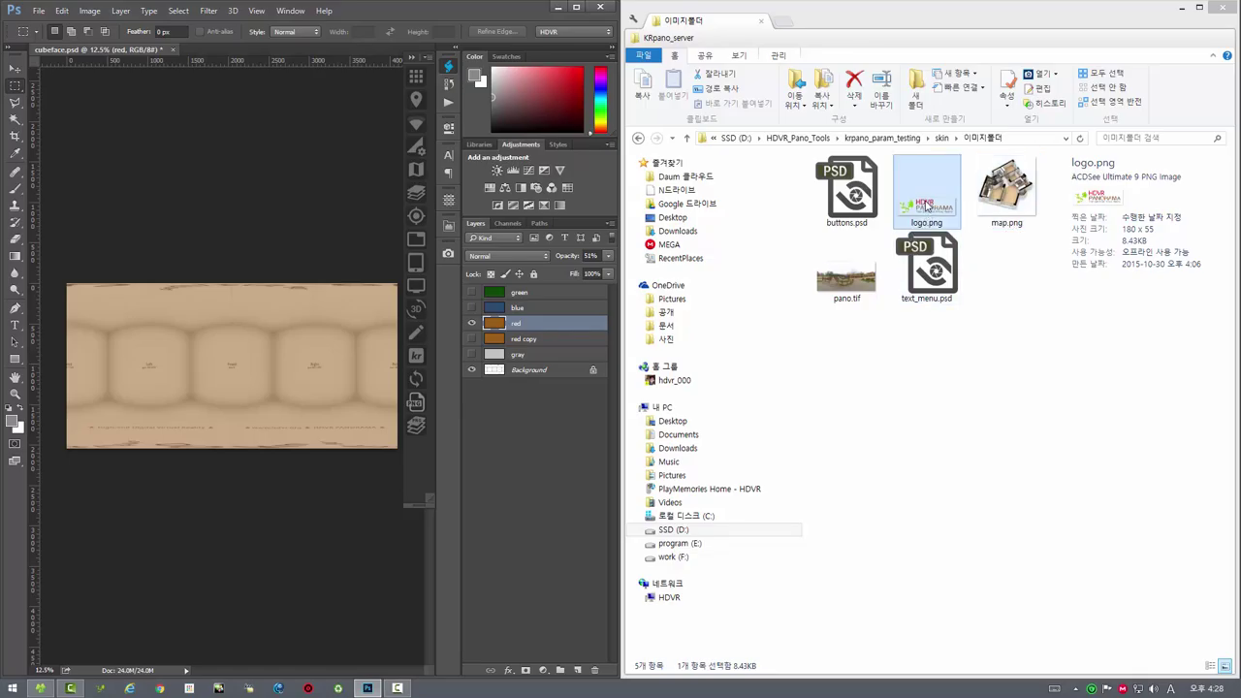
Save logo.png as a hotspot image in HDVR_System/skin/images, then preview it from cubeface.psd.
{"action": "left_click_drag", "start_coordinate": [925, 205], "coordinate": [274, 224]}
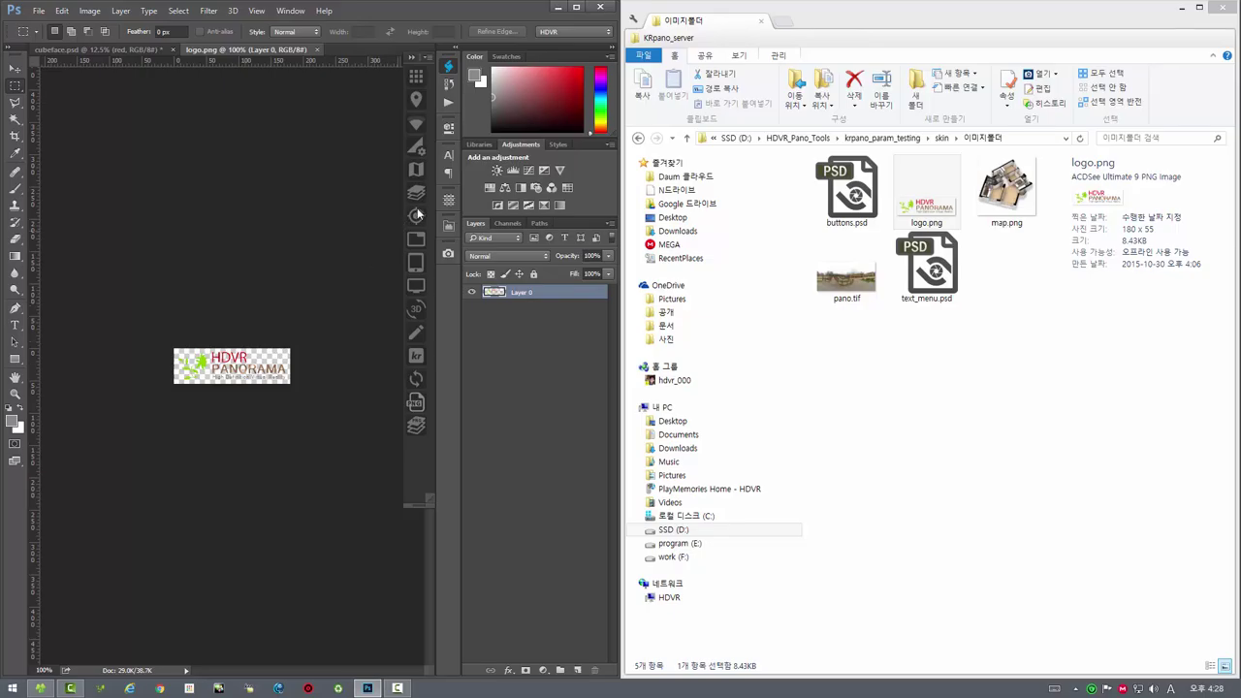
{"action": "left_click", "coordinate": [415, 219]}
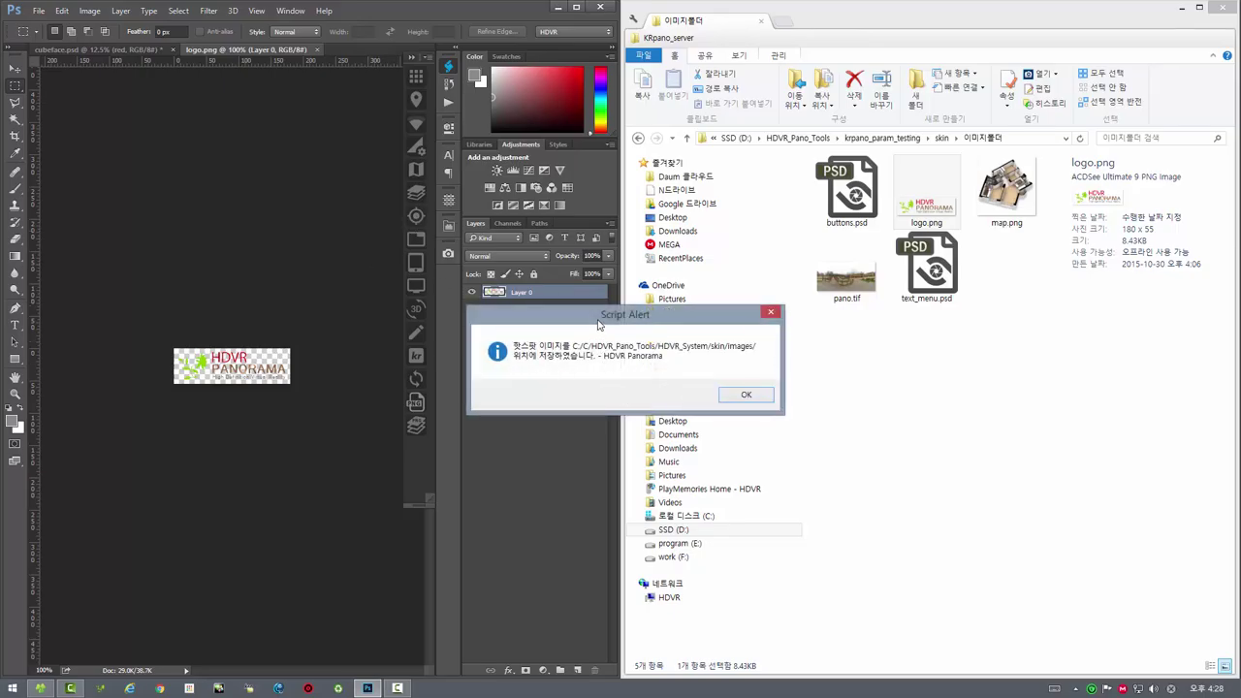
{"action": "left_click_drag", "start_coordinate": [598, 324], "coordinate": [307, 287]}
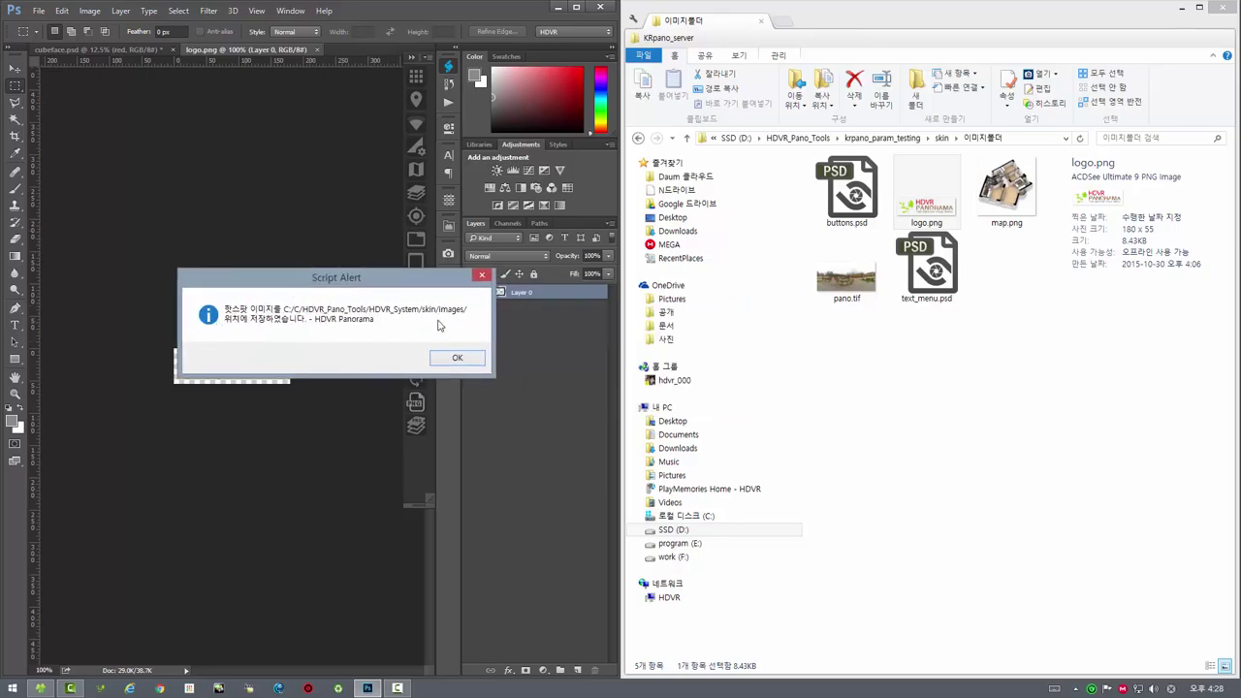
{"action": "left_click", "coordinate": [458, 358]}
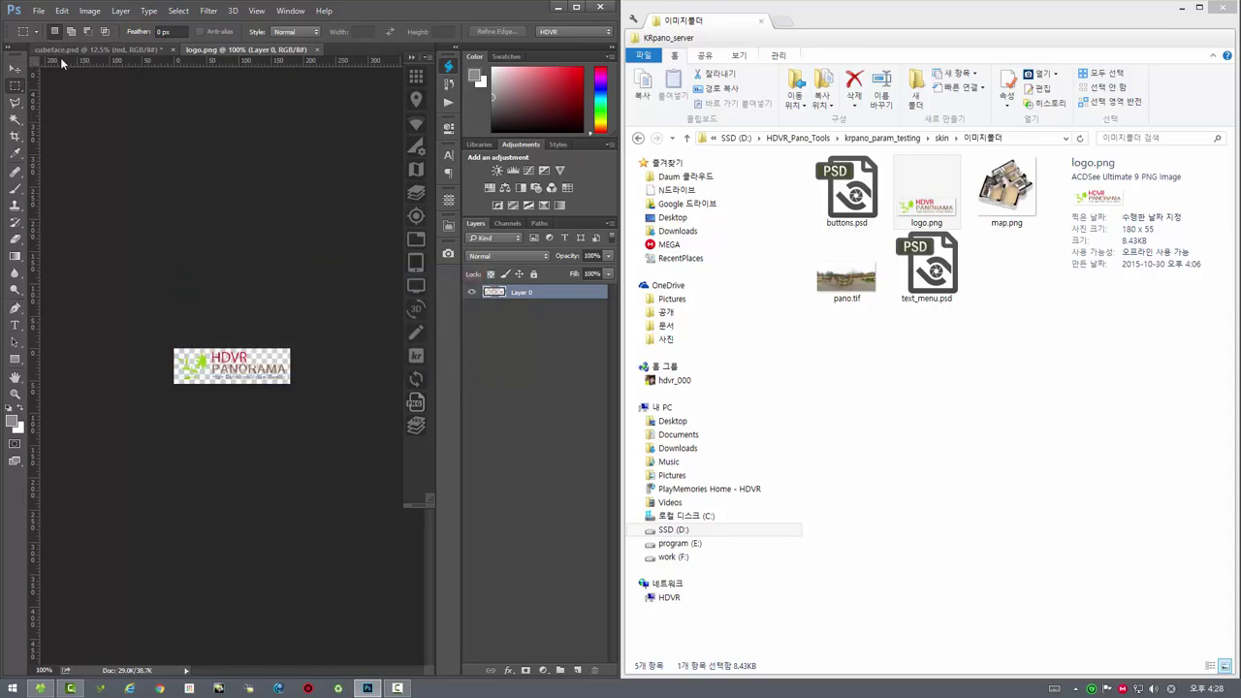
{"action": "left_click", "coordinate": [91, 45]}
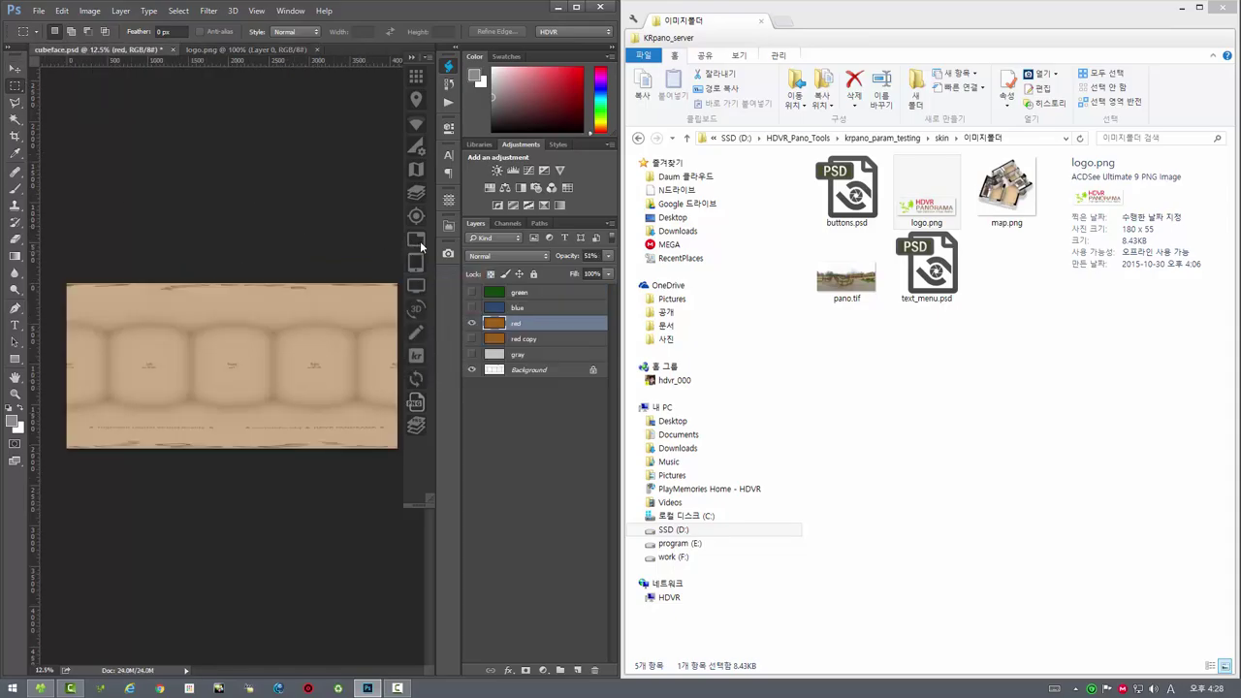
{"action": "left_click", "coordinate": [414, 242]}
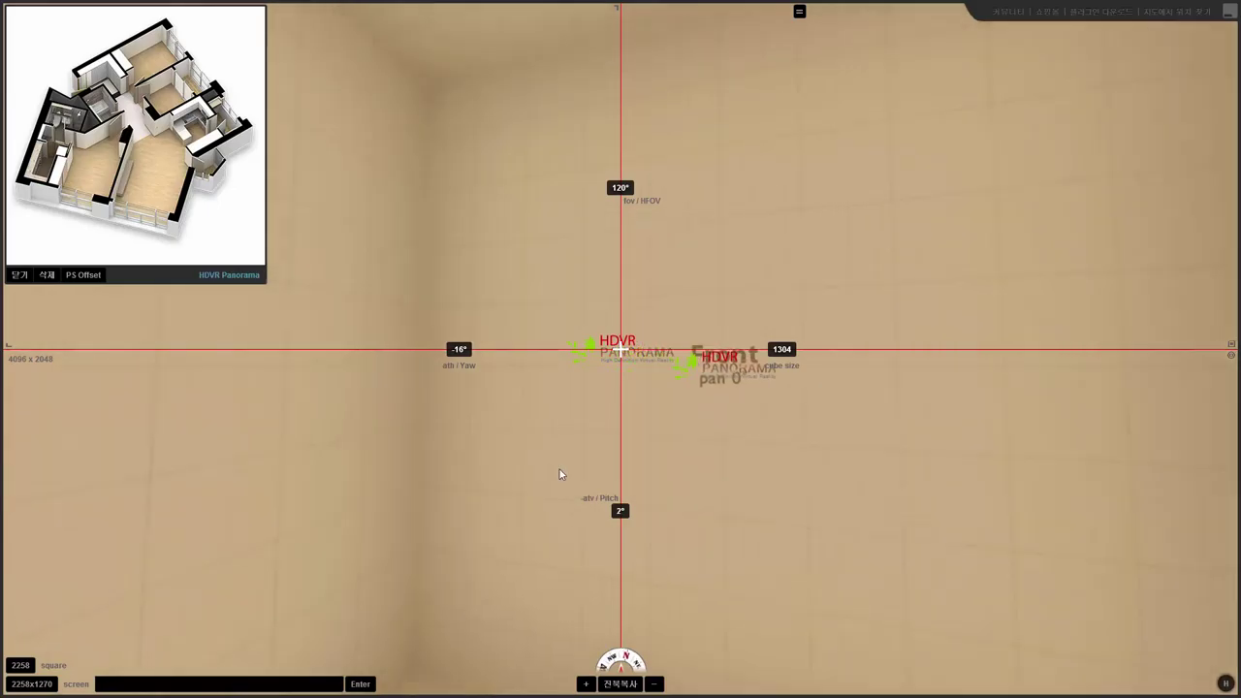
In hotspot edit mode, drag the logo hotspot just above-left of the Front label.
{"action": "mouse_move", "coordinate": [559, 474]}
{"action": "left_mouse_down"}
{"action": "mouse_move", "coordinate": [761, 457]}
{"action": "mouse_move", "coordinate": [770, 417]}
{"action": "left_mouse_up"}
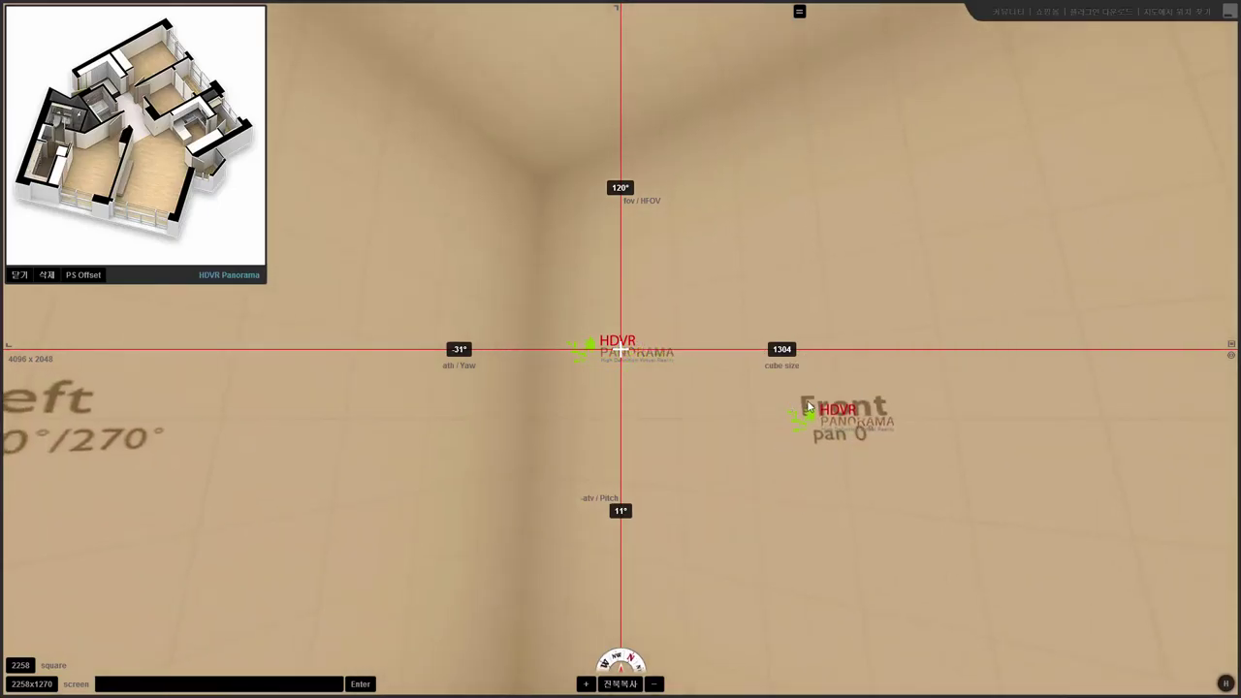
{"action": "left_click_drag", "start_coordinate": [778, 496], "coordinate": [897, 318]}
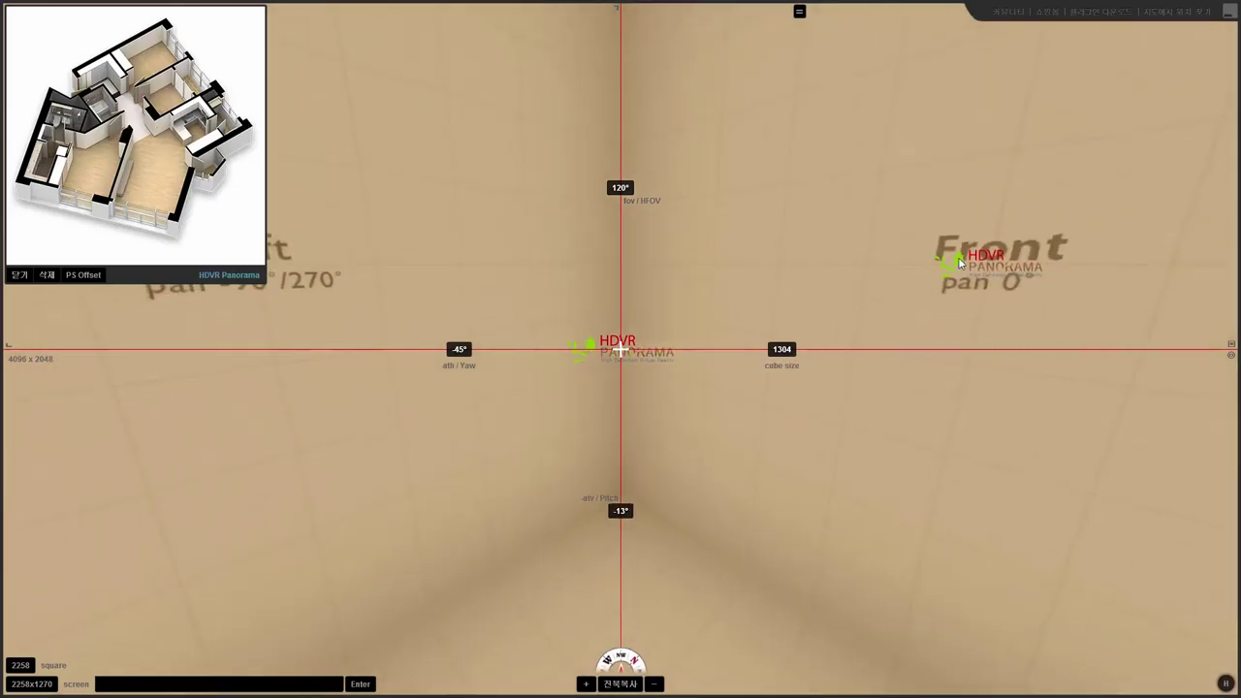
{"action": "right_click", "coordinate": [898, 444]}
{"action": "left_click", "coordinate": [916, 479]}
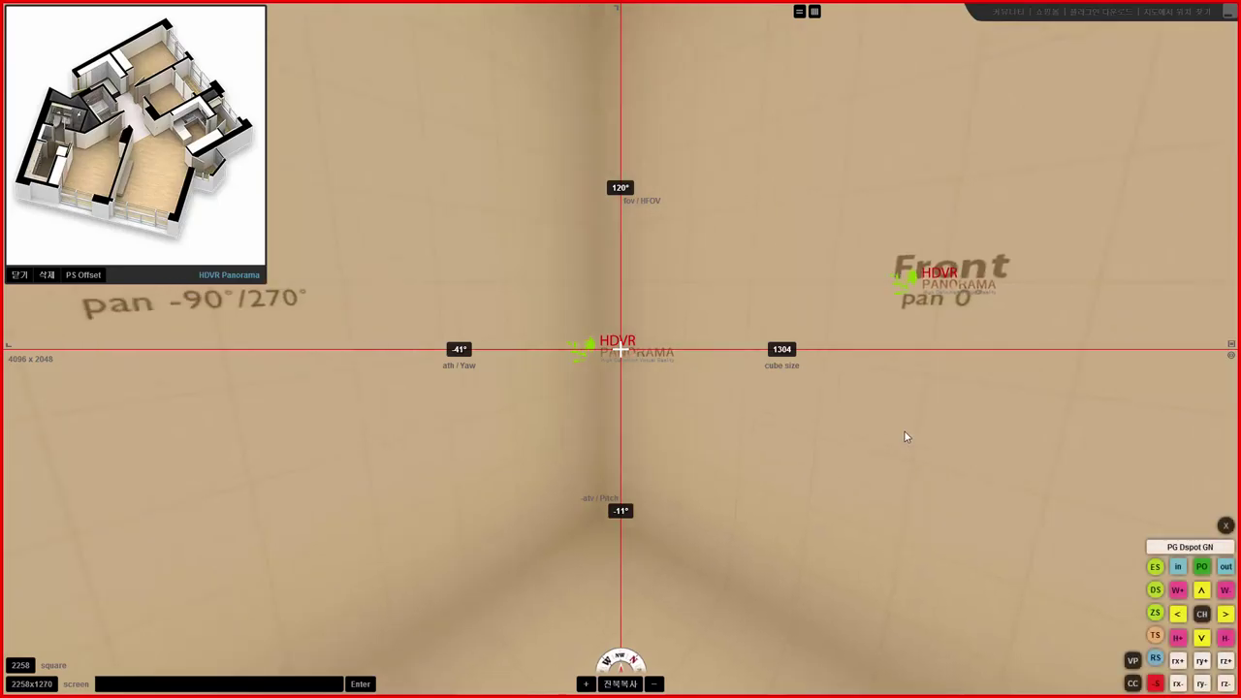
{"action": "left_click_drag", "start_coordinate": [995, 410], "coordinate": [921, 429]}
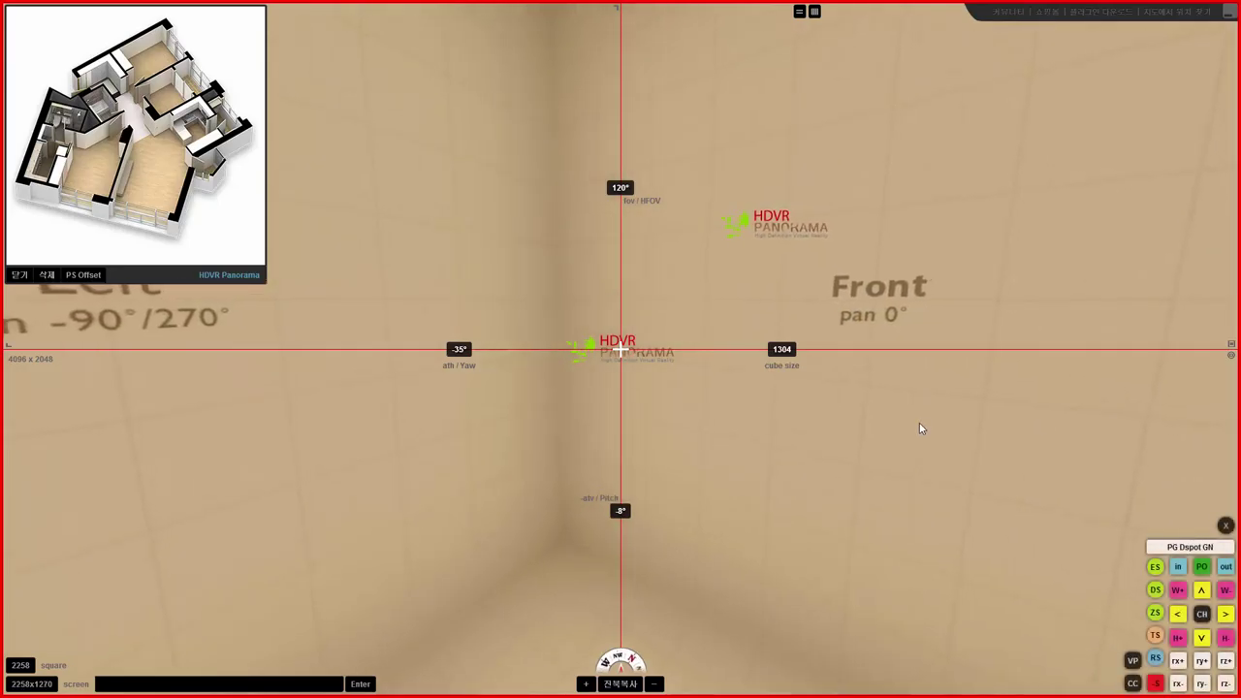
{"action": "right_click", "coordinate": [896, 459]}
{"action": "left_click", "coordinate": [914, 493]}
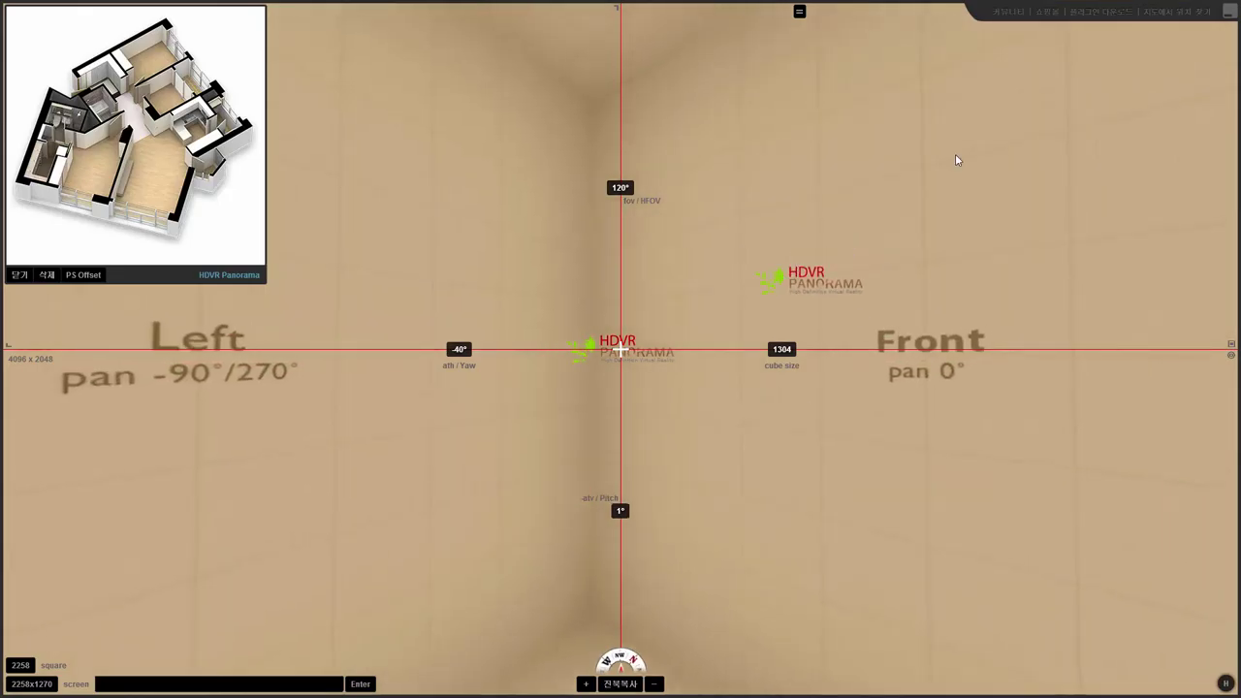
Close the viewer, reopen the panorama preview to check, and close it again.
{"action": "left_click", "coordinate": [1229, 12]}
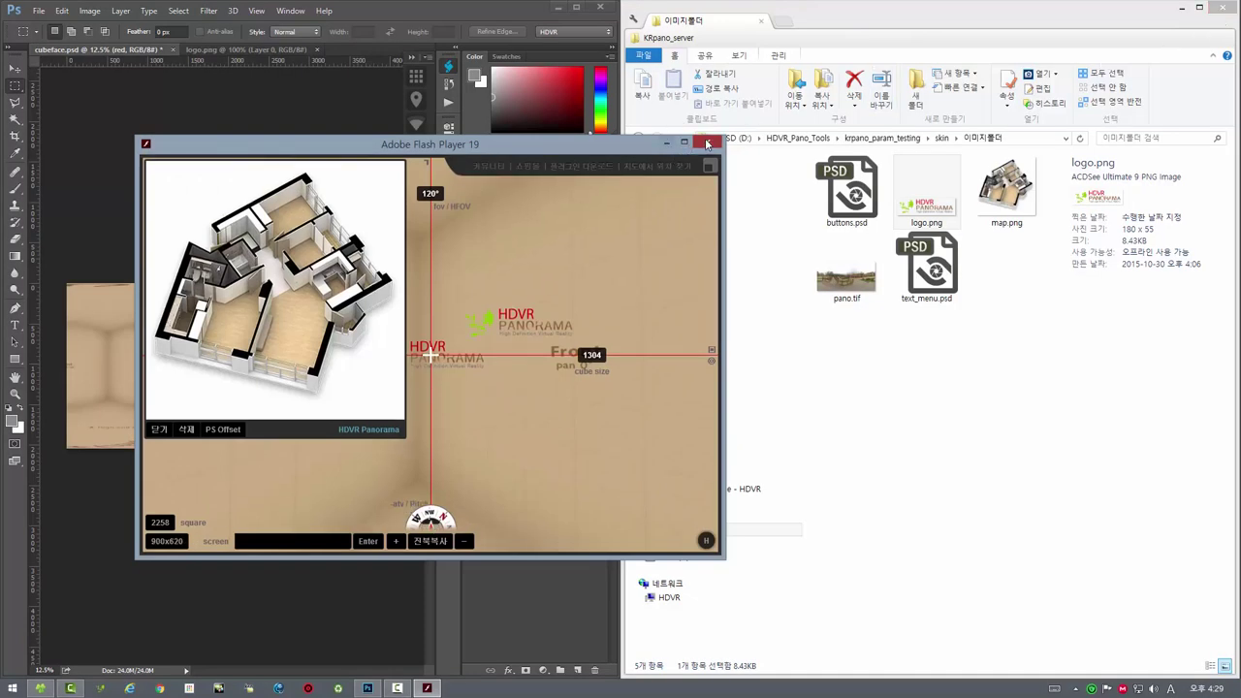
{"action": "left_click", "coordinate": [715, 141]}
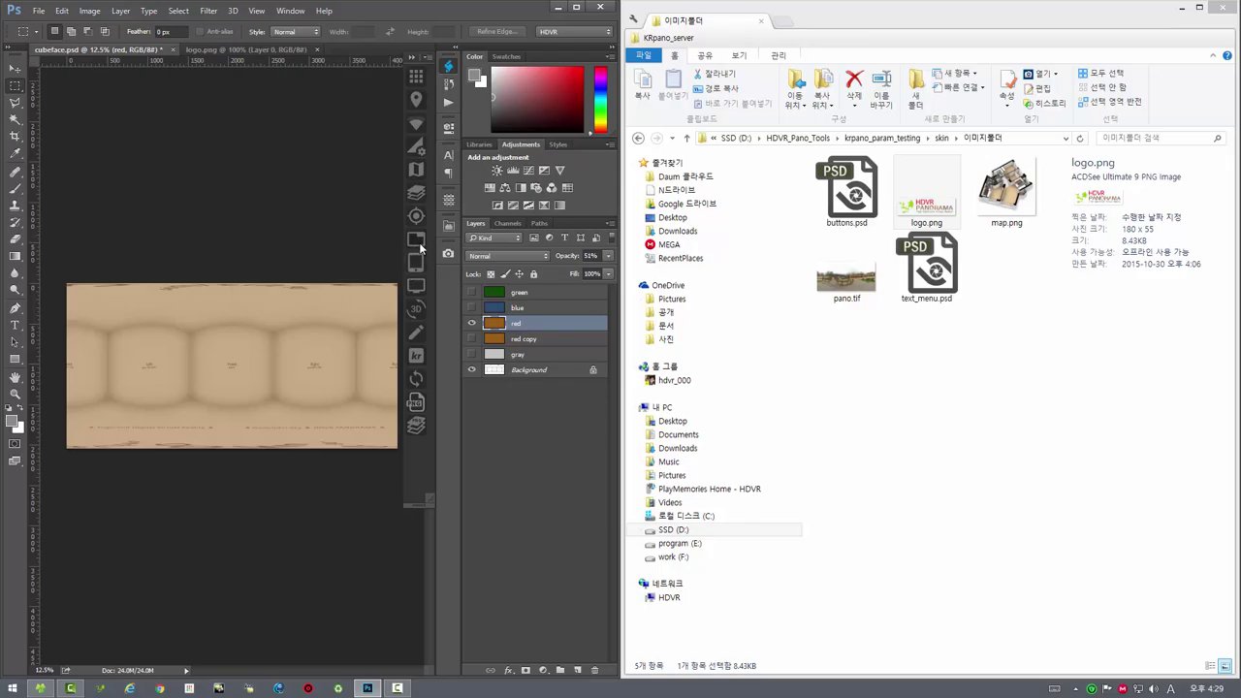
{"action": "left_click", "coordinate": [420, 248]}
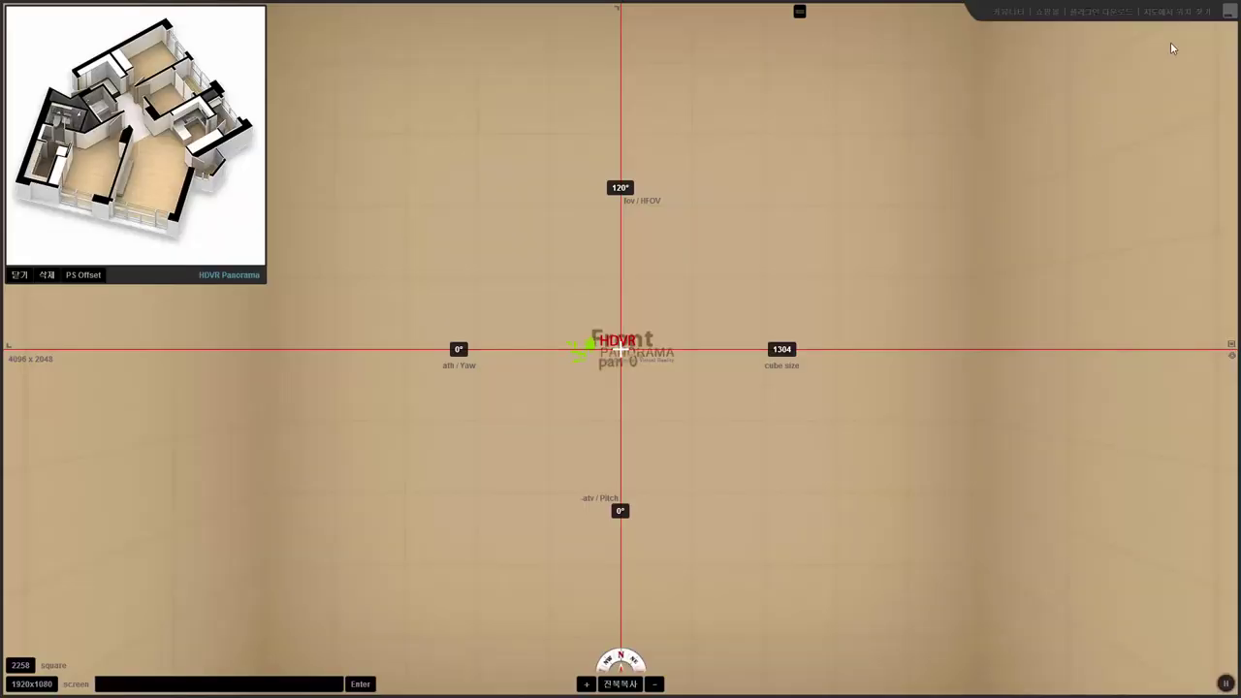
{"action": "left_click", "coordinate": [1228, 11]}
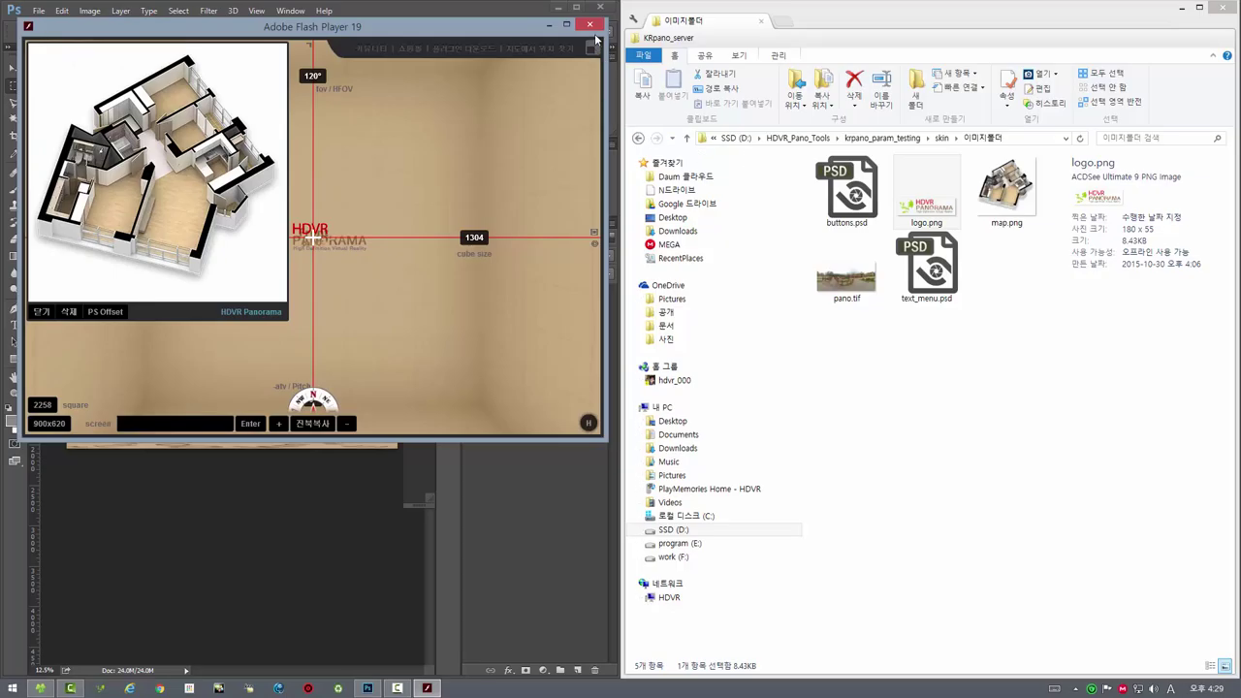
{"action": "left_click", "coordinate": [589, 25]}
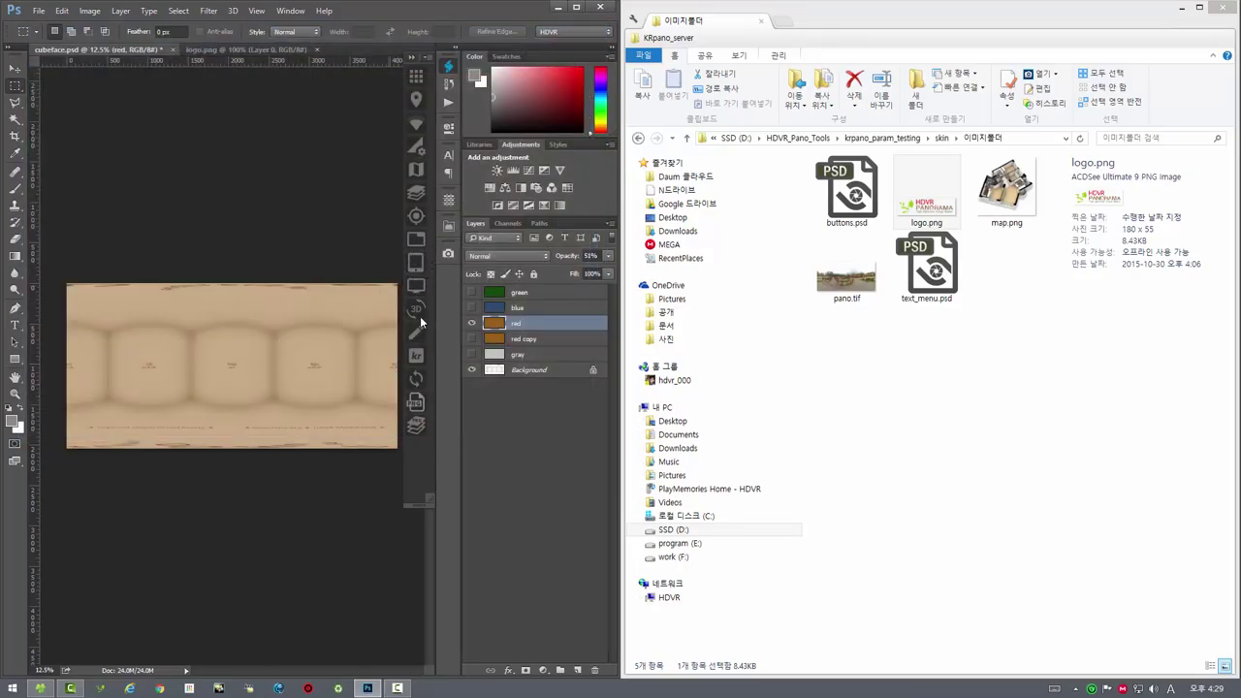
{"action": "left_click", "coordinate": [414, 264]}
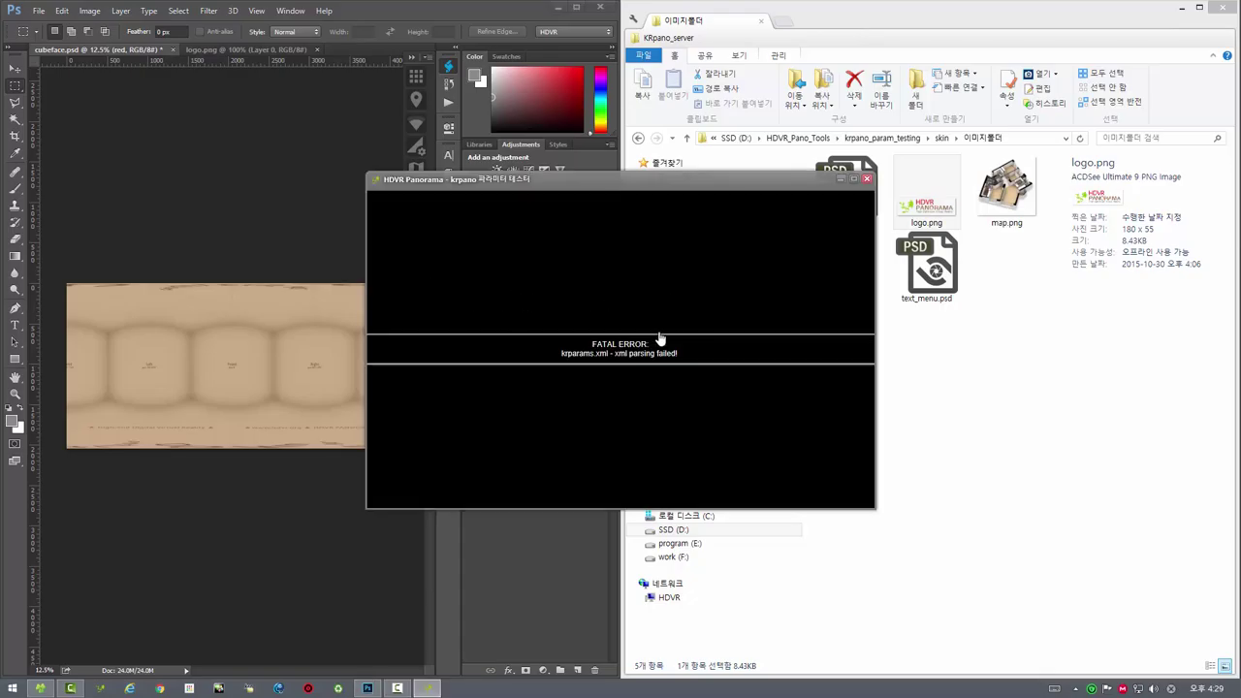
Dismiss the krparams.xml fatal parsing error and open krparams.xml in Sublime Text.
{"action": "left_click", "coordinate": [866, 180]}
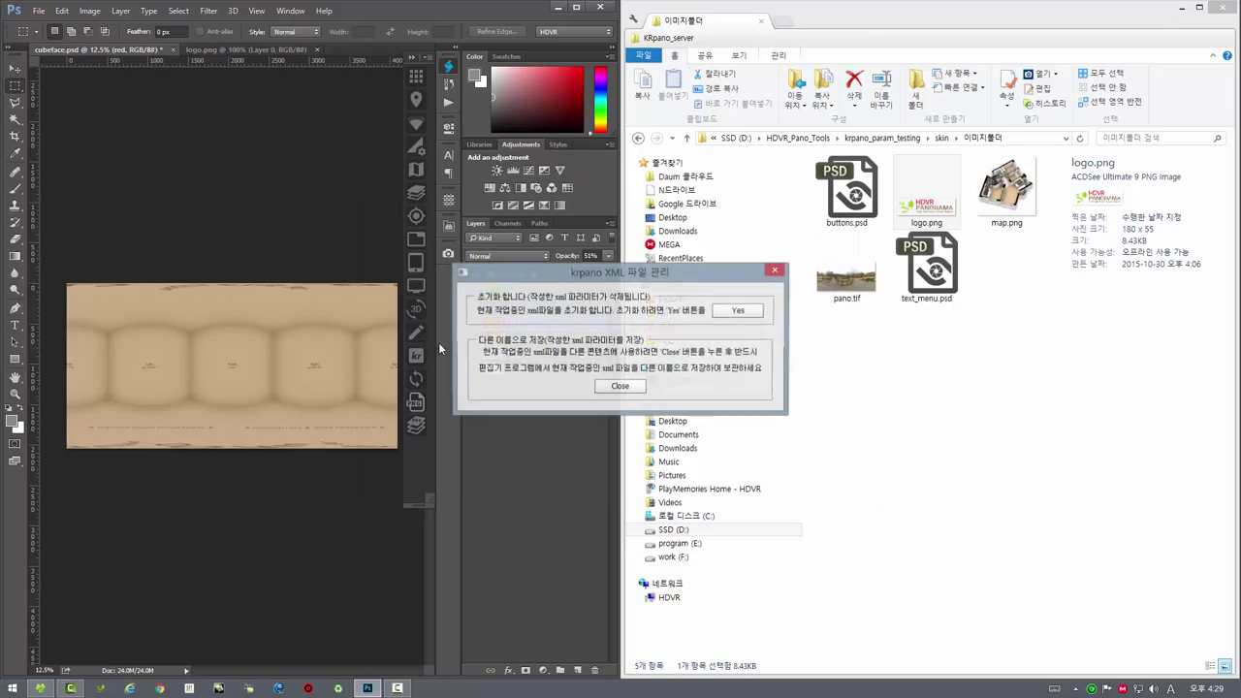
{"action": "left_click", "coordinate": [737, 313]}
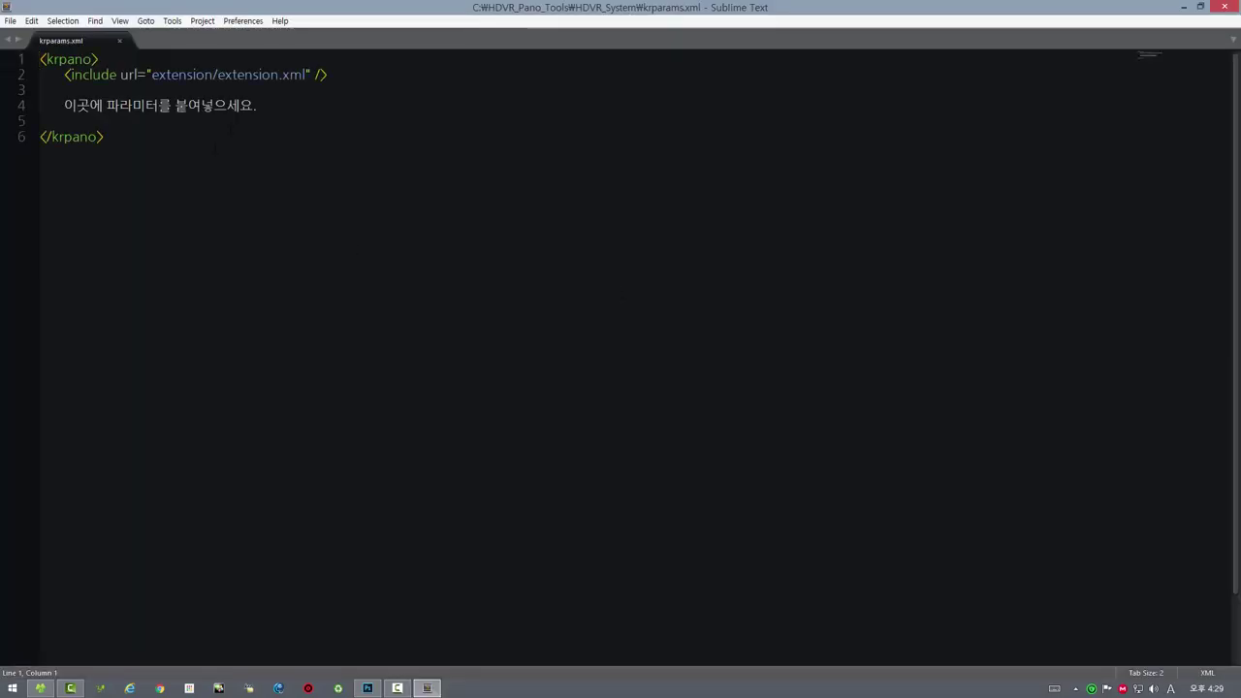
Delete the placeholder Korean line 4 from krparams.xml, save, and close Sublime Text.
{"action": "left_click_drag", "start_coordinate": [257, 105], "coordinate": [27, 107]}
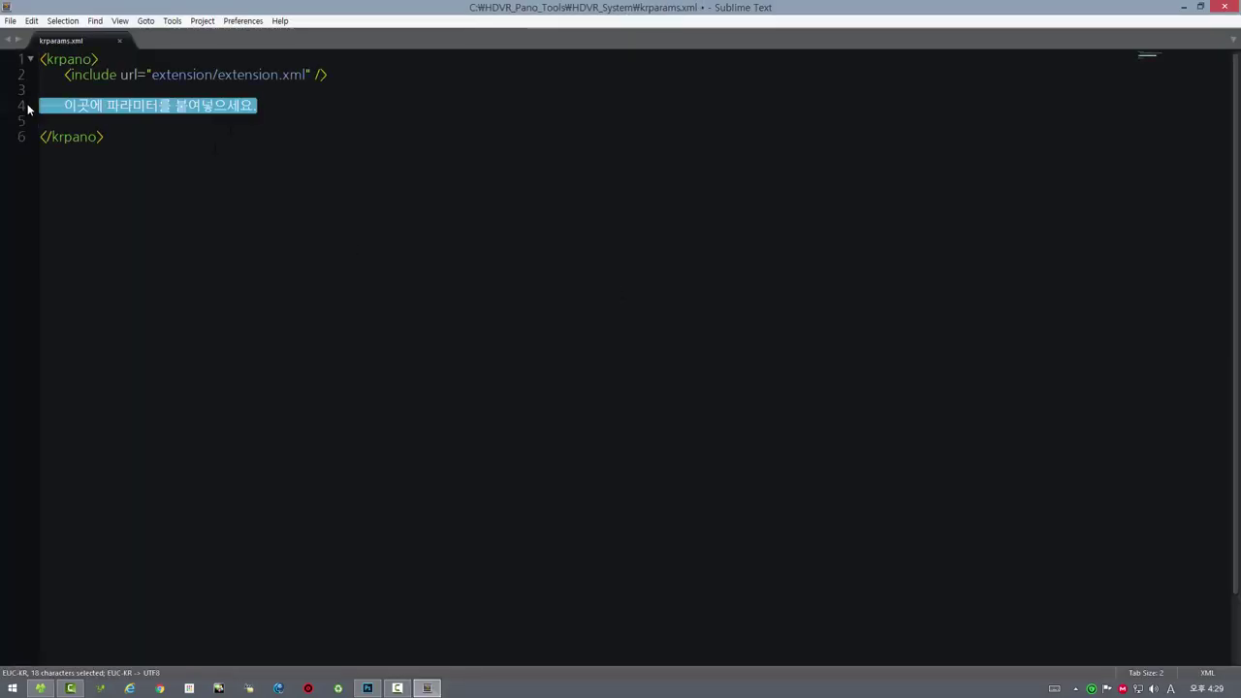
{"action": "key", "text": "BackSpace"}
{"action": "key", "text": "BackSpace"}
{"action": "key", "text": "BackSpace"}
{"action": "left_click", "coordinate": [12, 21]}
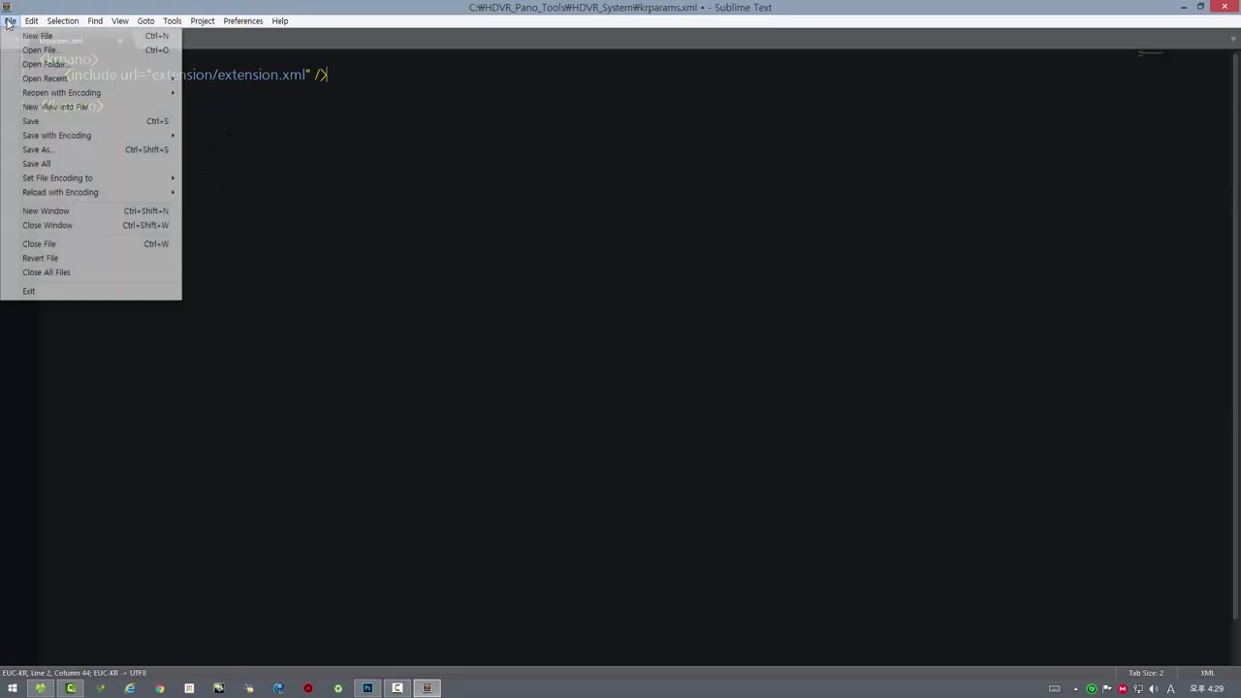
{"action": "left_click", "coordinate": [29, 119]}
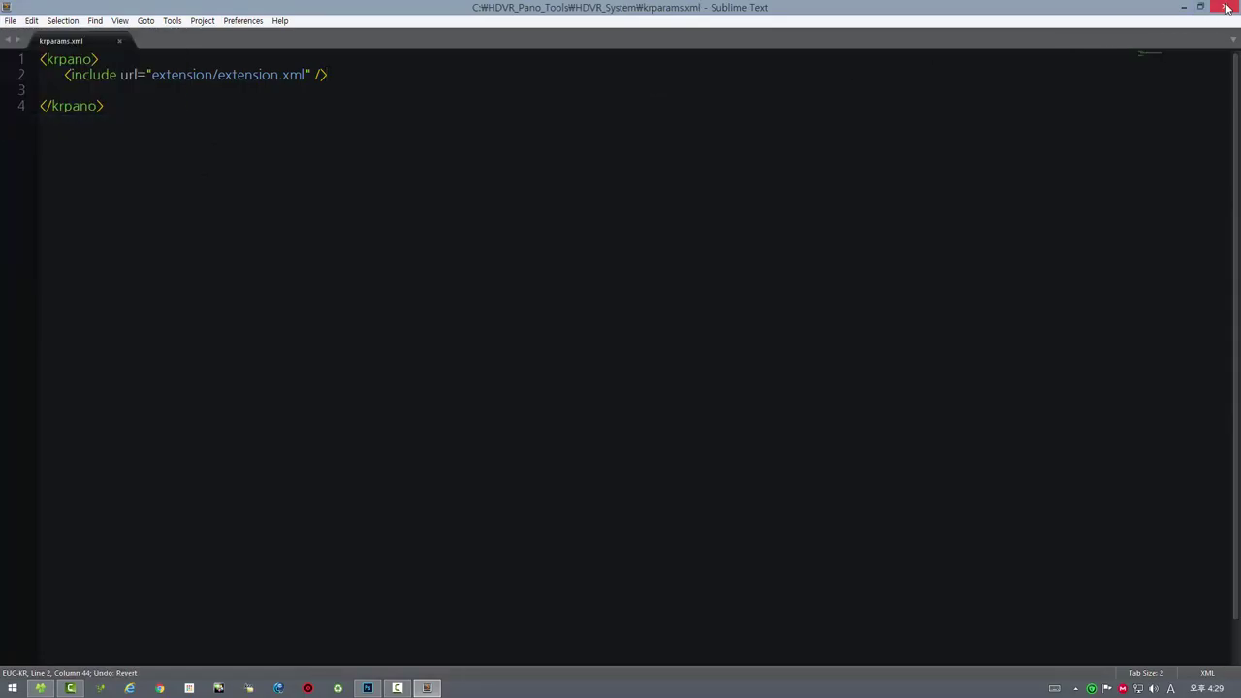
{"action": "left_click", "coordinate": [1224, 7]}
{"action": "left_click", "coordinate": [416, 267]}
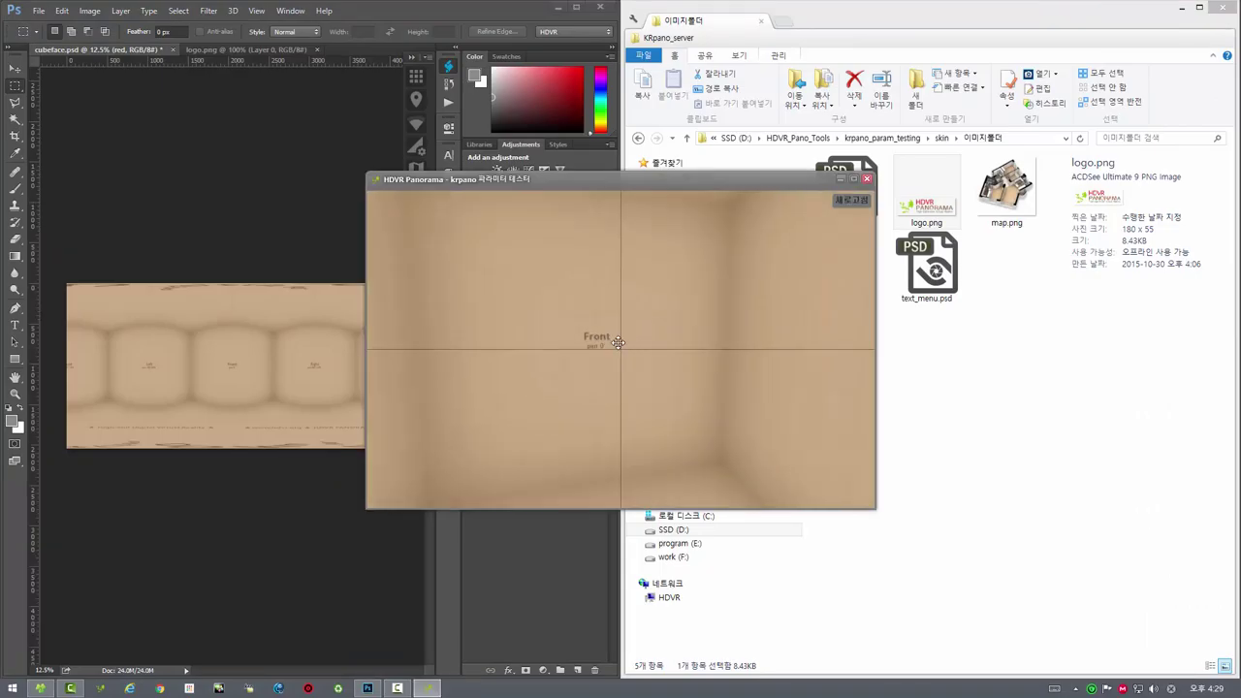
{"action": "right_click", "coordinate": [676, 274]}
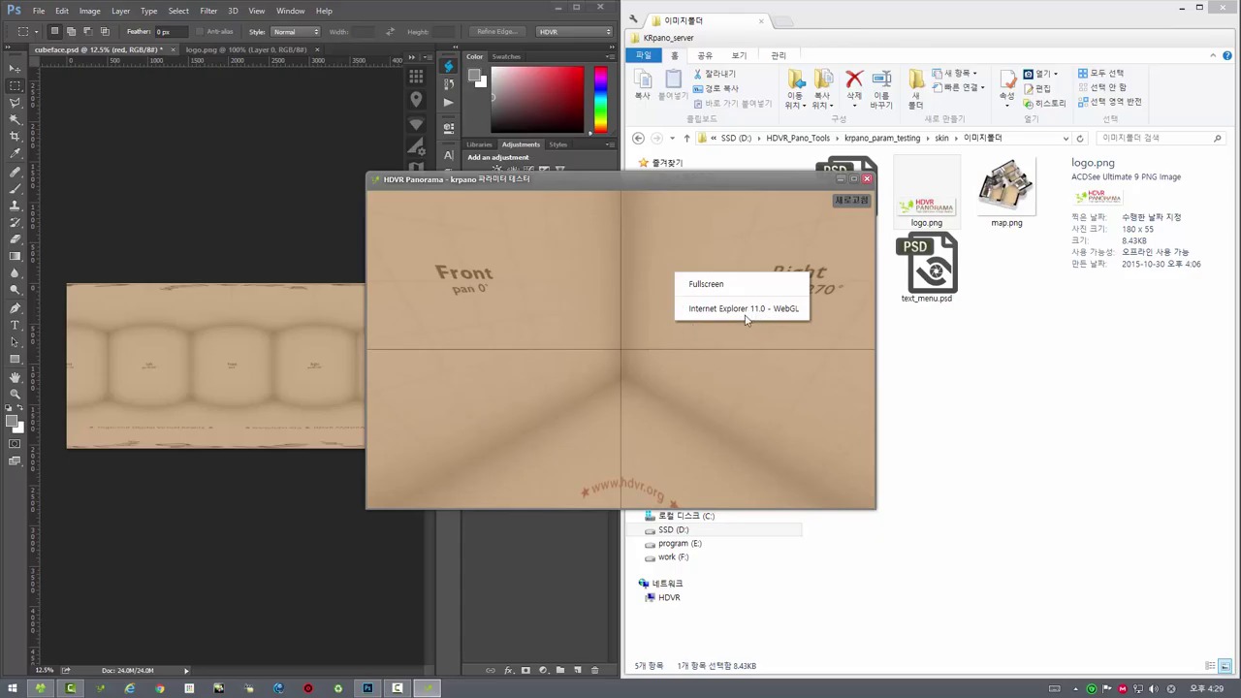
{"action": "left_click", "coordinate": [866, 178]}
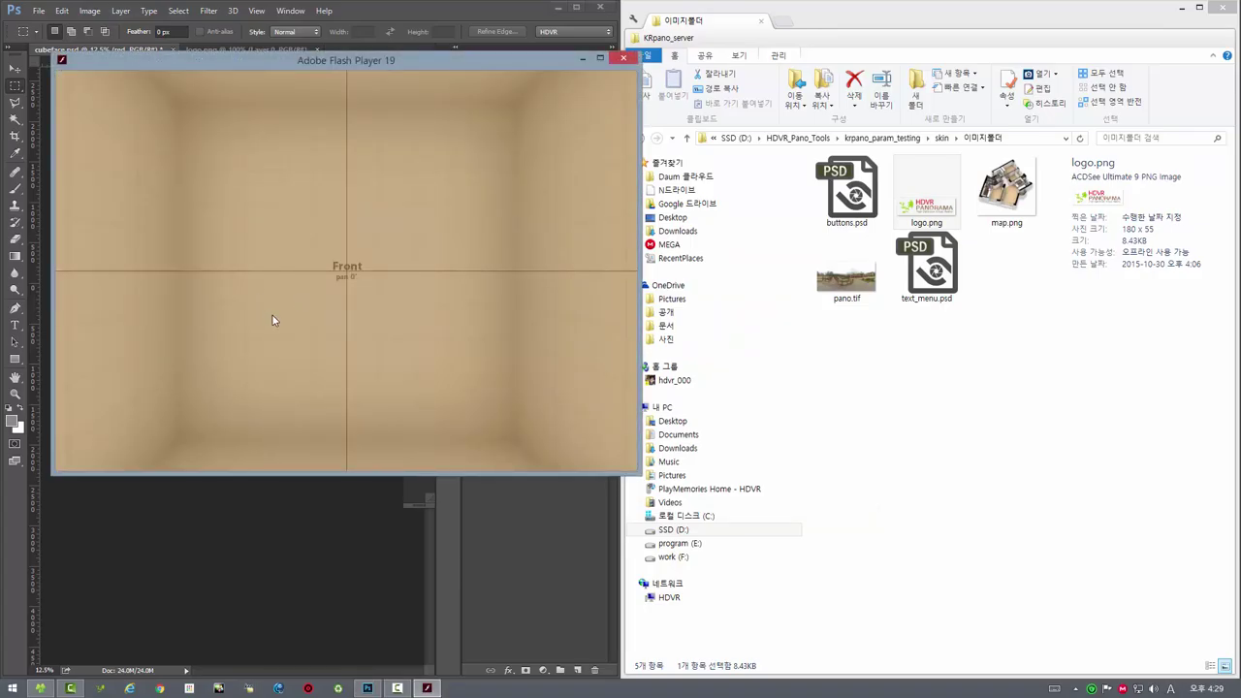
{"action": "right_click", "coordinate": [273, 317]}
{"action": "left_click_drag", "start_coordinate": [438, 188], "coordinate": [435, 166]}
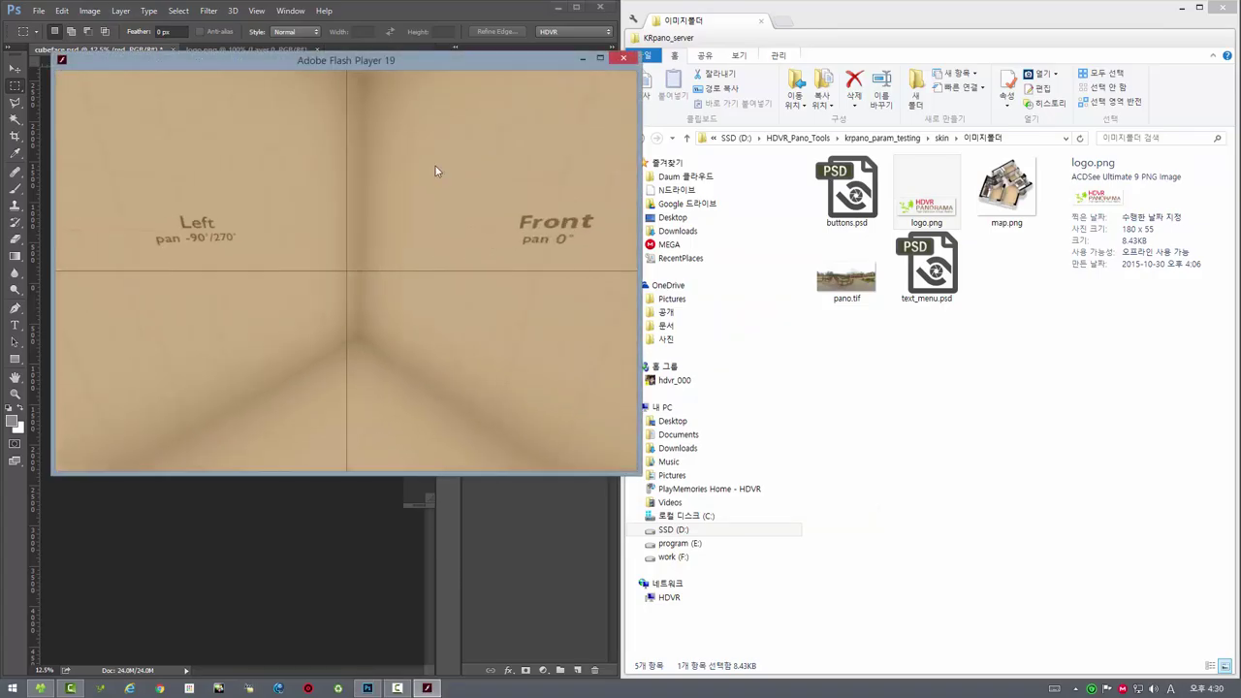
{"action": "left_click", "coordinate": [623, 59]}
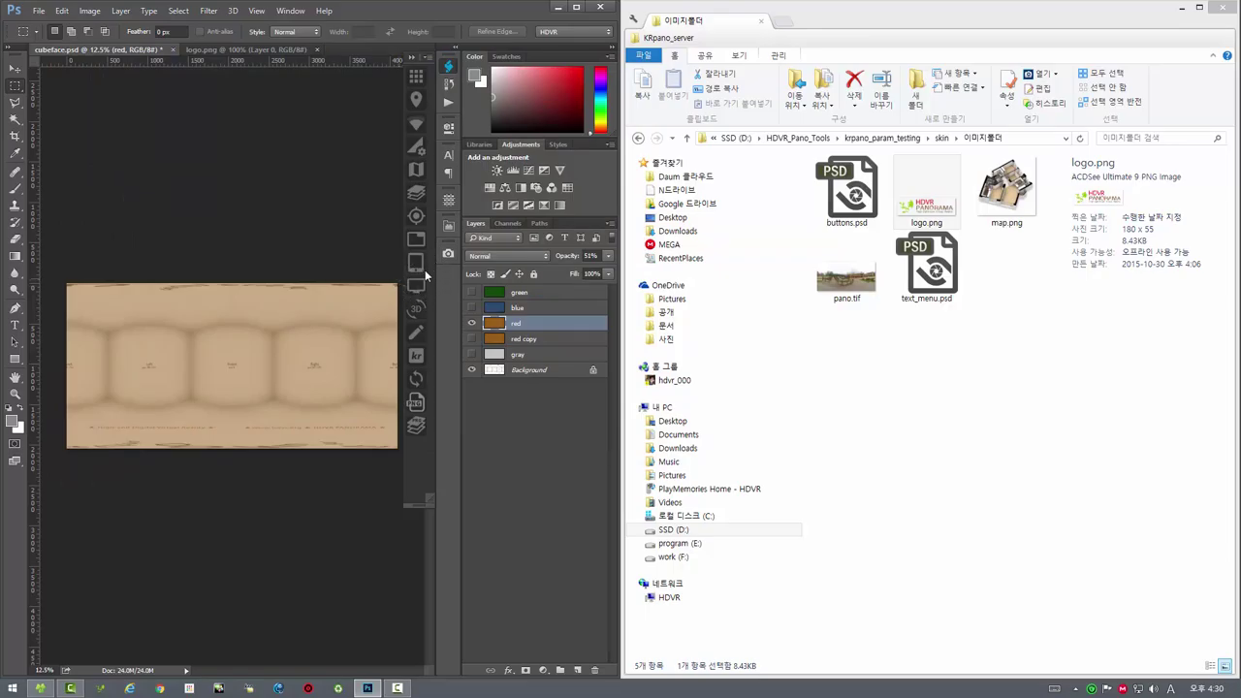
{"action": "left_click", "coordinate": [418, 310]}
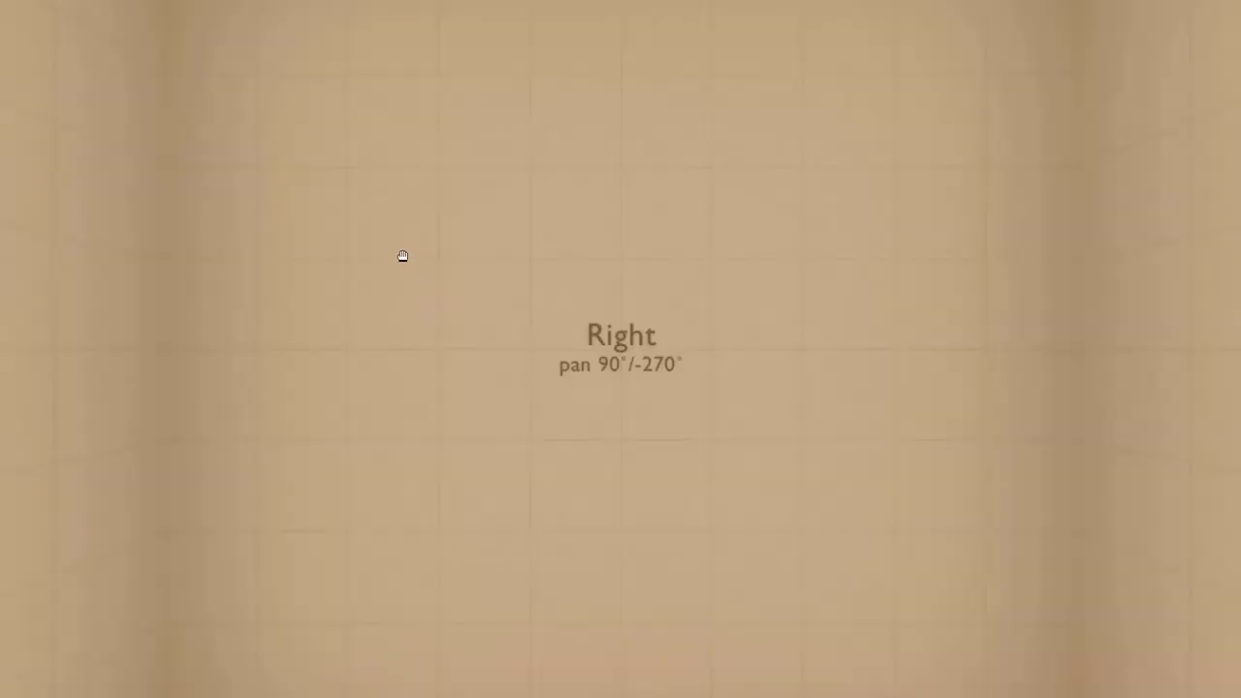
{"action": "mouse_move", "coordinate": [402, 256]}
{"action": "left_mouse_down"}
{"action": "mouse_move", "coordinate": [836, 338]}
{"action": "mouse_move", "coordinate": [498, 362]}
{"action": "mouse_move", "coordinate": [648, 241]}
{"action": "mouse_move", "coordinate": [638, 242]}
{"action": "left_mouse_up"}
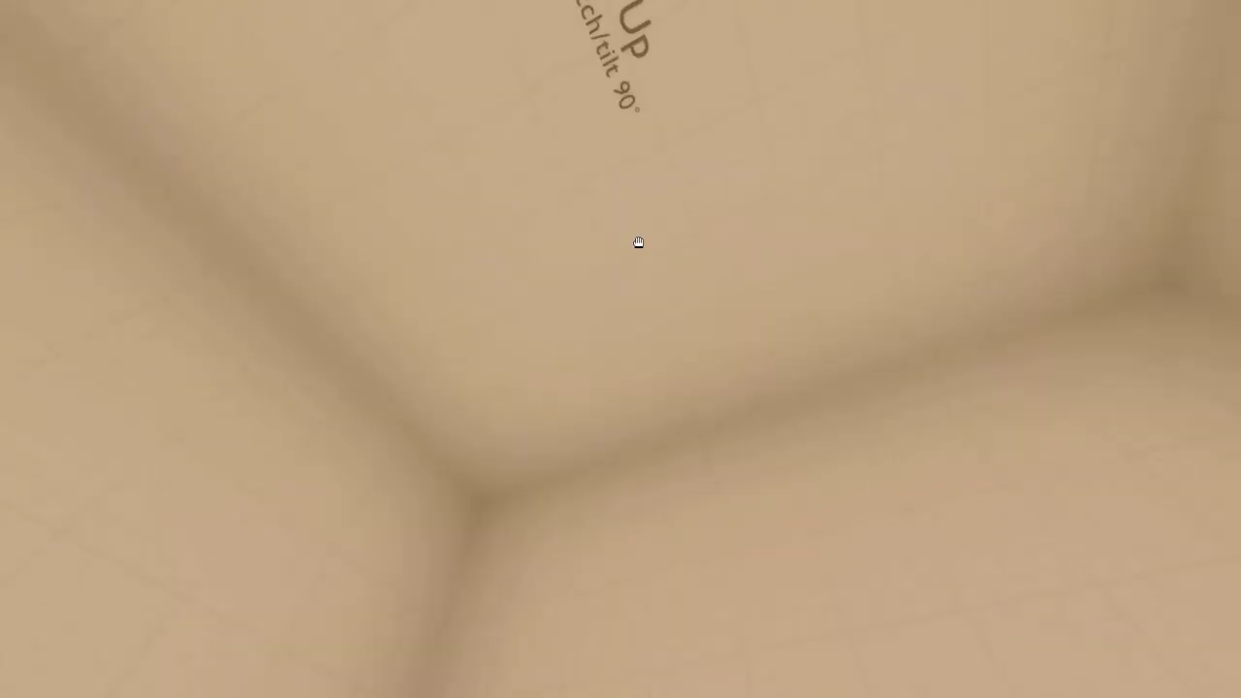
{"action": "key", "text": "Escape"}
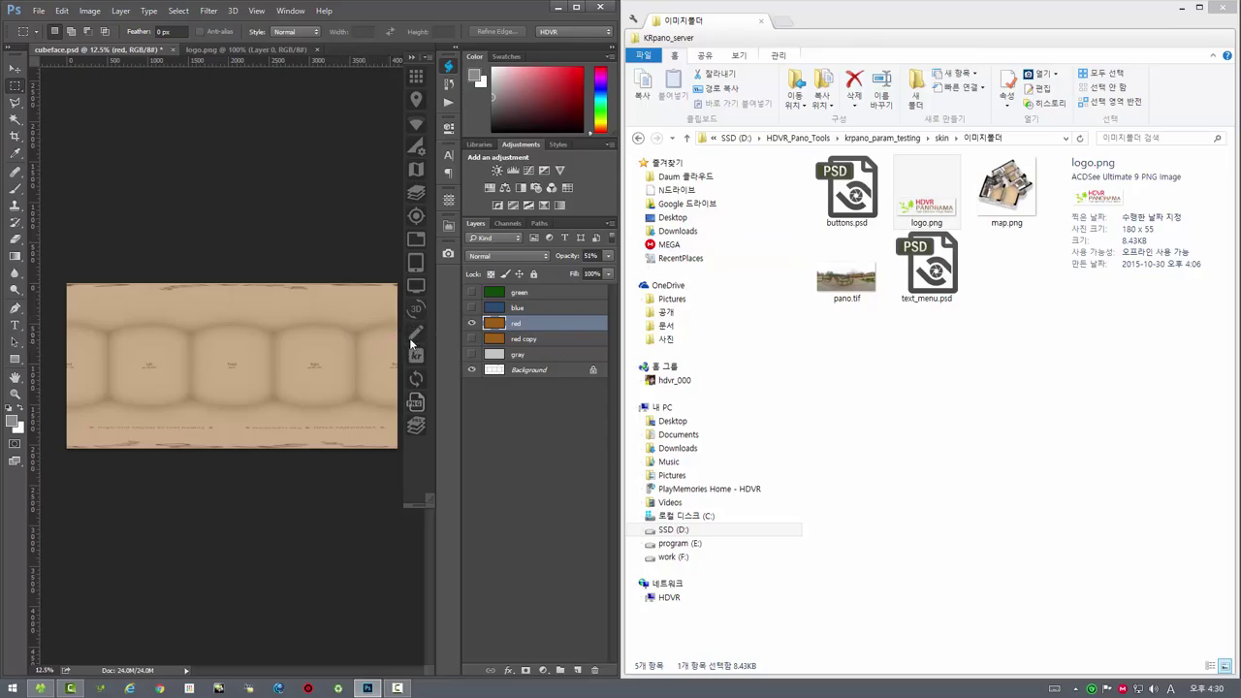
{"action": "left_click", "coordinate": [418, 336]}
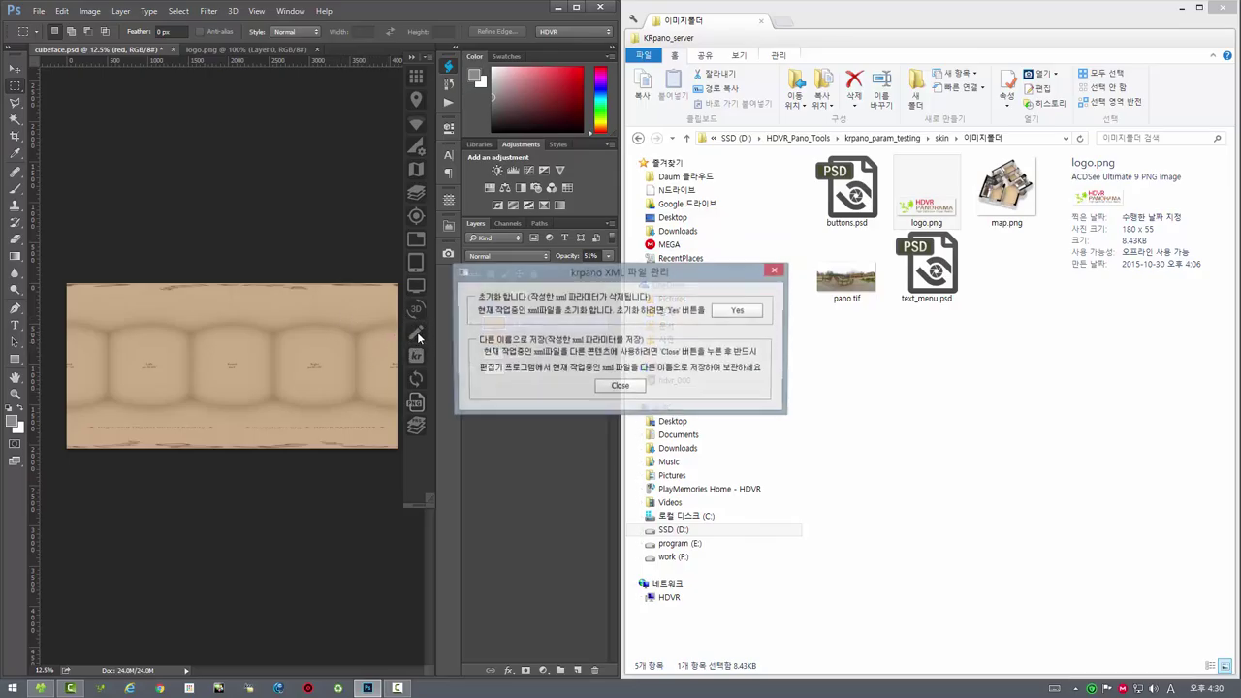
Move the krpano XML file manager aside and keep current parameters to edit krparams.xml.
{"action": "left_click_drag", "start_coordinate": [603, 270], "coordinate": [385, 246]}
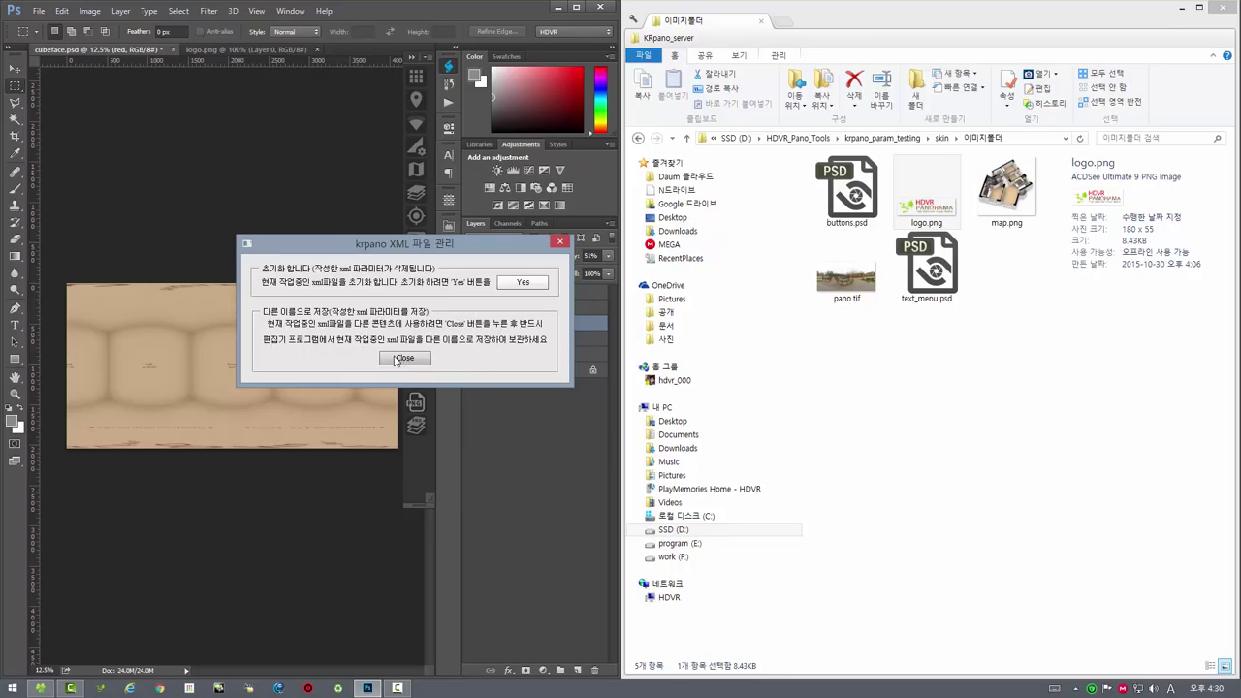
{"action": "left_click", "coordinate": [405, 358]}
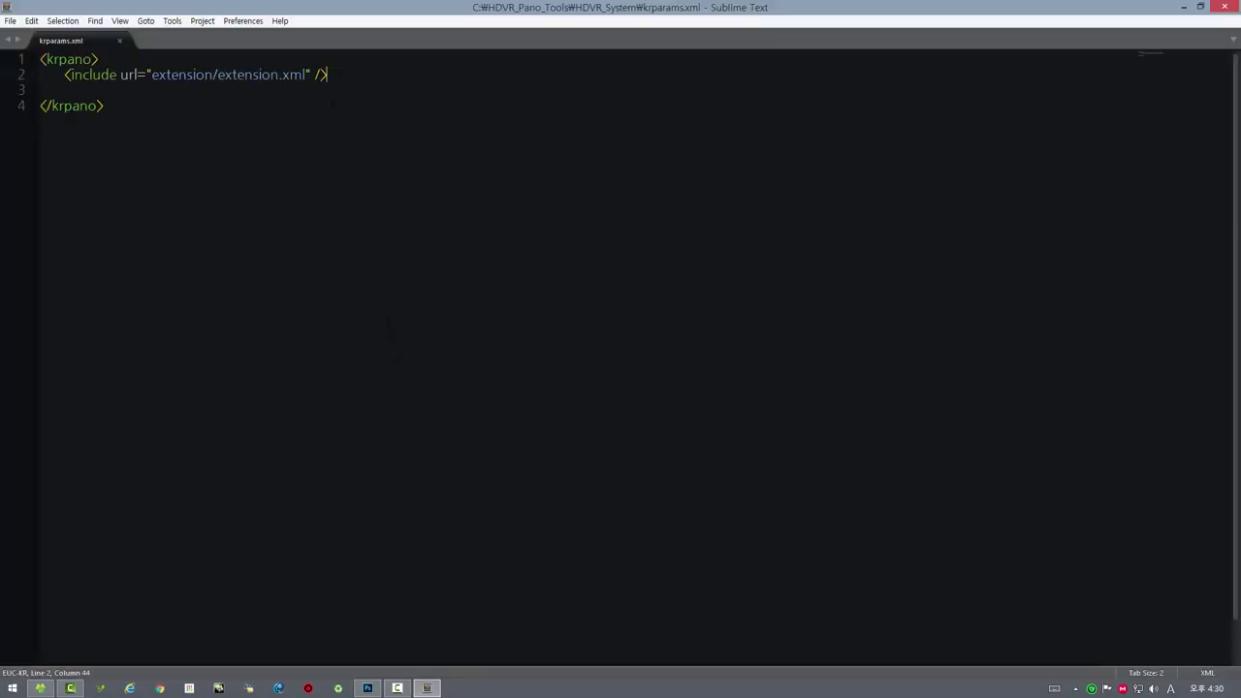
Type 내용 on two new lines in the krpano block, save krparams.xml, close Sublime Text.
{"action": "key", "text": "Return"}
{"action": "key", "text": "Return"}
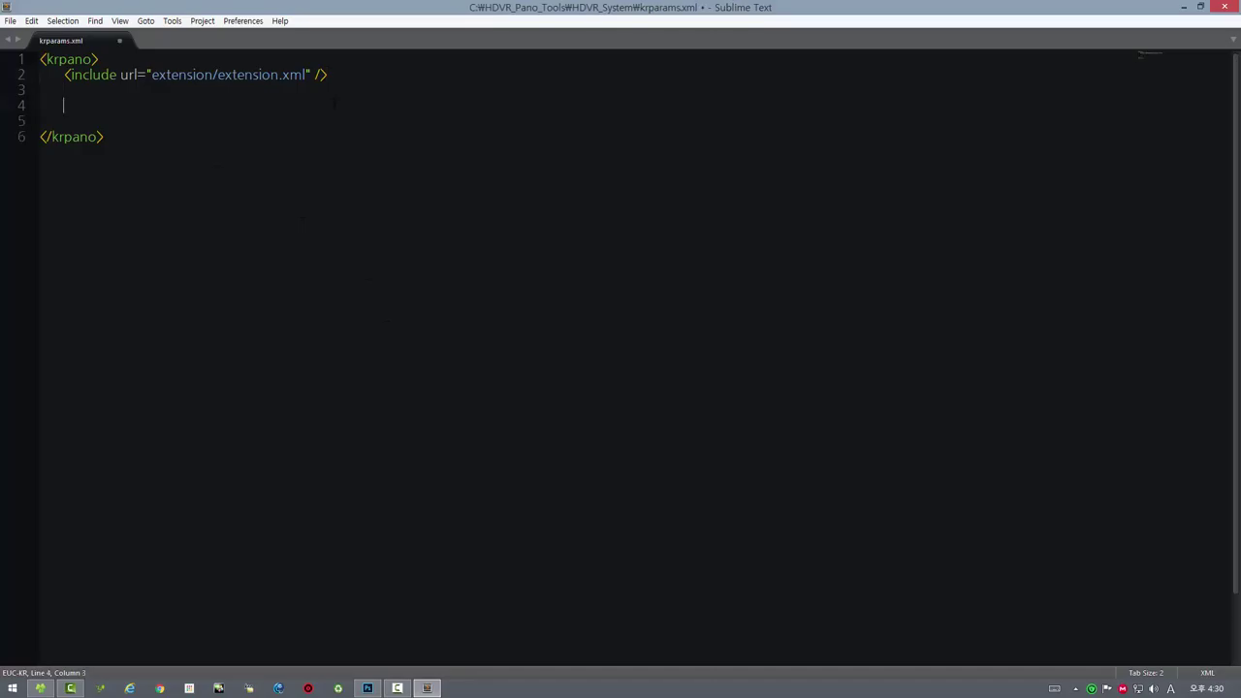
{"action": "type", "text": "내용"}
{"action": "key", "text": "Return"}
{"action": "type", "text": "내"}
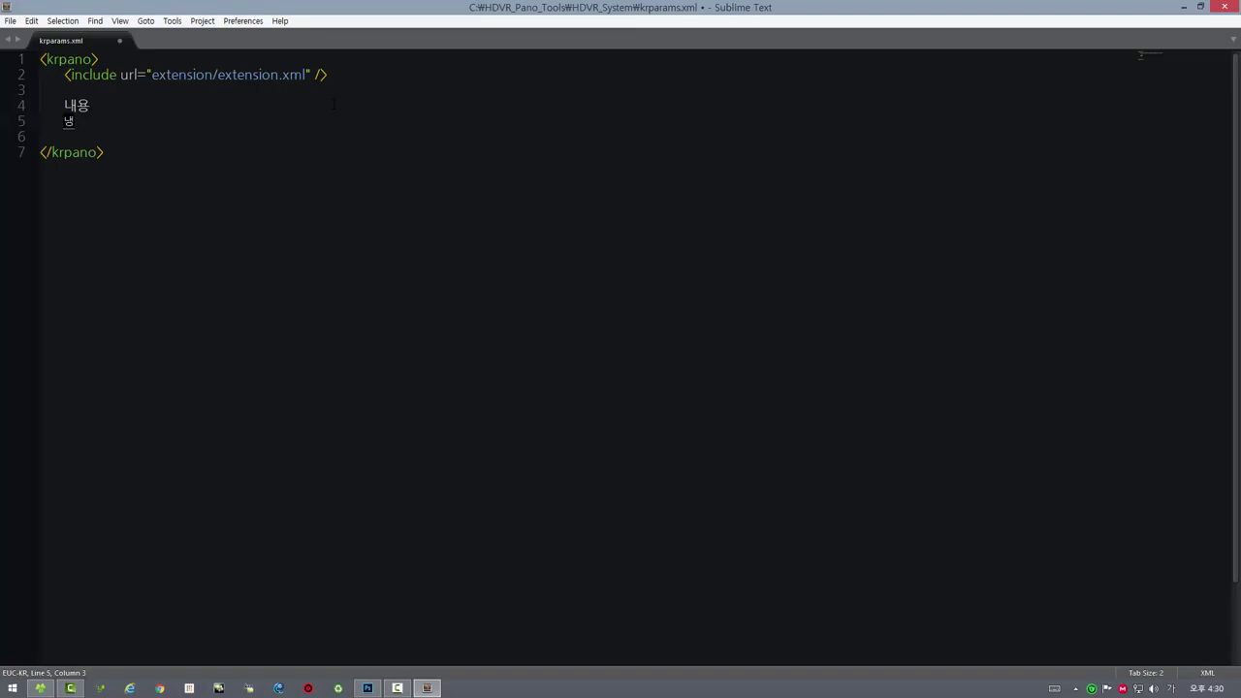
{"action": "type", "text": "용"}
{"action": "left_click", "coordinate": [9, 20]}
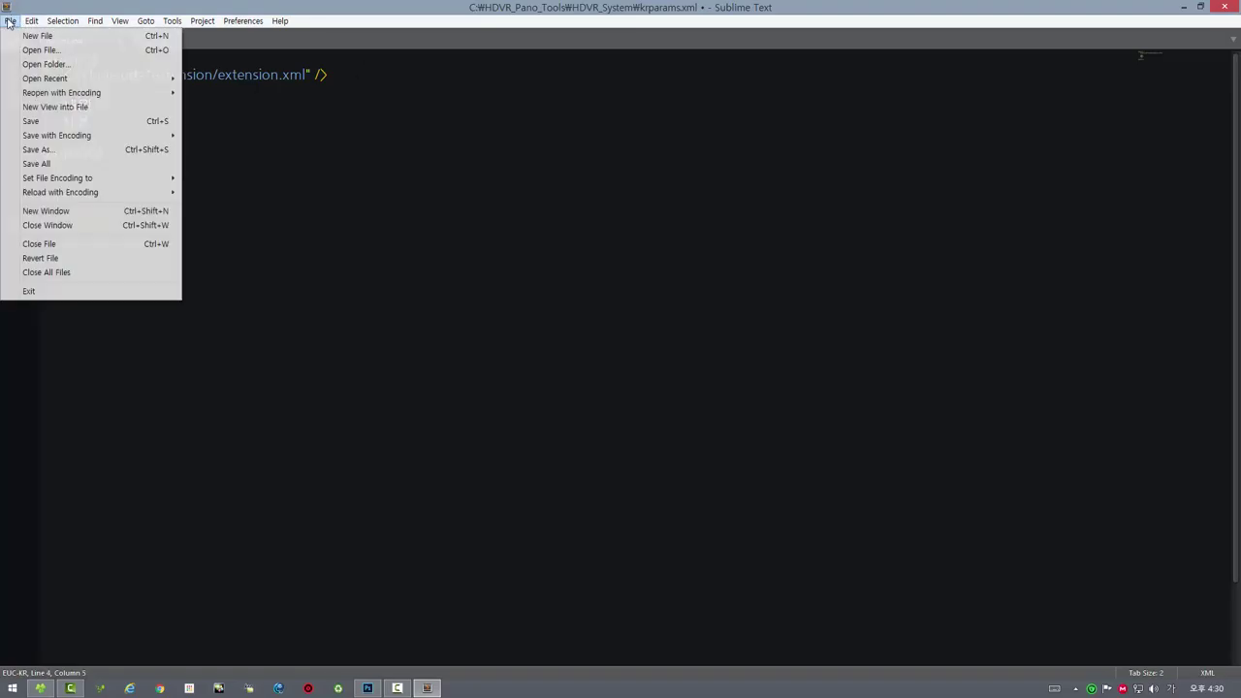
{"action": "left_click", "coordinate": [30, 122]}
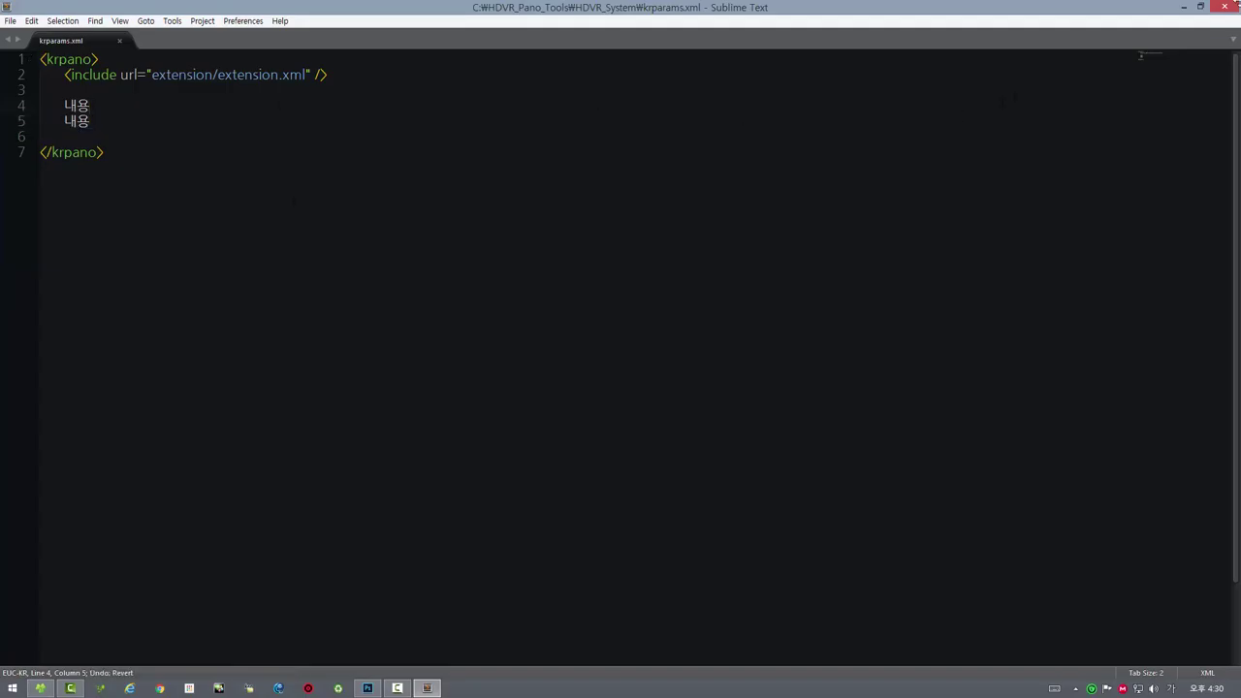
{"action": "left_click", "coordinate": [1227, 8]}
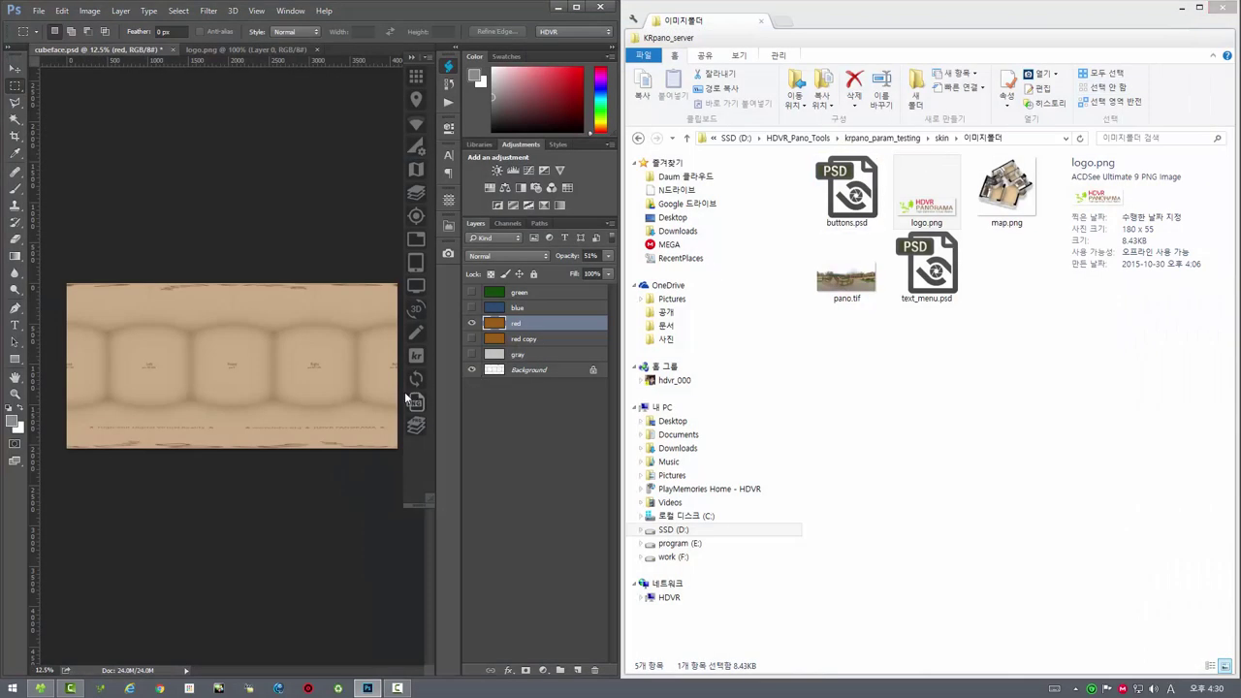
Reopen krparams.xml for editing from the krpano XML file manager, keeping its parameters.
{"action": "left_click", "coordinate": [418, 335]}
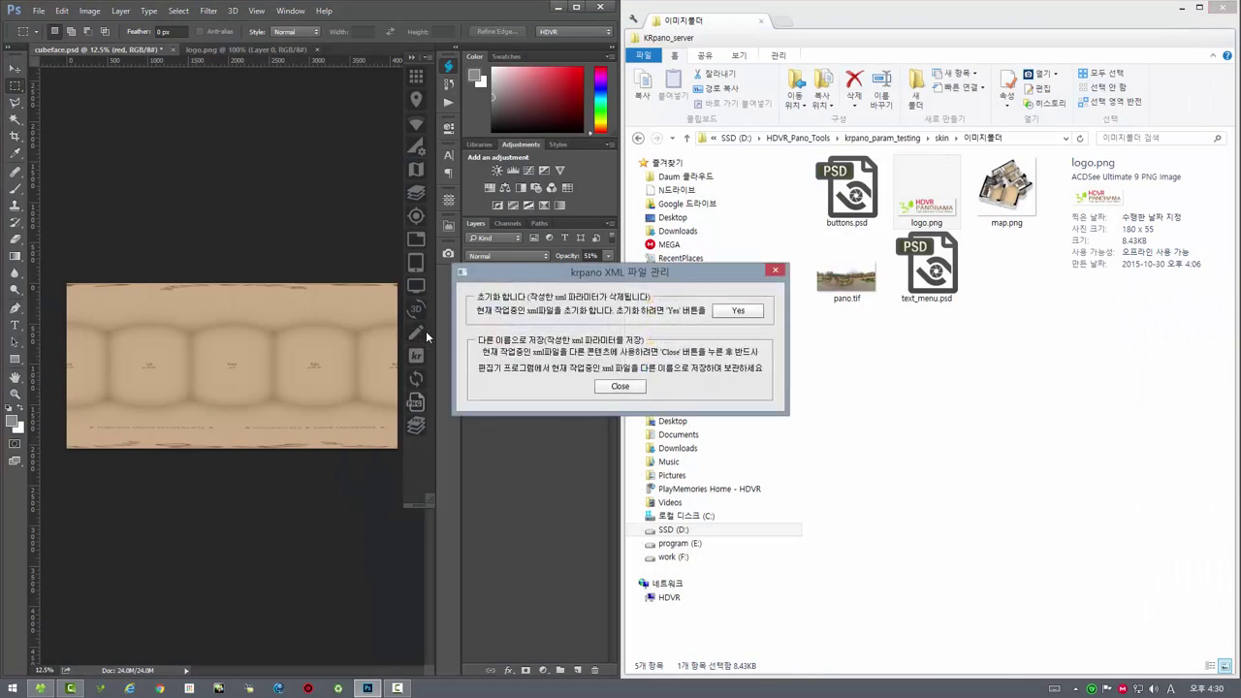
{"action": "left_click_drag", "start_coordinate": [638, 272], "coordinate": [586, 264]}
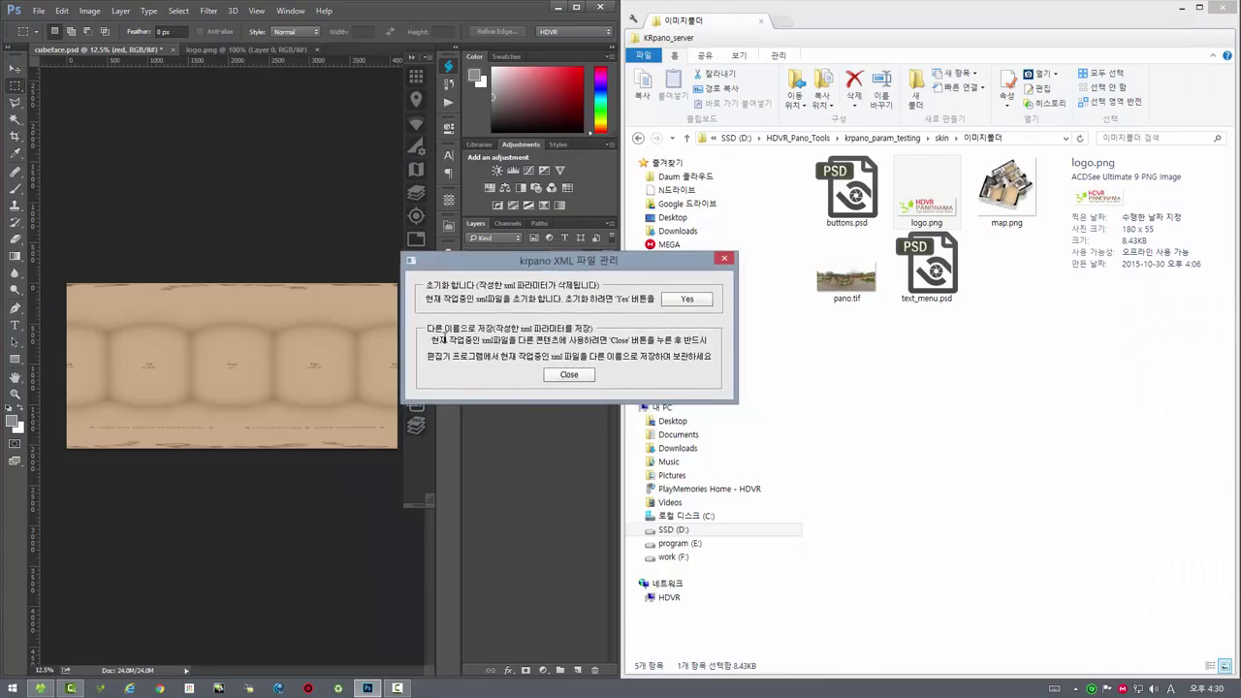
{"action": "left_click", "coordinate": [570, 375]}
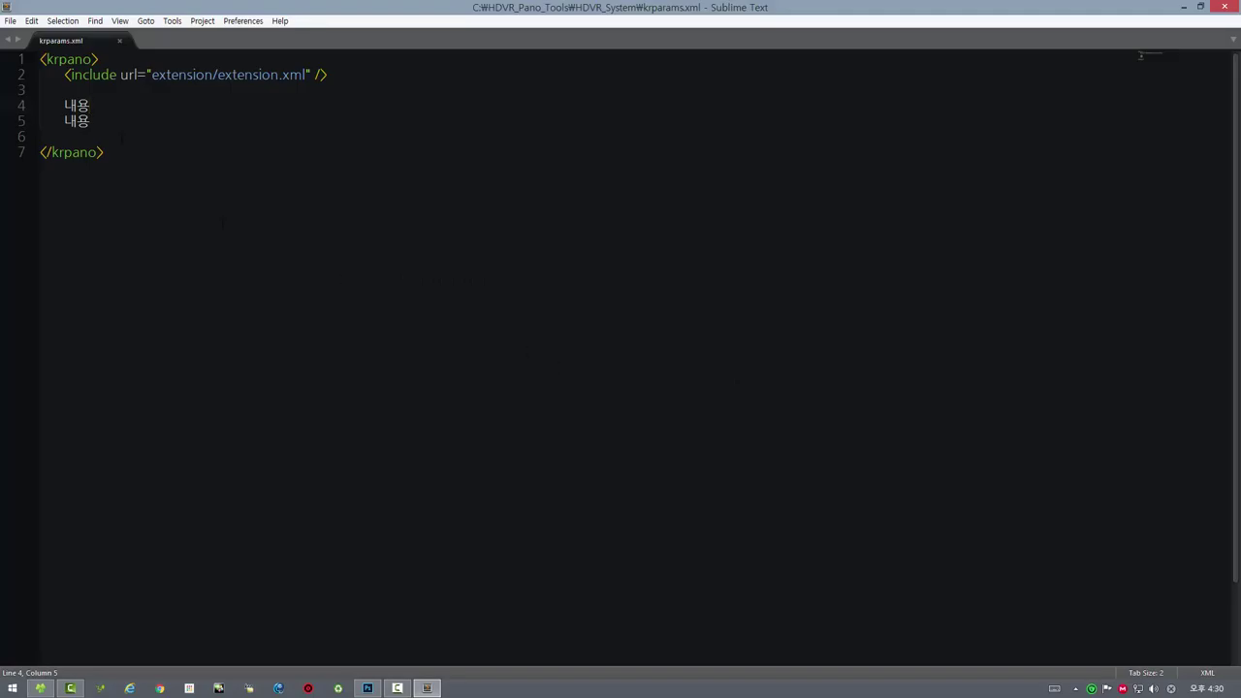
Add a blank line, close Sublime Text, and reset krparams.xml to the blank template.
{"action": "key", "text": "Return"}
{"action": "key", "text": "Return"}
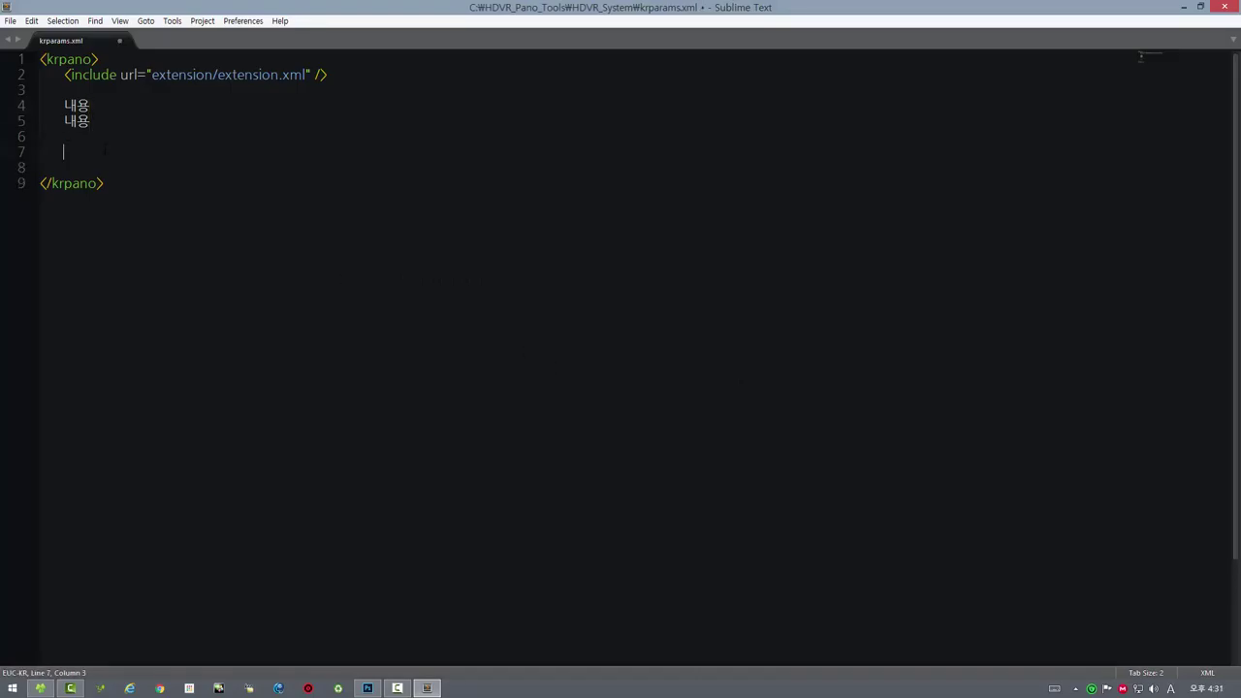
{"action": "left_click", "coordinate": [1224, 7]}
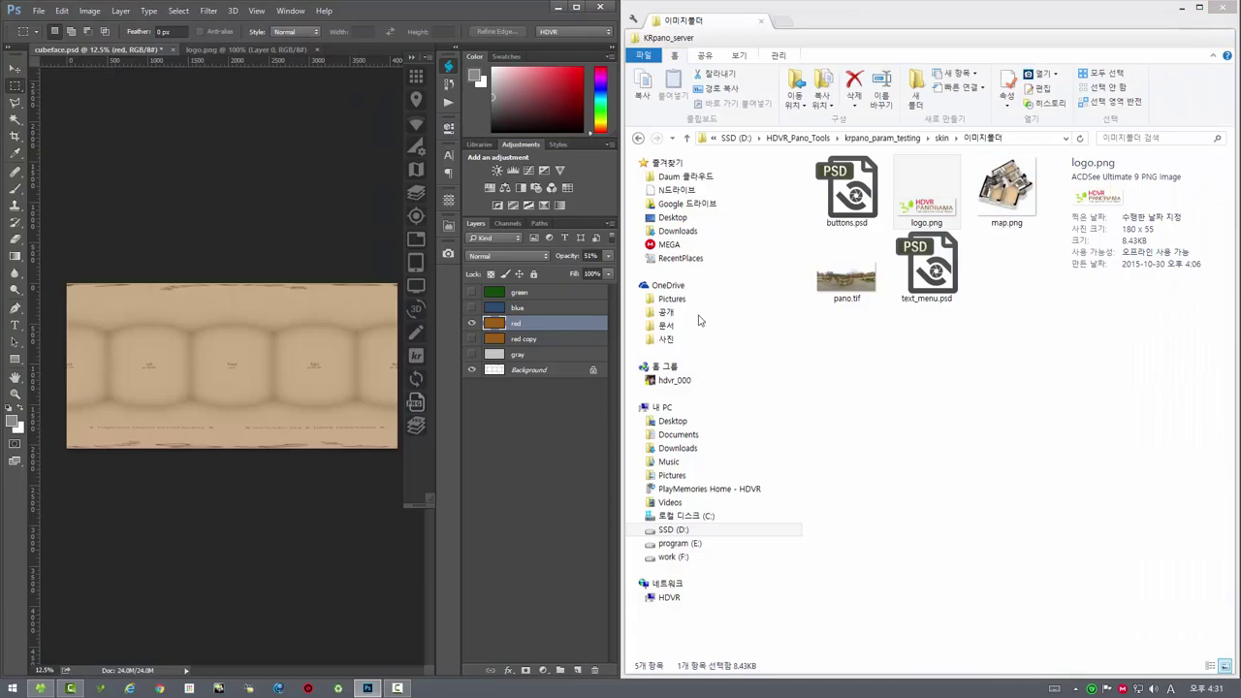
{"action": "left_click", "coordinate": [415, 332]}
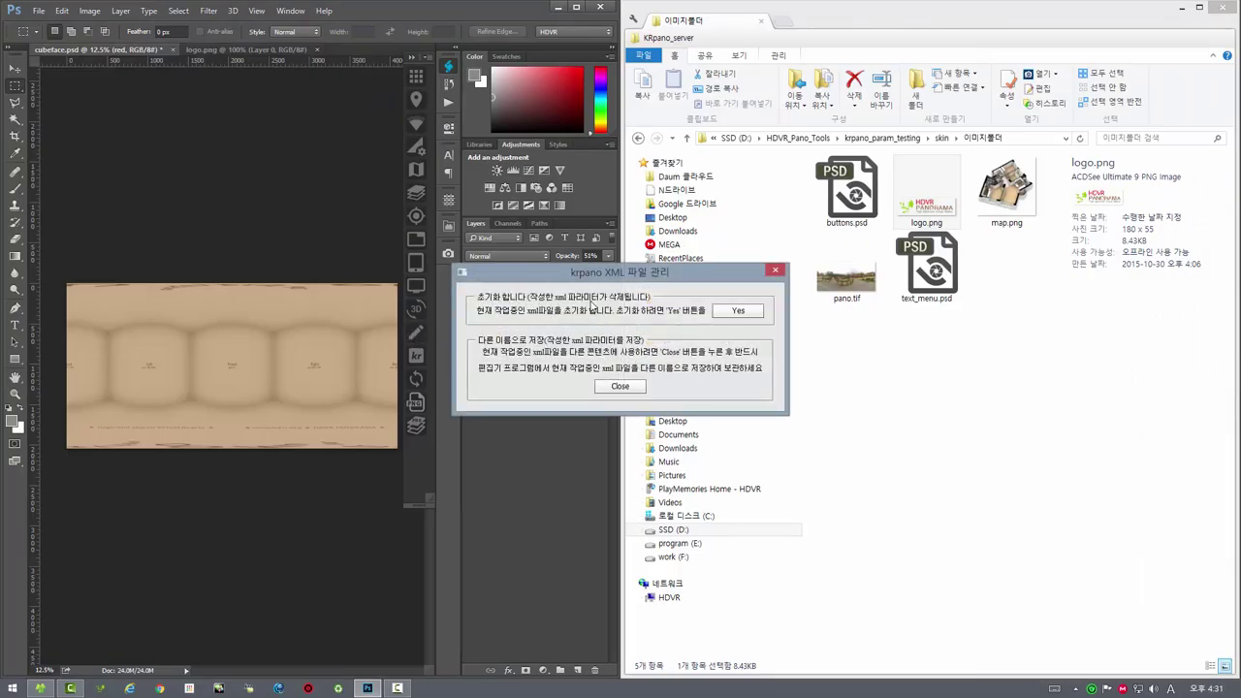
{"action": "left_click", "coordinate": [730, 312]}
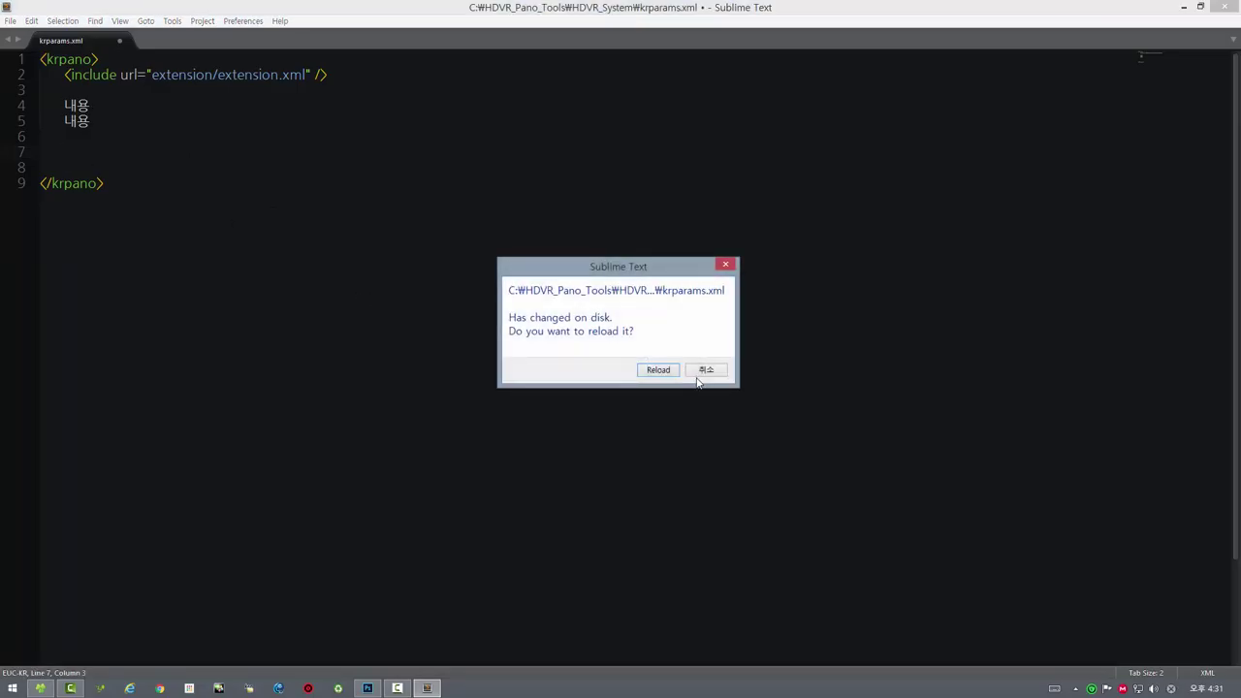
Reload the reset krparams.xml showing only its placeholder Korean line, then close Sublime Text.
{"action": "left_click", "coordinate": [662, 370]}
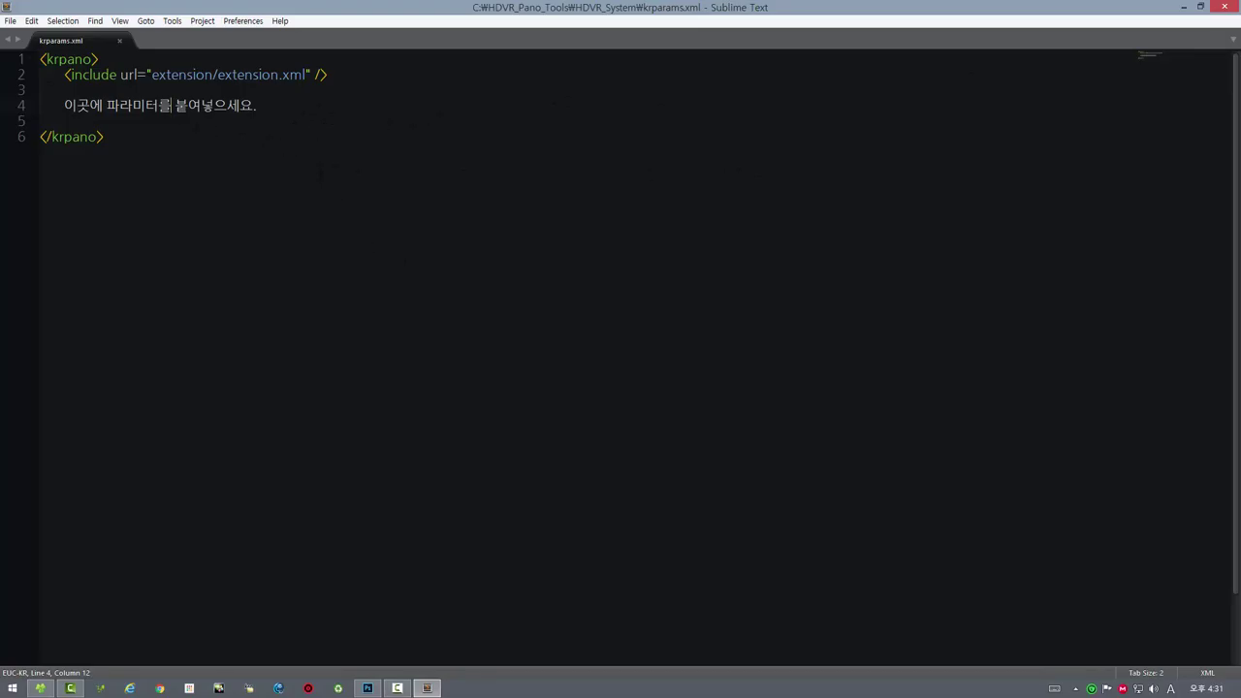
{"action": "left_click", "coordinate": [1224, 6]}
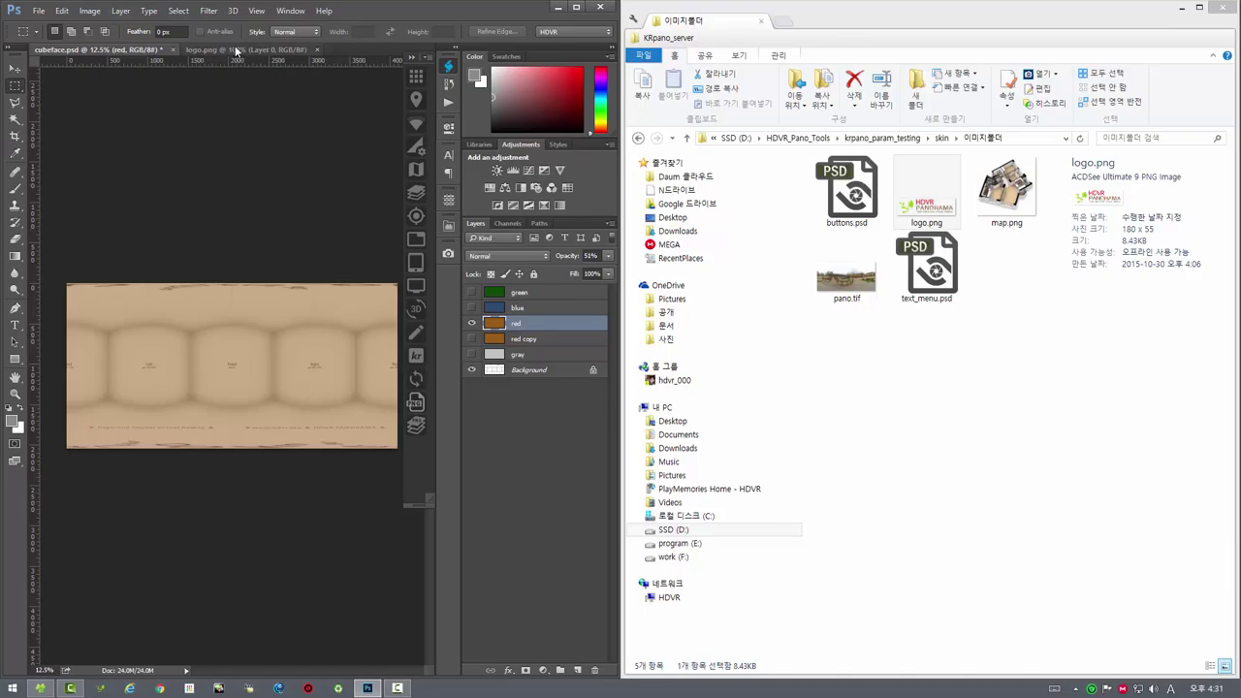
Close logo.png, open pano.tif from the image folder, and launch the krpano panorama dialog.
{"action": "left_click", "coordinate": [308, 51]}
{"action": "left_click", "coordinate": [318, 51]}
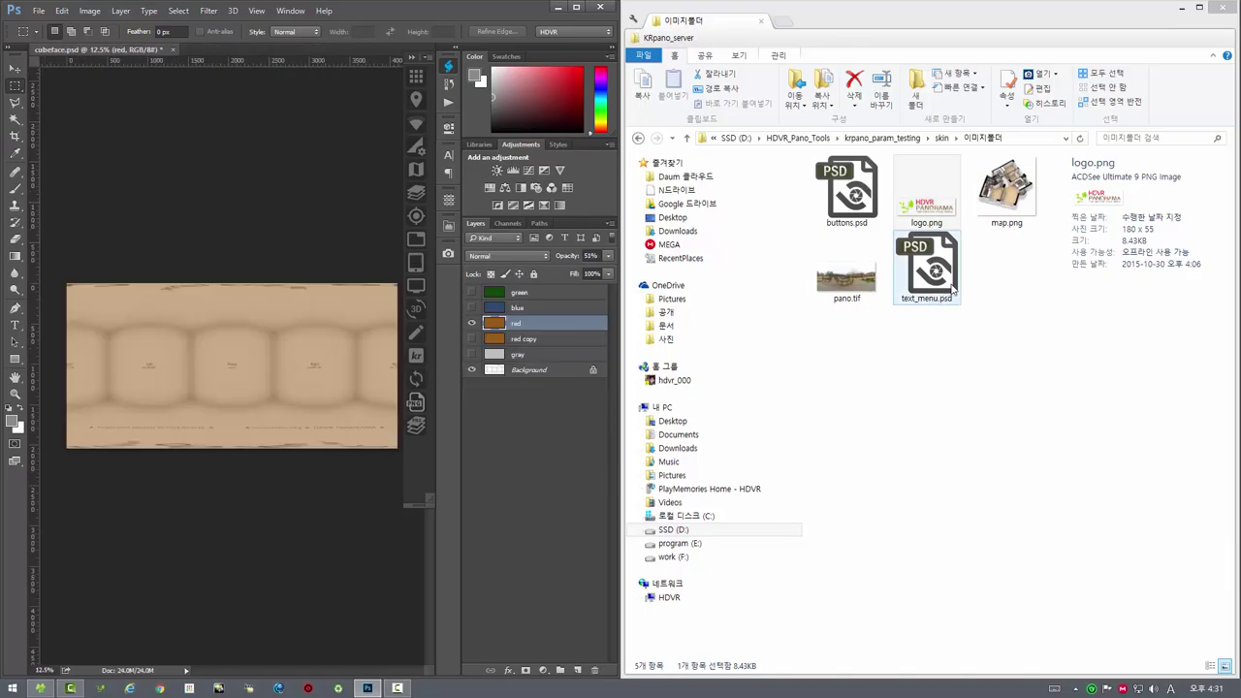
{"action": "left_click", "coordinate": [849, 285]}
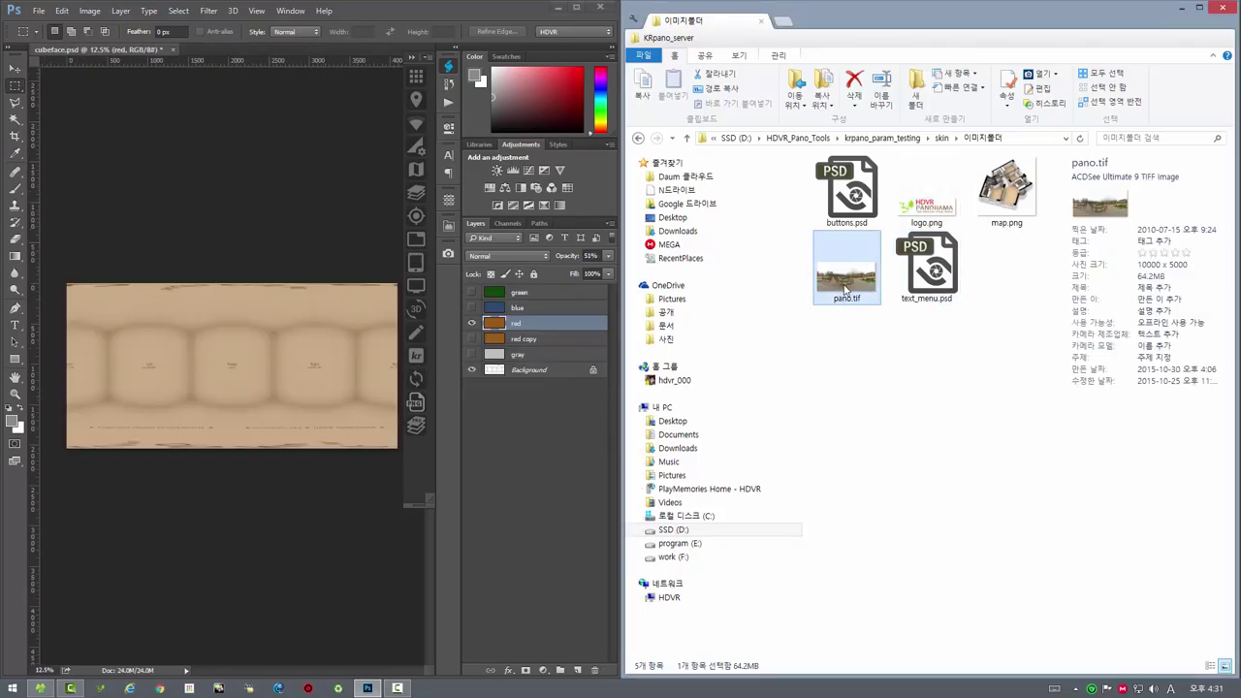
{"action": "mouse_move", "coordinate": [846, 281]}
{"action": "left_mouse_down"}
{"action": "mouse_move", "coordinate": [330, 74]}
{"action": "mouse_move", "coordinate": [298, 44]}
{"action": "left_mouse_up"}
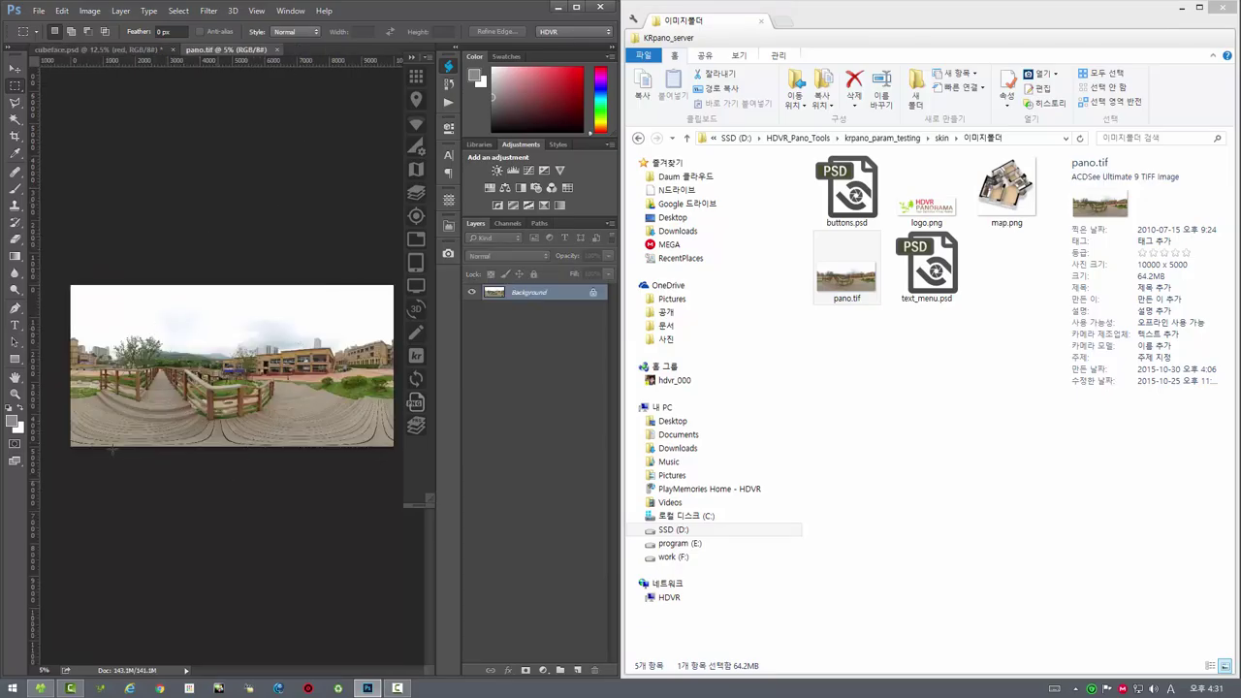
{"action": "left_click", "coordinate": [415, 356]}
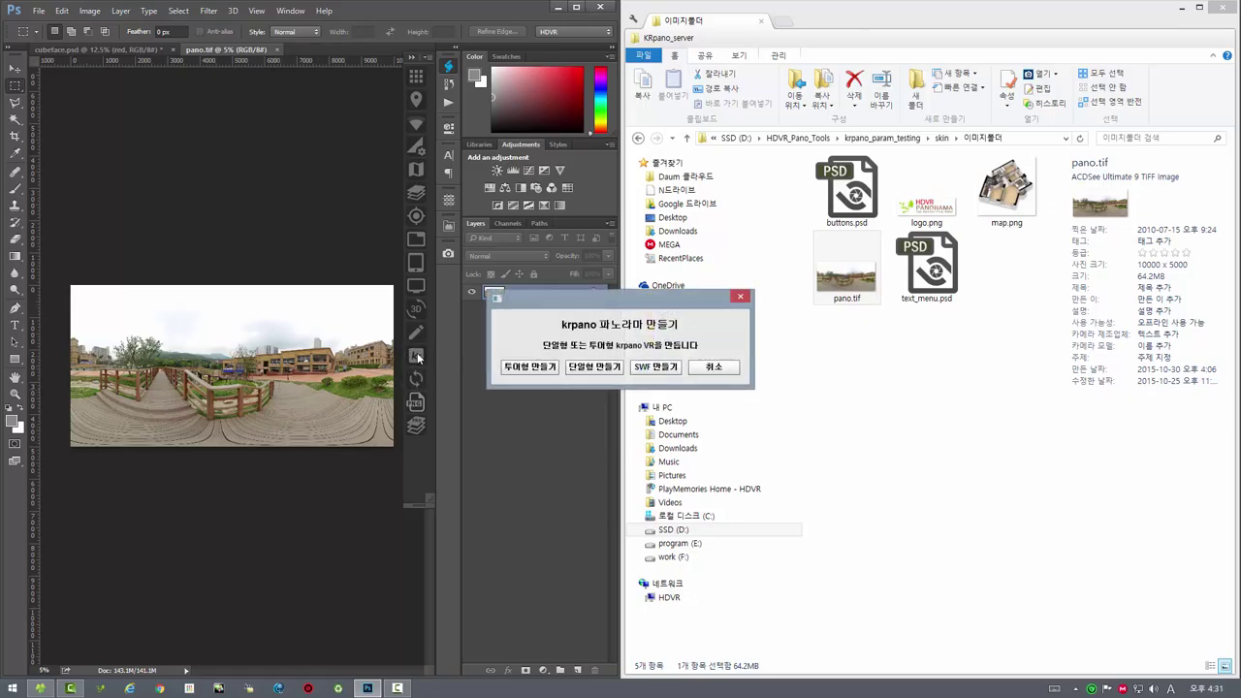
Build a tour-type (투어형) krpano panorama from pano.tif and open the resulting vtour folder.
{"action": "left_click_drag", "start_coordinate": [556, 302], "coordinate": [258, 195]}
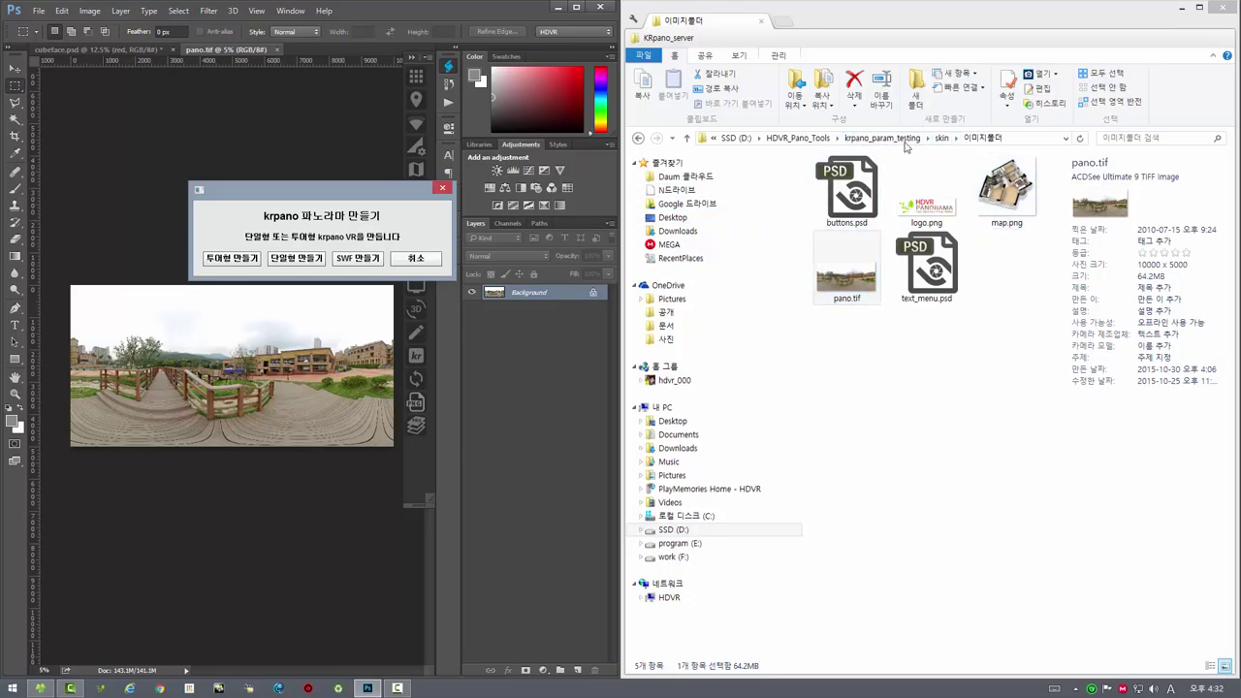
{"action": "left_click_drag", "start_coordinate": [265, 182], "coordinate": [255, 157]}
{"action": "left_click", "coordinate": [220, 233]}
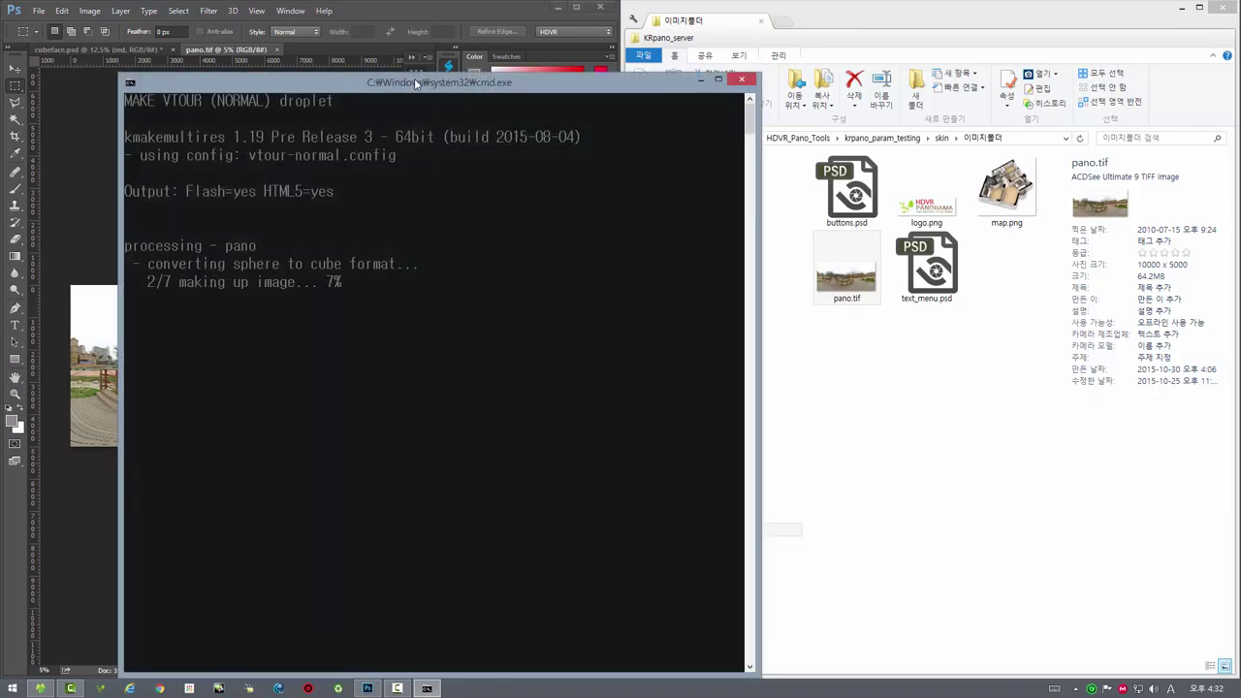
{"action": "left_click_drag", "start_coordinate": [414, 78], "coordinate": [340, 29]}
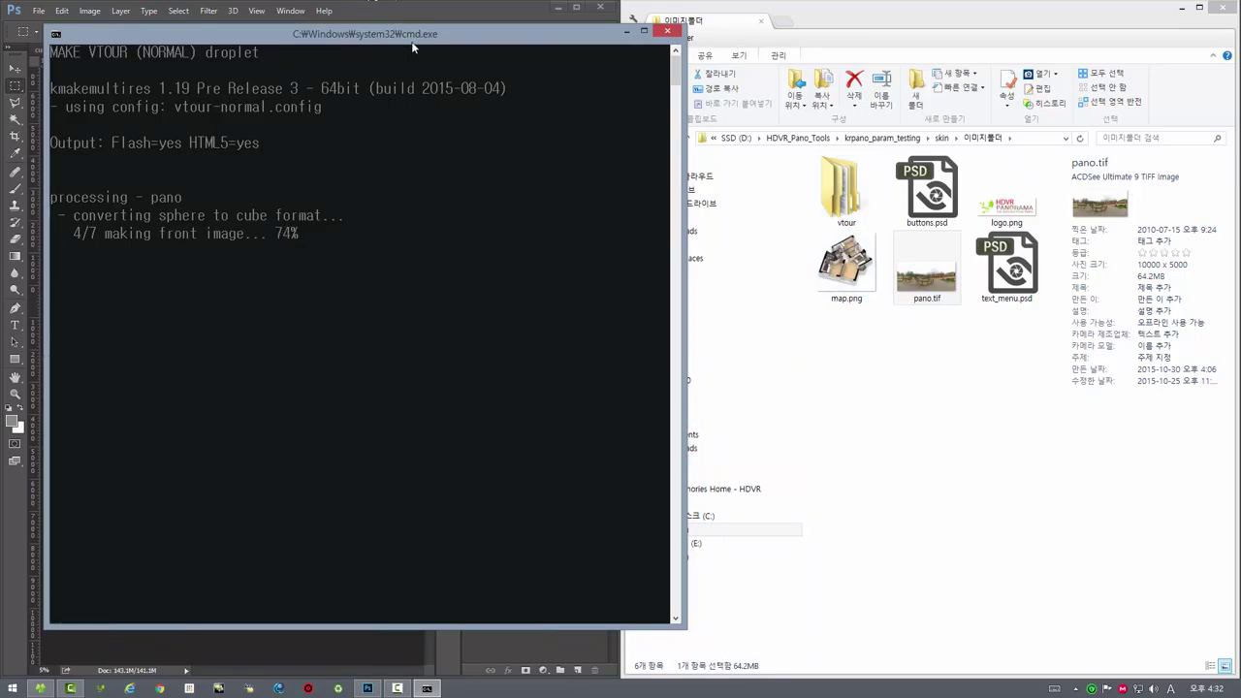
{"action": "left_click_drag", "start_coordinate": [412, 39], "coordinate": [594, 70]}
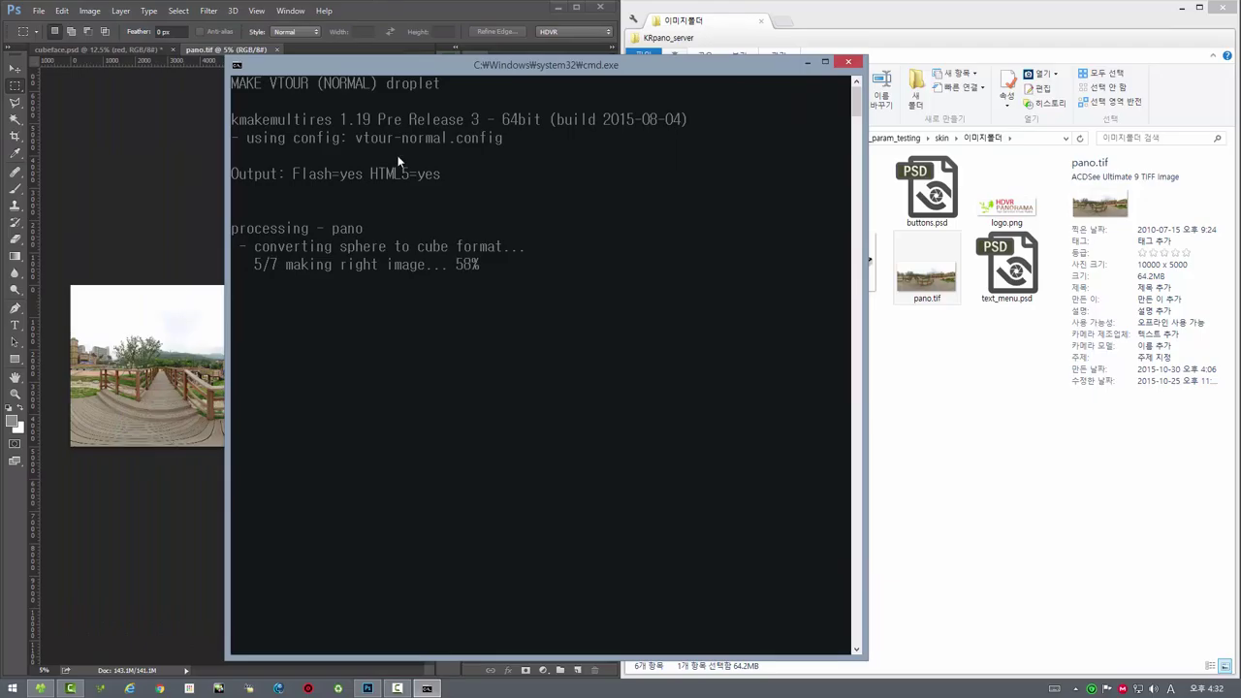
{"action": "left_click_drag", "start_coordinate": [490, 77], "coordinate": [753, 75]}
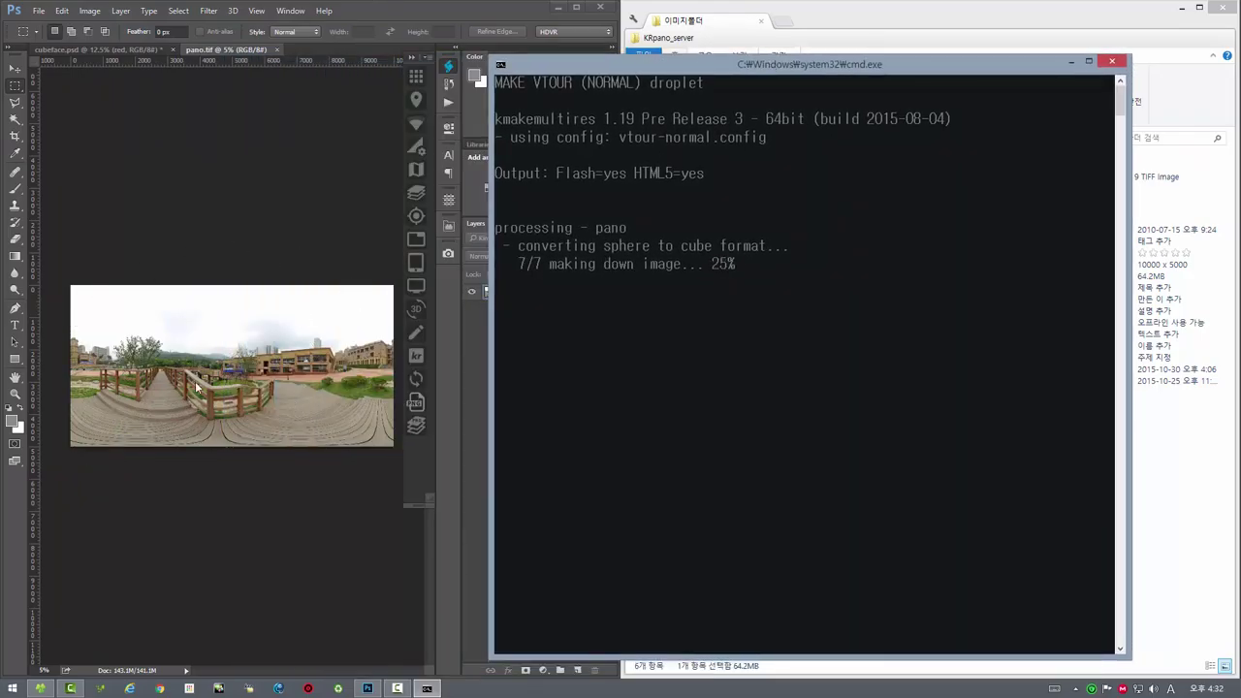
{"action": "left_click_drag", "start_coordinate": [601, 64], "coordinate": [180, 40]}
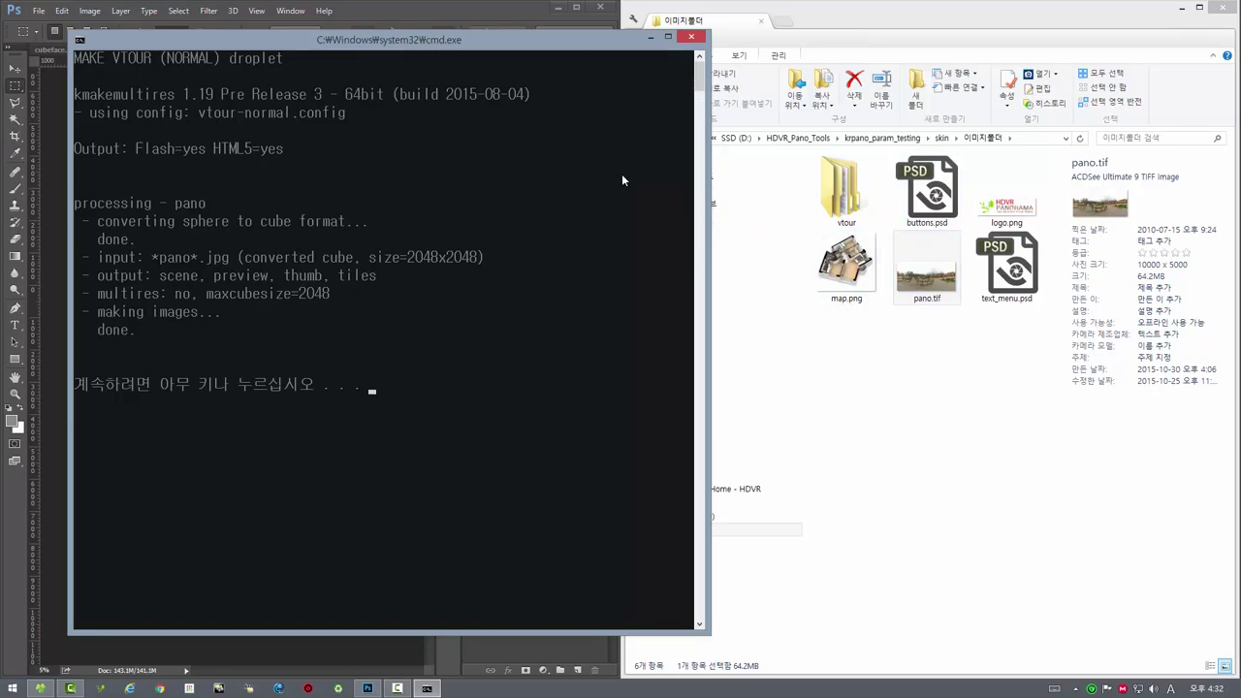
{"action": "key", "text": "Return"}
{"action": "double_click", "coordinate": [842, 205]}
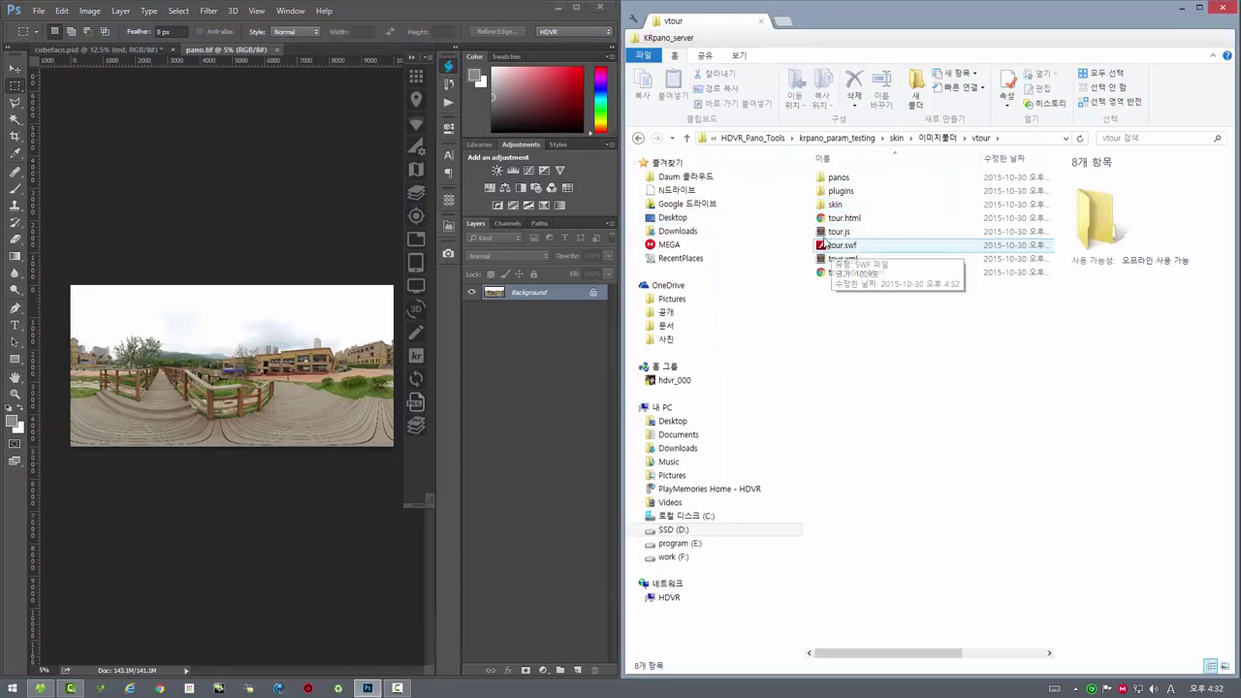
{"action": "double_click", "coordinate": [831, 218]}
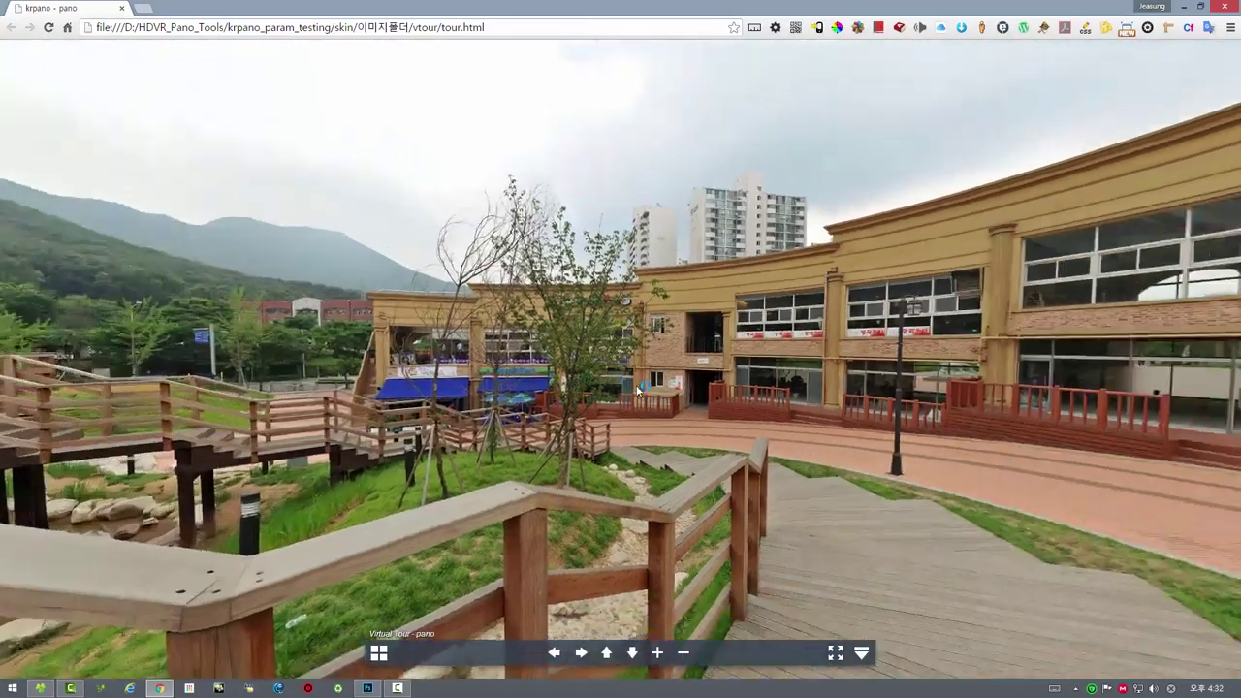
{"action": "left_click_drag", "start_coordinate": [637, 388], "coordinate": [1212, 70]}
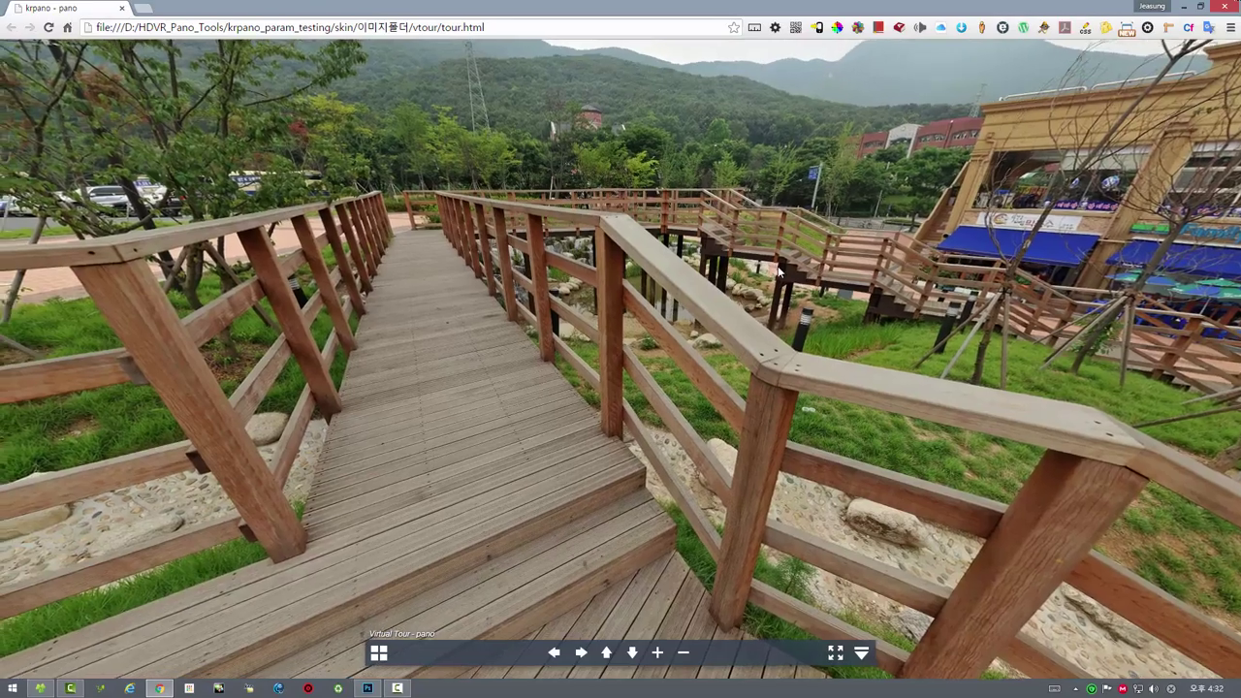
{"action": "mouse_move", "coordinate": [1211, 70]}
{"action": "left_mouse_down"}
{"action": "mouse_move", "coordinate": [853, 326]}
{"action": "mouse_move", "coordinate": [1099, 94]}
{"action": "left_mouse_up"}
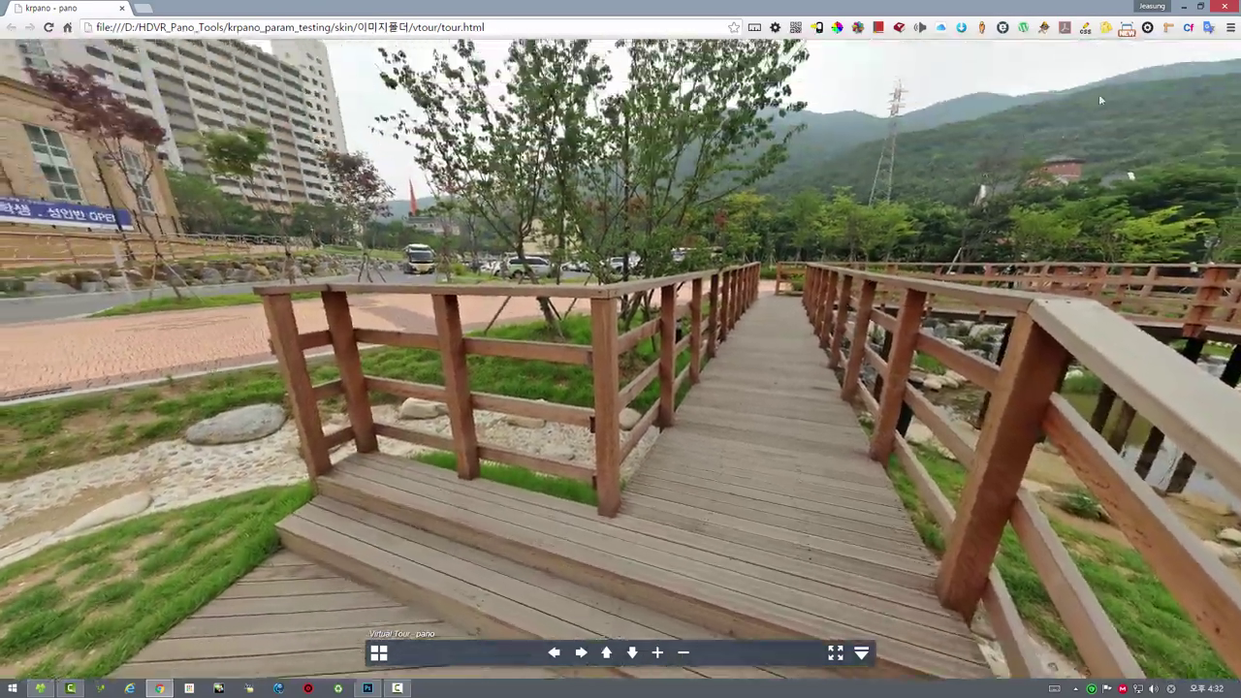
{"action": "left_click", "coordinate": [1223, 5]}
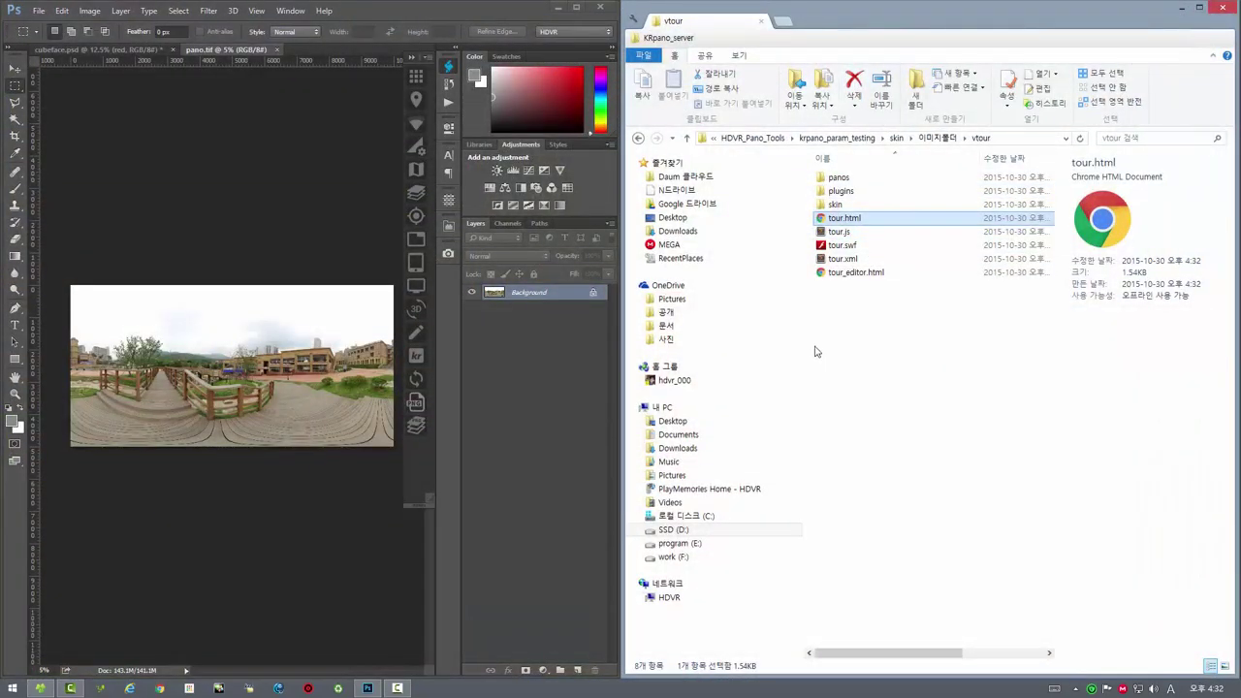
Delete the generated vtour folder from 이미지폴더.
{"action": "left_click", "coordinate": [930, 138]}
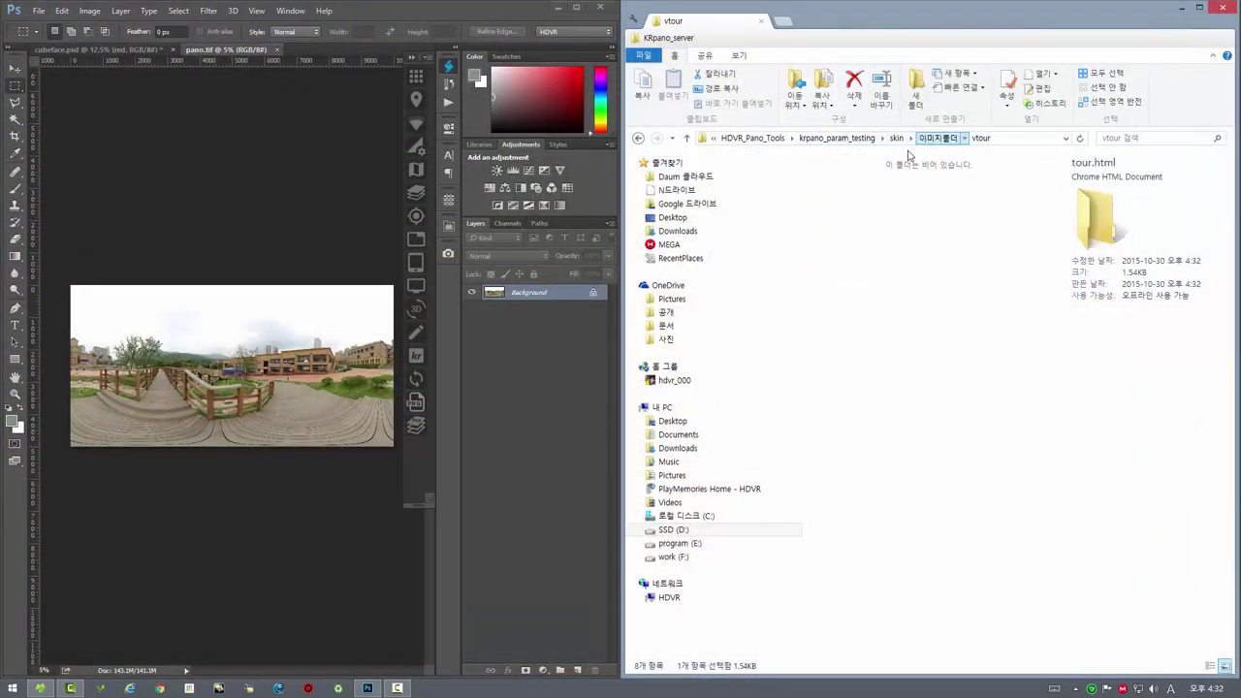
{"action": "key", "text": "Delete"}
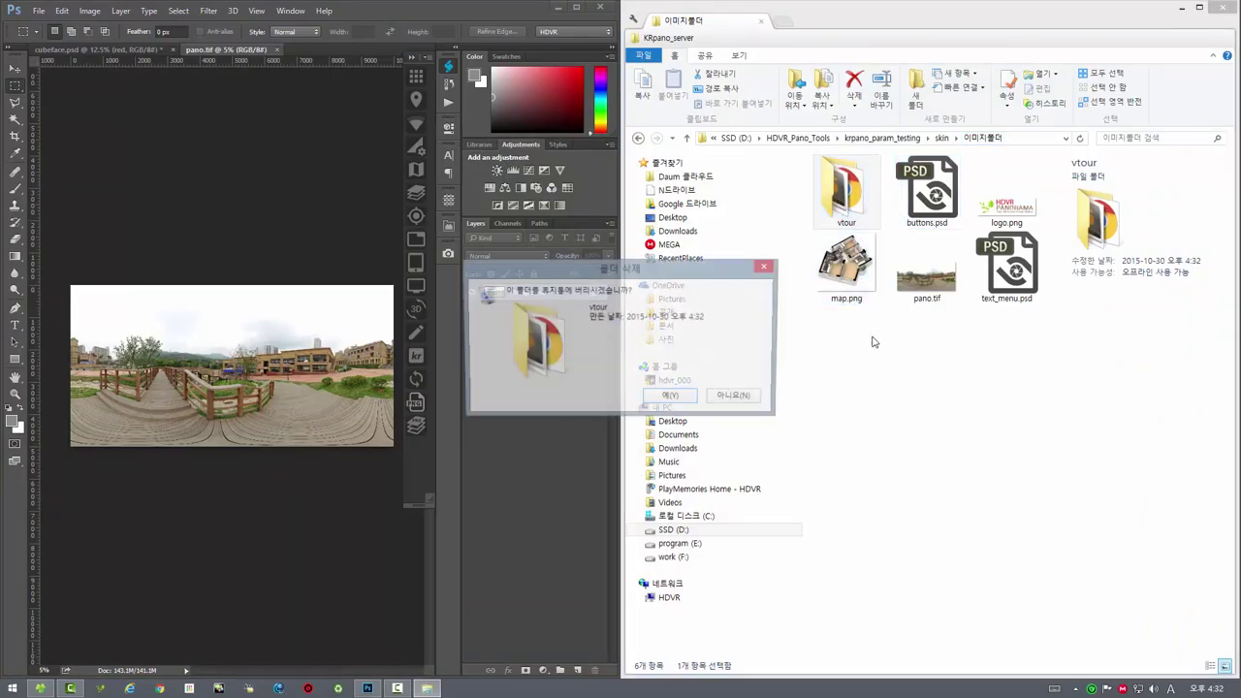
{"action": "left_click", "coordinate": [693, 398]}
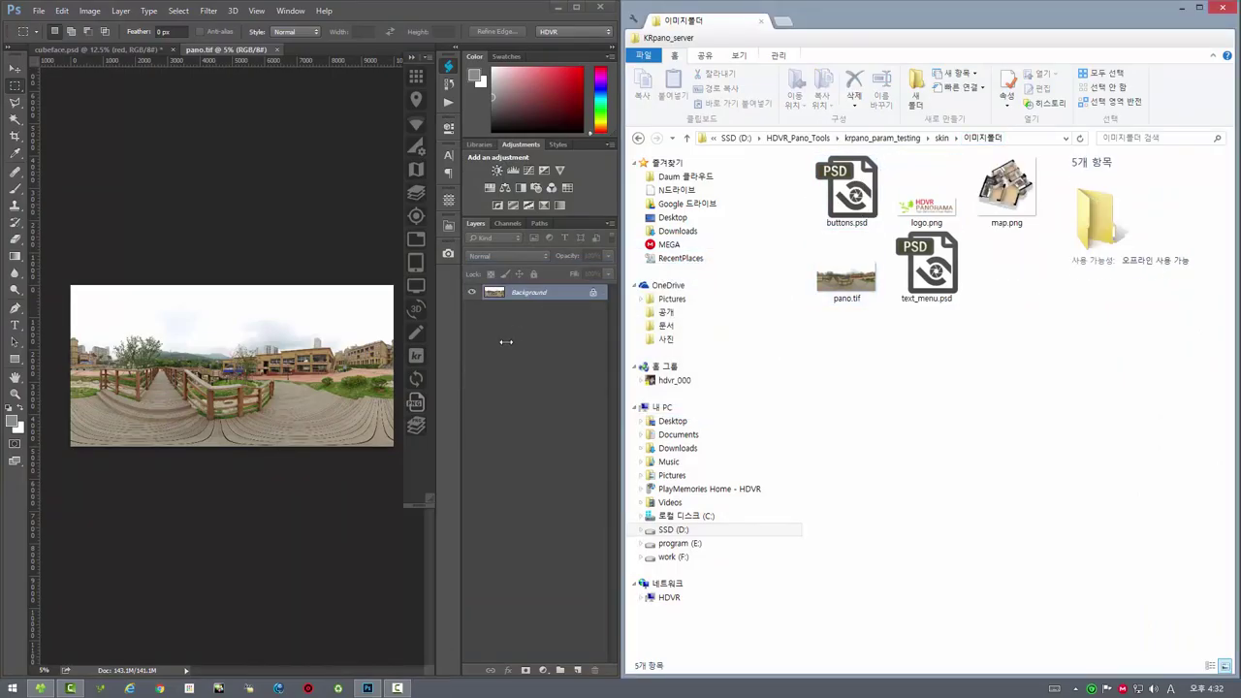
Build a single-panorama (단일형) krpano output from pano.tif and select the resulting pano.html.
{"action": "left_click", "coordinate": [418, 359]}
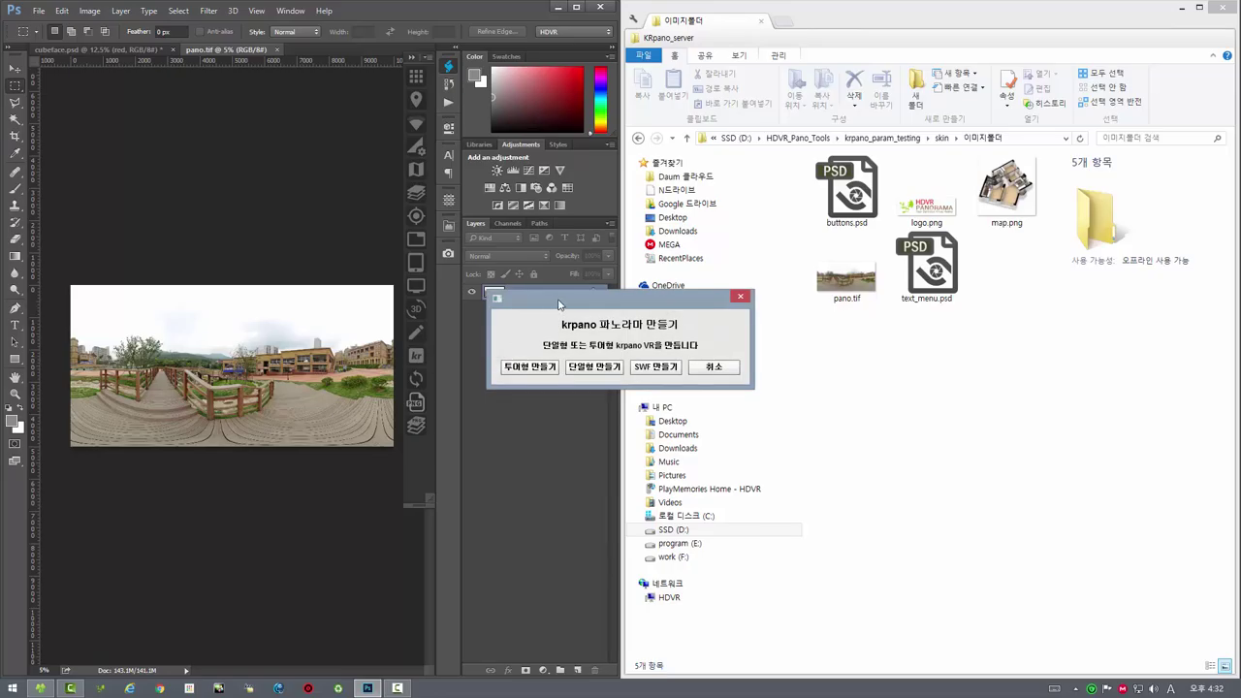
{"action": "mouse_move", "coordinate": [562, 304]}
{"action": "left_mouse_down"}
{"action": "mouse_move", "coordinate": [374, 269]}
{"action": "mouse_move", "coordinate": [384, 295]}
{"action": "left_mouse_up"}
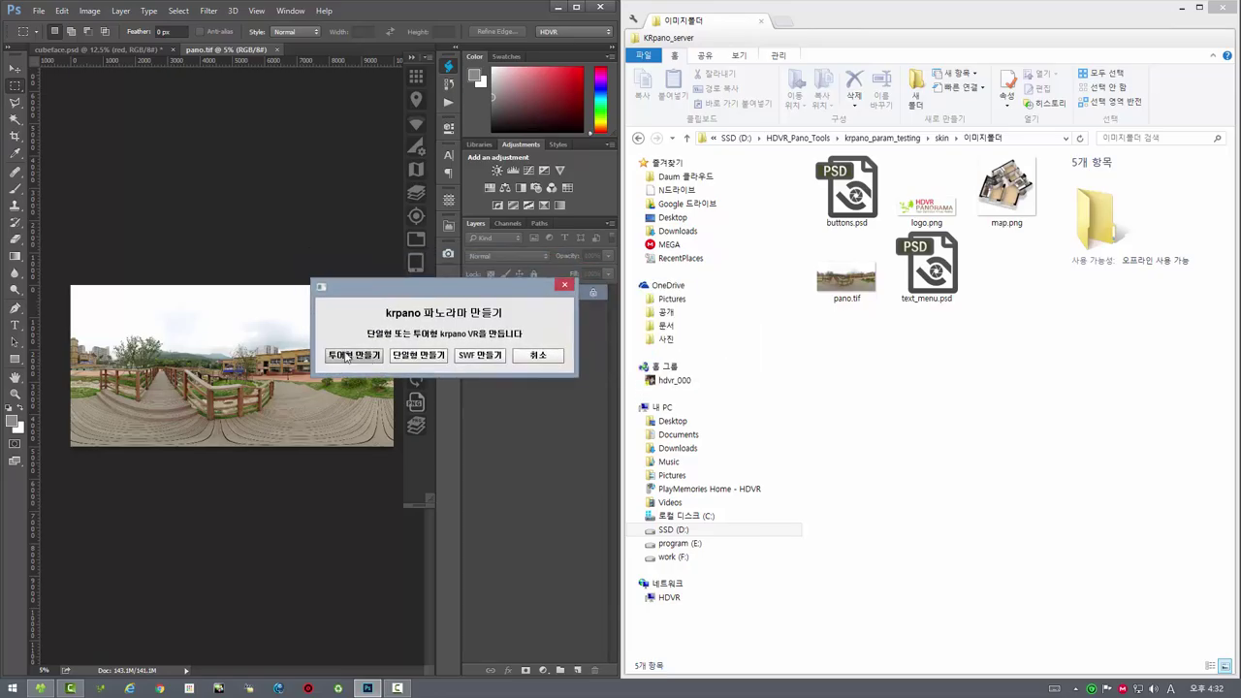
{"action": "left_click", "coordinate": [423, 363]}
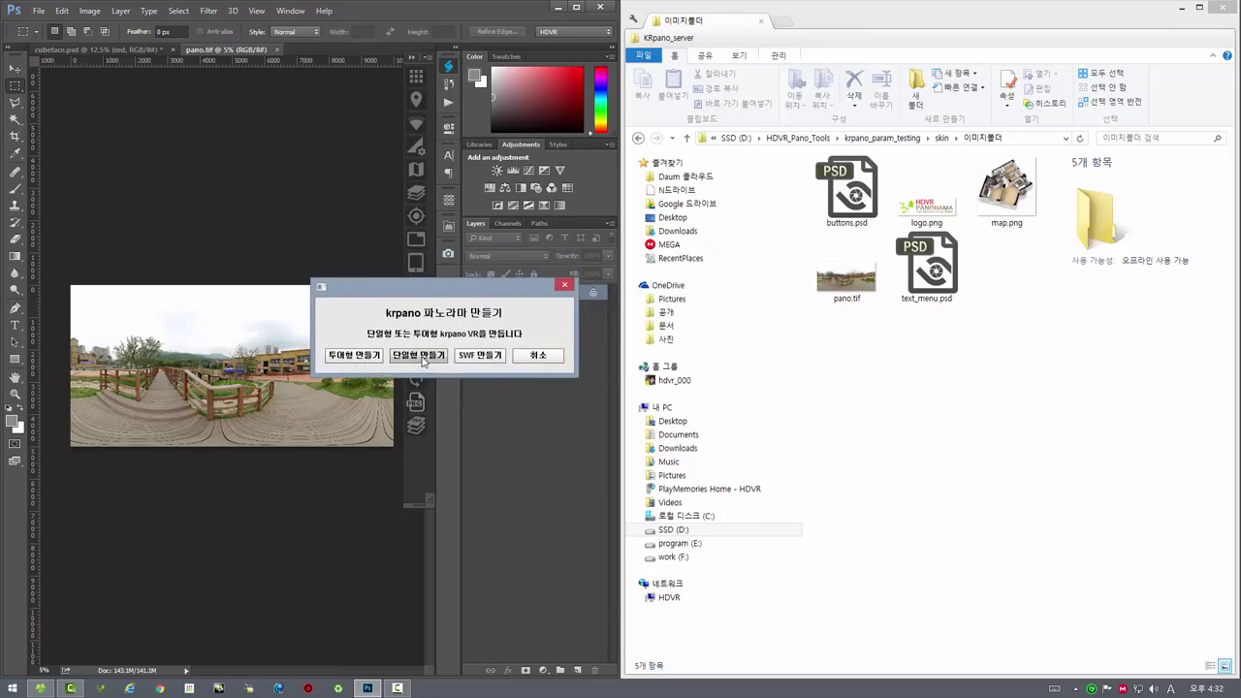
{"action": "left_click", "coordinate": [423, 357]}
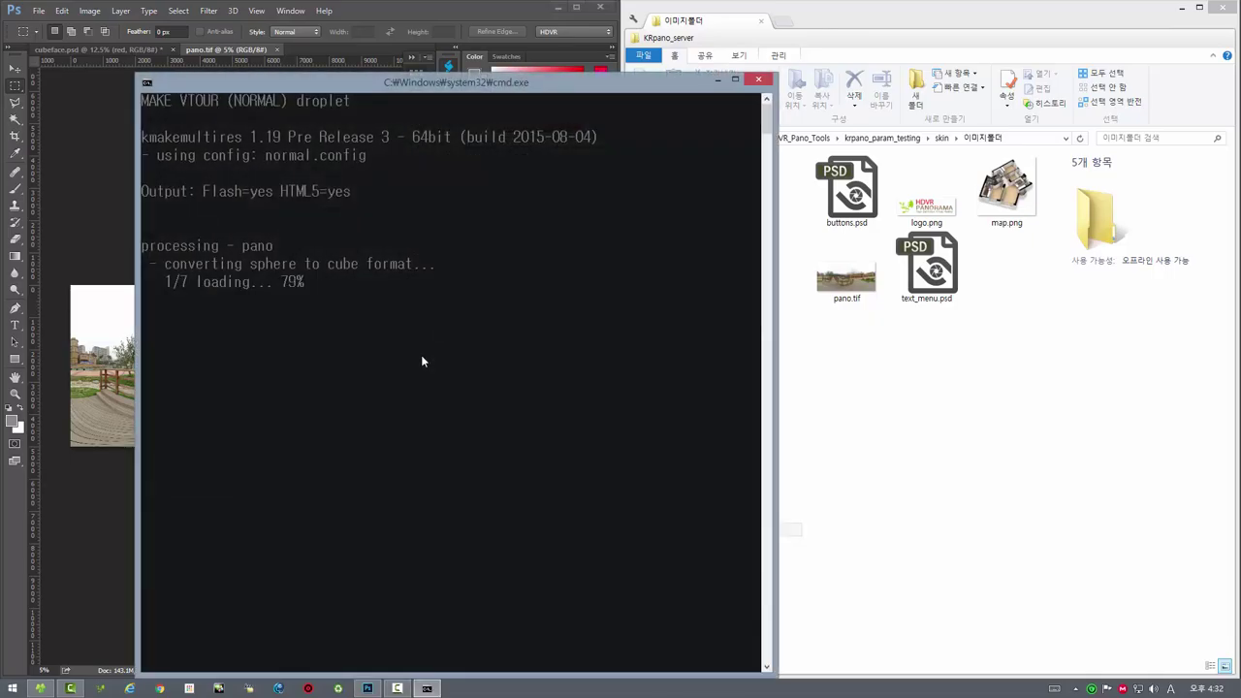
{"action": "left_click_drag", "start_coordinate": [478, 83], "coordinate": [421, 50]}
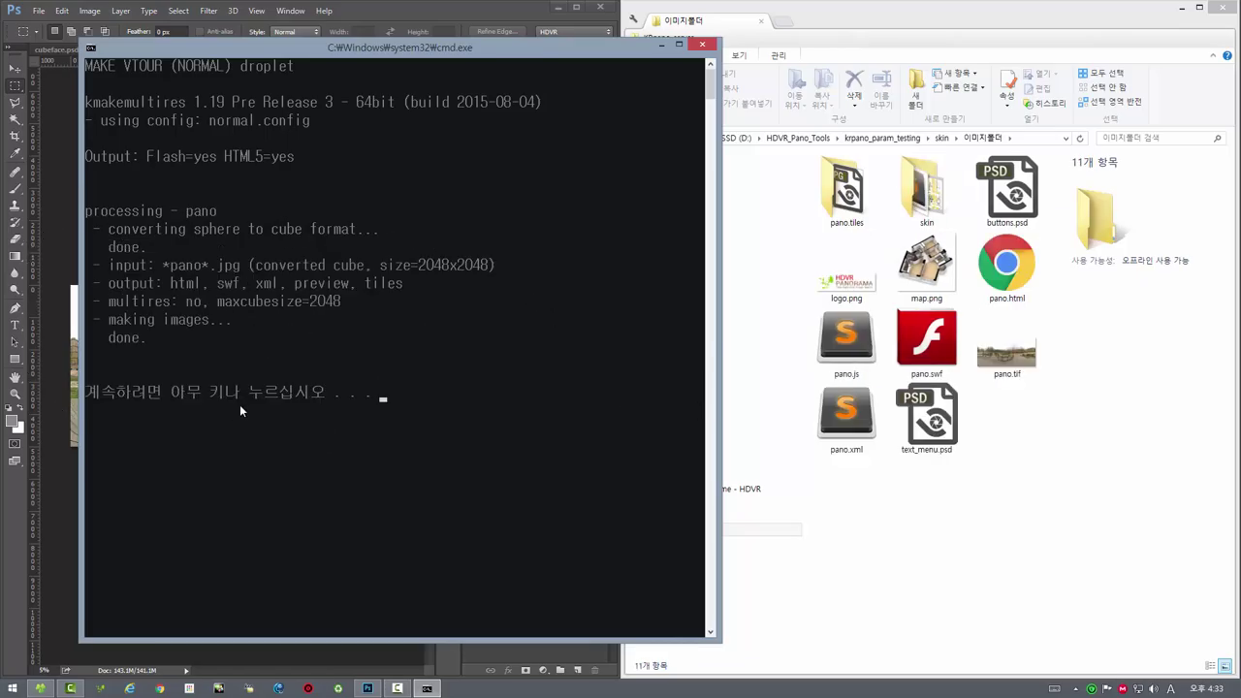
{"action": "key", "text": "Return"}
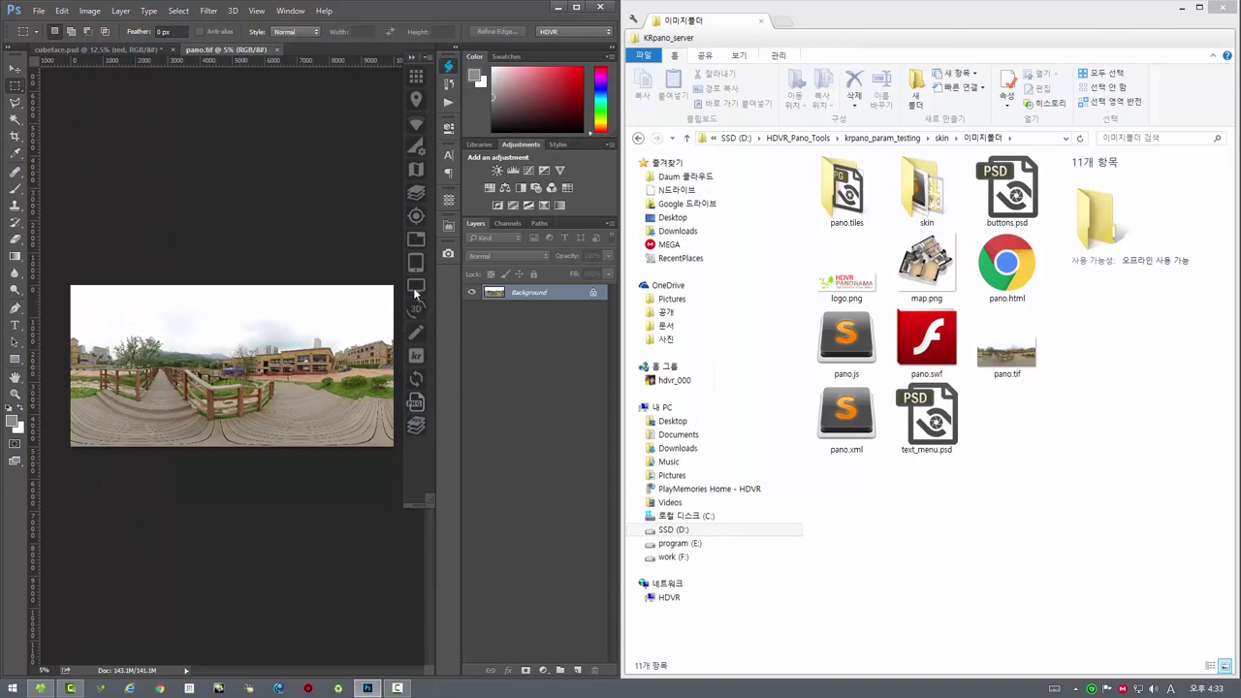
{"action": "left_click", "coordinate": [982, 278]}
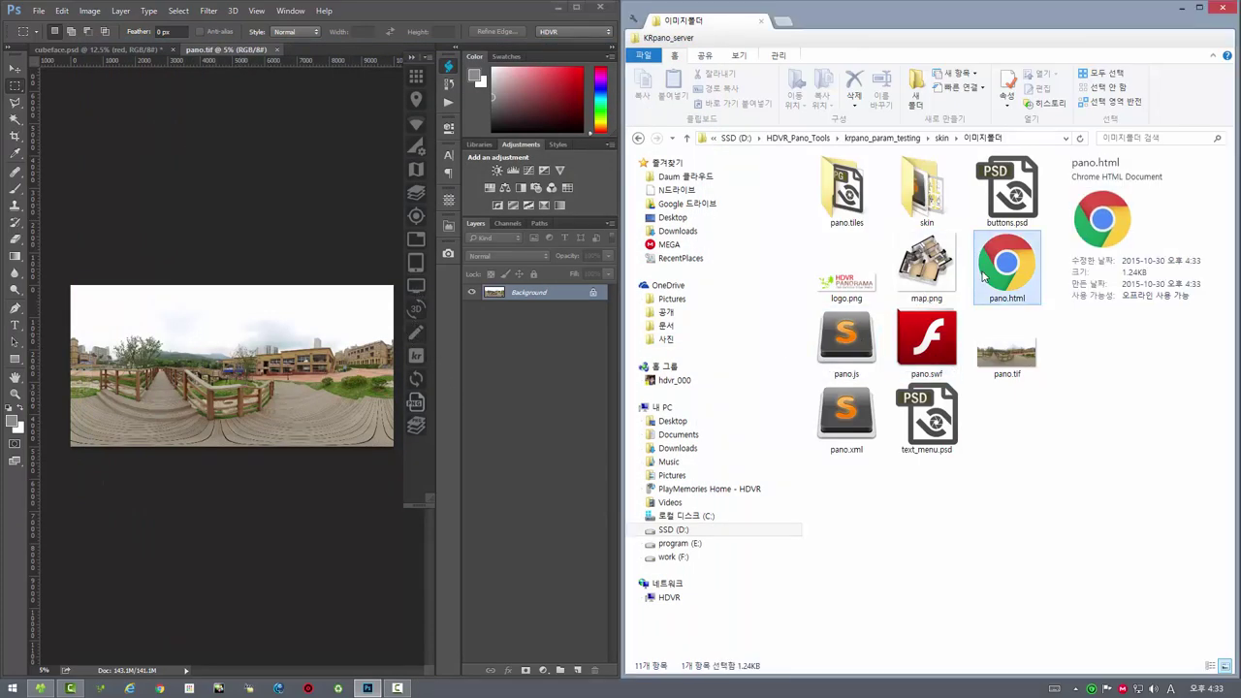
Preview pano.html in Chrome, turning the panorama toward the wooden stairs.
{"action": "double_click", "coordinate": [982, 278]}
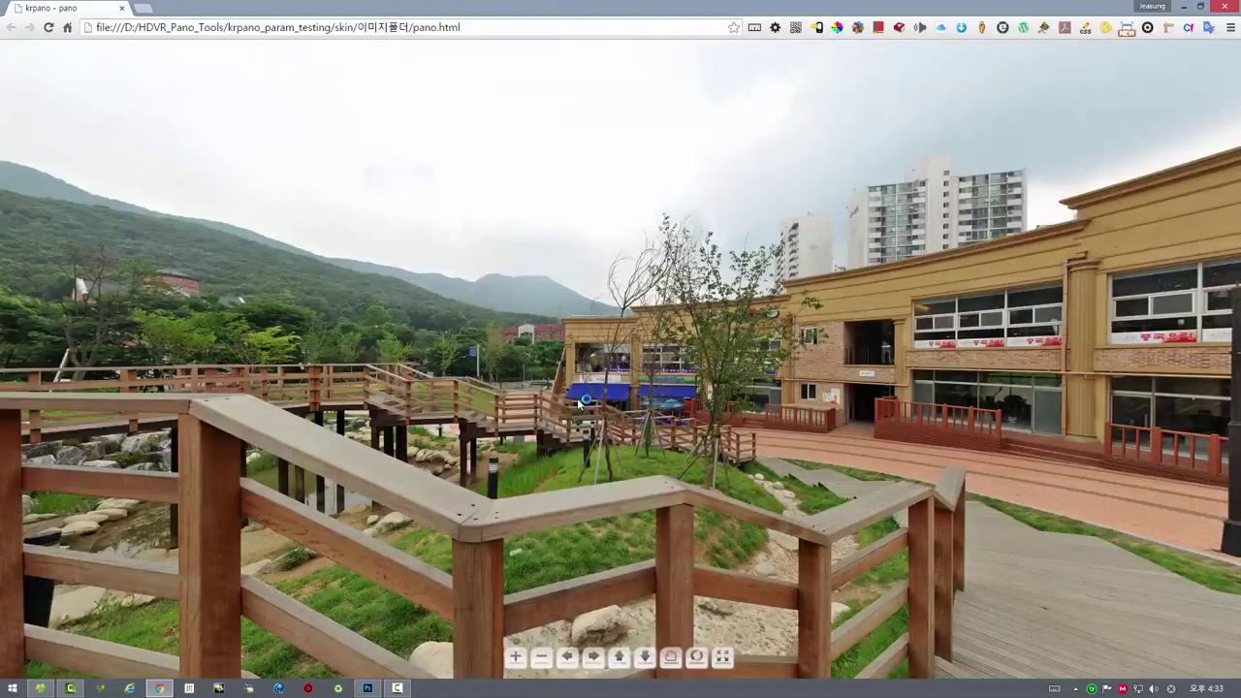
{"action": "mouse_move", "coordinate": [579, 403]}
{"action": "left_mouse_down"}
{"action": "mouse_move", "coordinate": [722, 513]}
{"action": "mouse_move", "coordinate": [581, 407]}
{"action": "left_mouse_up"}
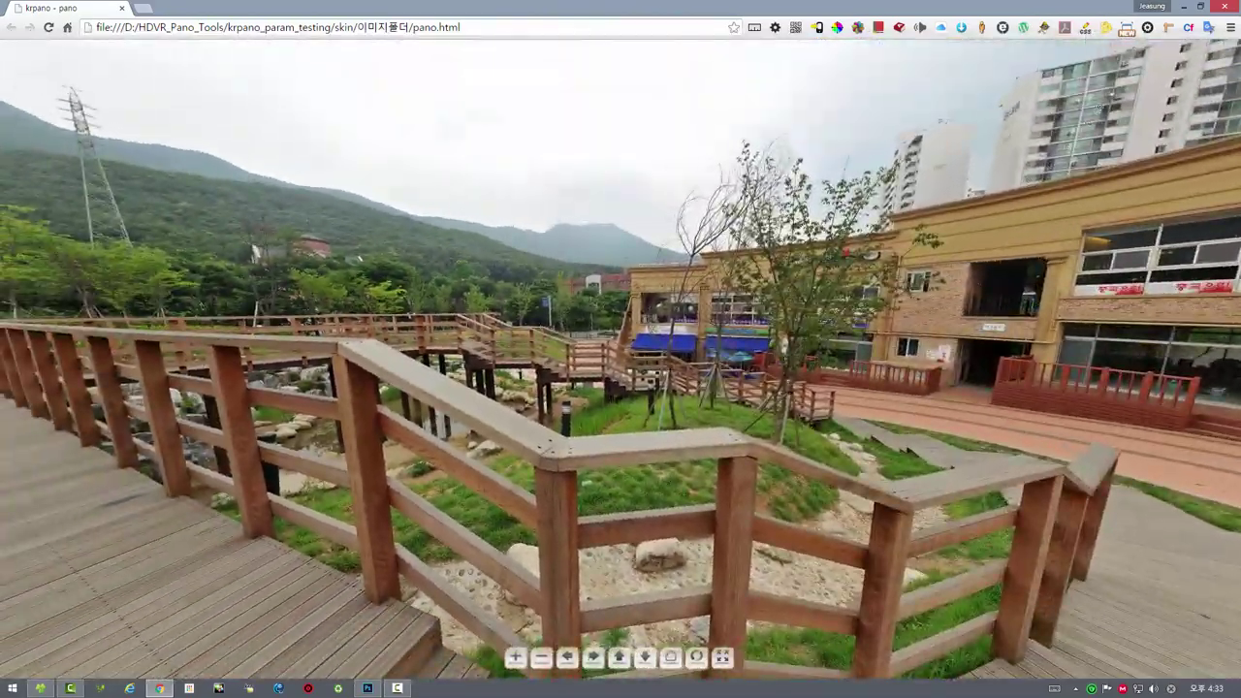
{"action": "left_click", "coordinate": [1224, 8]}
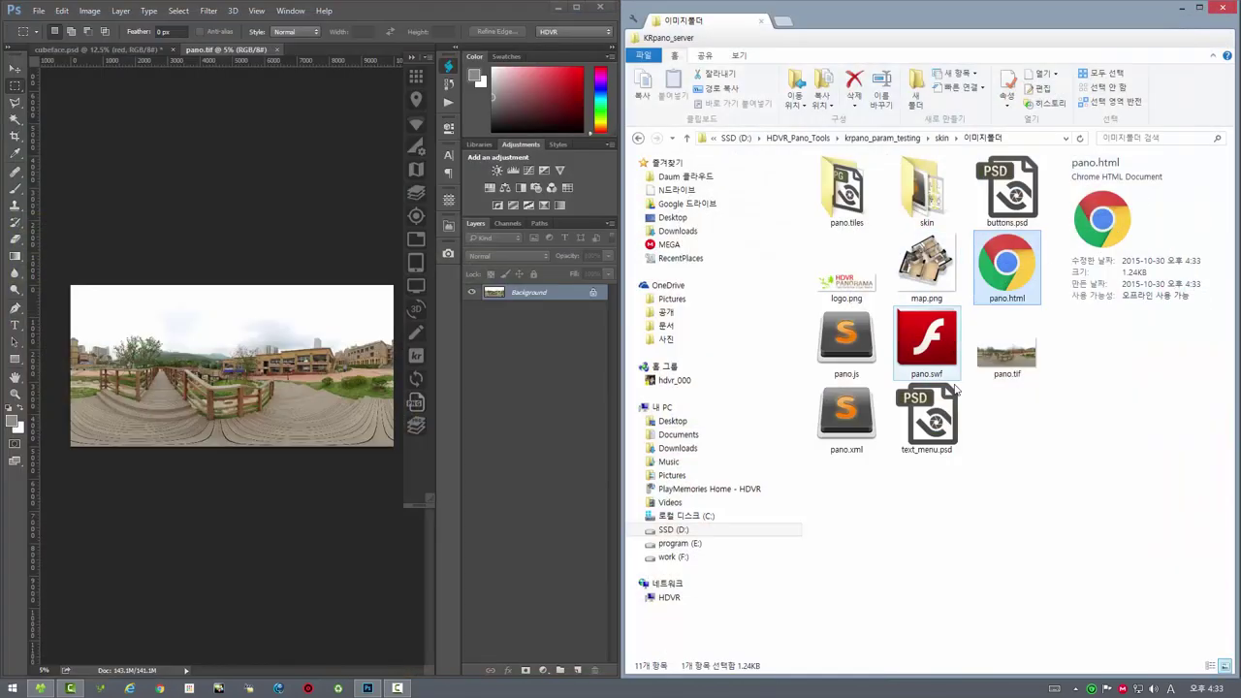
Delete the six generated items: pano.tiles, skin, pano.js, pano.xml, pano.swf and pano.html.
{"action": "left_click", "coordinate": [843, 199]}
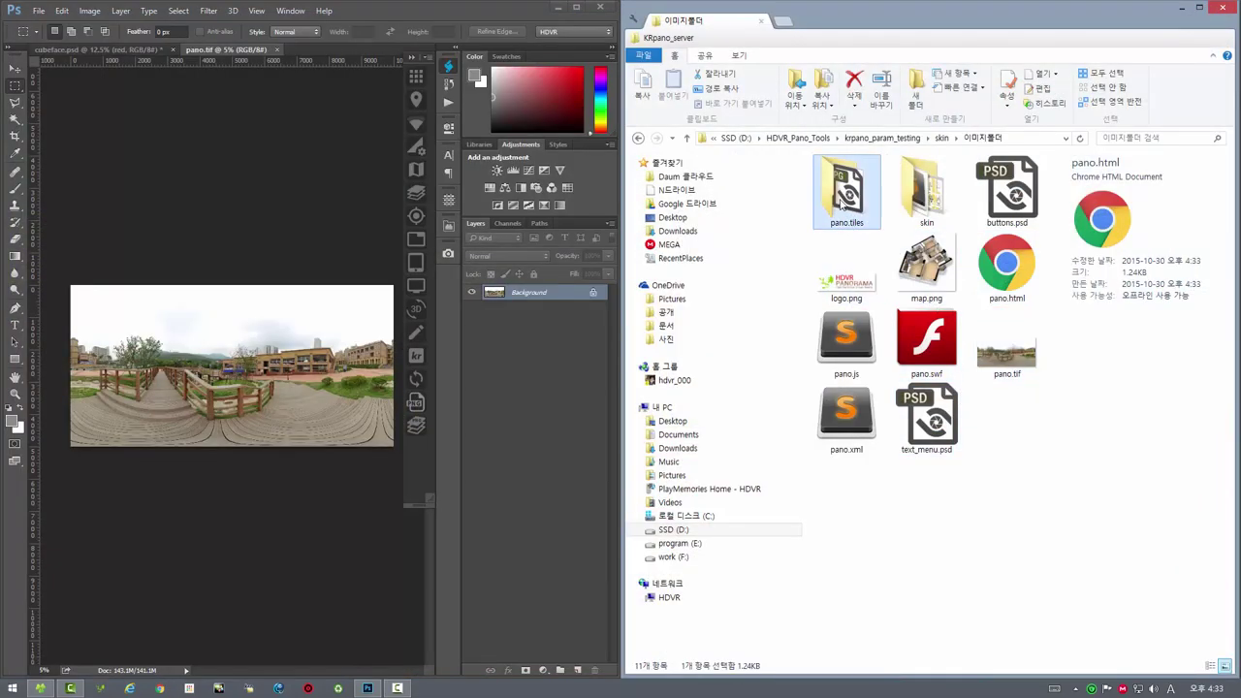
{"action": "left_click", "coordinate": [919, 199], "text": "ctrl"}
{"action": "left_click", "coordinate": [918, 198], "text": "ctrl"}
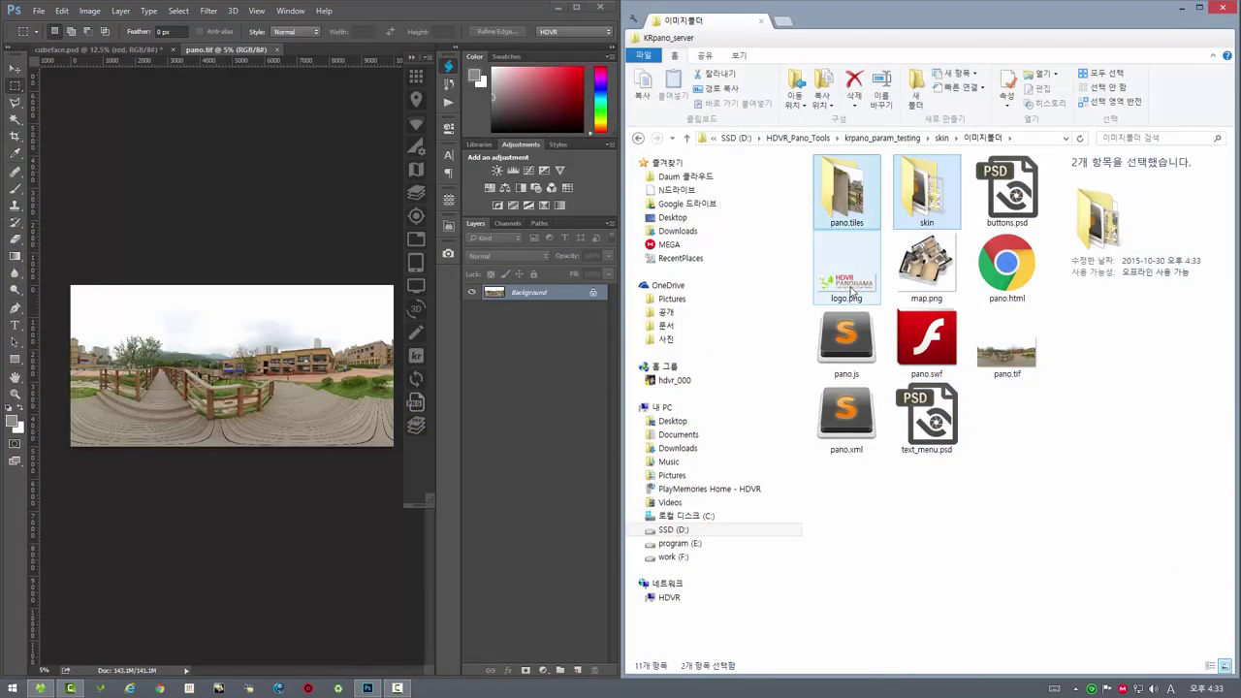
{"action": "left_click", "coordinate": [846, 339], "text": "ctrl"}
{"action": "left_click", "coordinate": [846, 416], "text": "ctrl"}
{"action": "left_click", "coordinate": [928, 358], "text": "ctrl"}
{"action": "left_click", "coordinate": [926, 416], "text": "ctrl"}
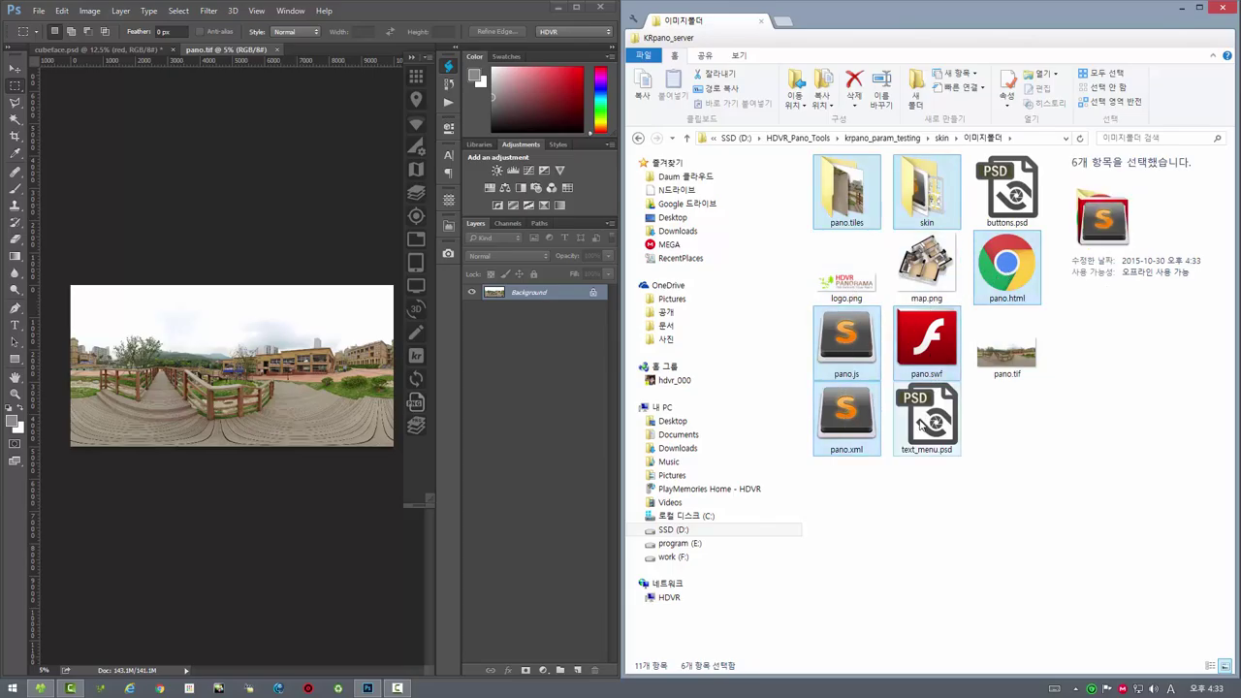
{"action": "key", "text": "Delete"}
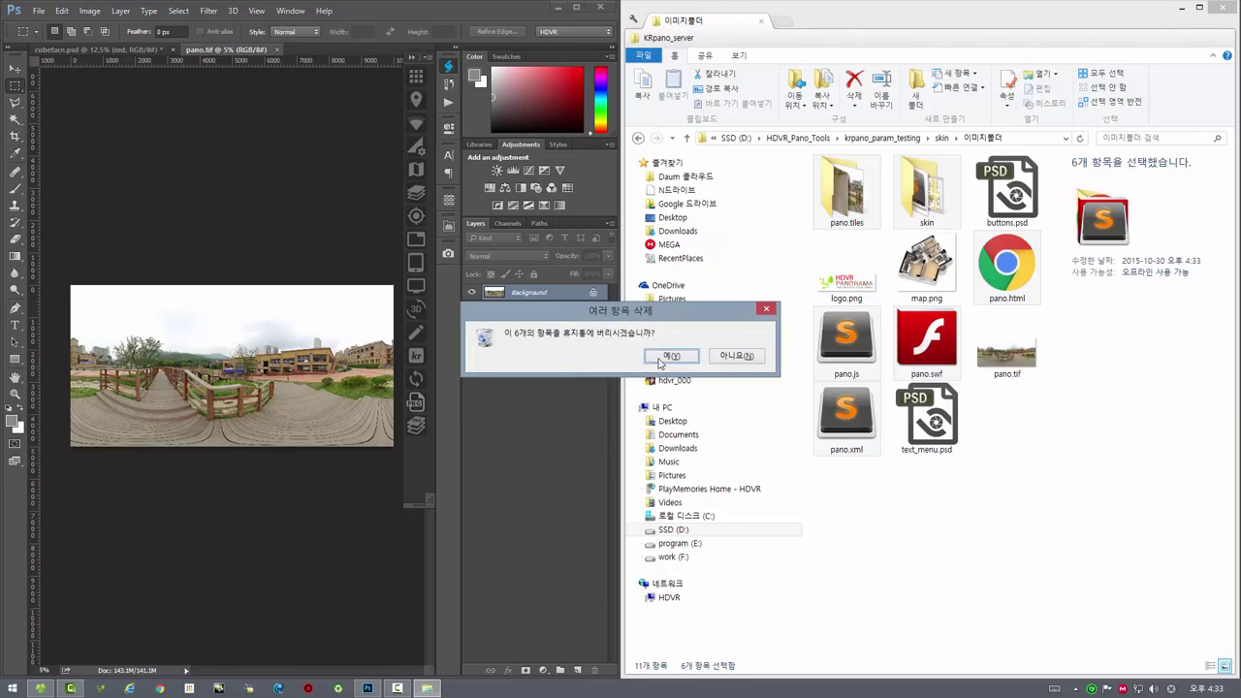
{"action": "left_click", "coordinate": [669, 355]}
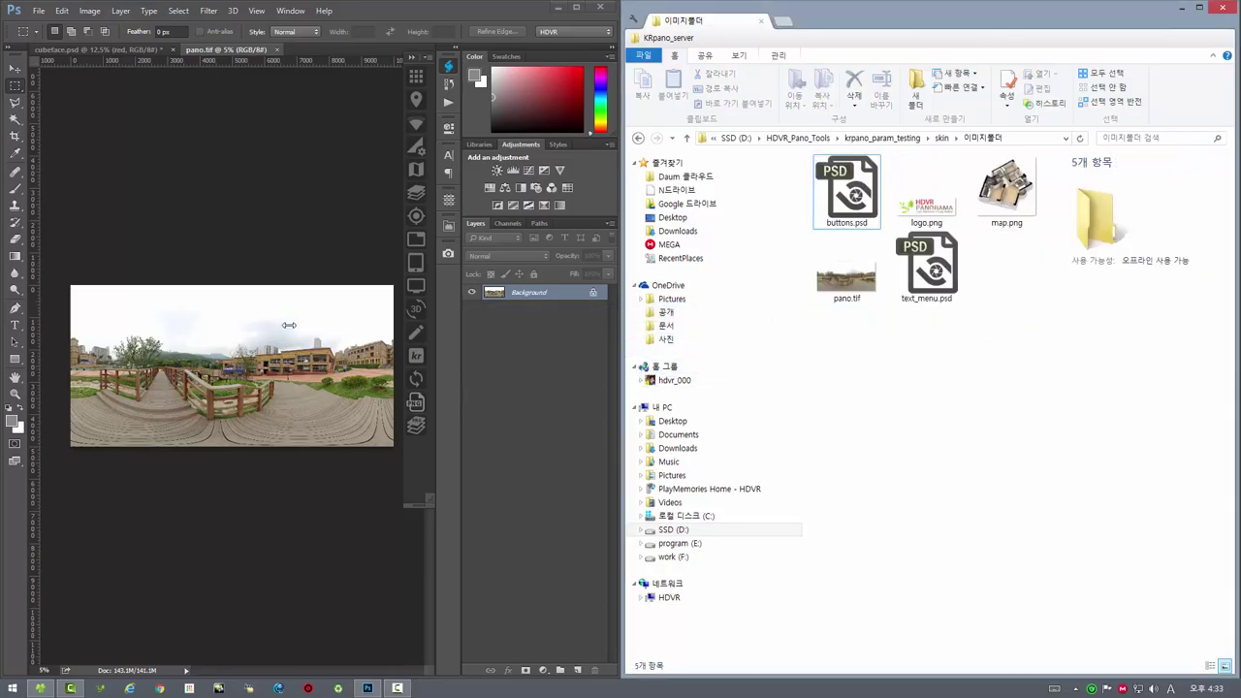
Start a Flash-only SWF krpano build of pano.tif from the panorama dialog.
{"action": "left_click", "coordinate": [417, 357]}
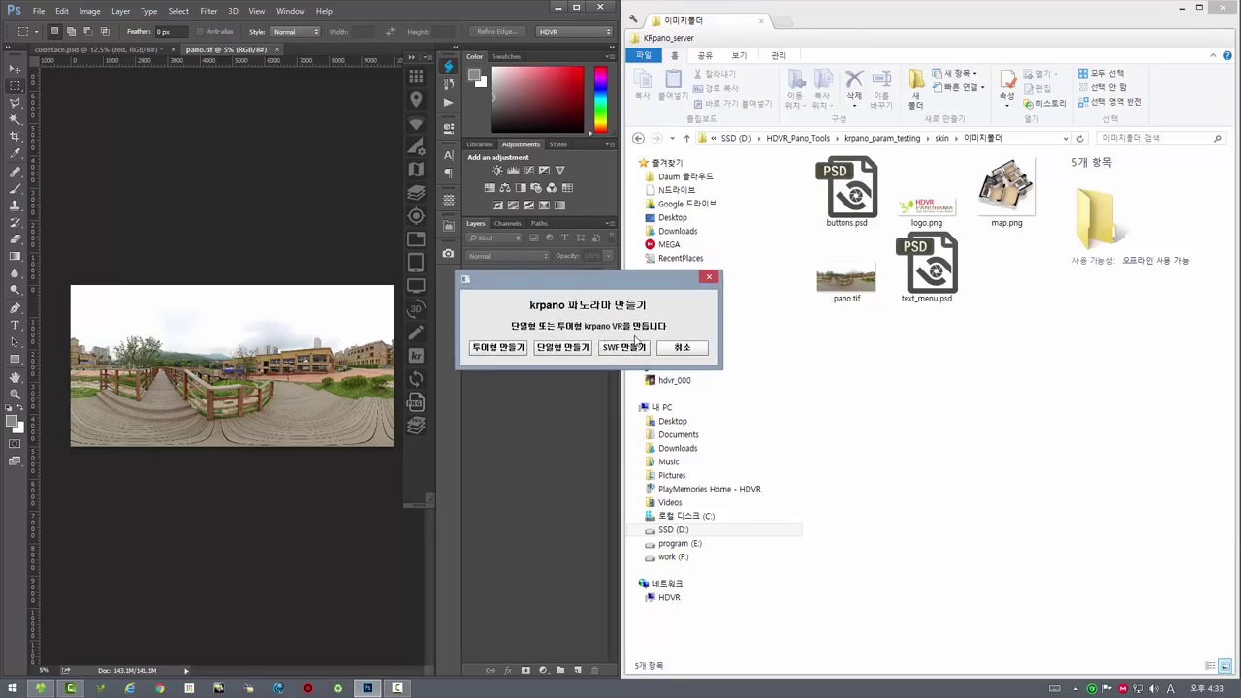
{"action": "left_click", "coordinate": [610, 355]}
{"action": "left_click_drag", "start_coordinate": [614, 294], "coordinate": [520, 314]}
{"action": "left_click", "coordinate": [532, 365]}
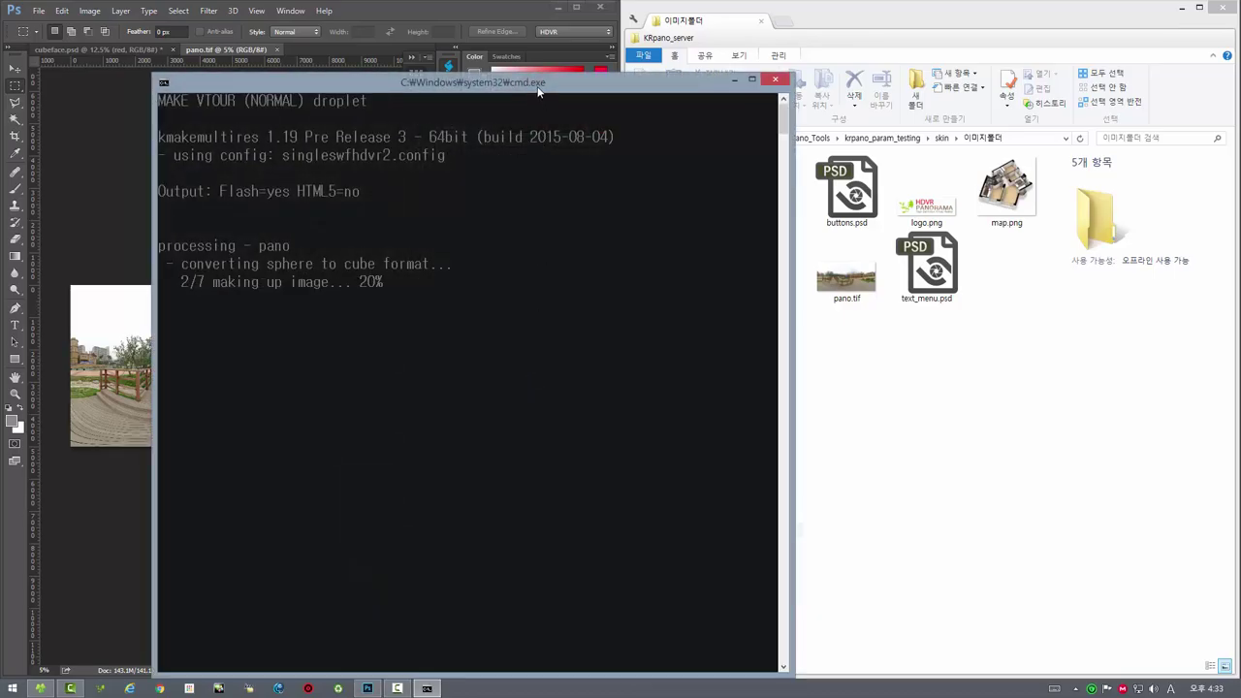
{"action": "left_click_drag", "start_coordinate": [540, 98], "coordinate": [417, 30]}
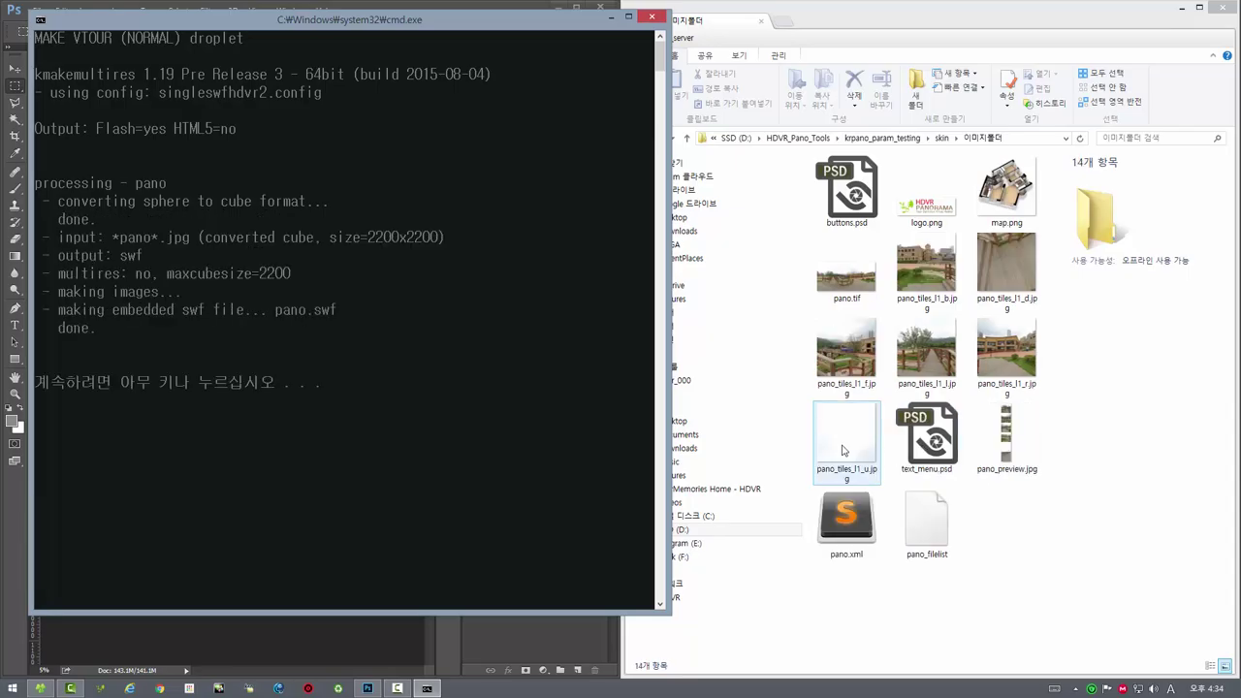
View the new pano.swf fullscreen in Flash Player, looking toward the curved building and round tower.
{"action": "key", "text": "Return"}
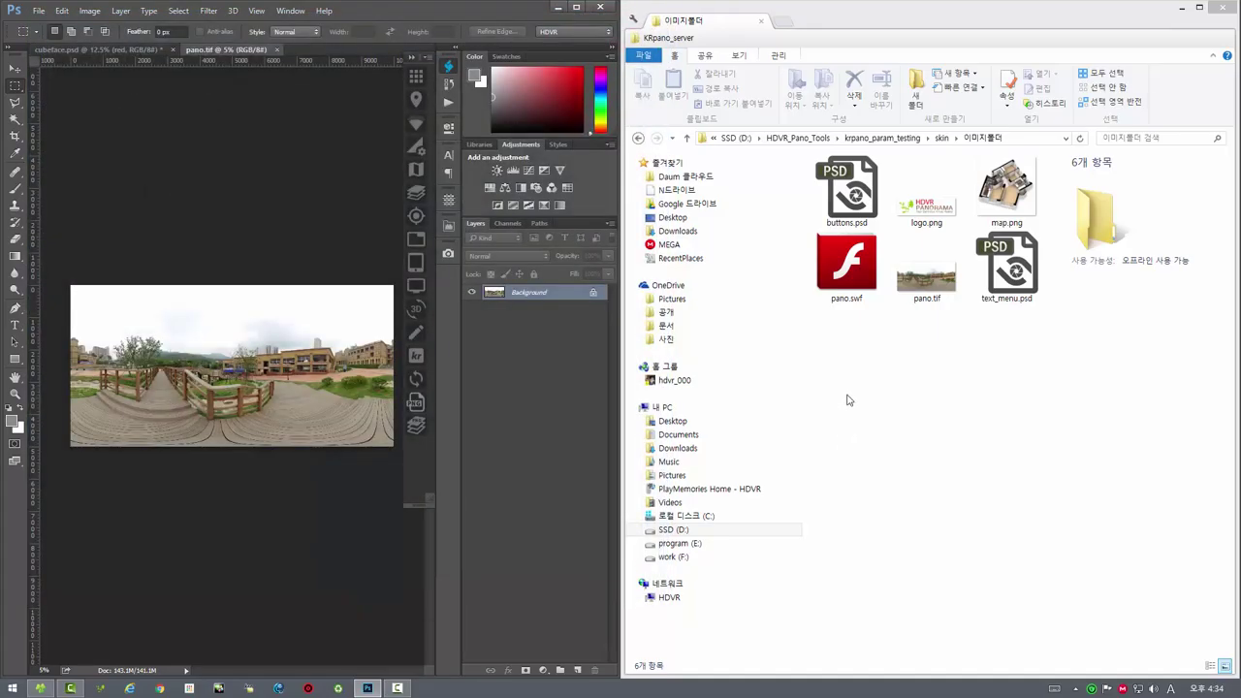
{"action": "left_click", "coordinate": [862, 278]}
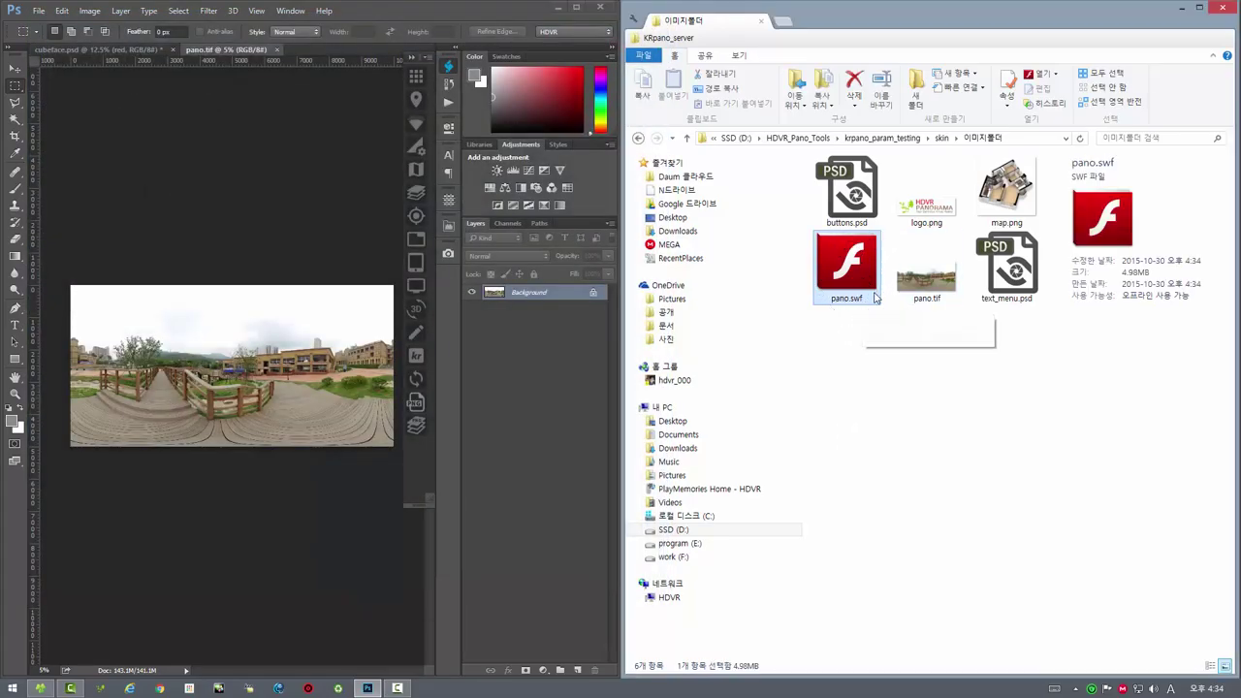
{"action": "double_click", "coordinate": [843, 269]}
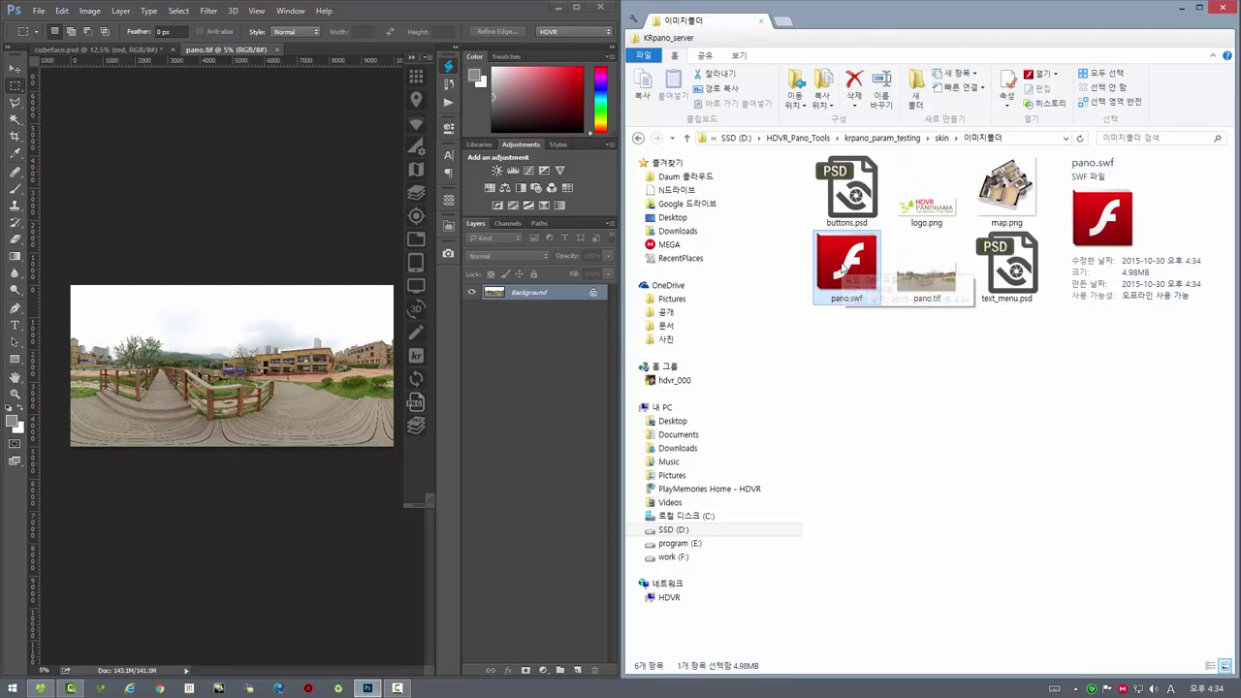
{"action": "left_click_drag", "start_coordinate": [435, 57], "coordinate": [499, 84]}
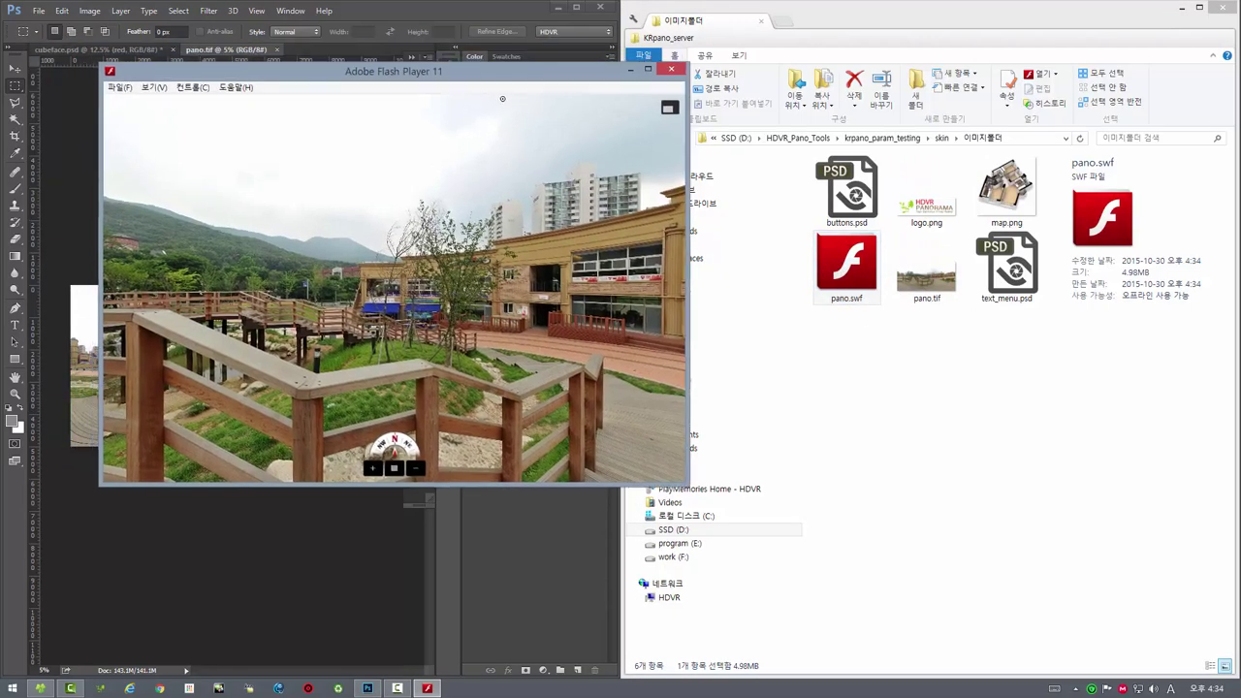
{"action": "key", "text": "ctrl+f"}
{"action": "left_click_drag", "start_coordinate": [633, 139], "coordinate": [539, 374]}
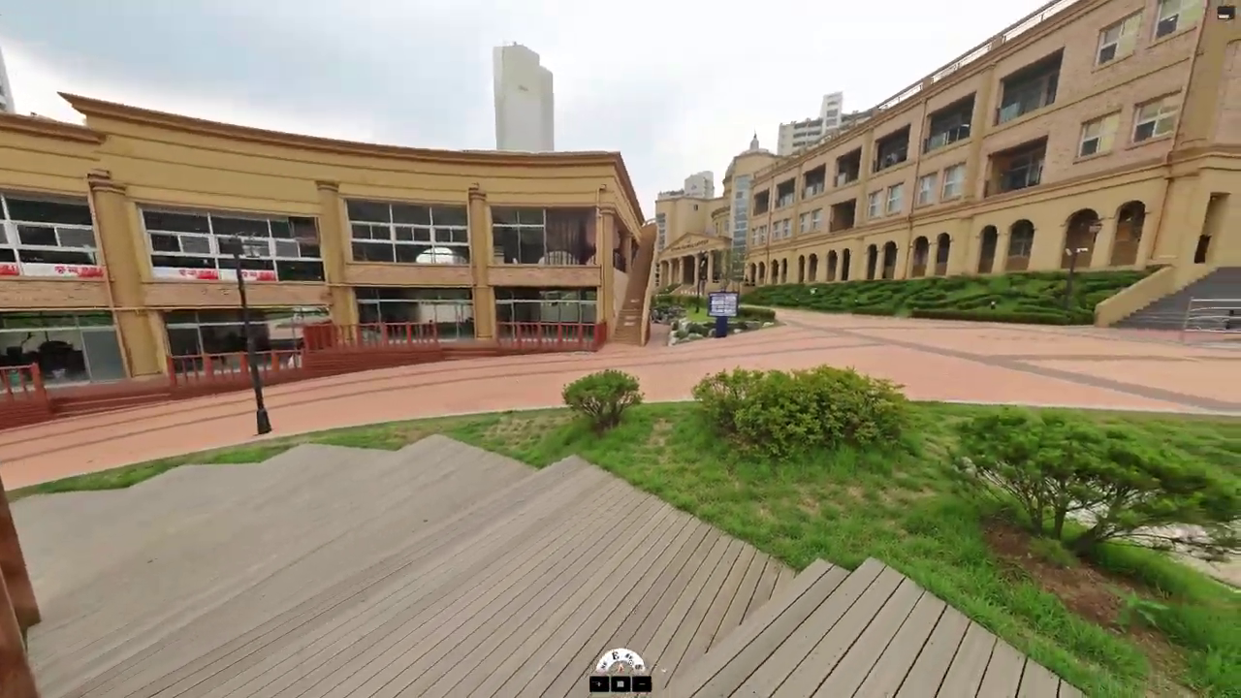
{"action": "left_click_drag", "start_coordinate": [665, 690], "coordinate": [543, 679]}
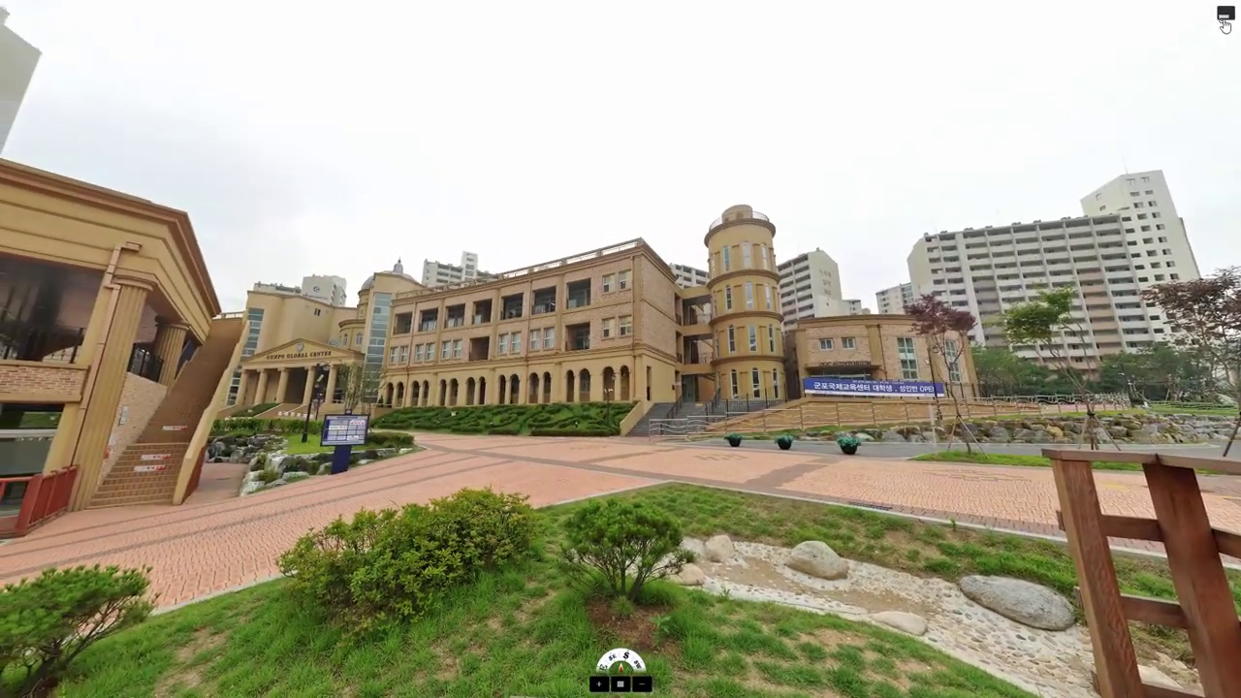
{"action": "left_click", "coordinate": [1223, 17]}
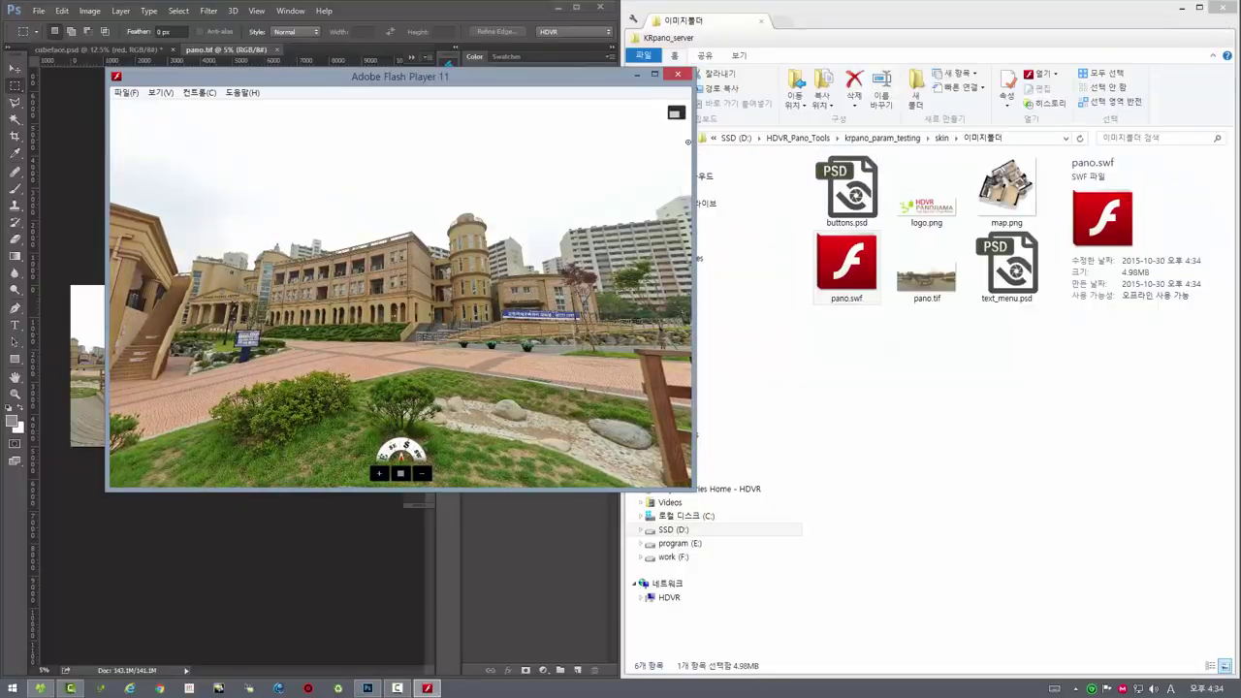
{"action": "left_click", "coordinate": [677, 75]}
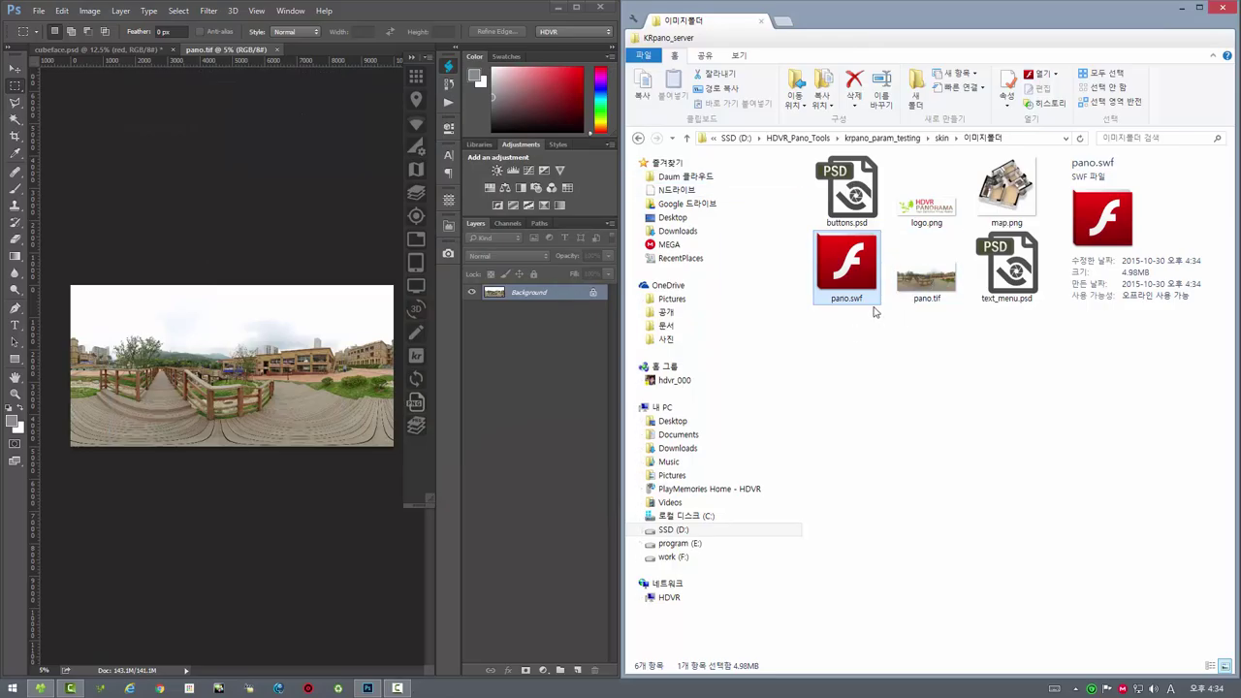
Preview pano.swf again facing the boardwalk, then delete pano.swf from the folder.
{"action": "double_click", "coordinate": [857, 277]}
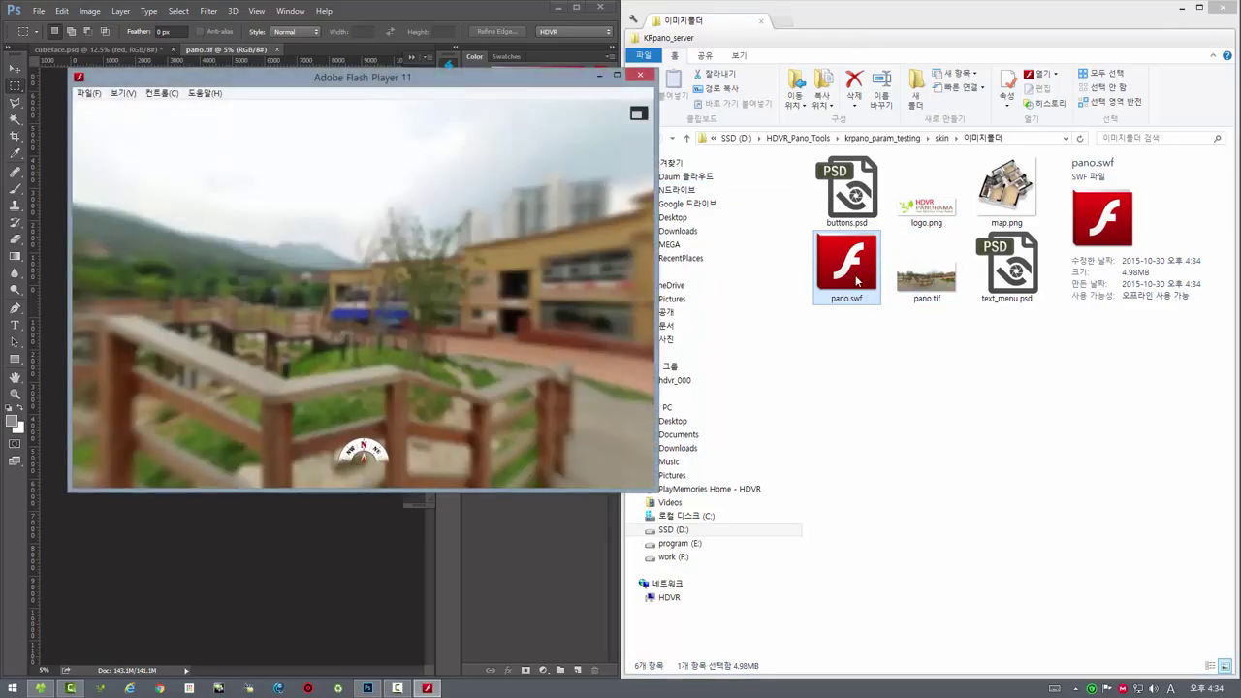
{"action": "left_click_drag", "start_coordinate": [426, 380], "coordinate": [417, 315]}
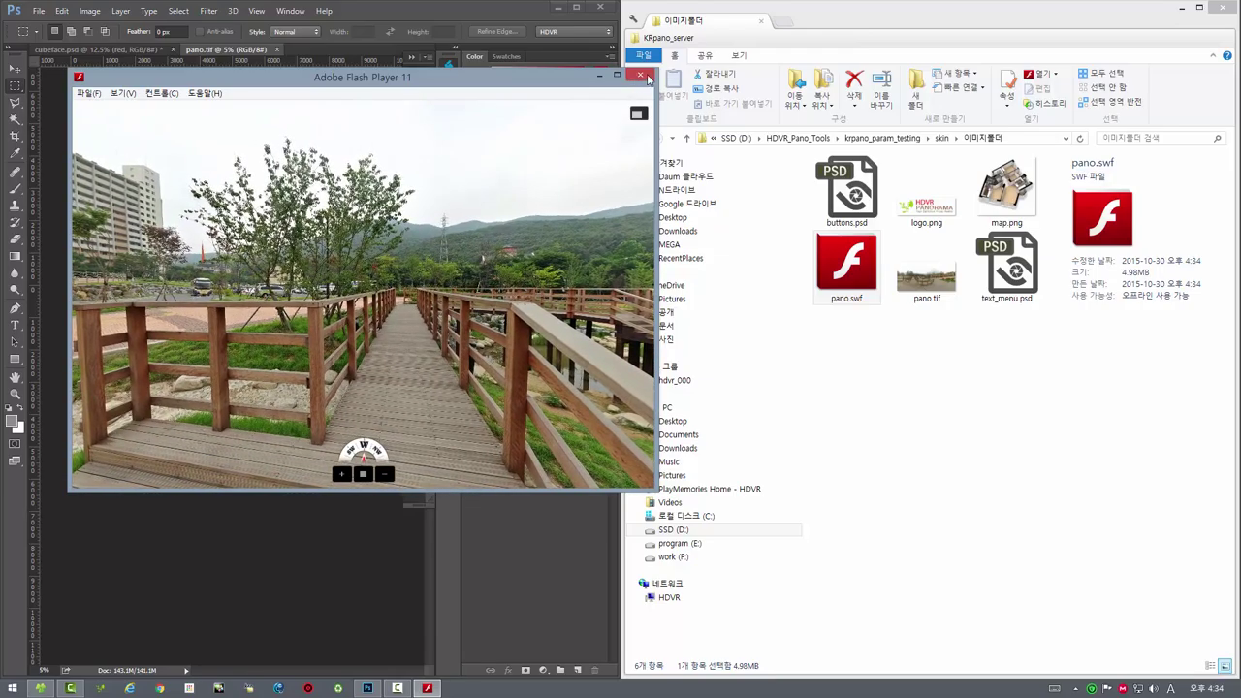
{"action": "key", "text": "alt+F4"}
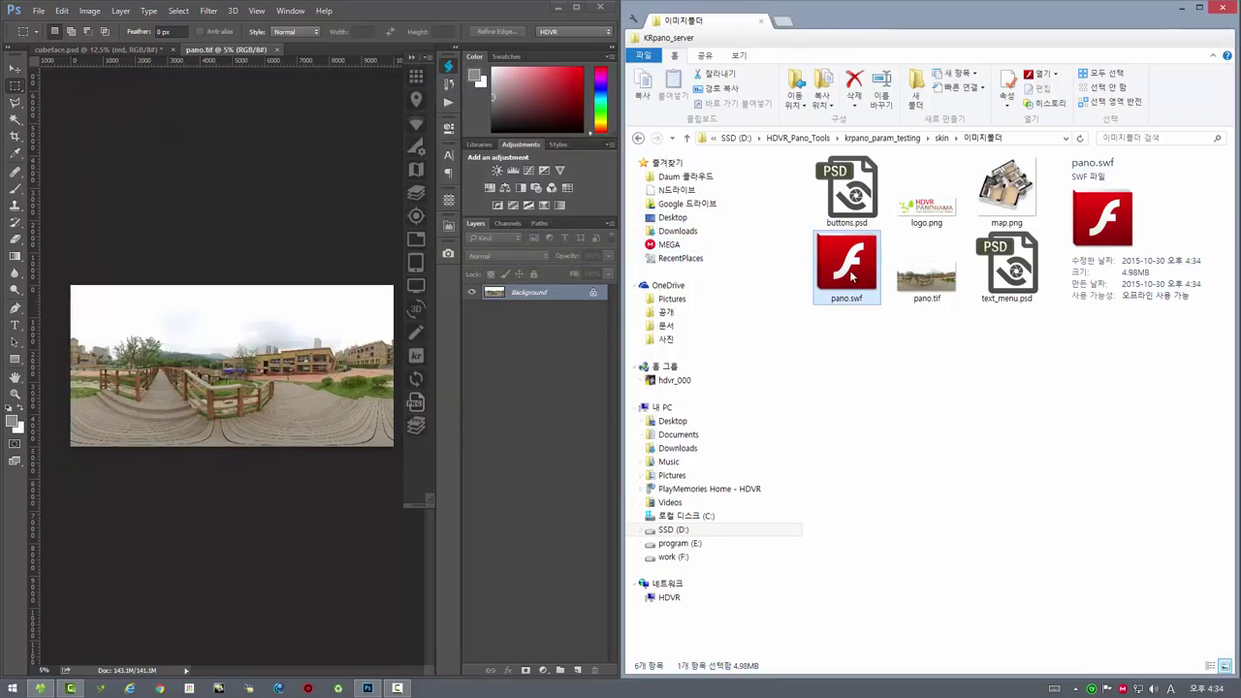
{"action": "key", "text": "Delete"}
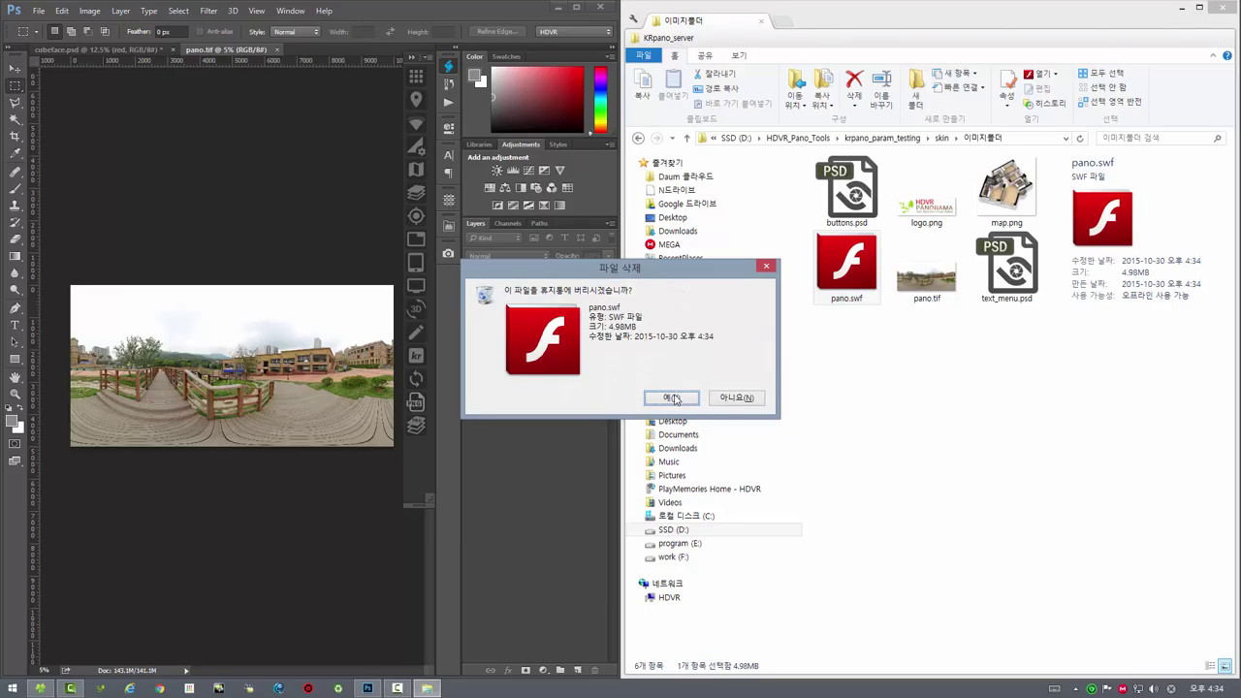
{"action": "left_click", "coordinate": [678, 394]}
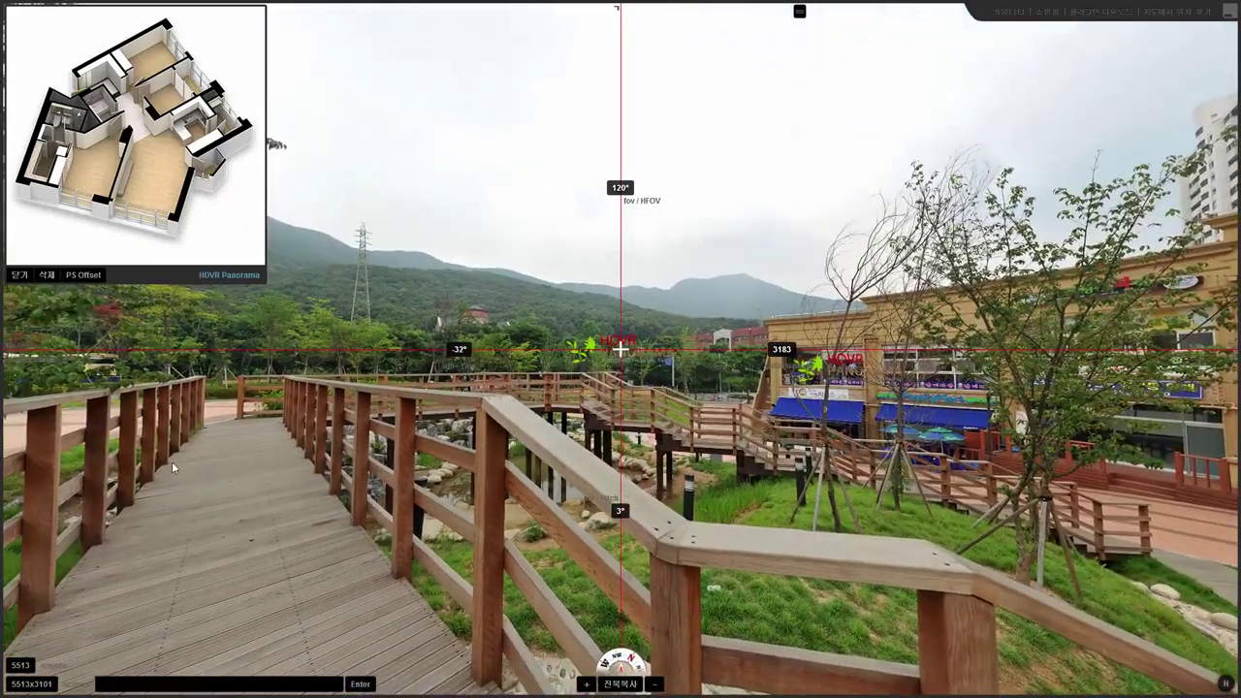
{"action": "mouse_move", "coordinate": [334, 461]}
{"action": "left_mouse_down"}
{"action": "mouse_move", "coordinate": [601, 494]}
{"action": "mouse_move", "coordinate": [702, 397]}
{"action": "left_mouse_up"}
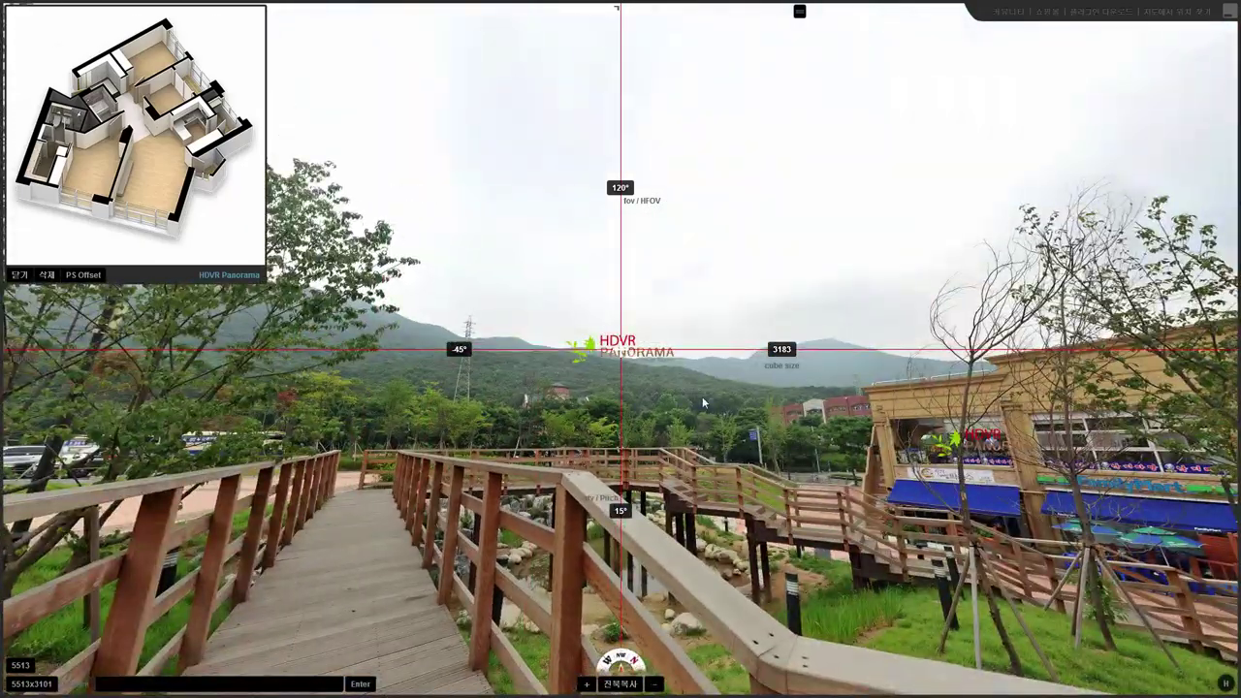
{"action": "left_click", "coordinate": [1229, 12]}
{"action": "left_click", "coordinate": [678, 109]}
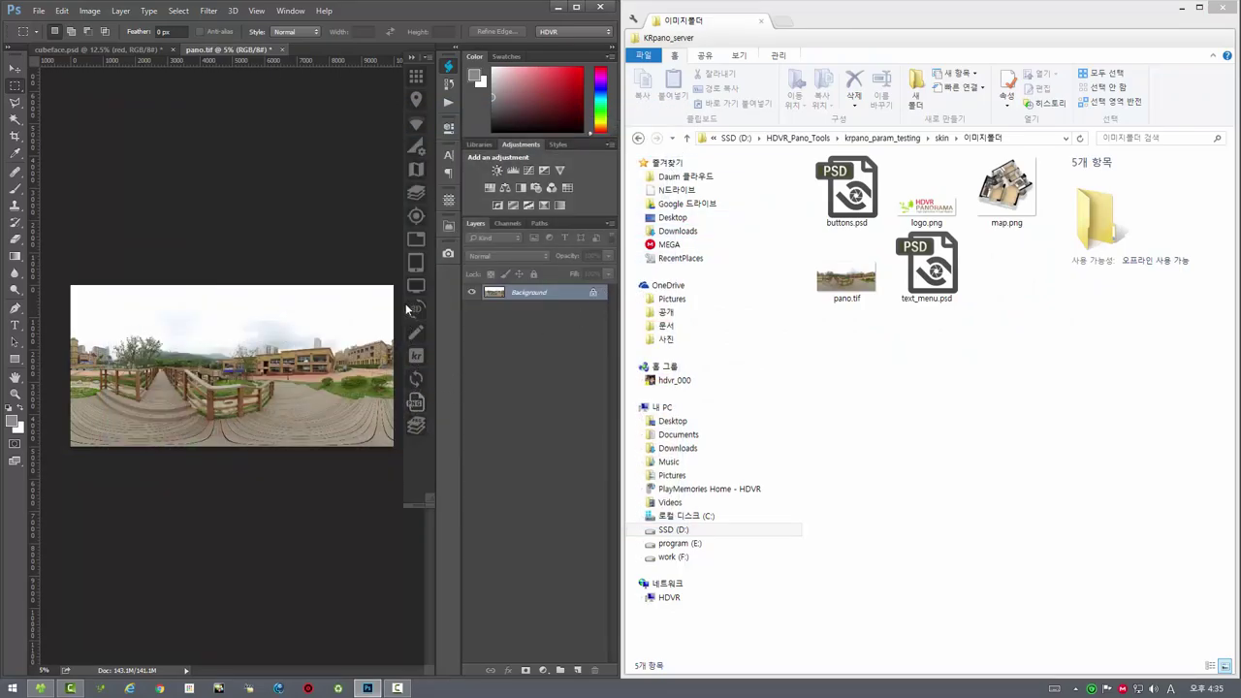
Preview the cubeface.psd cube room in Flash Player, tilting the view up, then close it.
{"action": "left_click", "coordinate": [112, 48]}
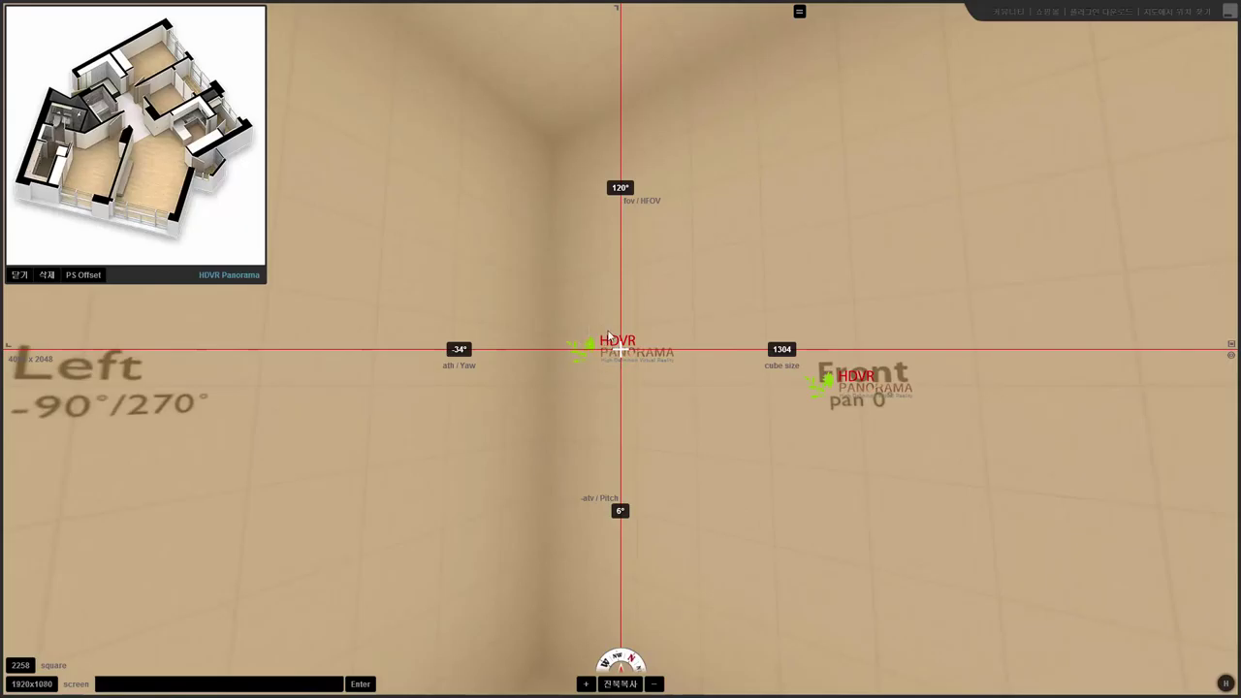
{"action": "left_click_drag", "start_coordinate": [421, 255], "coordinate": [456, 276]}
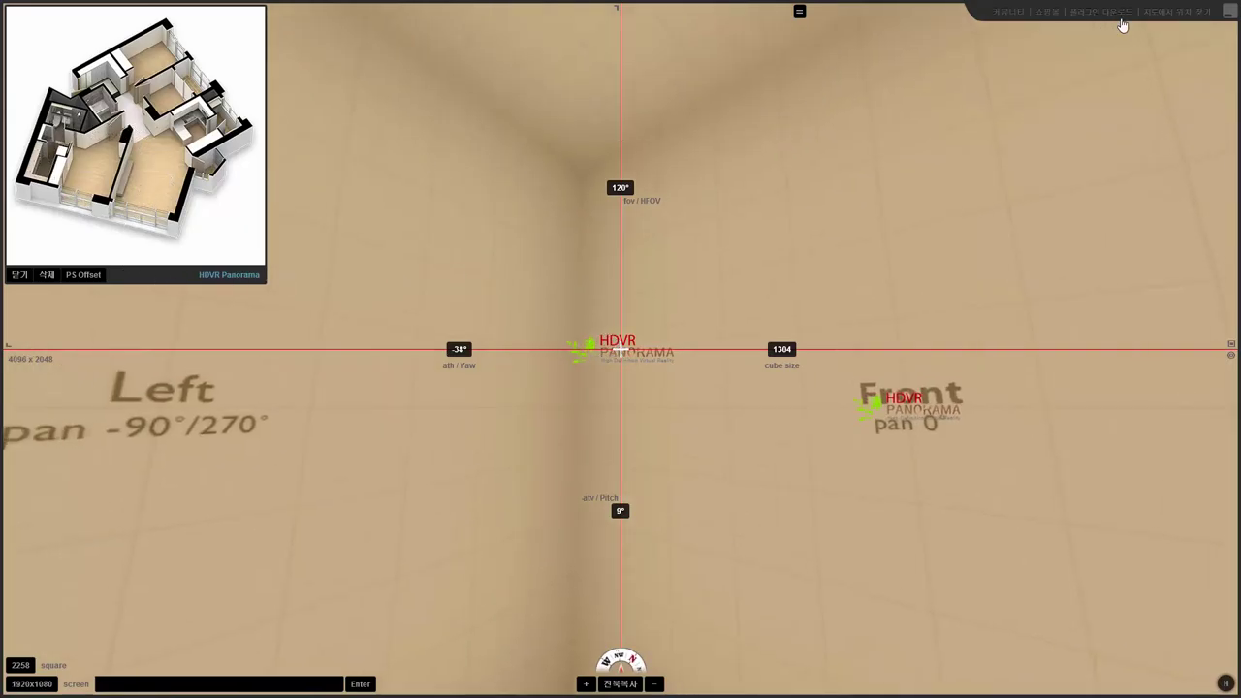
{"action": "left_click", "coordinate": [1223, 17]}
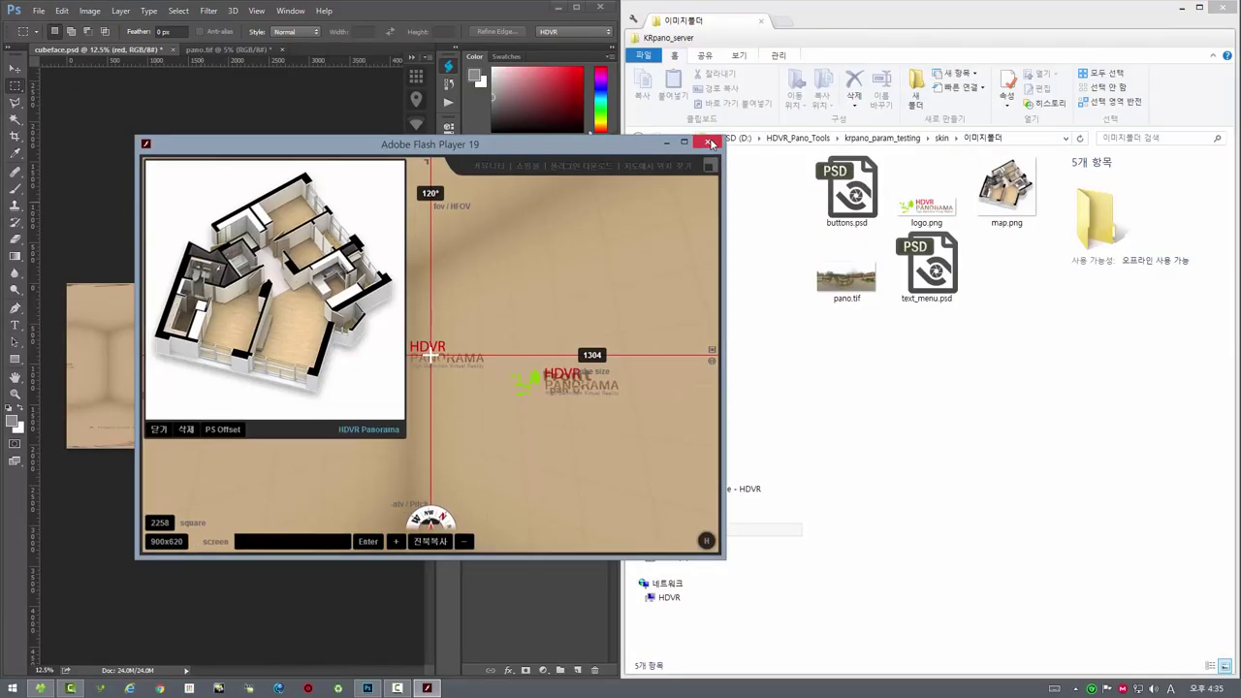
{"action": "left_click", "coordinate": [707, 142]}
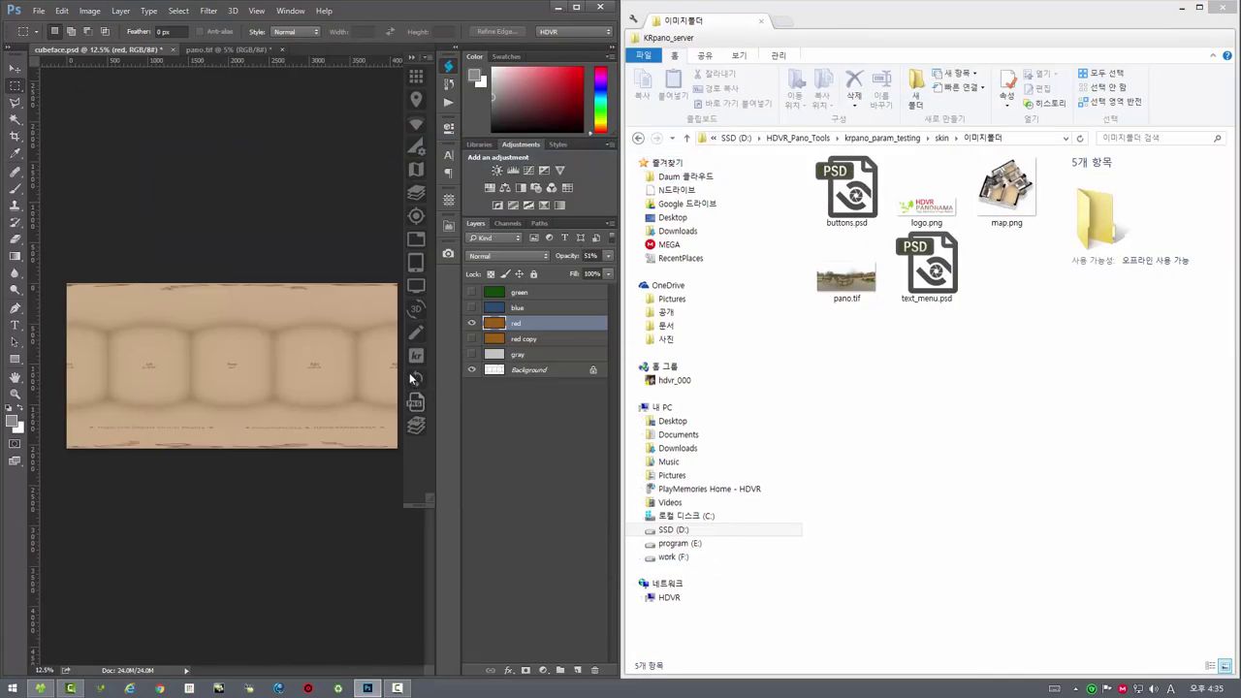
Reset the HDVR panorama editor with 초기화하기 and acknowledge the completion message.
{"action": "left_click", "coordinate": [416, 379]}
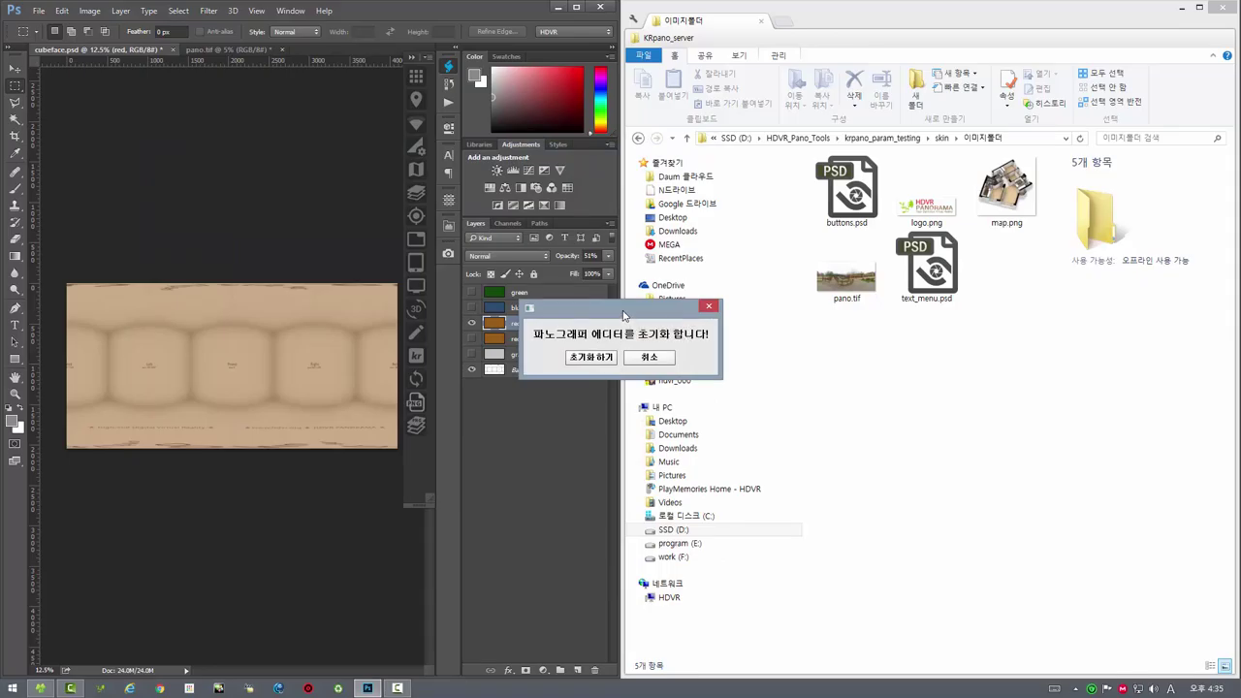
{"action": "left_click_drag", "start_coordinate": [624, 316], "coordinate": [560, 316]}
{"action": "left_click", "coordinate": [536, 357]}
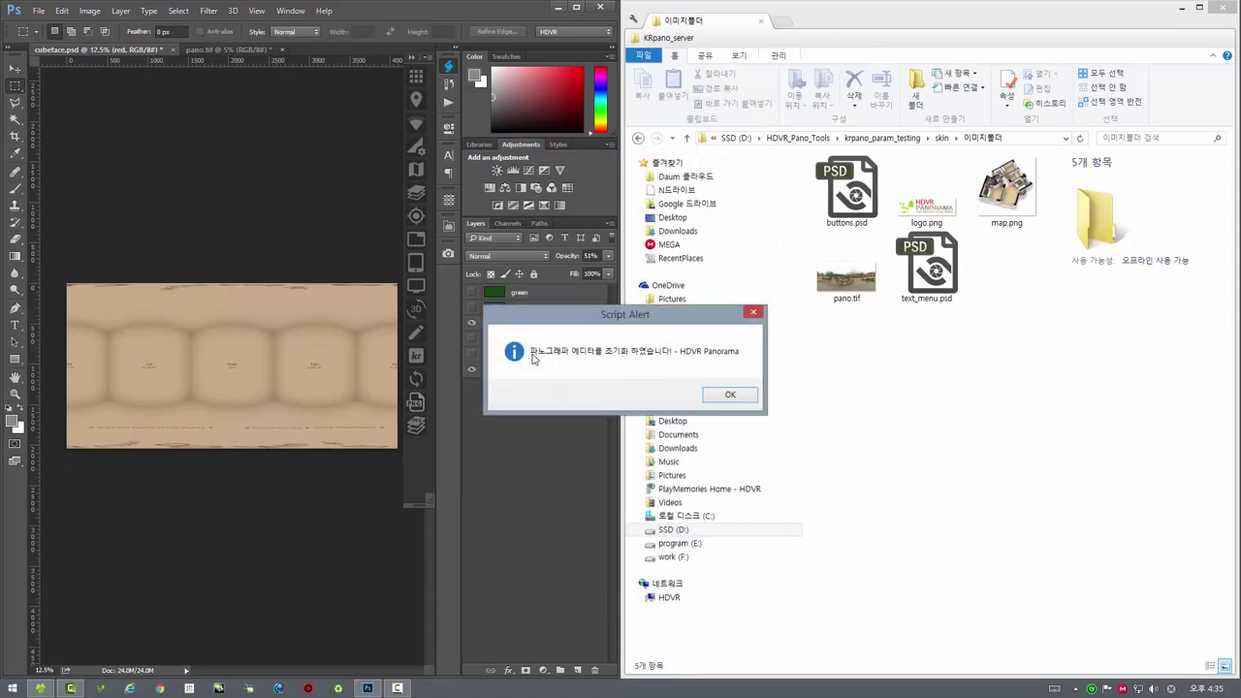
{"action": "left_click", "coordinate": [717, 397]}
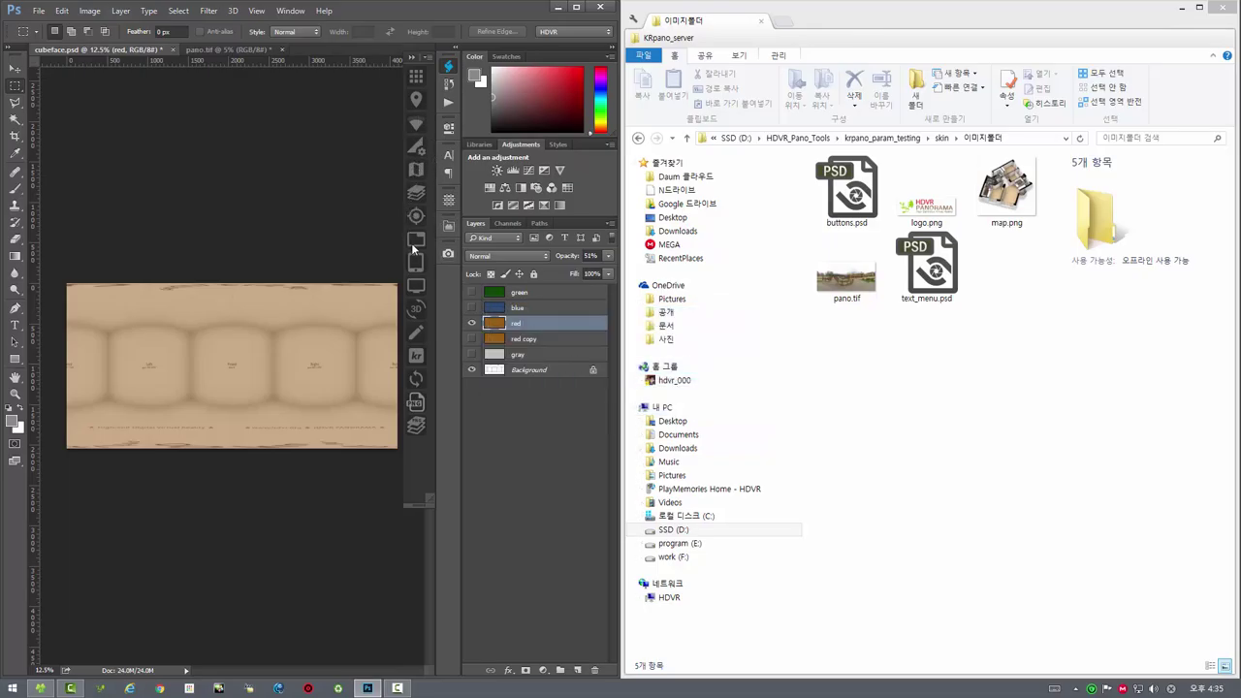
Preview the cube room again with the empty map inset, looking around before closing.
{"action": "left_click", "coordinate": [415, 243]}
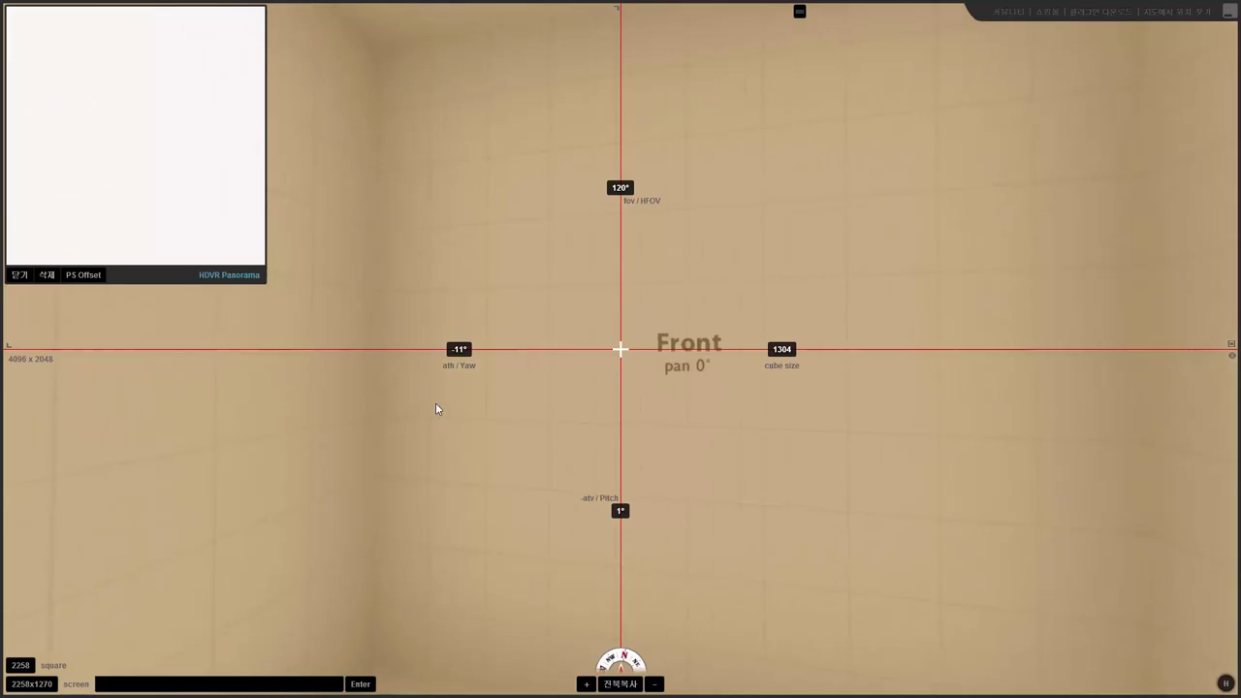
{"action": "left_click_drag", "start_coordinate": [435, 403], "coordinate": [372, 403]}
{"action": "left_click_drag", "start_coordinate": [737, 422], "coordinate": [936, 368]}
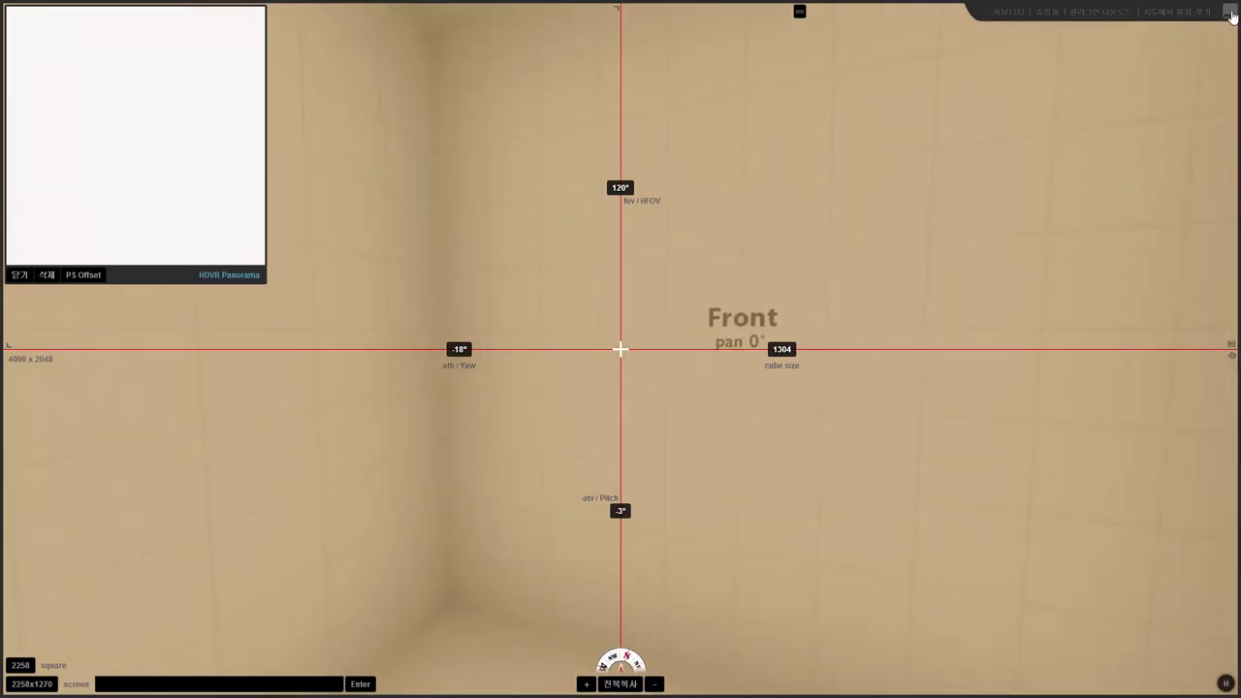
{"action": "left_click", "coordinate": [1228, 11]}
{"action": "left_click", "coordinate": [592, 25]}
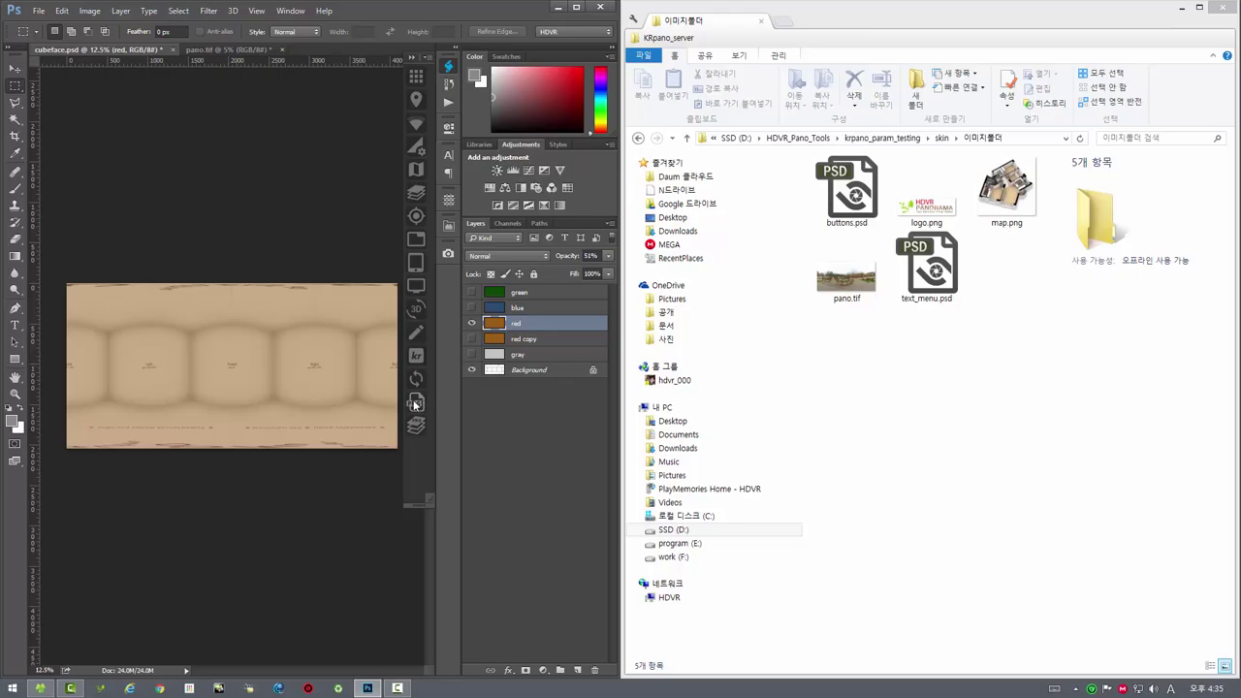
Close pano.tif and cubeface.psd without saving changes.
{"action": "left_click", "coordinate": [229, 49]}
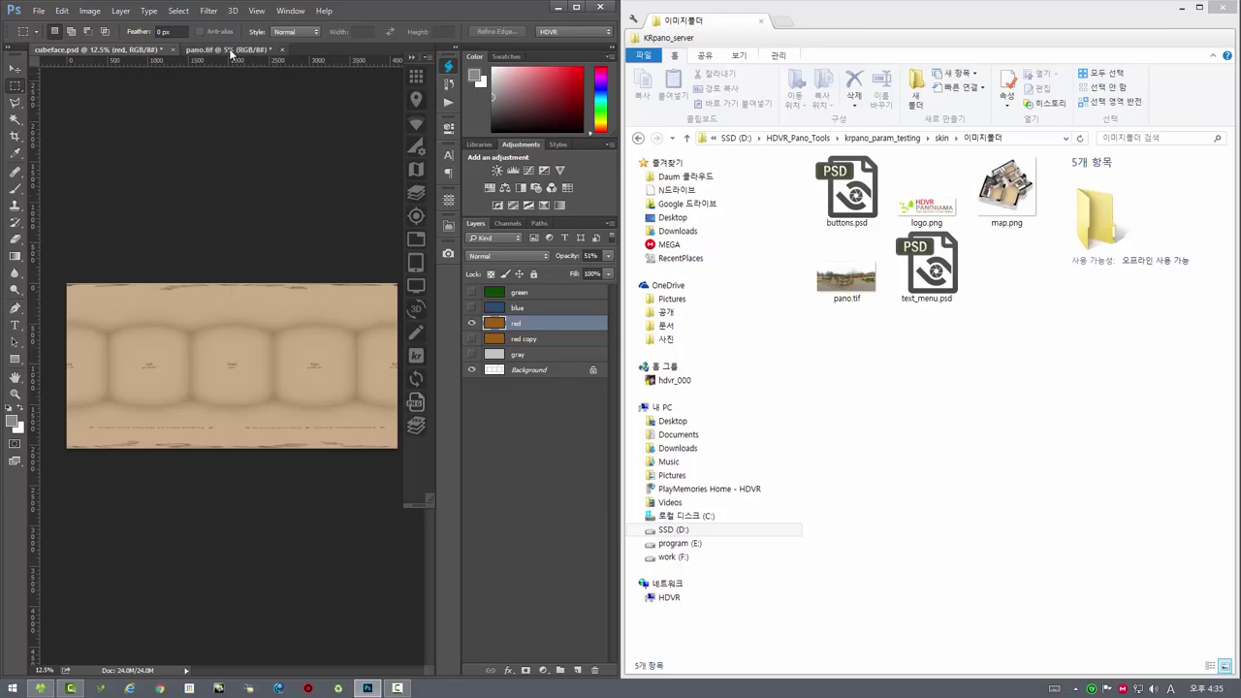
{"action": "left_click", "coordinate": [281, 49]}
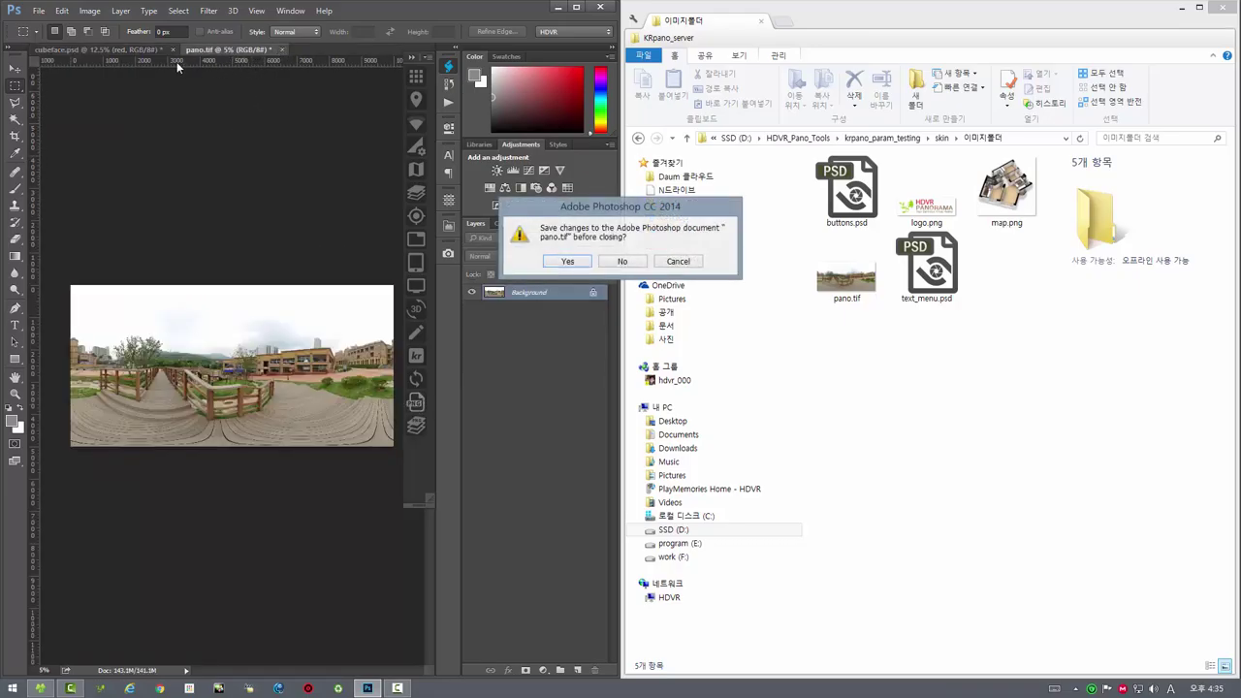
{"action": "left_click", "coordinate": [622, 261]}
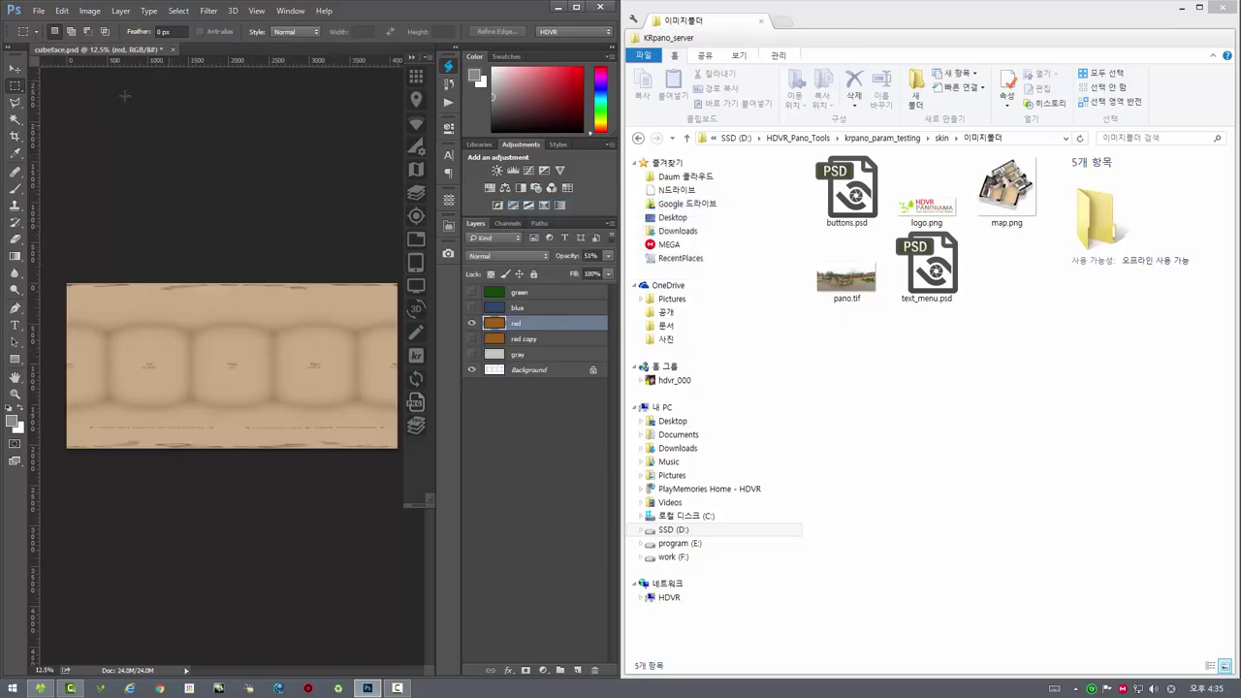
{"action": "left_click", "coordinate": [173, 49]}
{"action": "left_click", "coordinate": [627, 258]}
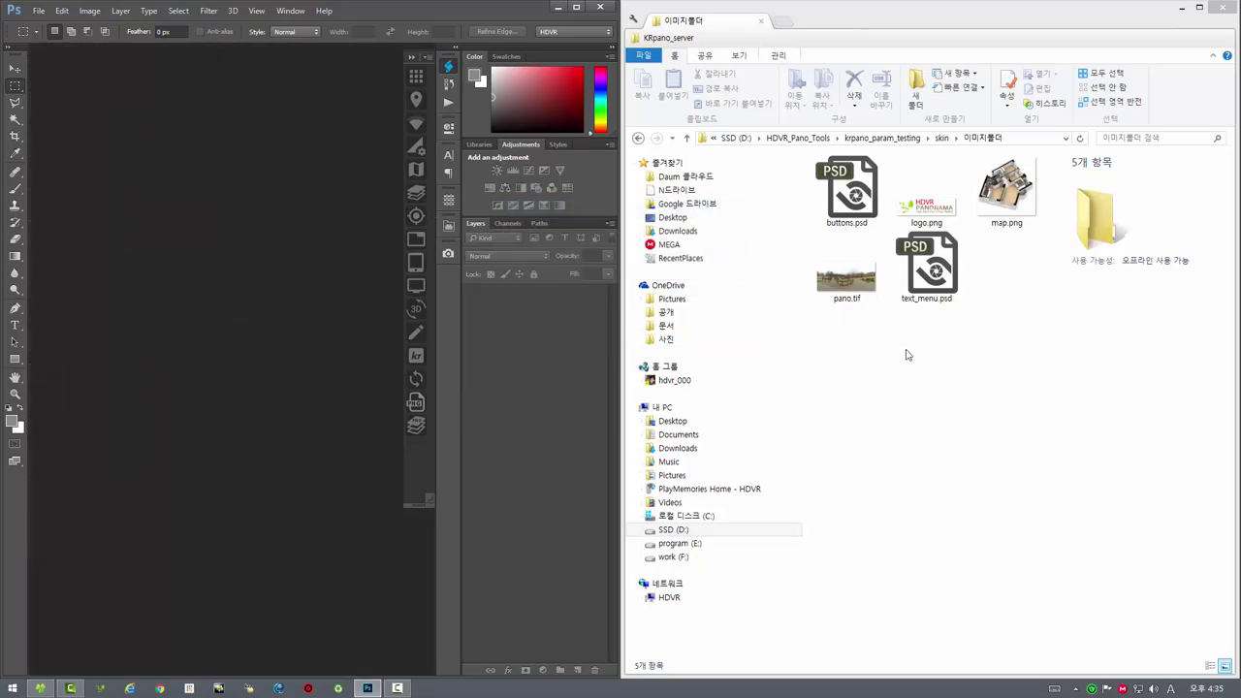
Open text_menu.psd and export its toprightmenu layer as toprightmenu.png.
{"action": "left_click_drag", "start_coordinate": [938, 274], "coordinate": [154, 290]}
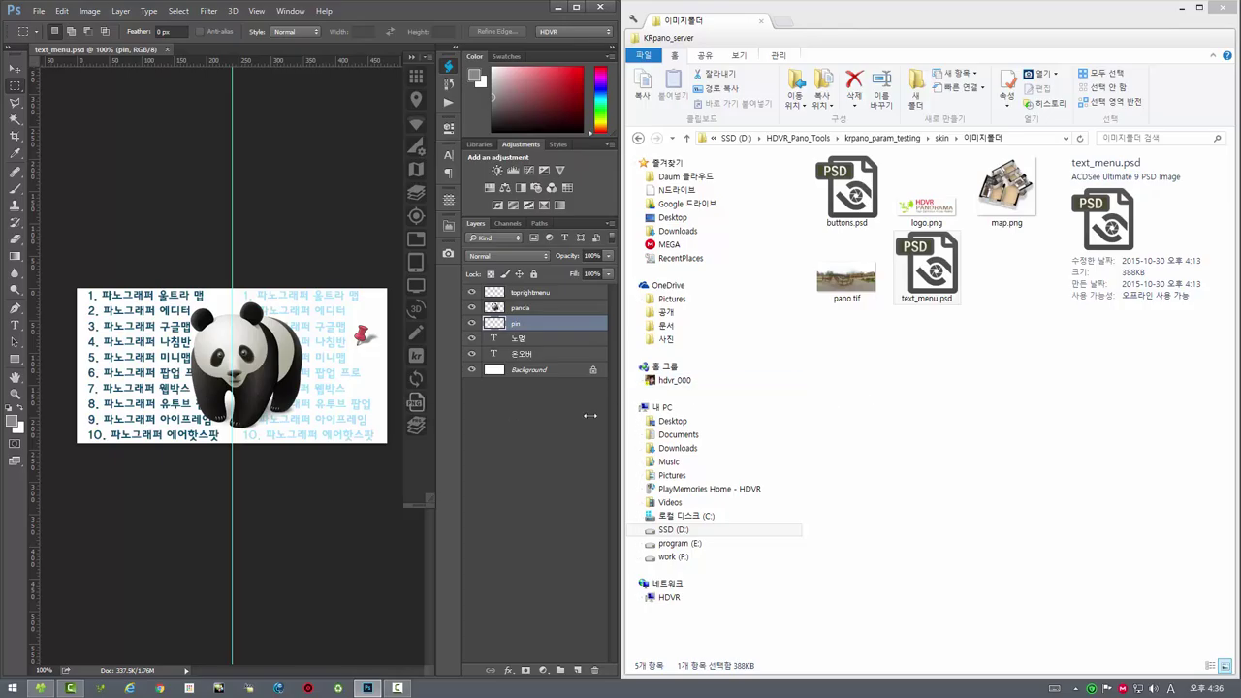
{"action": "left_click", "coordinate": [548, 292]}
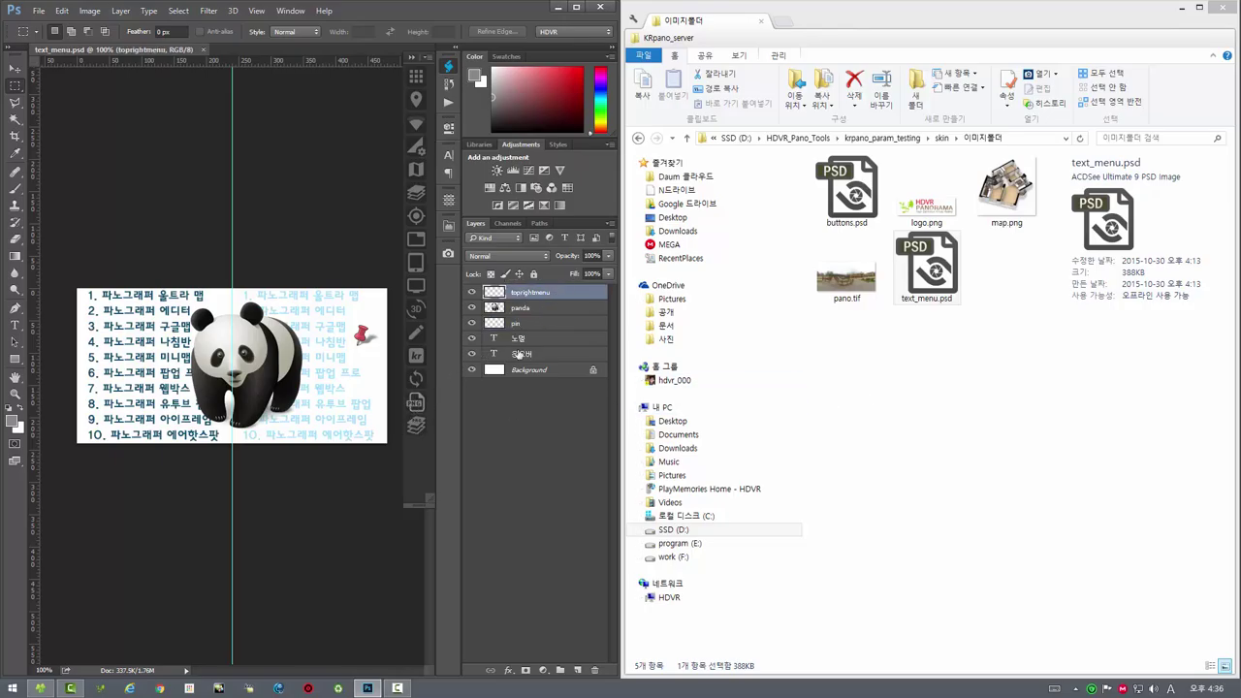
{"action": "left_click", "coordinate": [415, 404]}
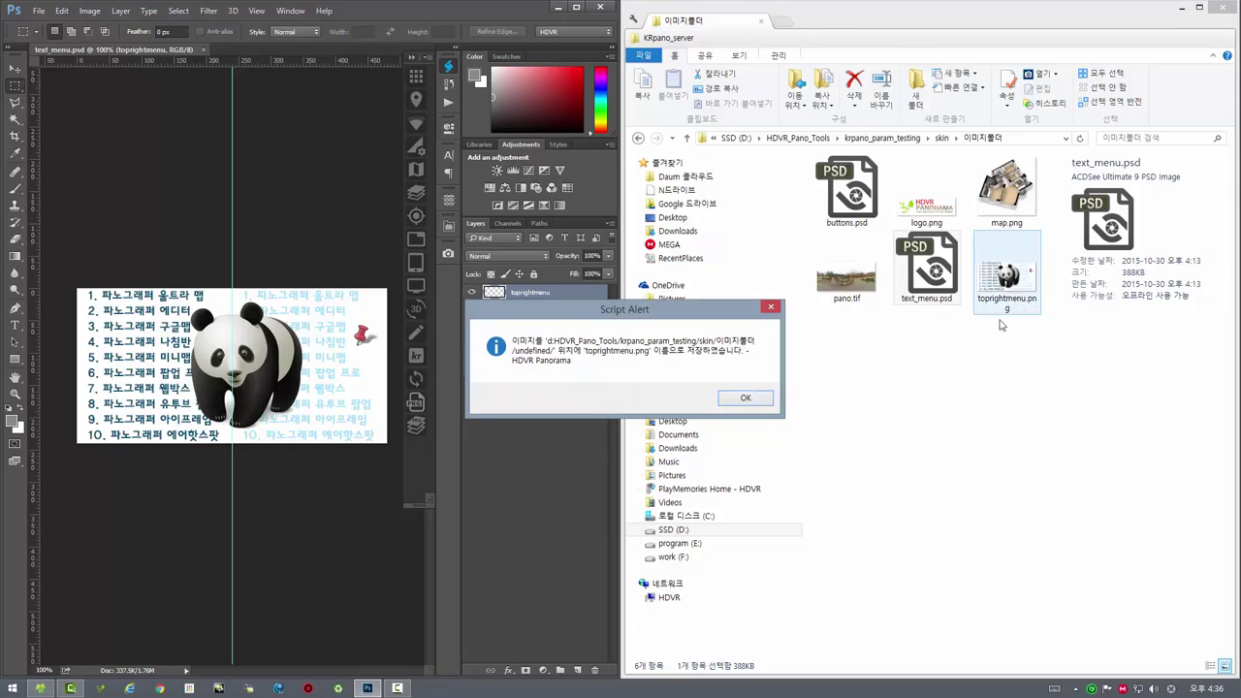
{"action": "left_click", "coordinate": [731, 403]}
{"action": "left_click", "coordinate": [1008, 291]}
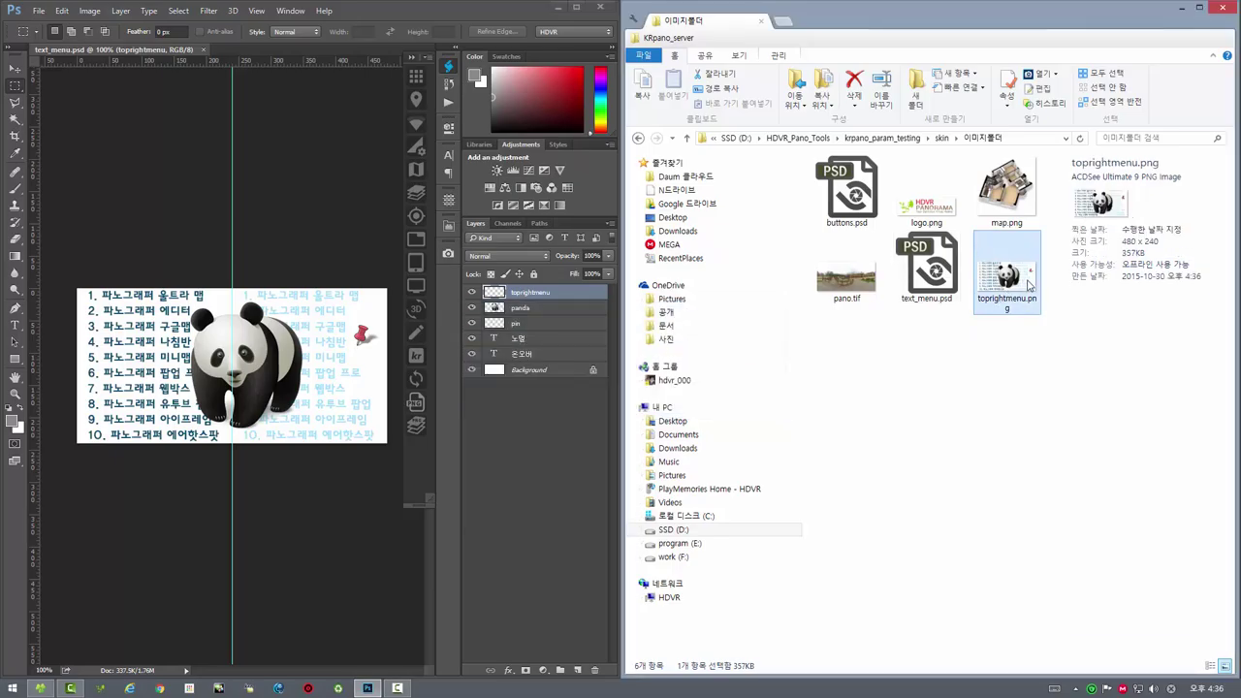
Delete the old toprightmenu.png and re-export the toprightmenu layer with the export script.
{"action": "key", "text": "Delete"}
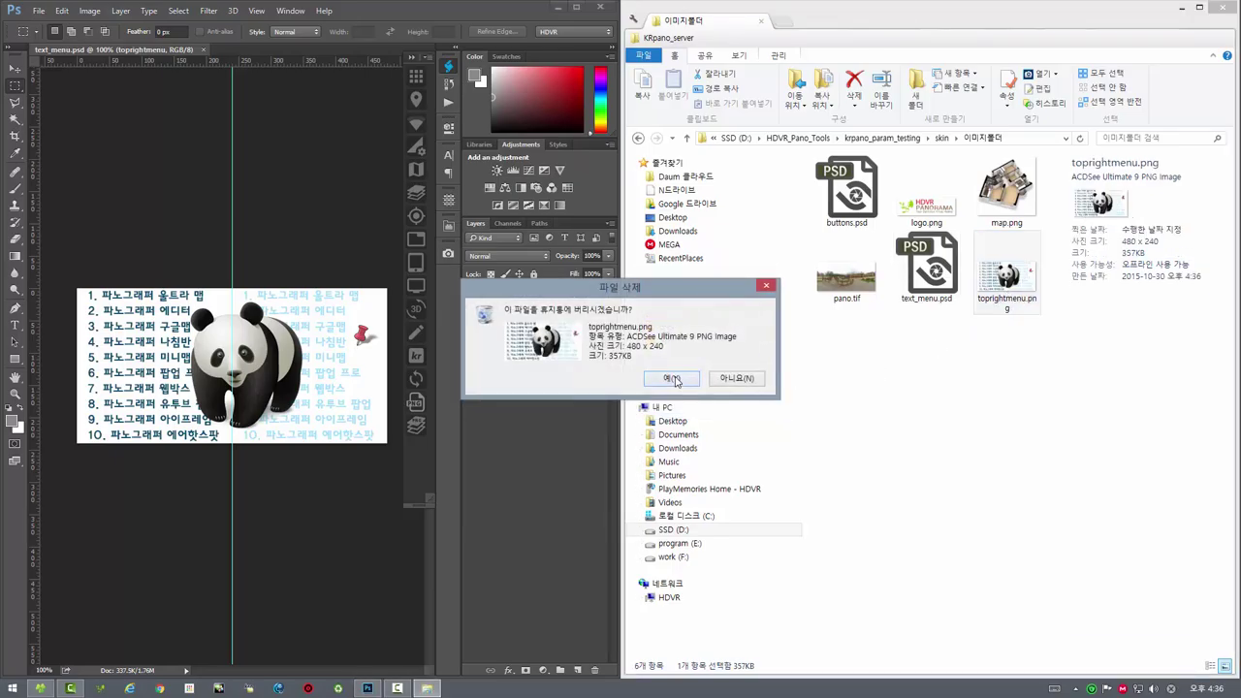
{"action": "key", "text": "Return"}
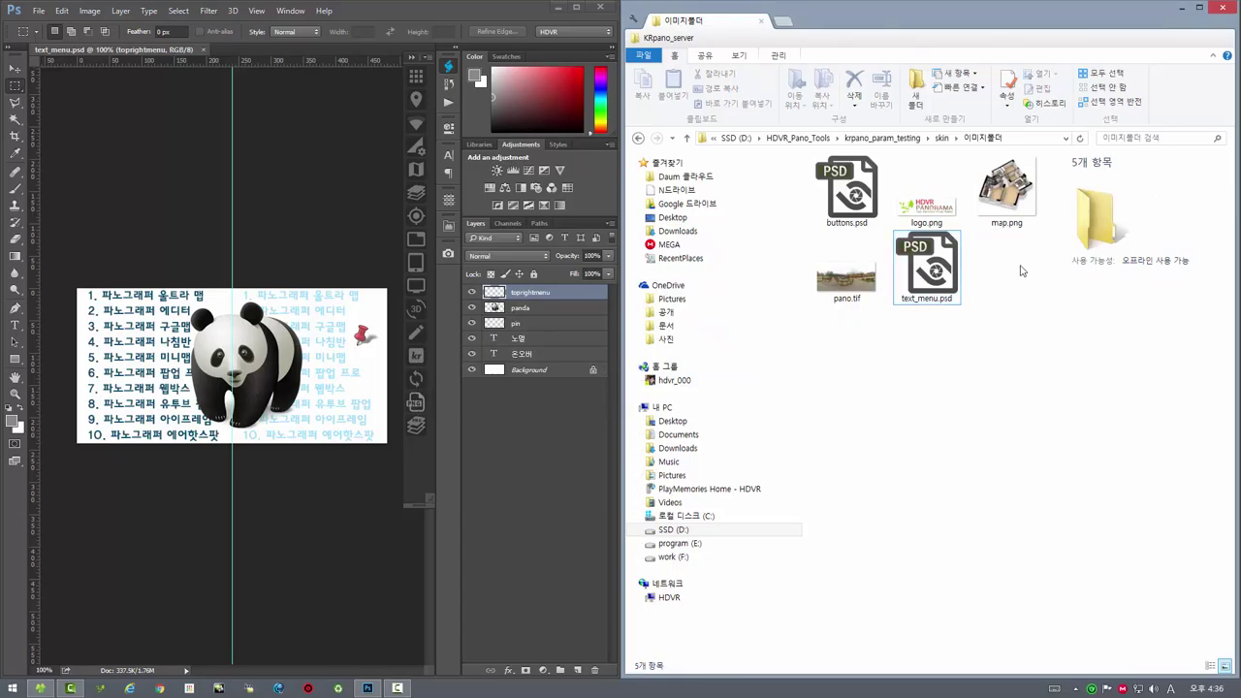
{"action": "left_click", "coordinate": [415, 405]}
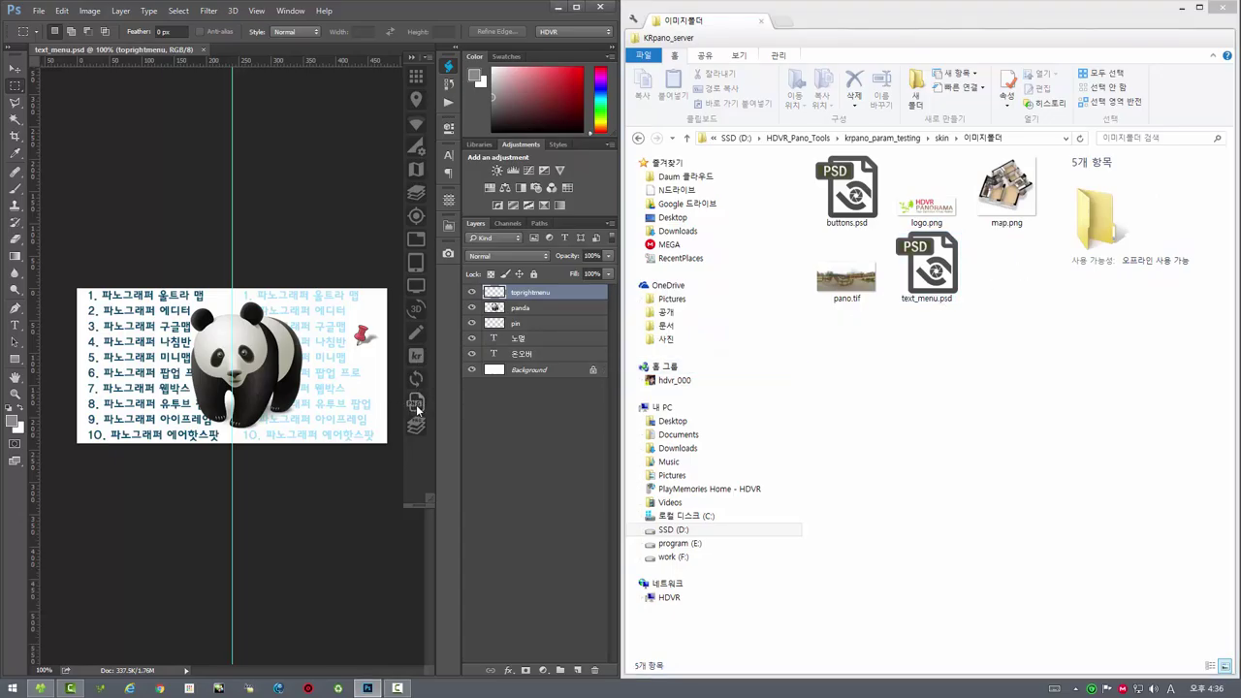
{"action": "left_click", "coordinate": [722, 398]}
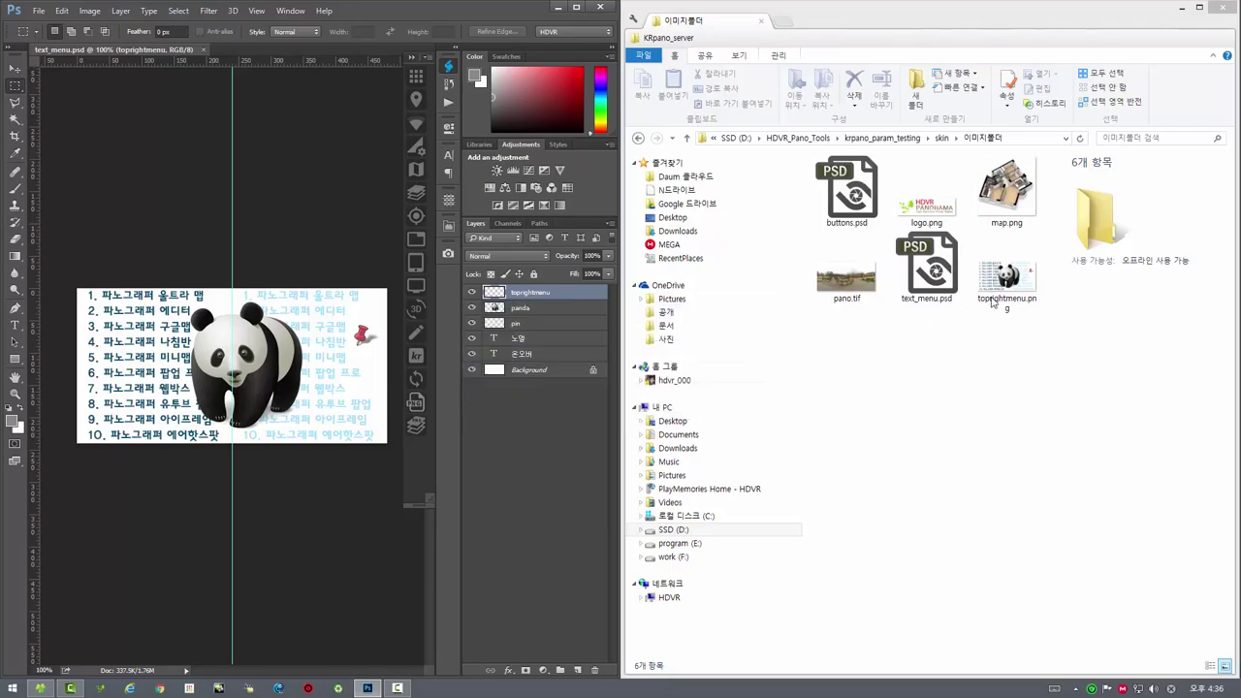
Open the new toprightmenu.png as its own document to preview it, then close it.
{"action": "left_click", "coordinate": [1006, 276]}
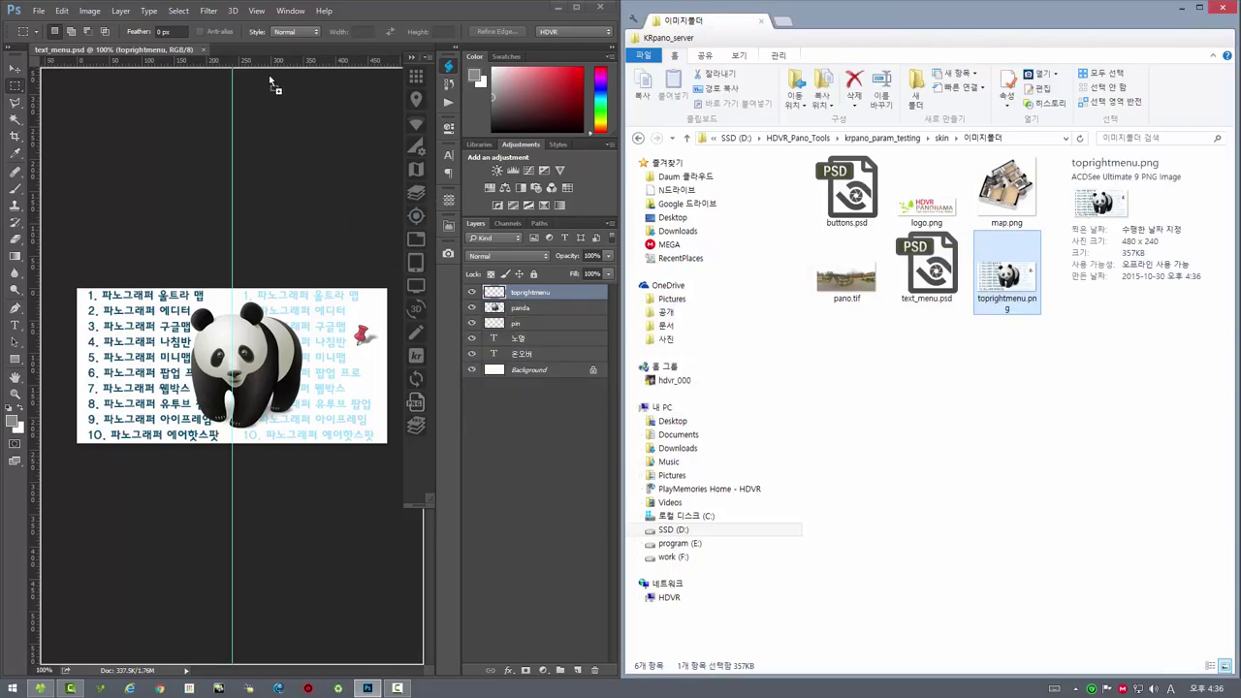
{"action": "left_click_drag", "start_coordinate": [851, 320], "coordinate": [255, 33]}
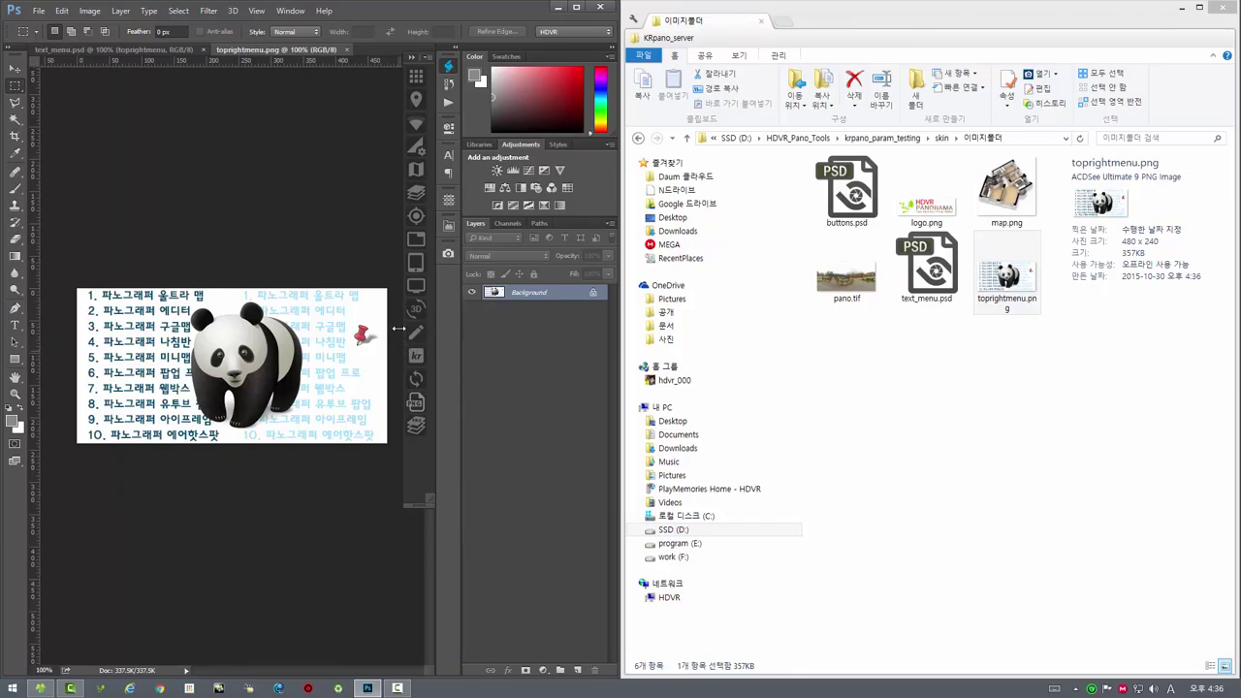
{"action": "left_click", "coordinate": [345, 51]}
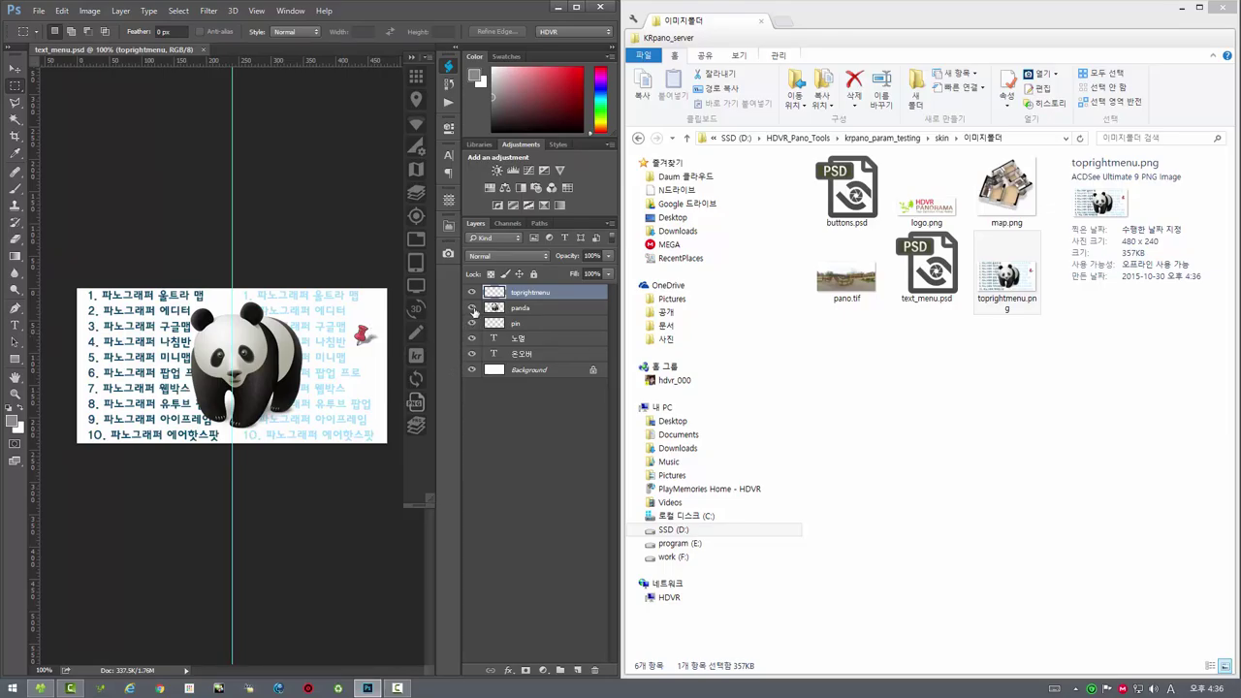
Hide the panda and pin layers and re-export toprightmenu.png with only the menu text.
{"action": "left_click", "coordinate": [472, 307]}
{"action": "left_click", "coordinate": [470, 325]}
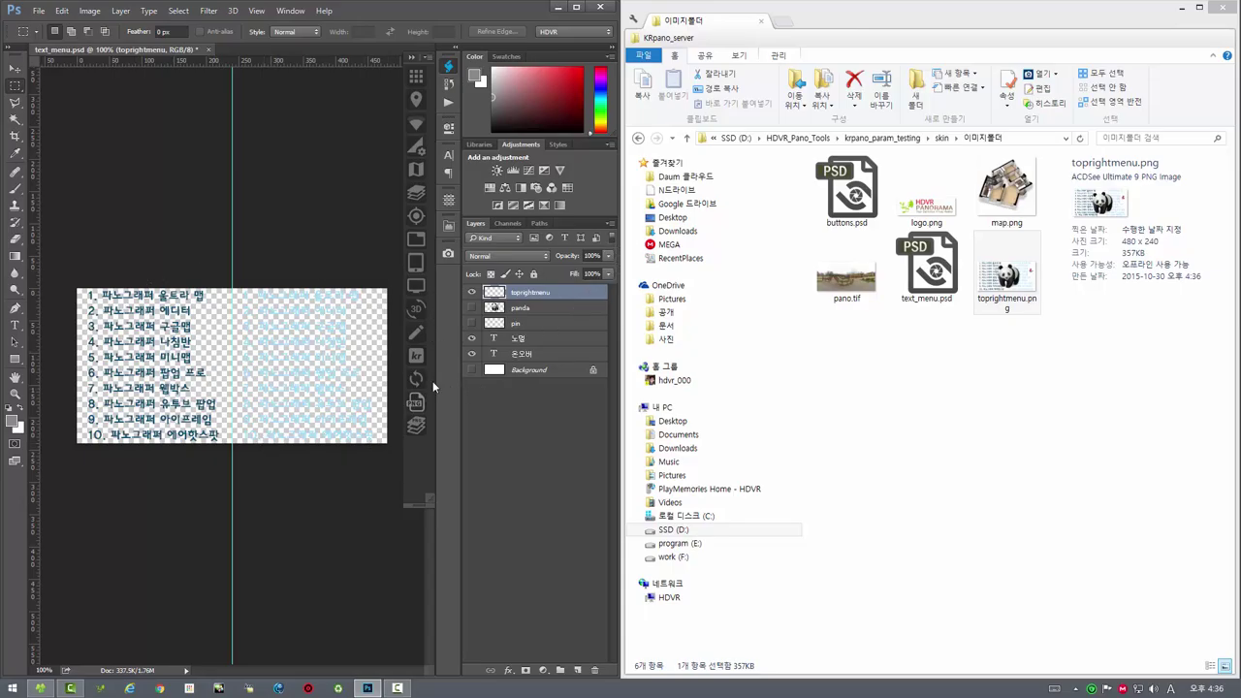
{"action": "left_click", "coordinate": [411, 404]}
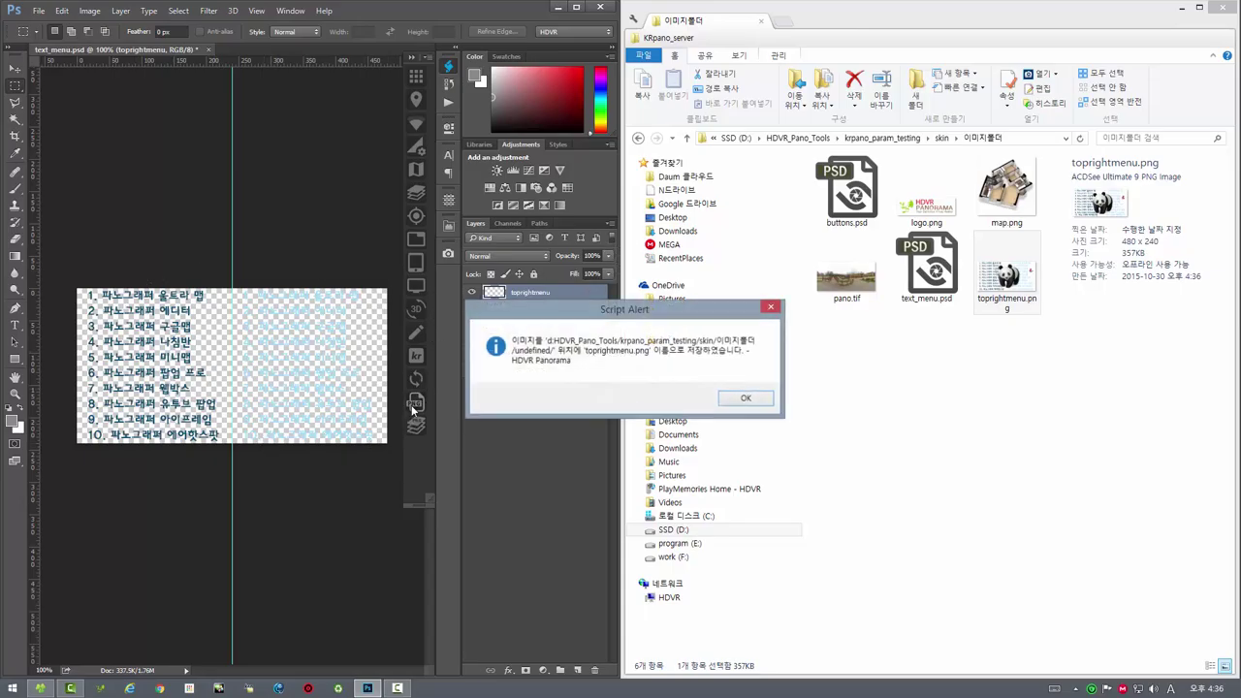
{"action": "left_click", "coordinate": [736, 398]}
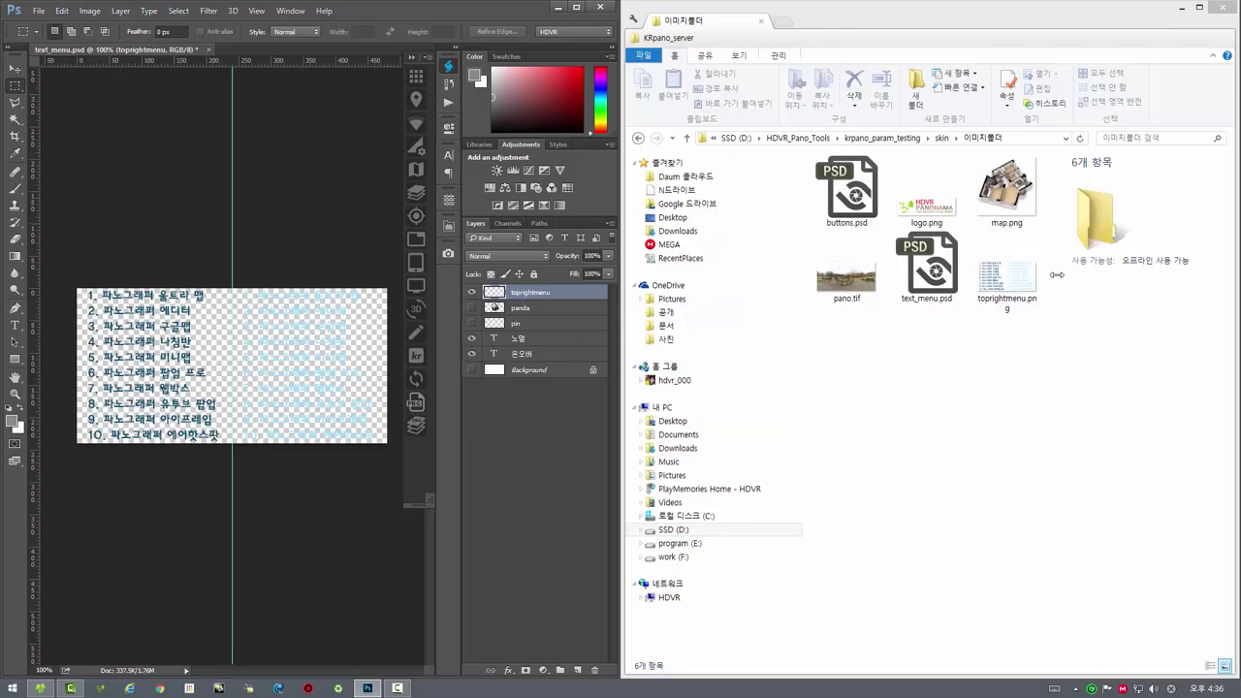
Open the updated toprightmenu.png beside text_menu.psd to inspect it, then close it.
{"action": "left_click", "coordinate": [1006, 286]}
{"action": "left_click_drag", "start_coordinate": [1007, 293], "coordinate": [297, 48]}
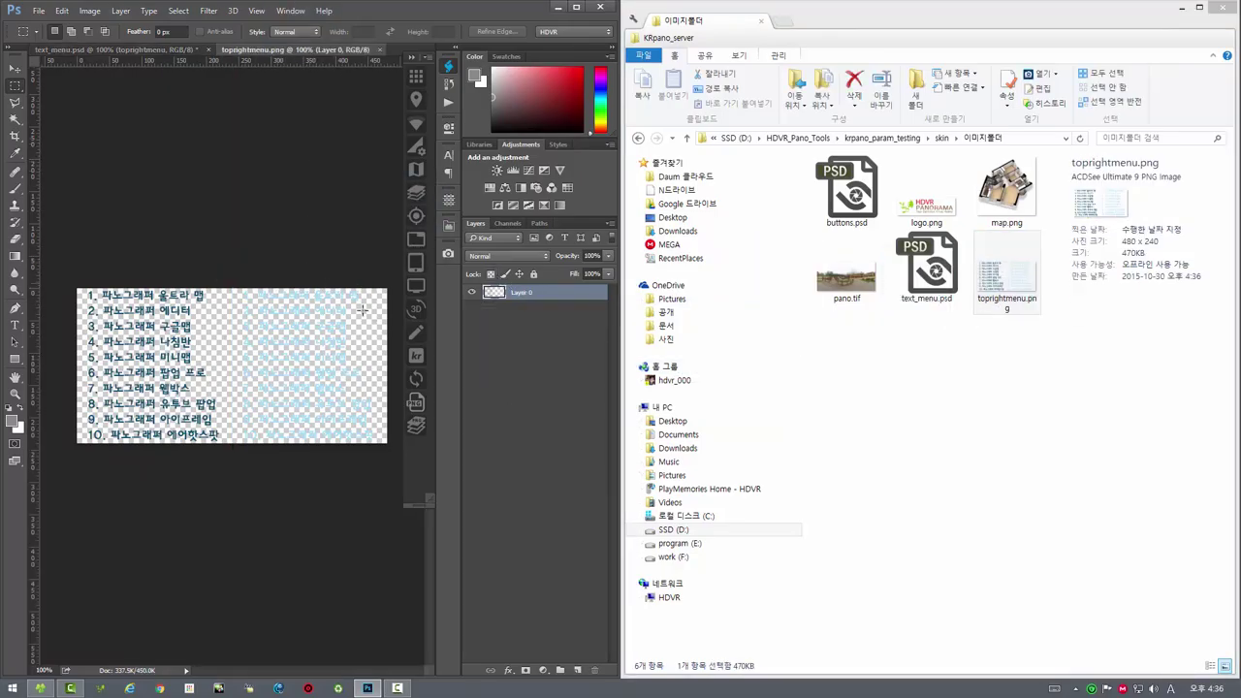
{"action": "mouse_move", "coordinate": [170, 75]}
{"action": "left_mouse_down"}
{"action": "mouse_move", "coordinate": [454, 340]}
{"action": "mouse_move", "coordinate": [472, 307]}
{"action": "left_mouse_up"}
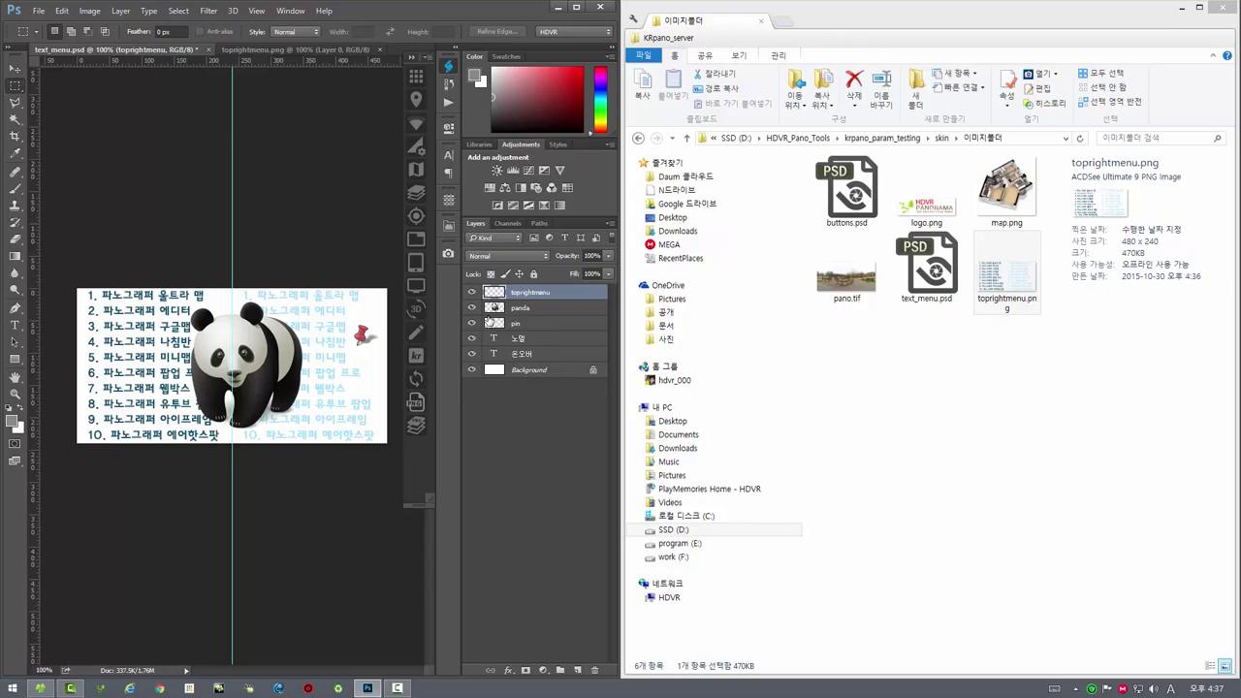
{"action": "left_click", "coordinate": [296, 48]}
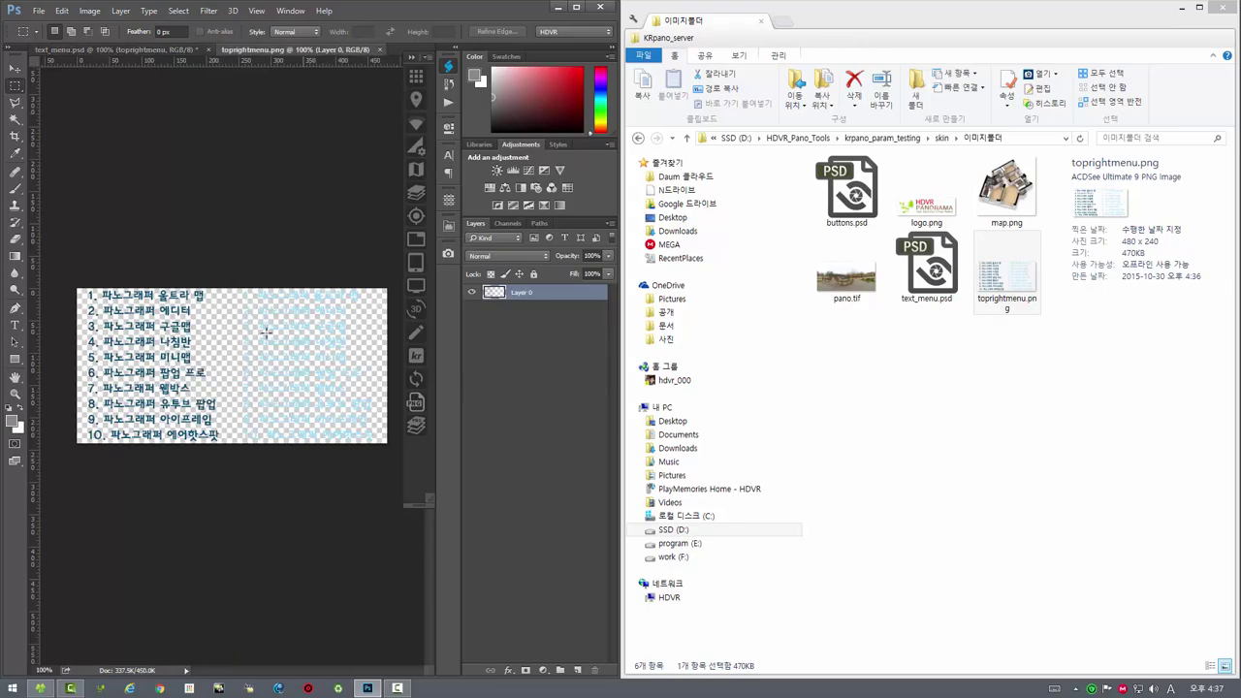
{"action": "left_click", "coordinate": [379, 48]}
{"action": "left_click", "coordinate": [1020, 284]}
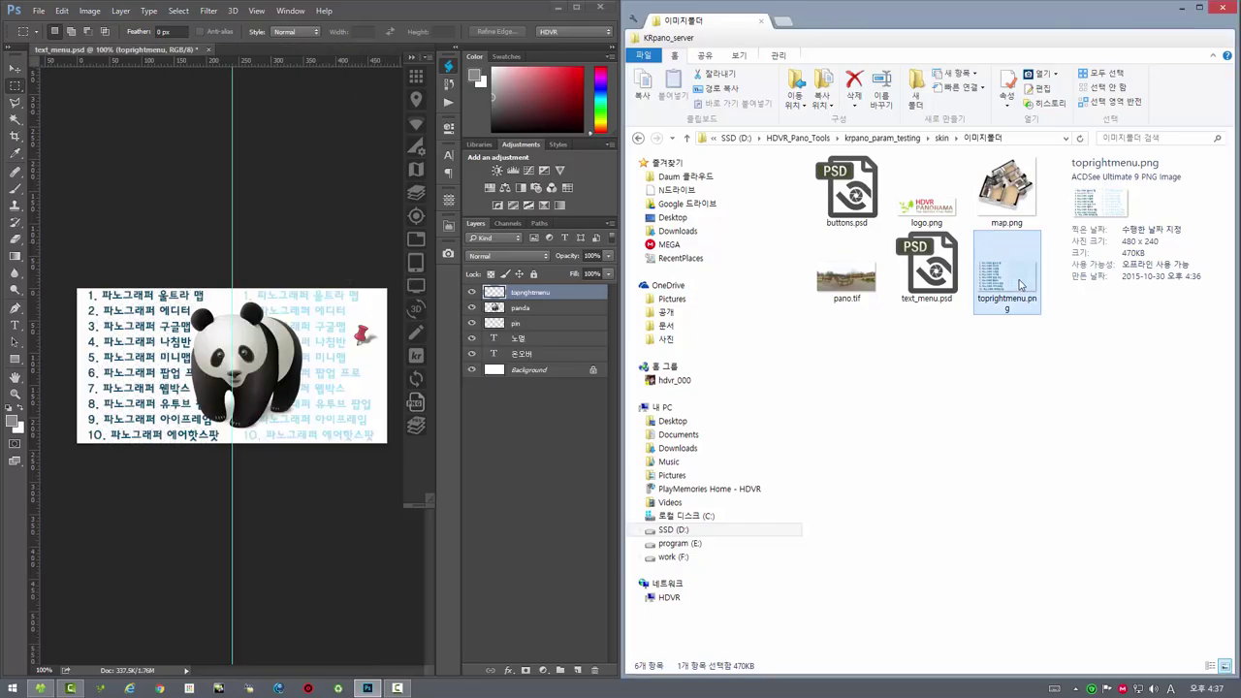
Delete toprightmenu.png from the skin folder and select the panda layer.
{"action": "key", "text": "Delete"}
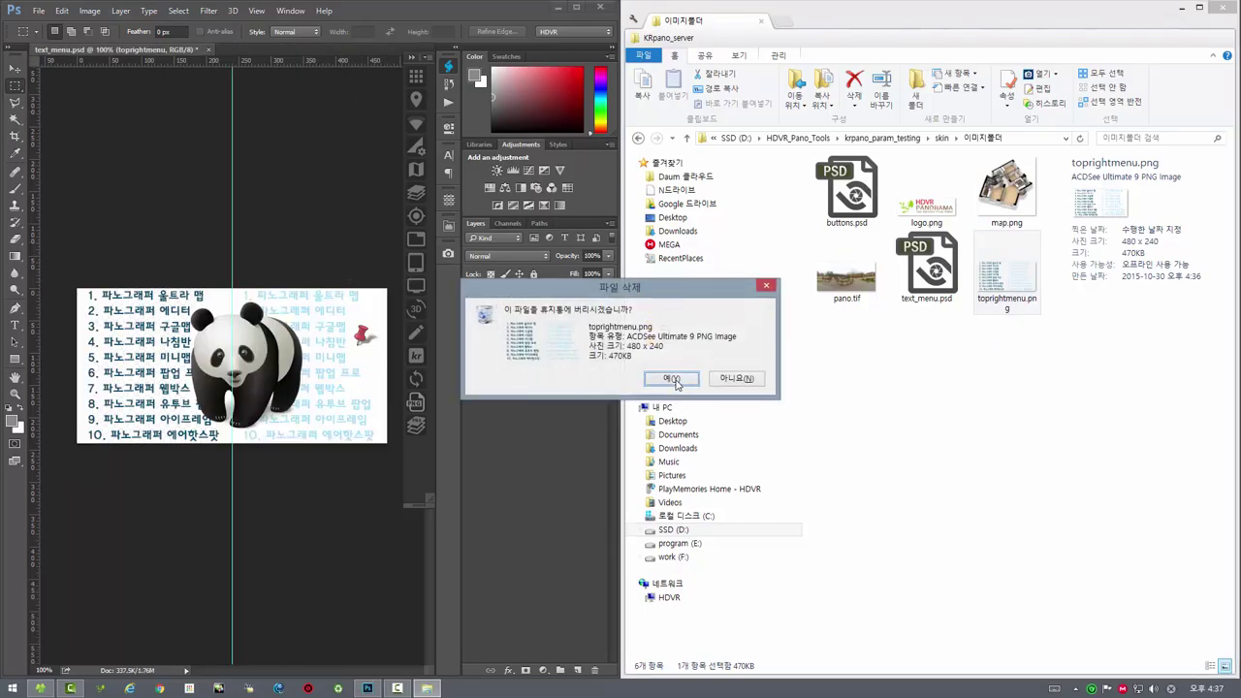
{"action": "left_click", "coordinate": [678, 389]}
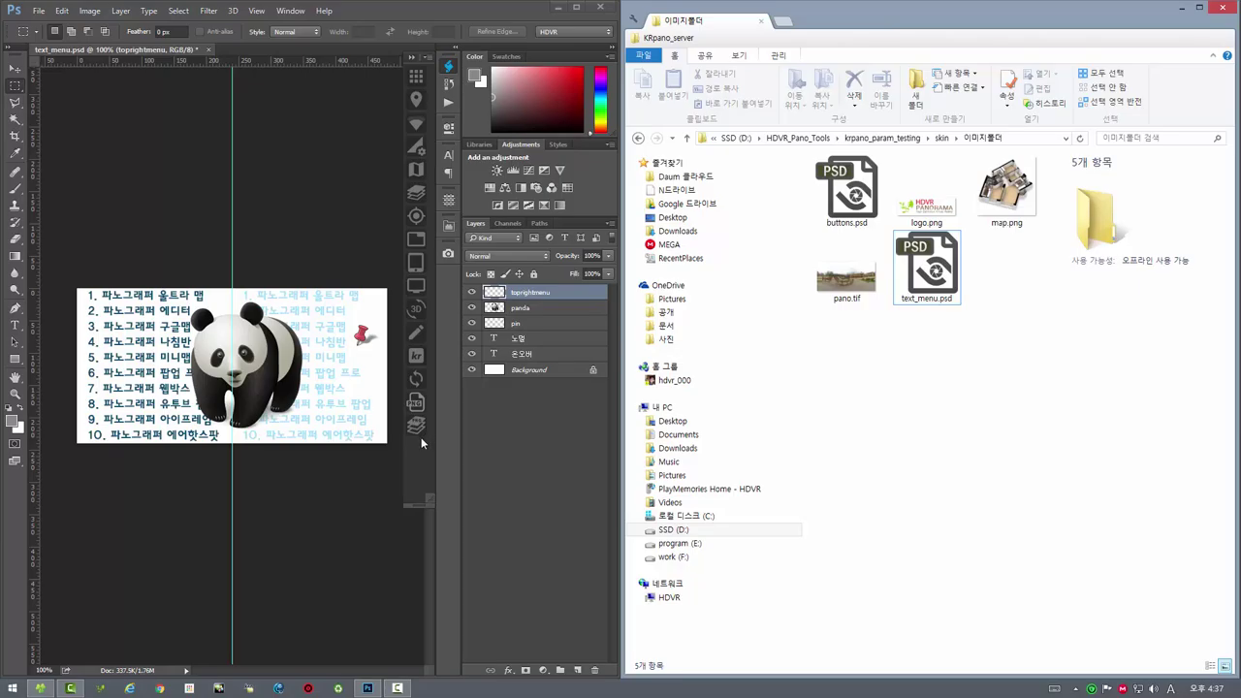
{"action": "left_click", "coordinate": [521, 309]}
{"action": "left_click", "coordinate": [520, 309]}
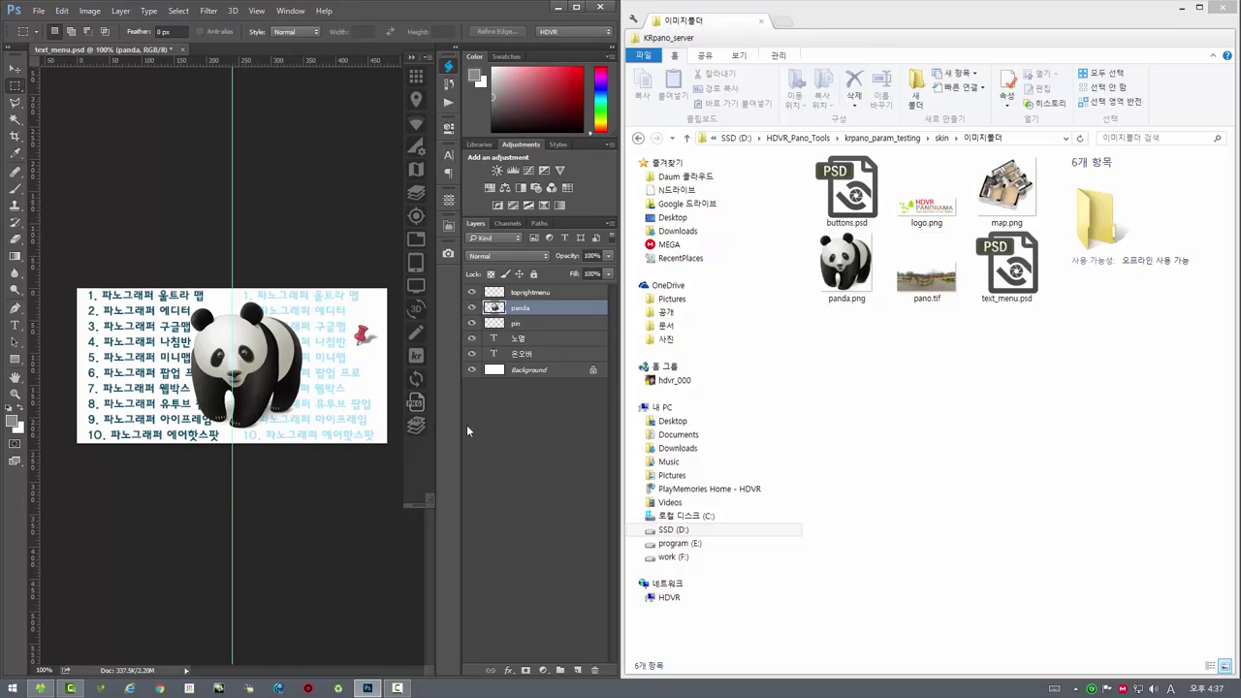
Delete the existing panda.png from the skin folder.
{"action": "left_click", "coordinate": [843, 263]}
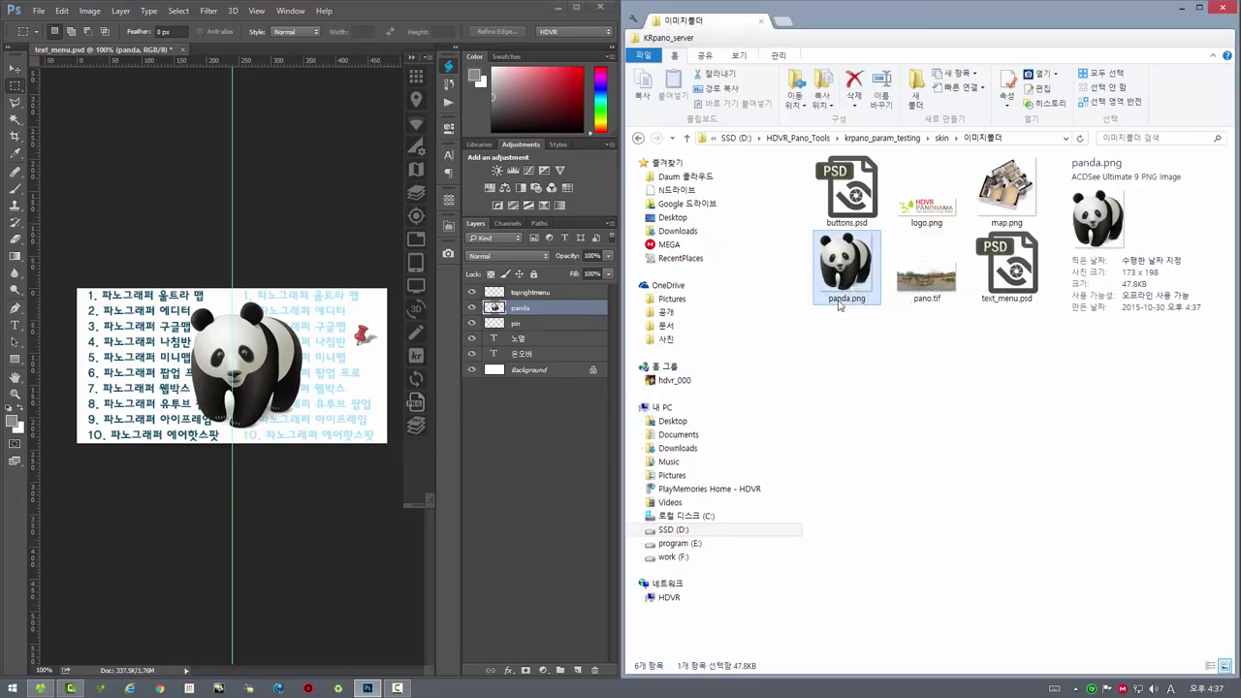
{"action": "key", "text": "Delete"}
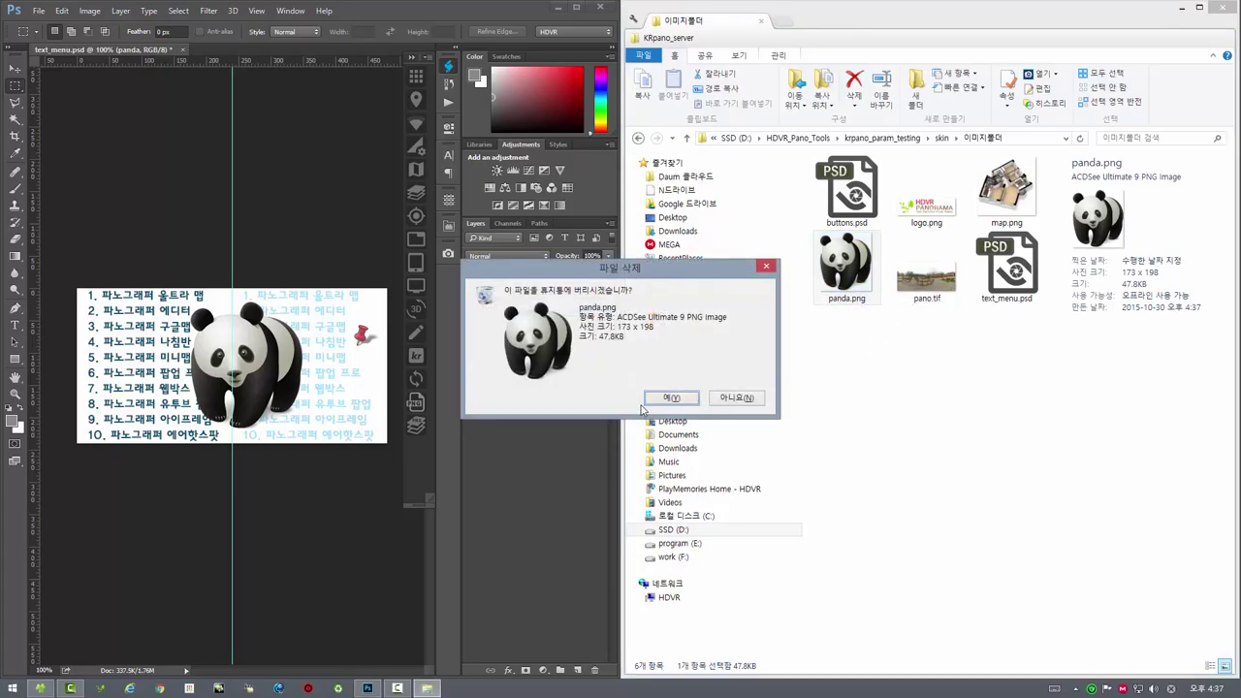
{"action": "left_click", "coordinate": [668, 398]}
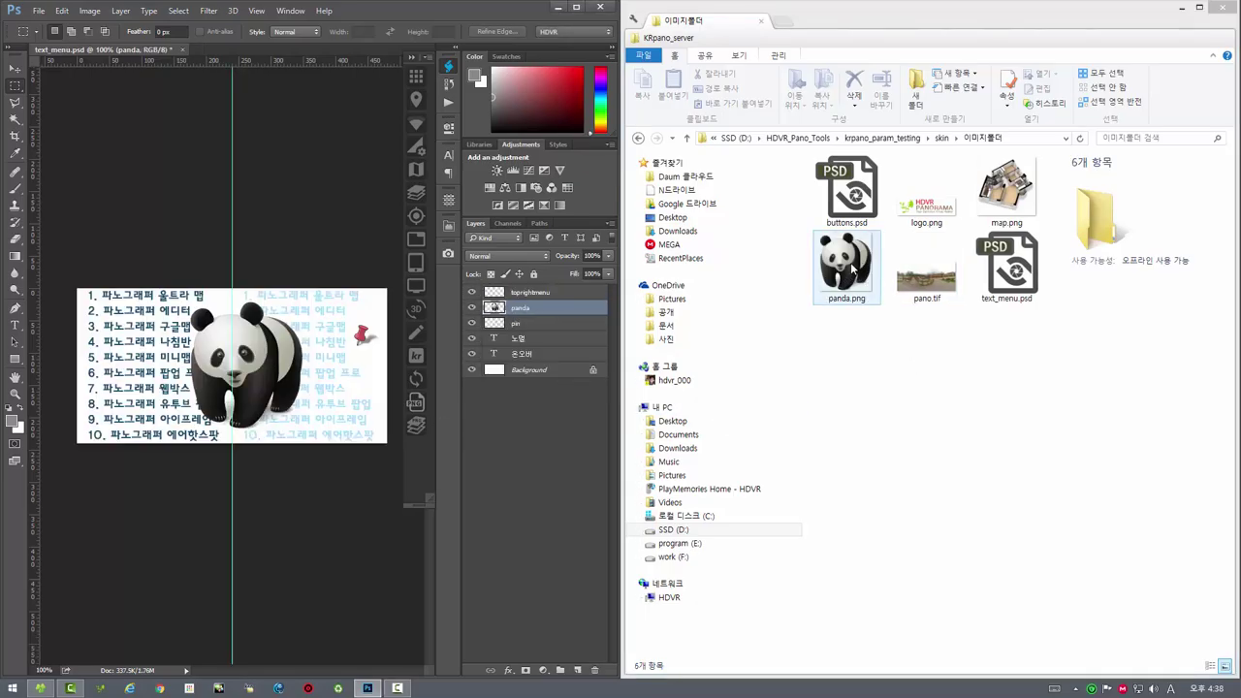
Open the re-exported panda.png as its own document to confirm the transparent panda, then close it.
{"action": "mouse_move", "coordinate": [846, 262]}
{"action": "left_mouse_down"}
{"action": "mouse_move", "coordinate": [281, 75]}
{"action": "mouse_move", "coordinate": [271, 34]}
{"action": "left_mouse_up"}
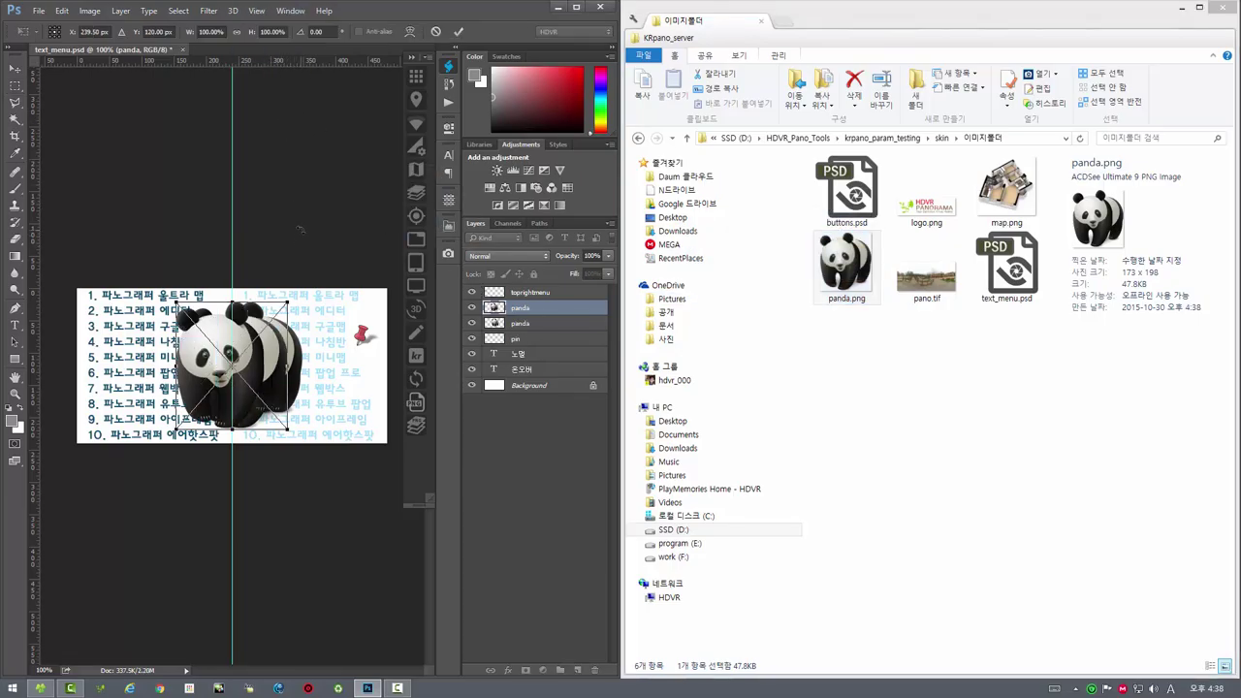
{"action": "key", "text": "Escape"}
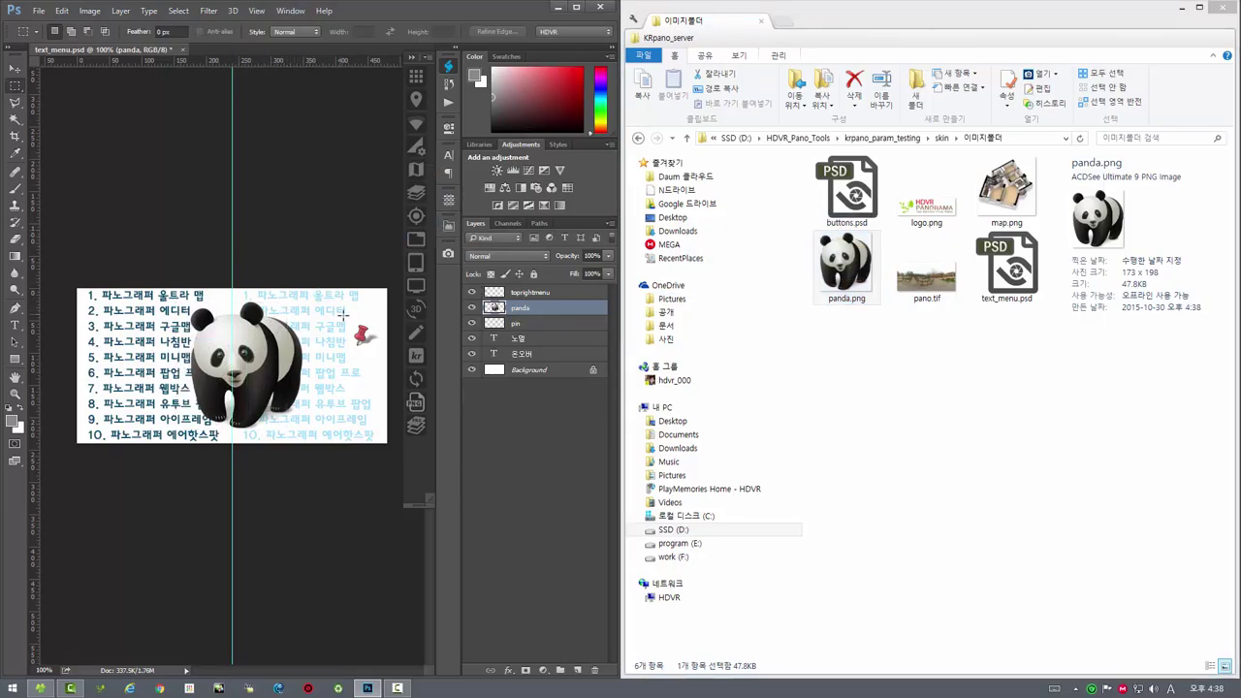
{"action": "left_click_drag", "start_coordinate": [846, 262], "coordinate": [259, 50]}
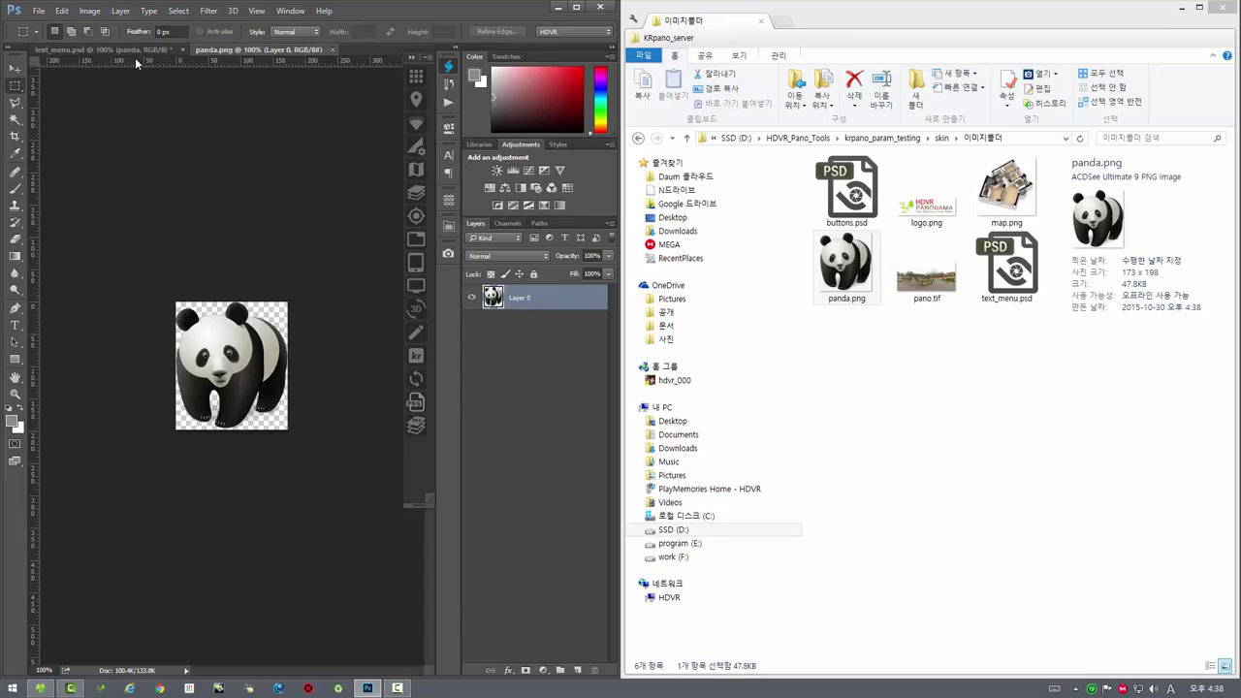
{"action": "left_click_drag", "start_coordinate": [136, 63], "coordinate": [295, 120]}
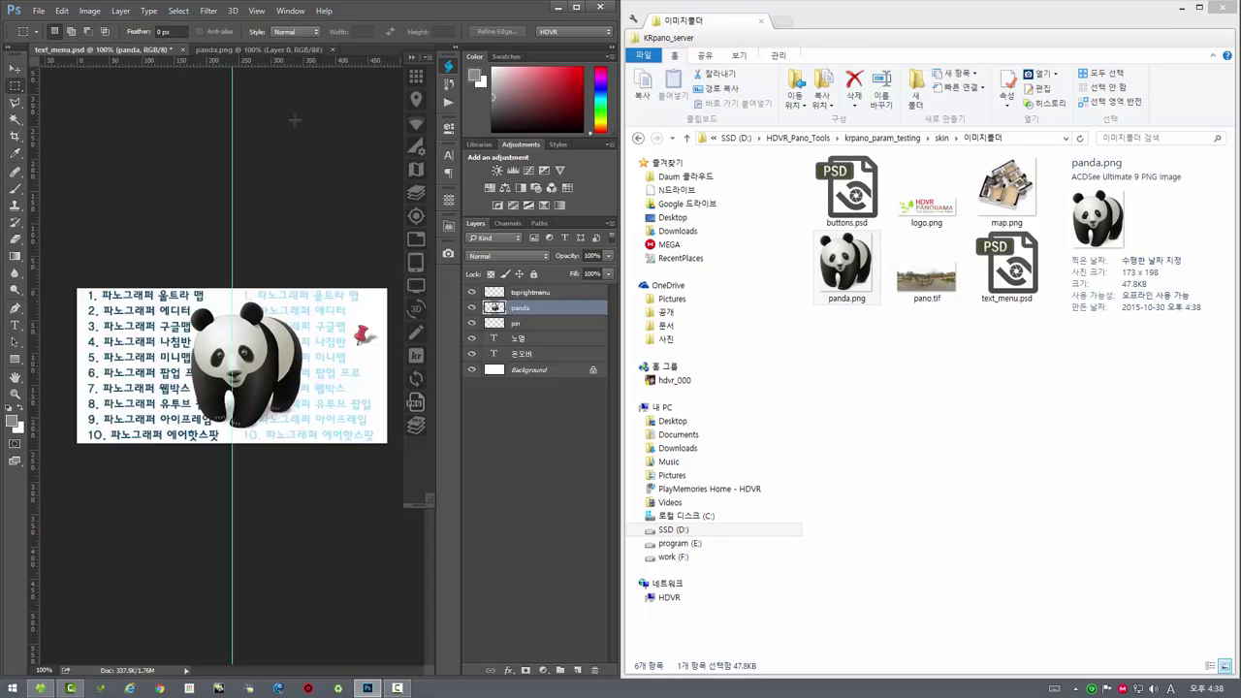
{"action": "left_click", "coordinate": [255, 49]}
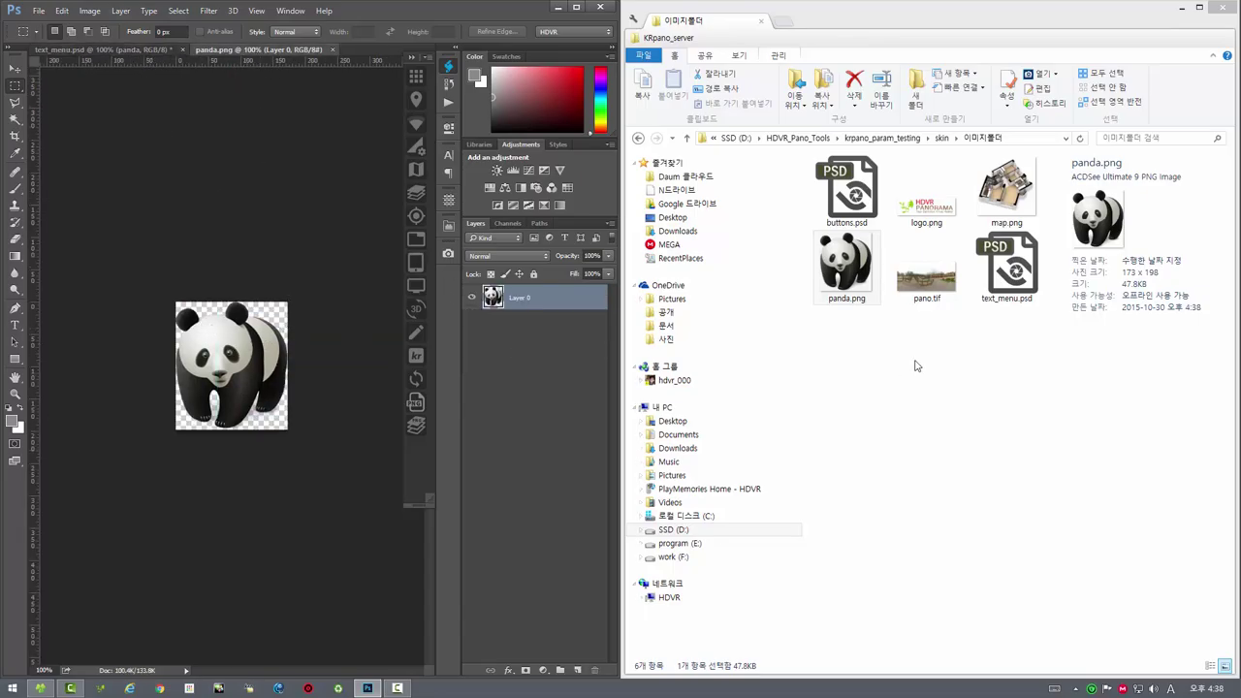
{"action": "left_click", "coordinate": [333, 48]}
{"action": "left_click", "coordinate": [846, 260]}
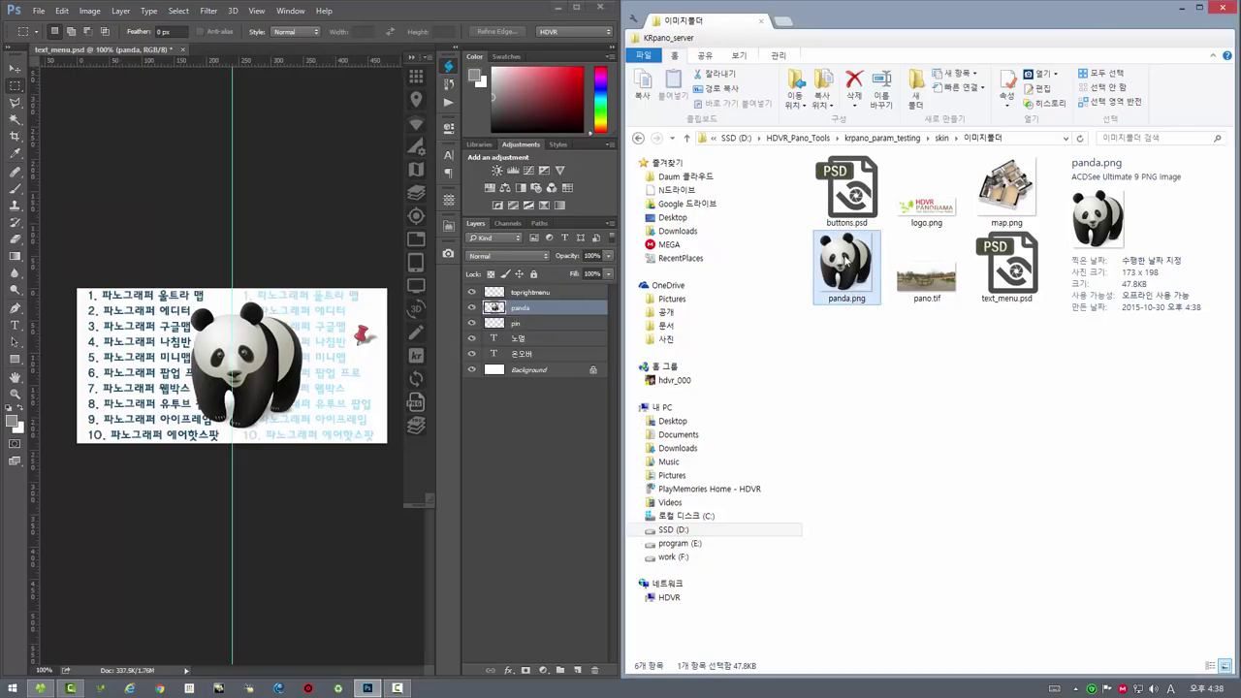
Delete panda.png, then export the panda layer as a fresh panda.png with the custom tool.
{"action": "key", "text": "Delete"}
{"action": "left_click", "coordinate": [676, 402]}
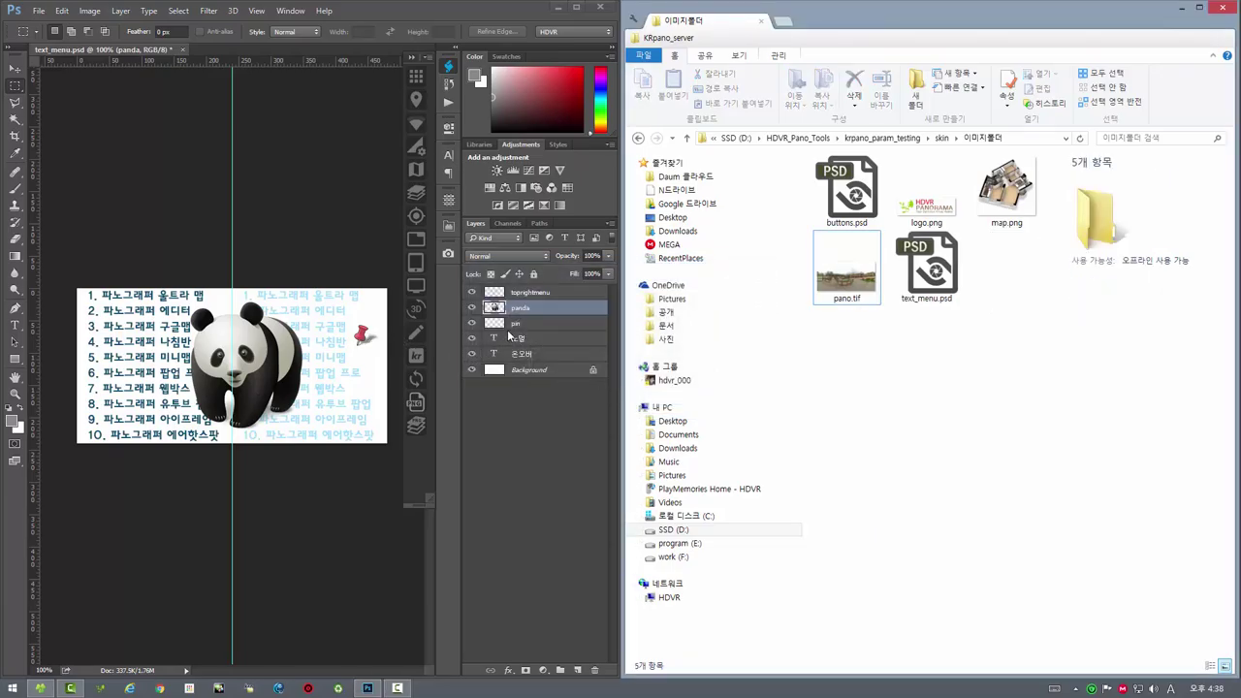
{"action": "left_click", "coordinate": [521, 324]}
{"action": "left_click", "coordinate": [533, 326]}
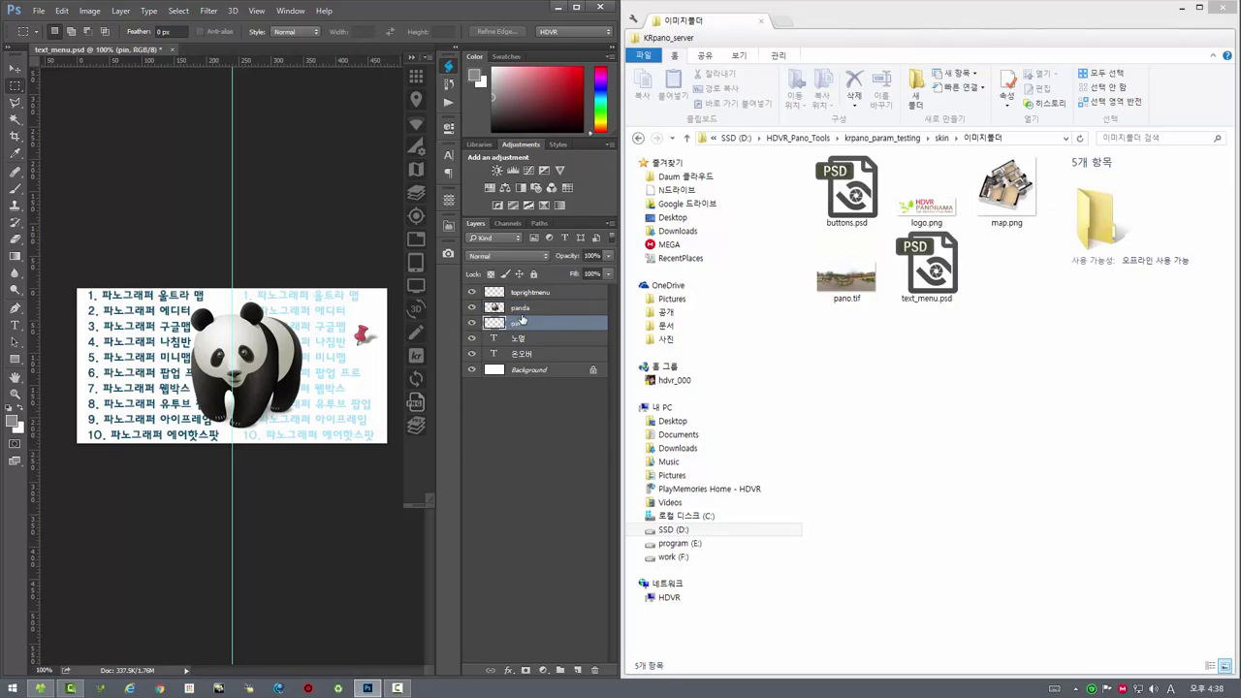
{"action": "left_click", "coordinate": [537, 310]}
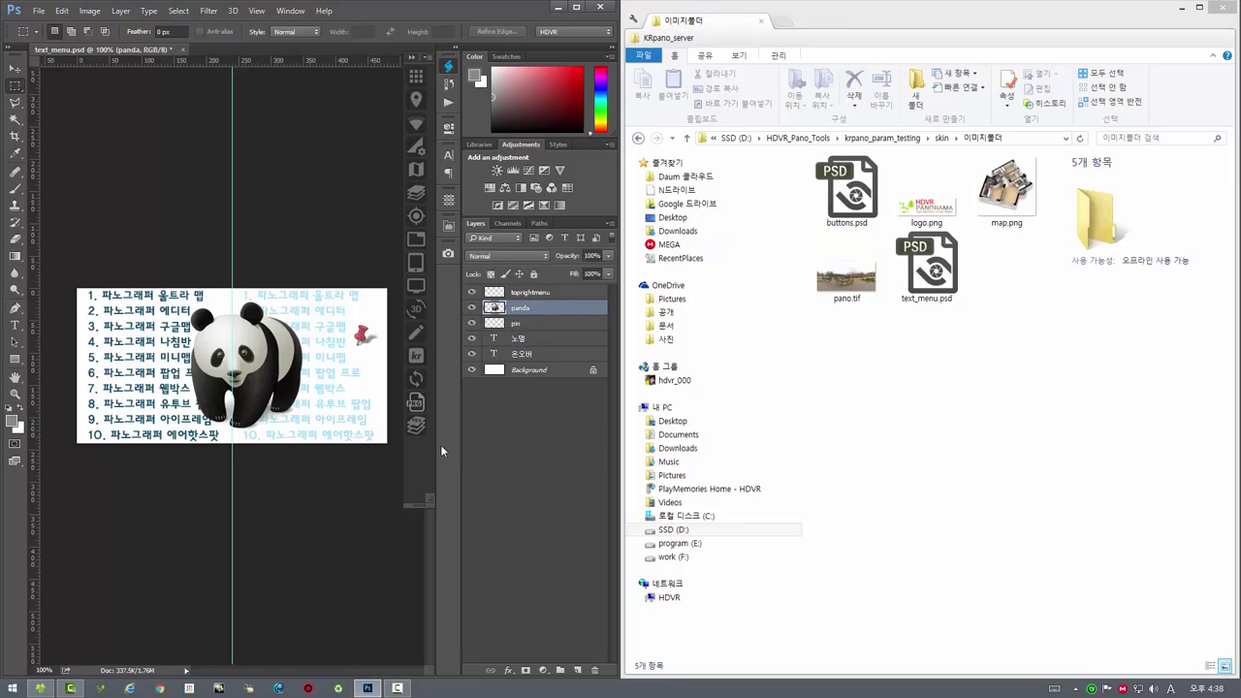
{"action": "left_click", "coordinate": [420, 427]}
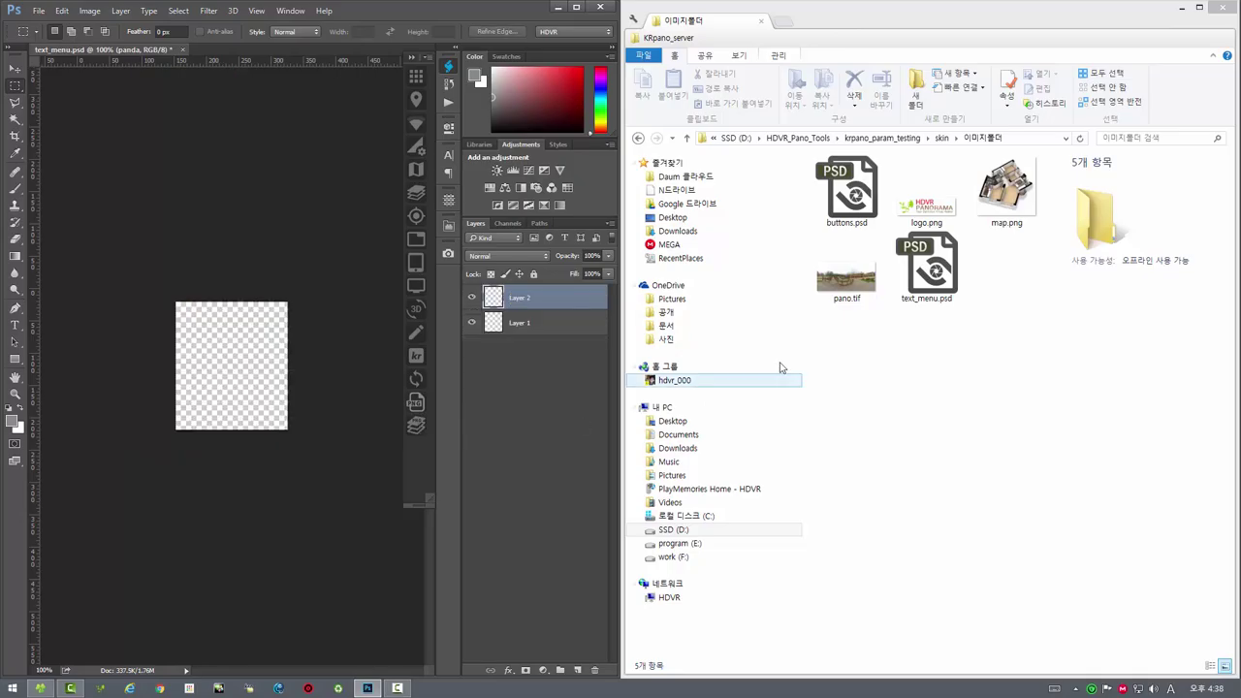
{"action": "left_click", "coordinate": [849, 262]}
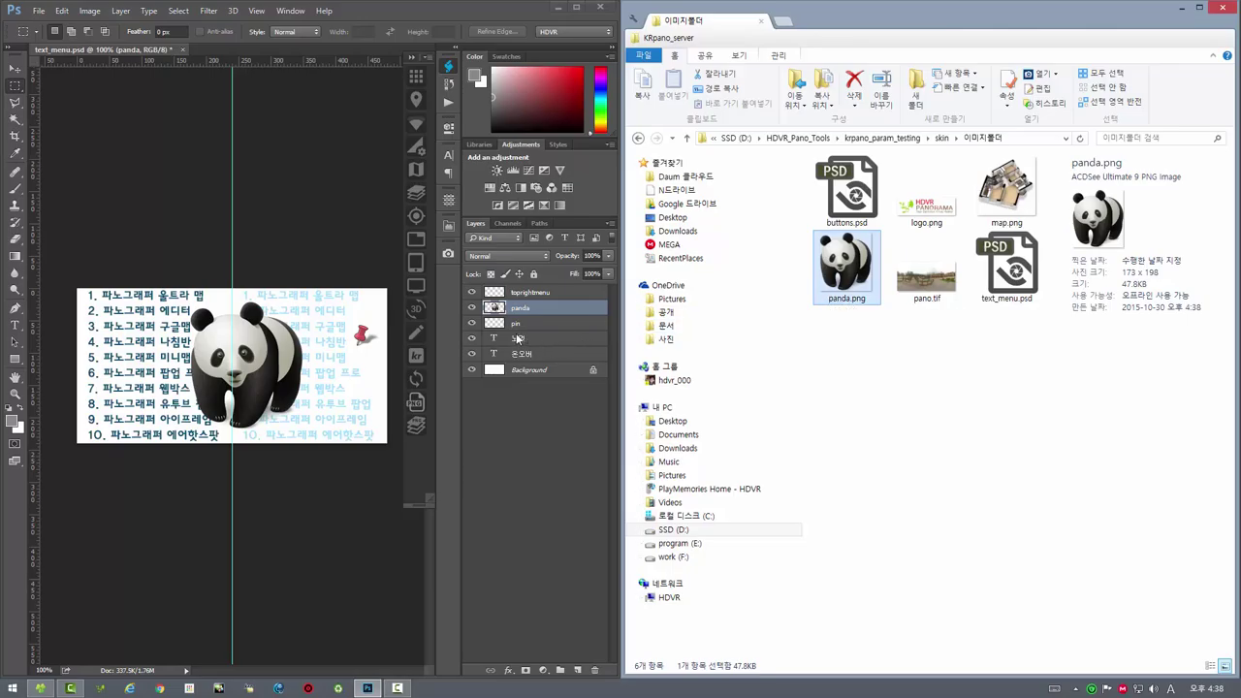
Select the pin layer and toggle its visibility to confirm it holds the pin.
{"action": "left_click", "coordinate": [518, 329]}
{"action": "left_click", "coordinate": [519, 326]}
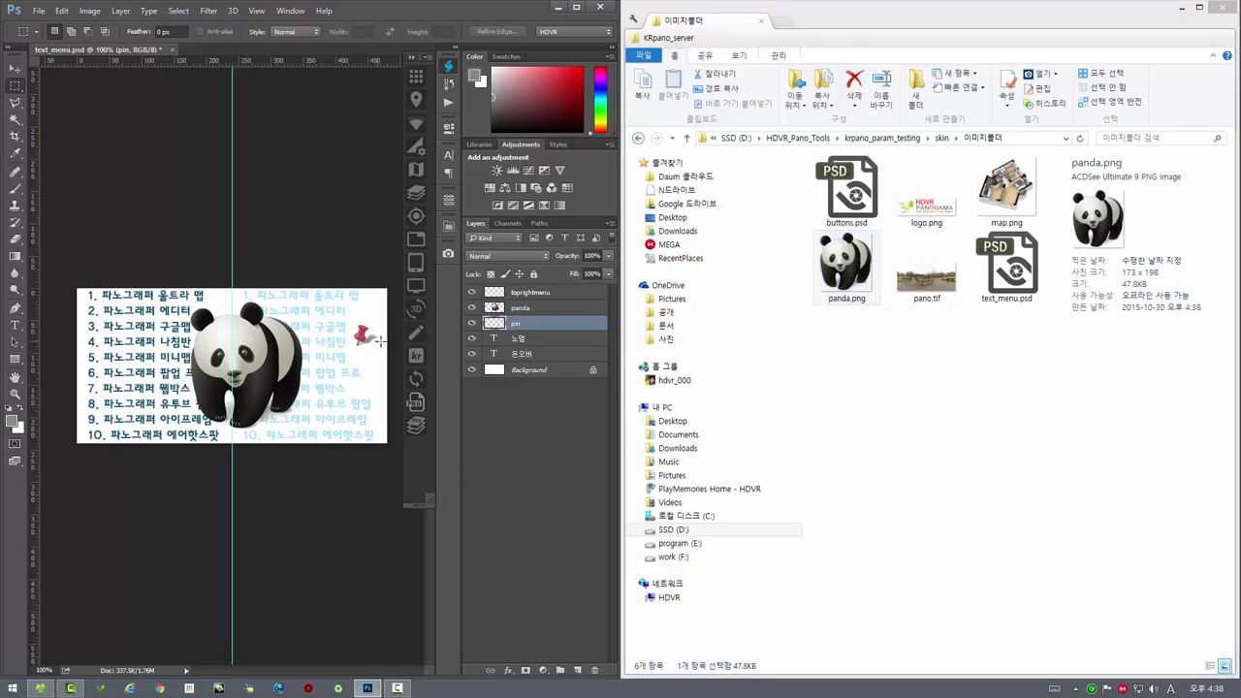
{"action": "left_click", "coordinate": [473, 322]}
{"action": "left_click", "coordinate": [472, 323]}
{"action": "left_click", "coordinate": [472, 322]}
{"action": "left_click", "coordinate": [472, 323]}
Export the pin layer as pin.png, restore it after an accidental delete, and preview it.
{"action": "left_click", "coordinate": [415, 427]}
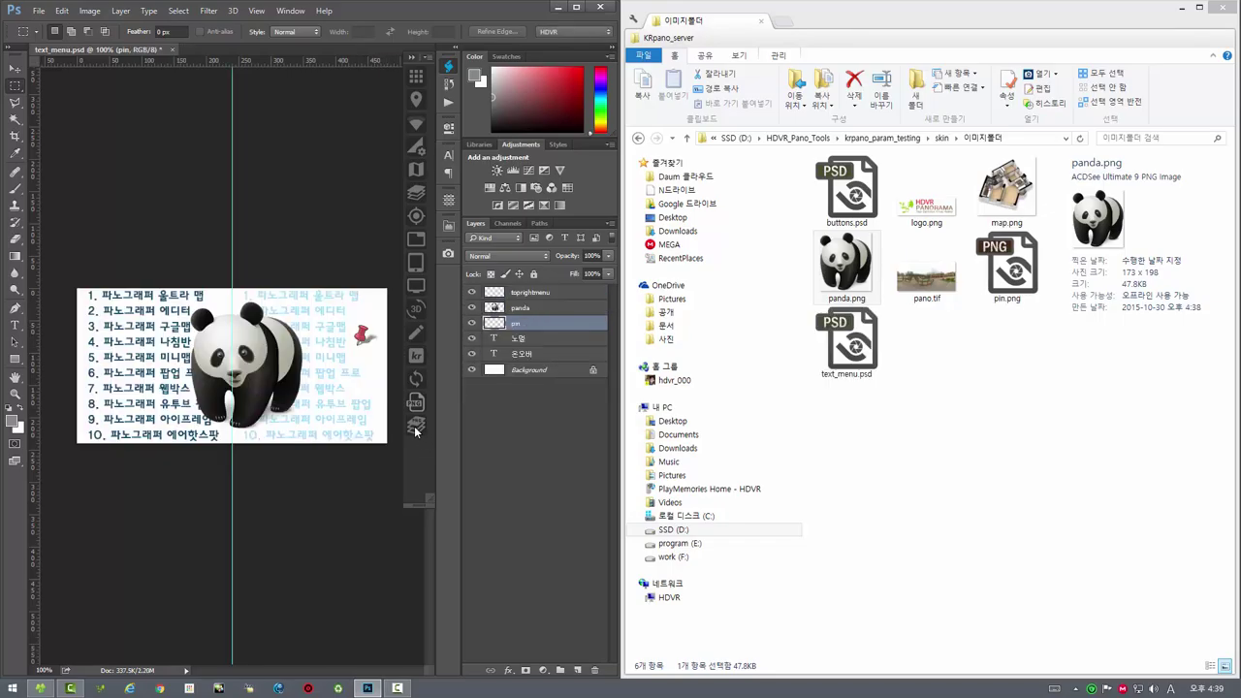
{"action": "left_click", "coordinate": [984, 284]}
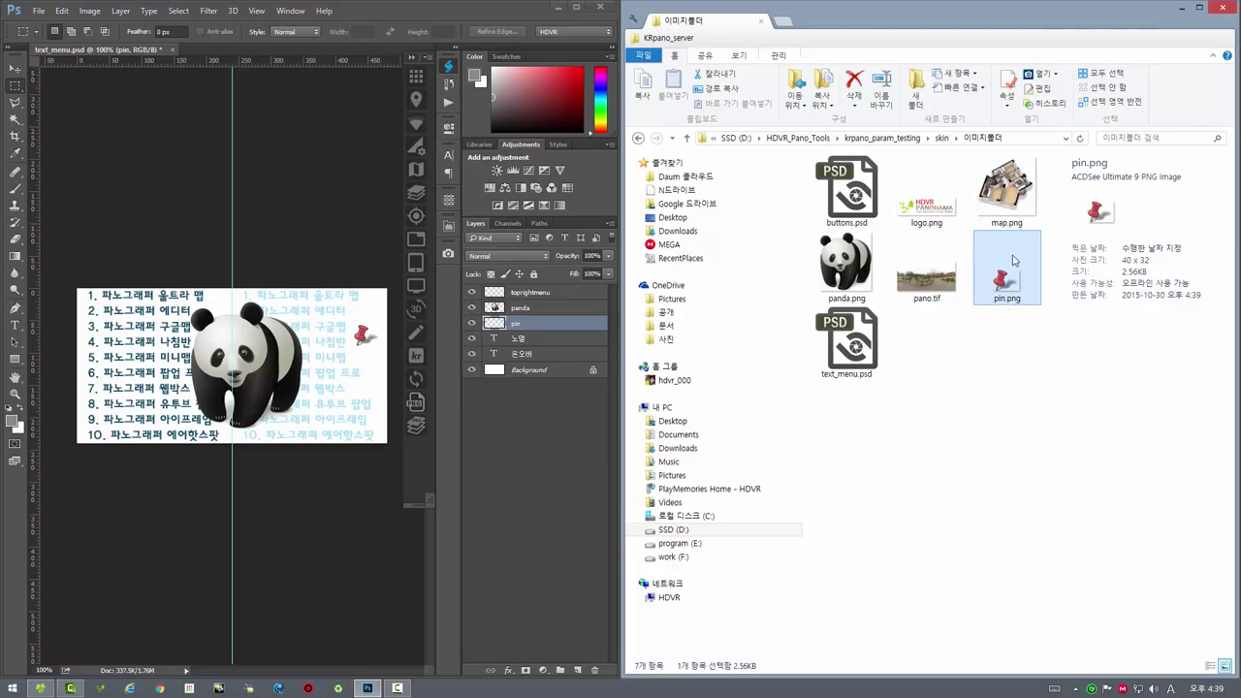
{"action": "mouse_move", "coordinate": [1006, 271]}
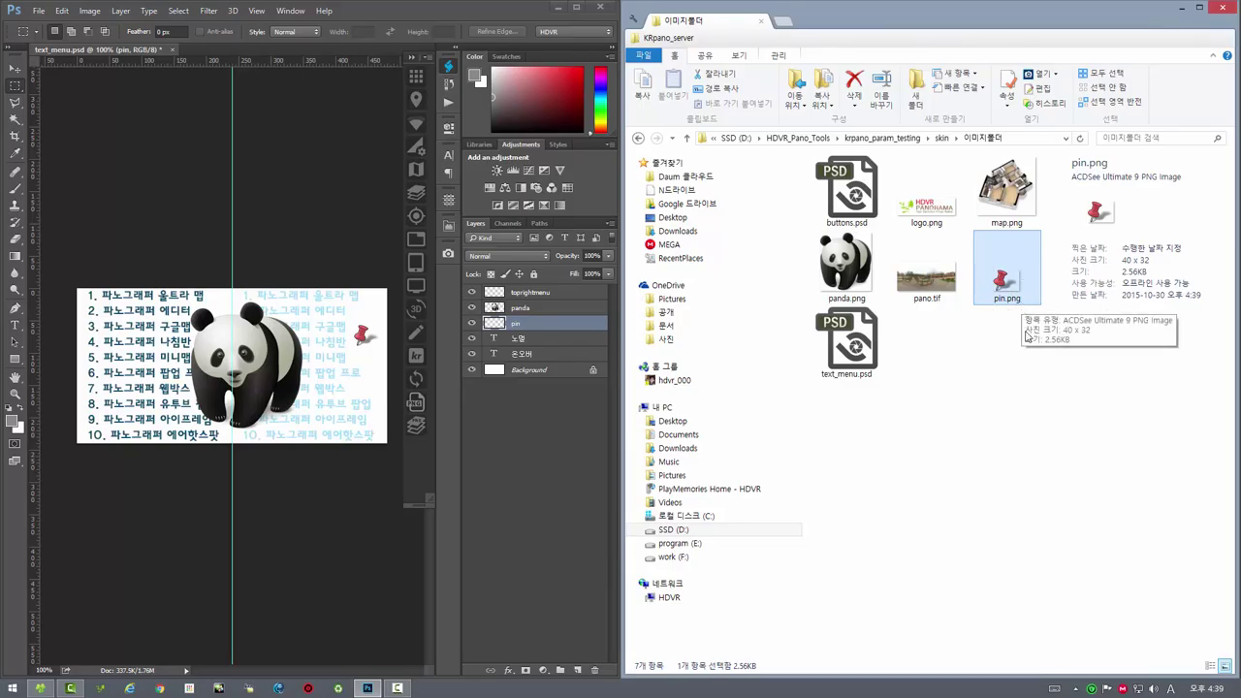
{"action": "key", "text": "Delete"}
{"action": "key", "text": "Return"}
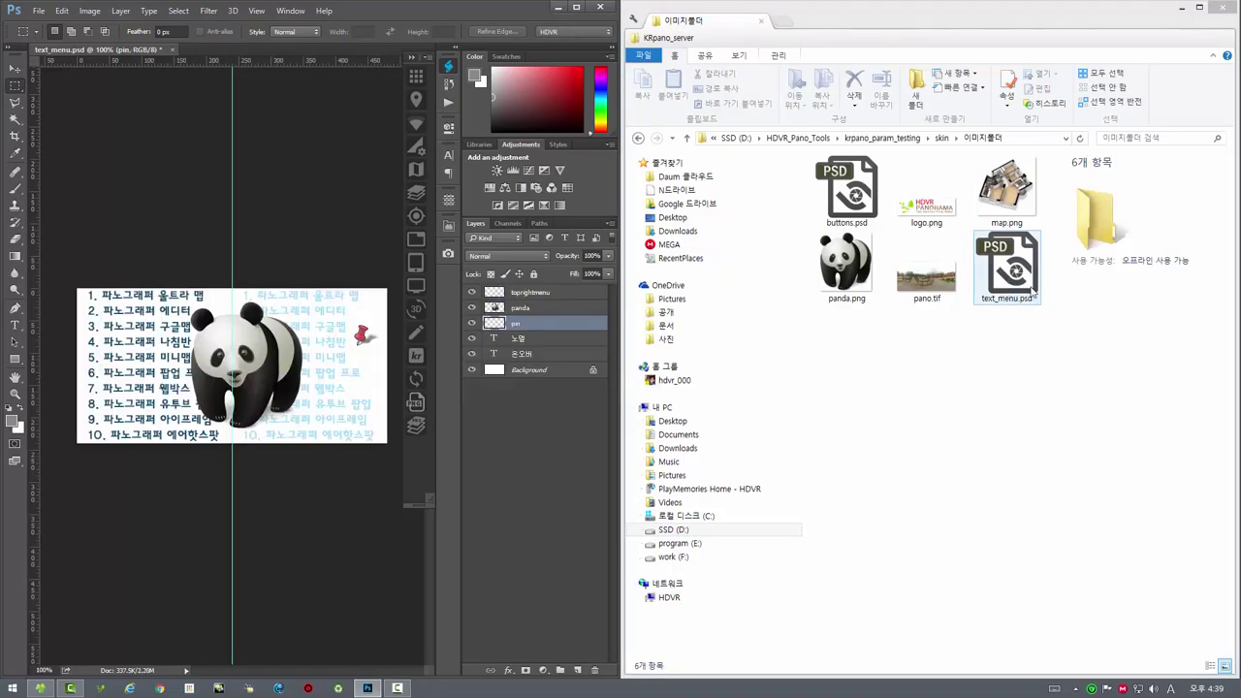
{"action": "key", "text": "ctrl+z"}
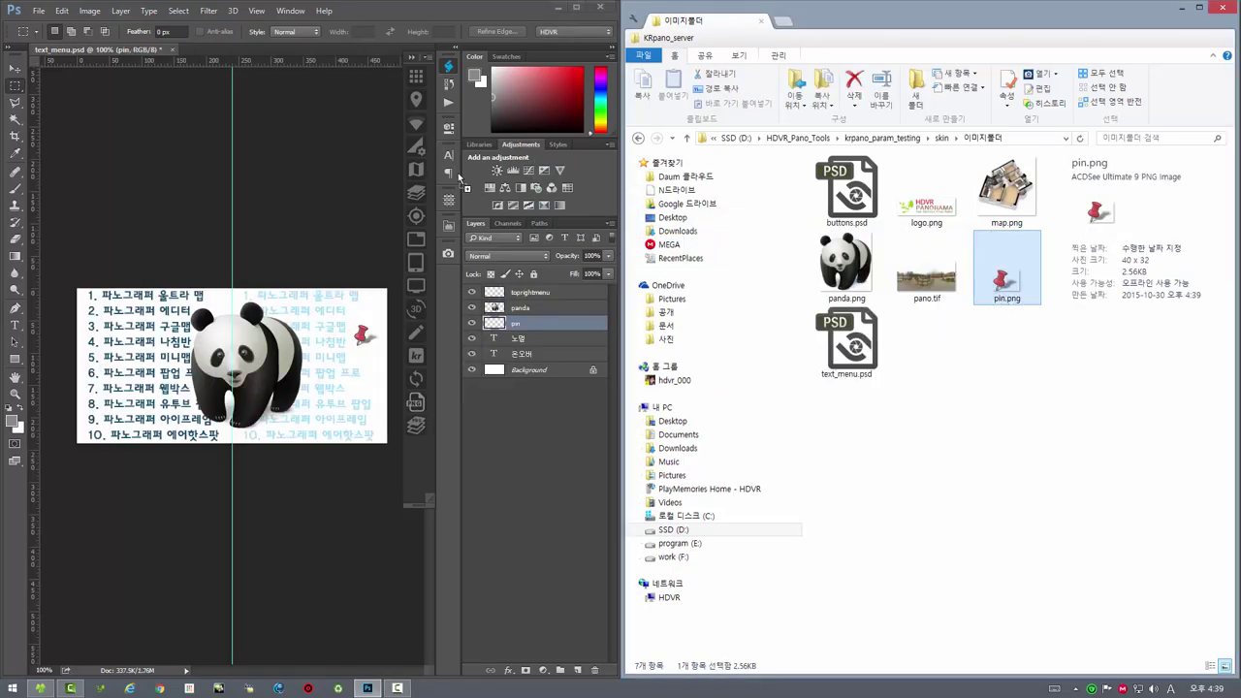
{"action": "left_click_drag", "start_coordinate": [459, 176], "coordinate": [320, 48]}
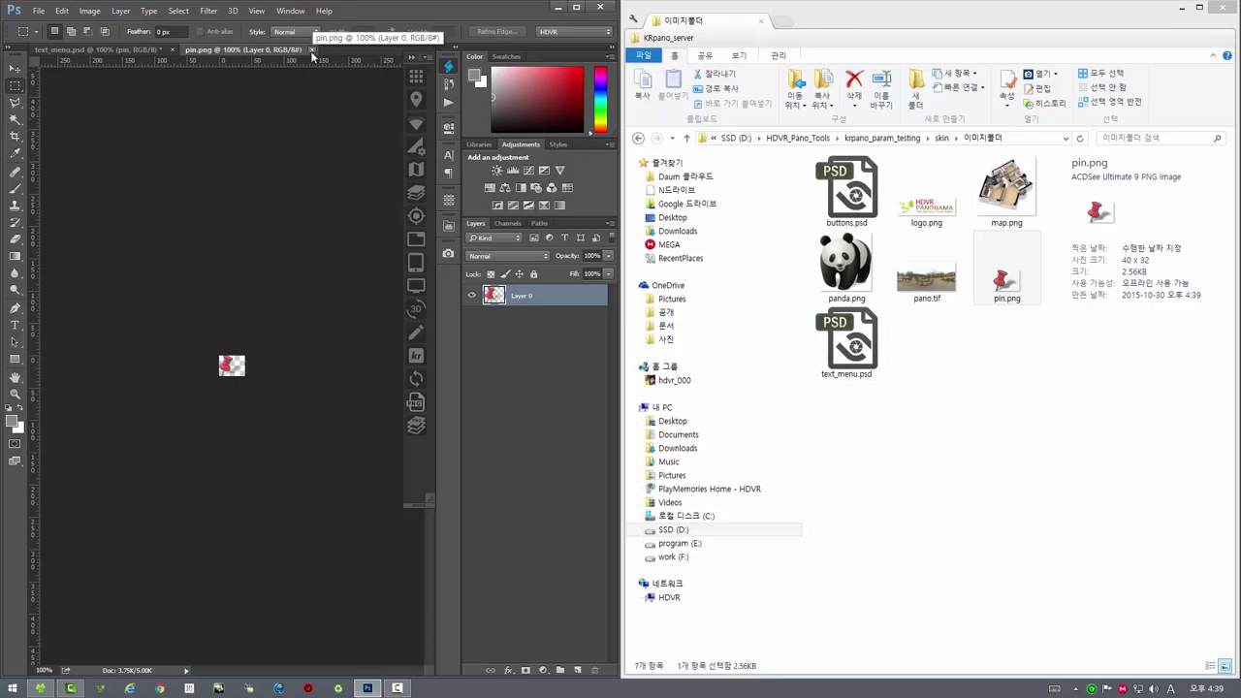
{"action": "left_click", "coordinate": [312, 49]}
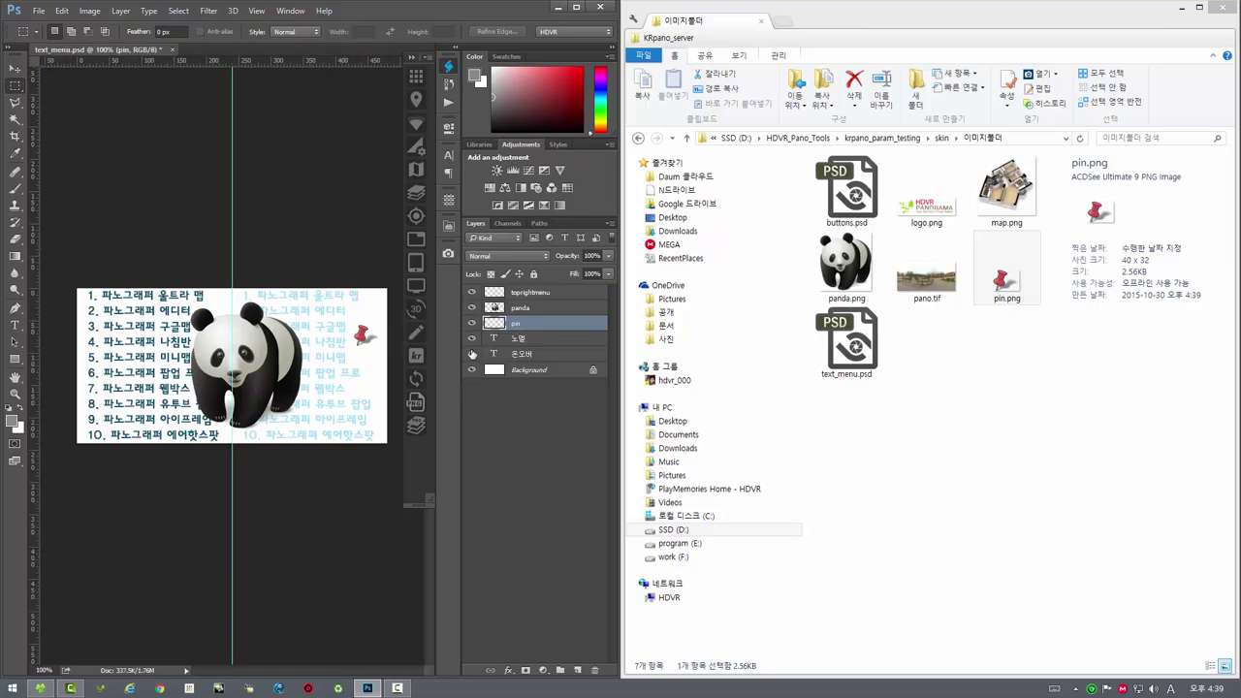
Select the dark 노멀 menu-text layer and export it as 노멀.png.
{"action": "left_click", "coordinate": [531, 341]}
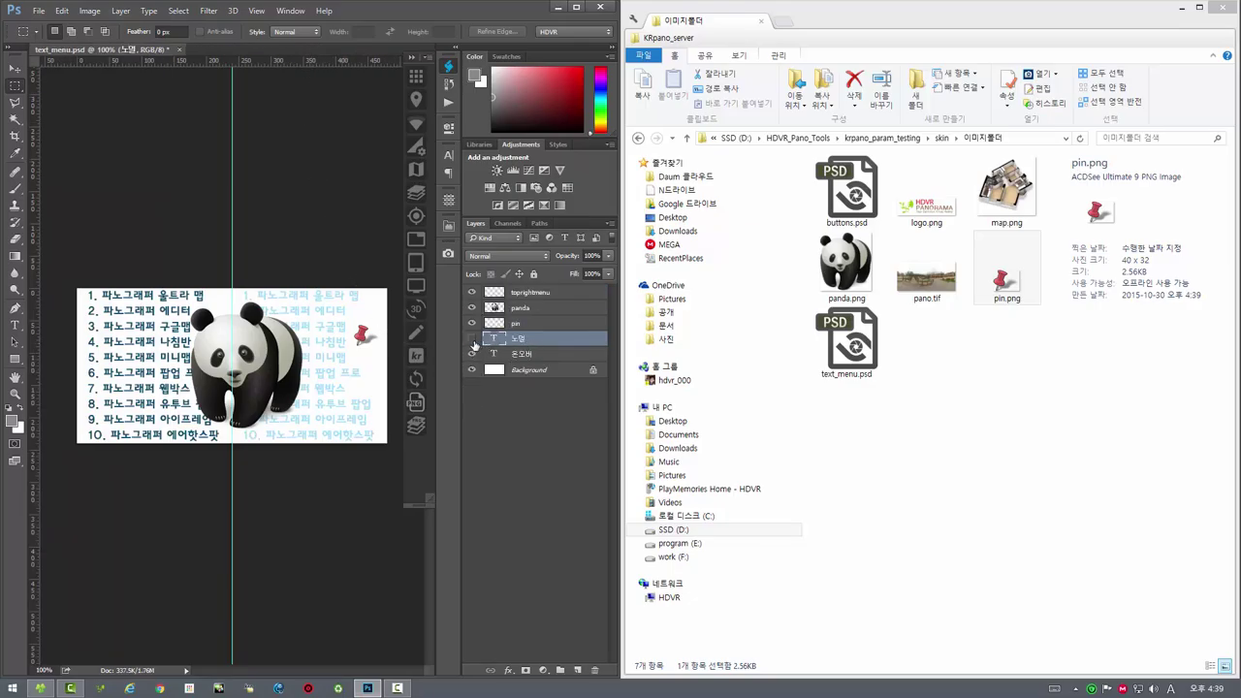
{"action": "left_click", "coordinate": [472, 339]}
{"action": "left_click", "coordinate": [472, 339]}
{"action": "left_click", "coordinate": [472, 340]}
{"action": "left_click", "coordinate": [472, 340]}
{"action": "left_click", "coordinate": [420, 430]}
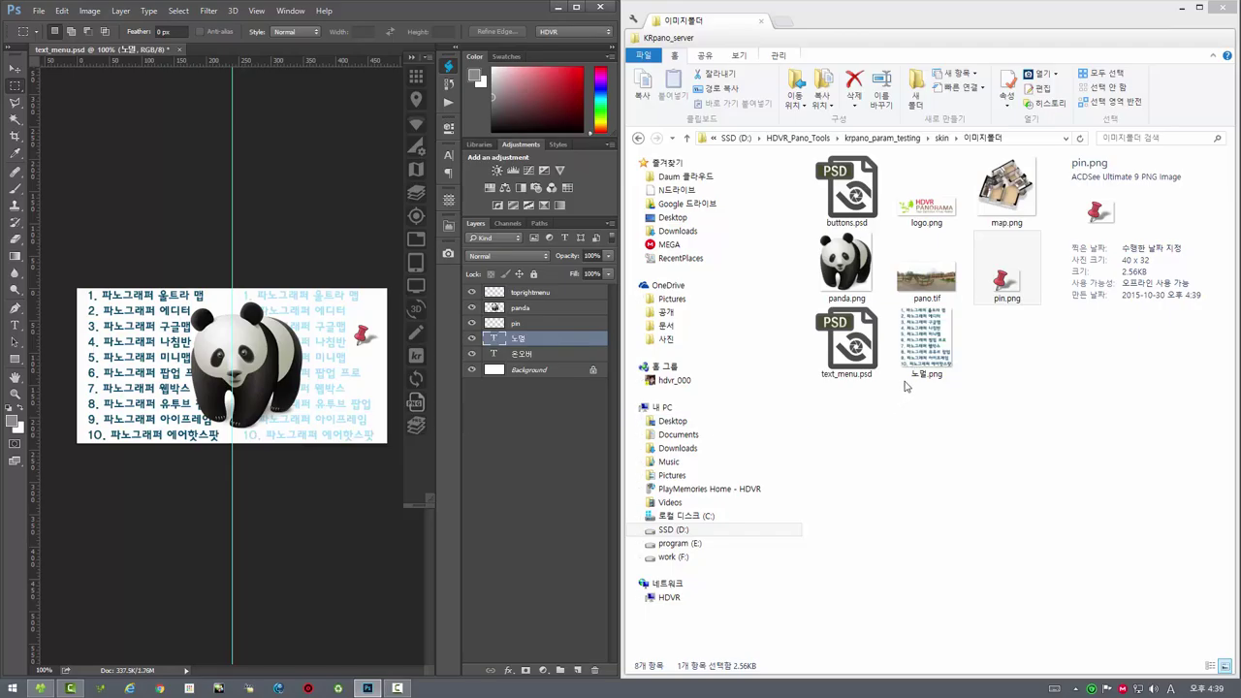
Open the exported 노멀.png (203 × 234) in Photoshop to preview it, then close it.
{"action": "left_click", "coordinate": [907, 383]}
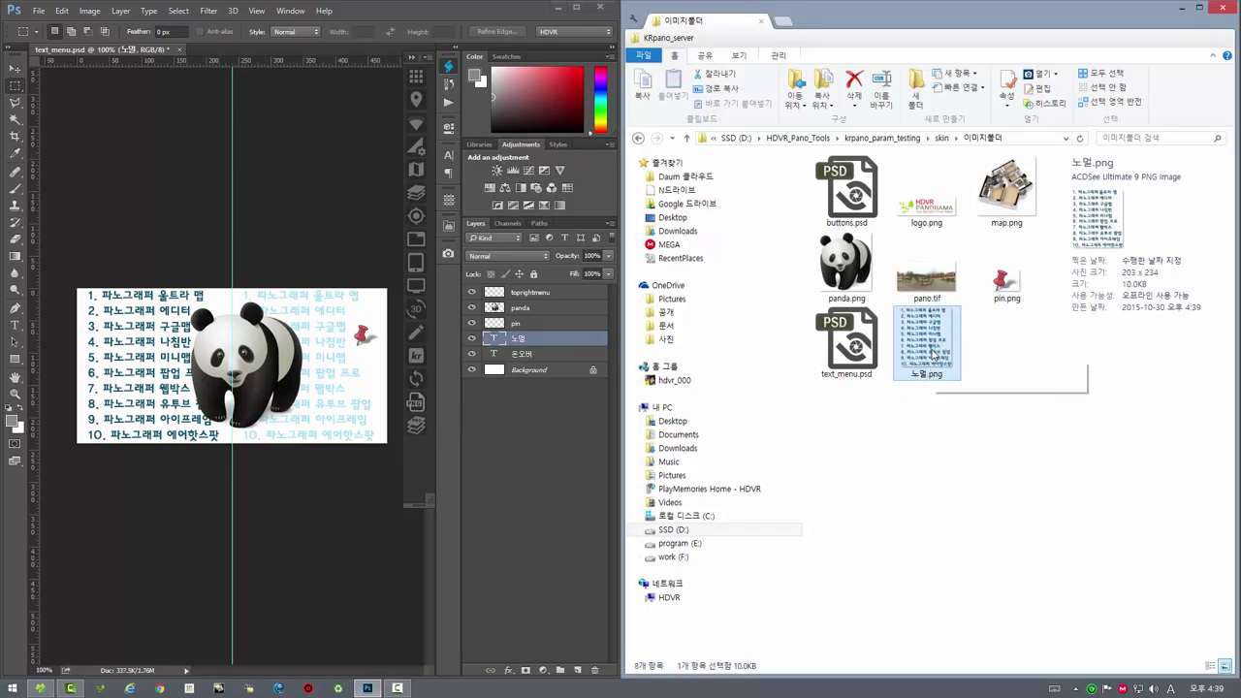
{"action": "mouse_move", "coordinate": [931, 354]}
{"action": "left_mouse_down"}
{"action": "mouse_move", "coordinate": [231, 65]}
{"action": "mouse_move", "coordinate": [235, 49]}
{"action": "left_mouse_up"}
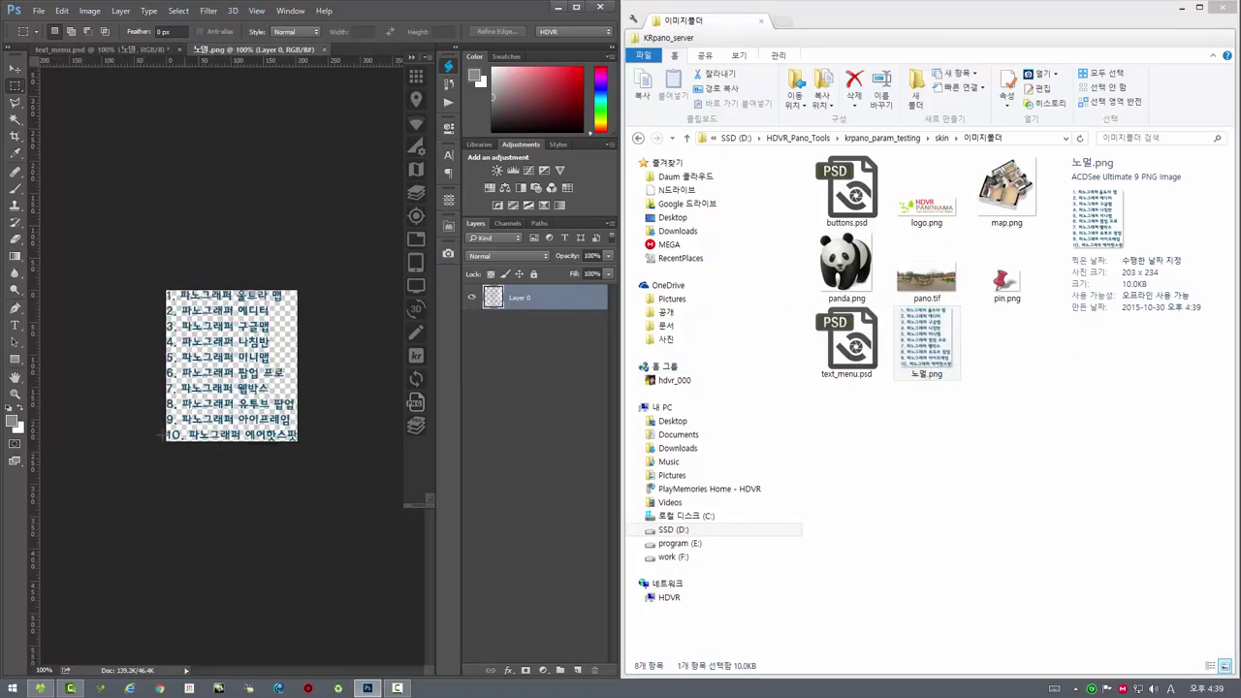
{"action": "left_click", "coordinate": [324, 48]}
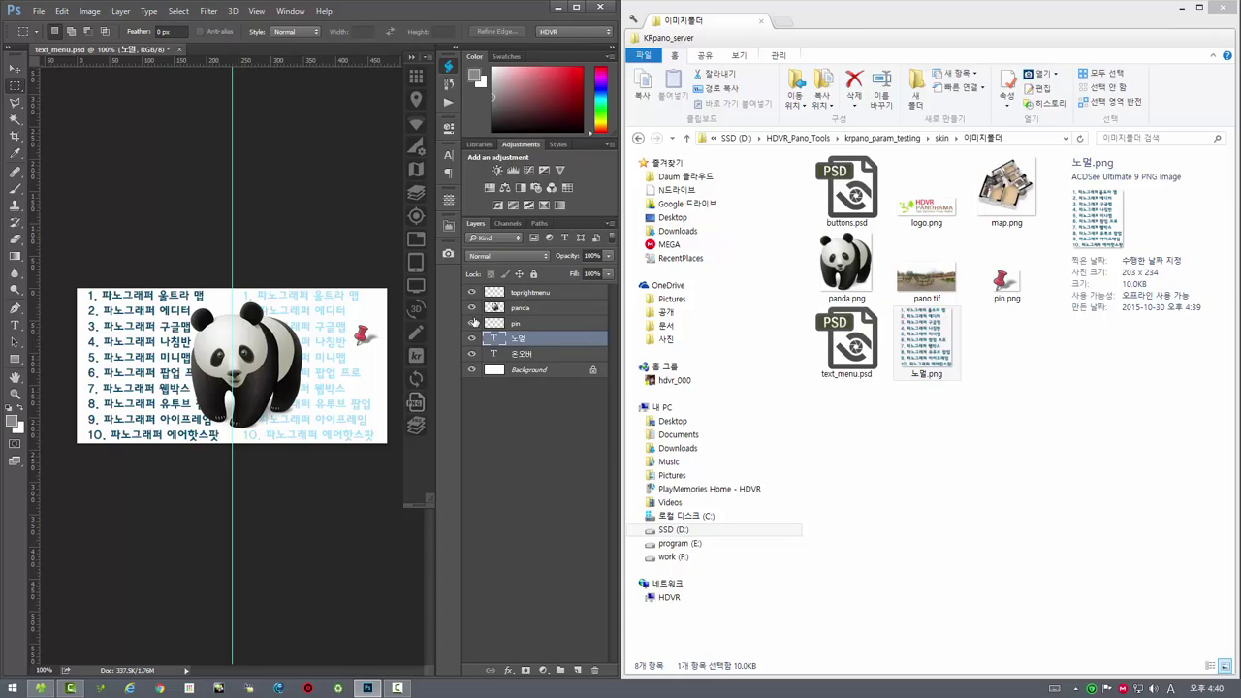
Hide the Background and pin layers and select the toprightmenu layer.
{"action": "left_click", "coordinate": [471, 369]}
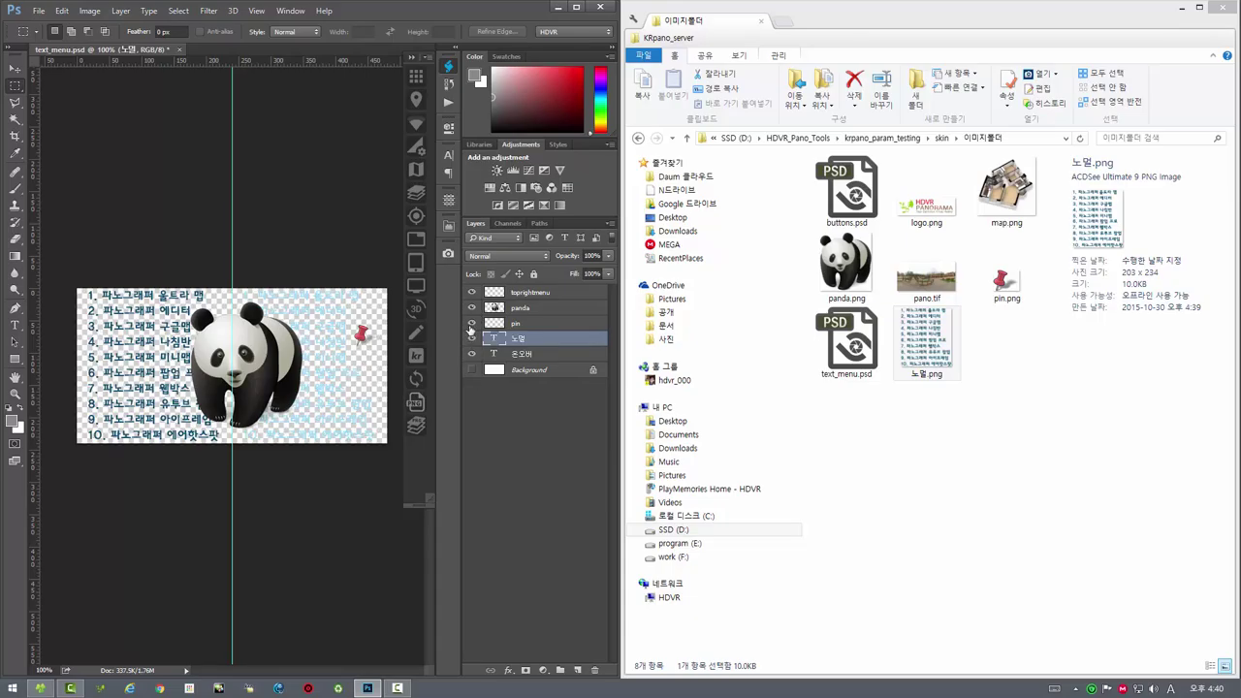
{"action": "left_click", "coordinate": [472, 324]}
{"action": "left_click", "coordinate": [542, 296]}
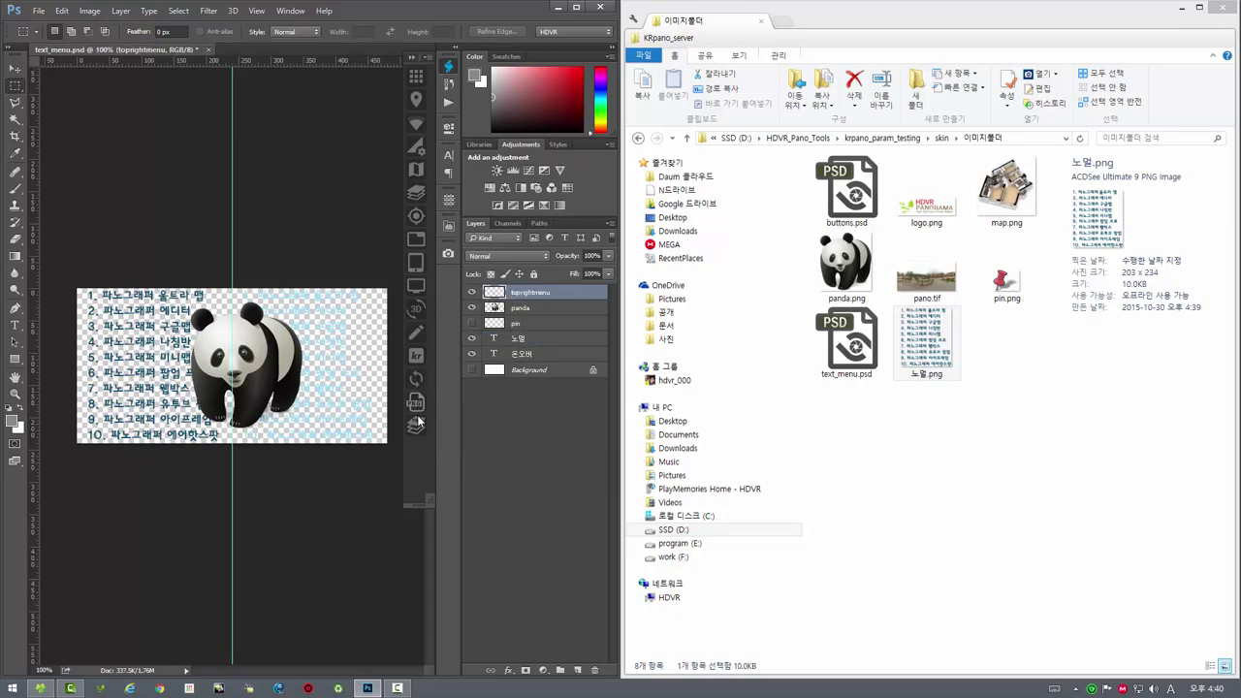
Export toprightmenu.png (480 × 240) to the skin folder, then select the panda layer.
{"action": "left_click", "coordinate": [418, 407]}
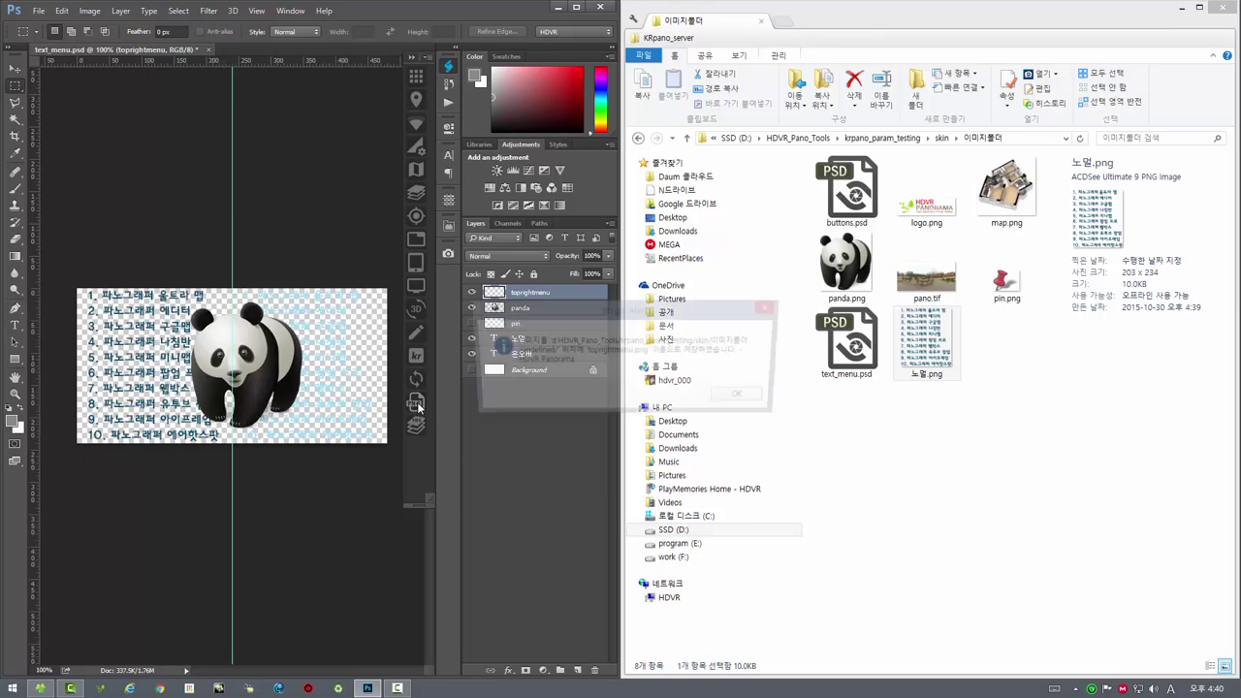
{"action": "left_click", "coordinate": [742, 397]}
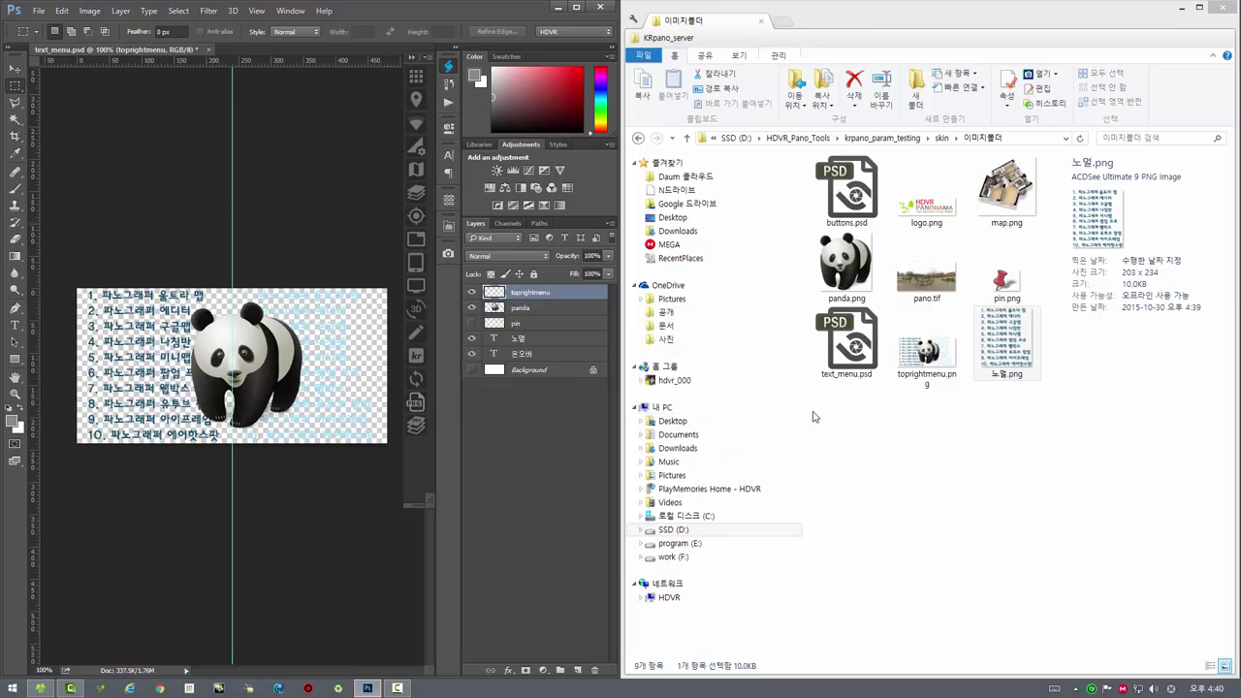
{"action": "left_click", "coordinate": [927, 383]}
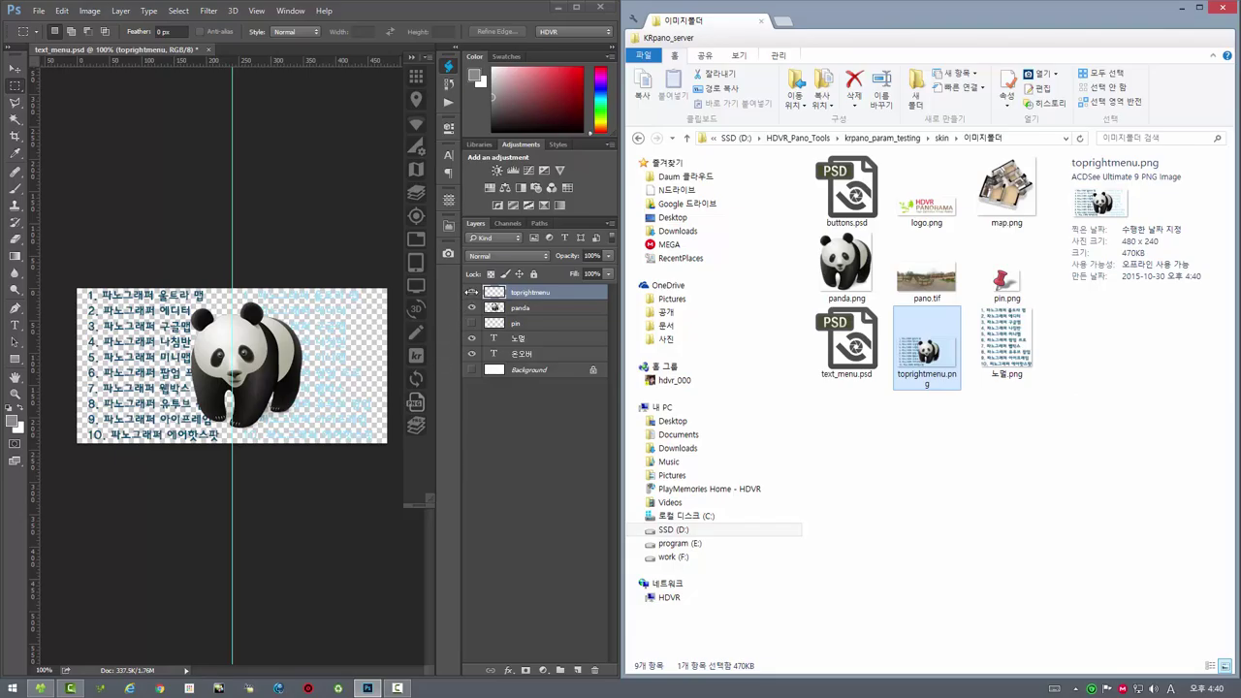
{"action": "left_click", "coordinate": [472, 292]}
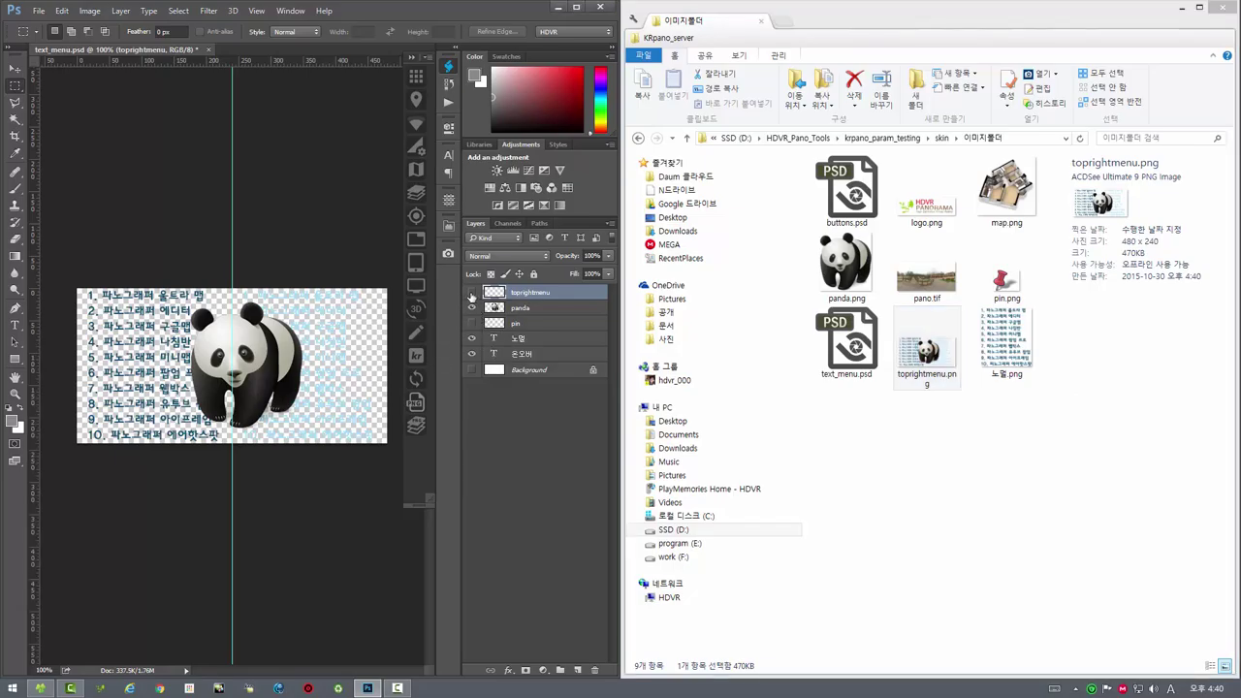
{"action": "left_click", "coordinate": [531, 308]}
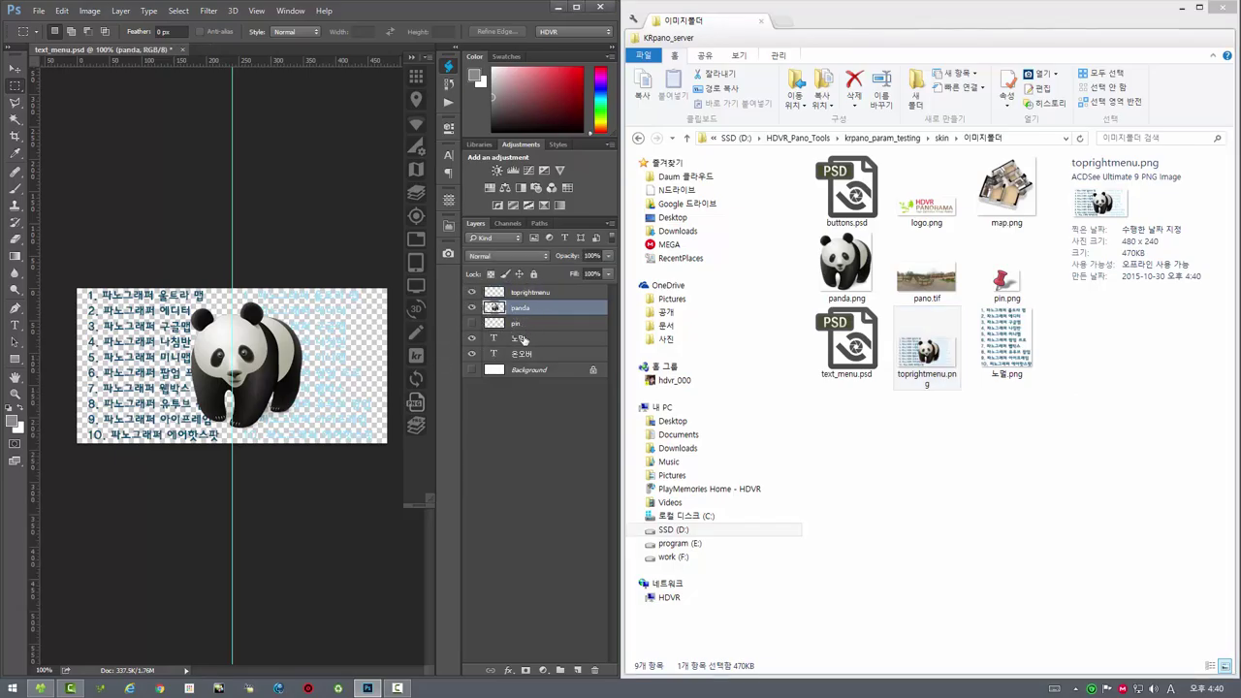
Delete panda.png, export a fresh panda.png from the panda layer, and float the Photoshop window.
{"action": "left_click", "coordinate": [845, 264]}
{"action": "key", "text": "Delete"}
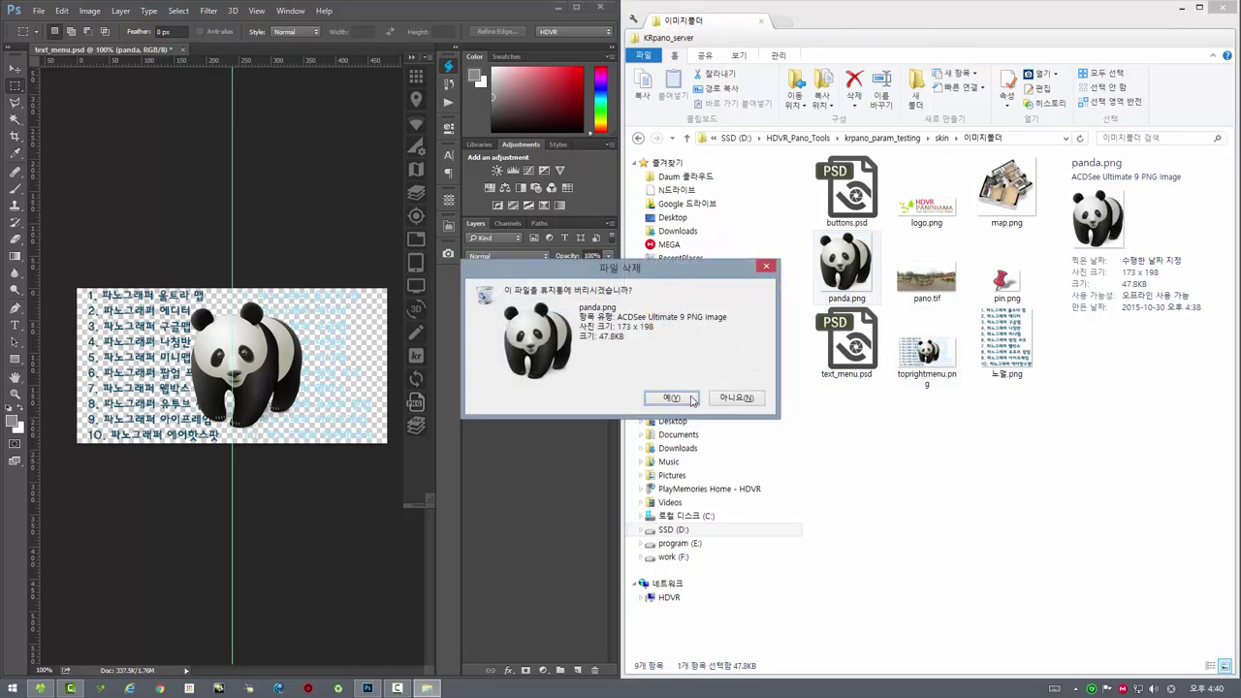
{"action": "left_click", "coordinate": [694, 398]}
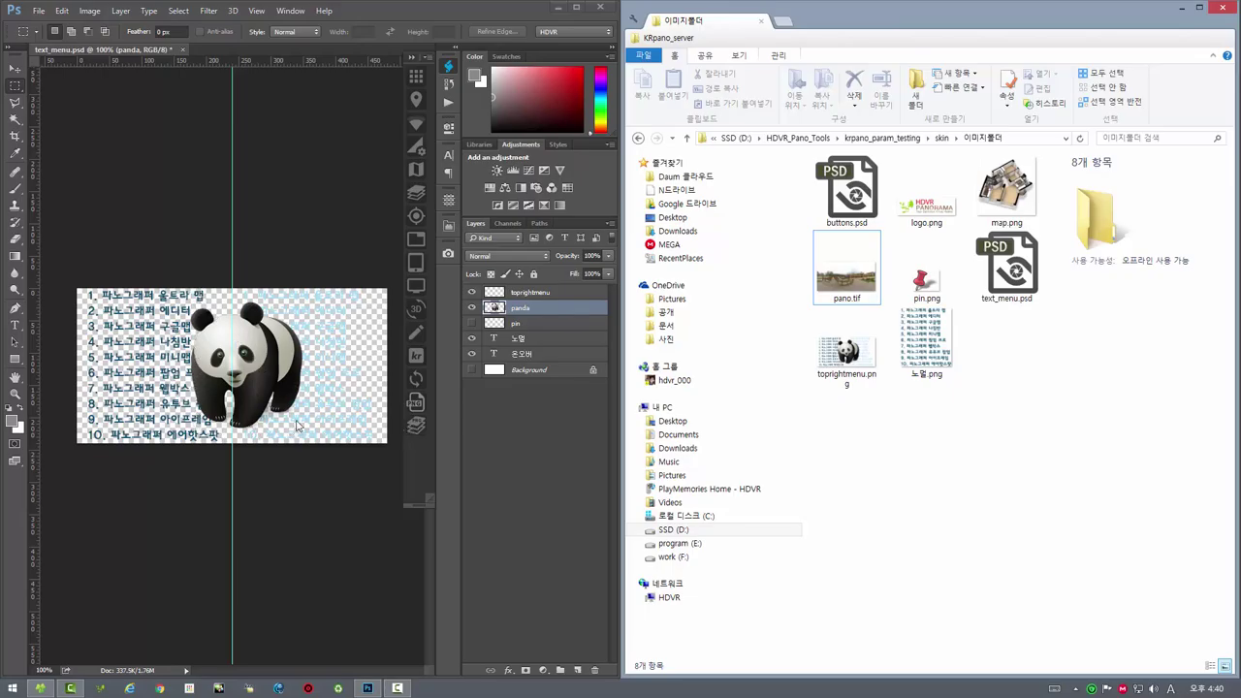
{"action": "left_click", "coordinate": [778, 432]}
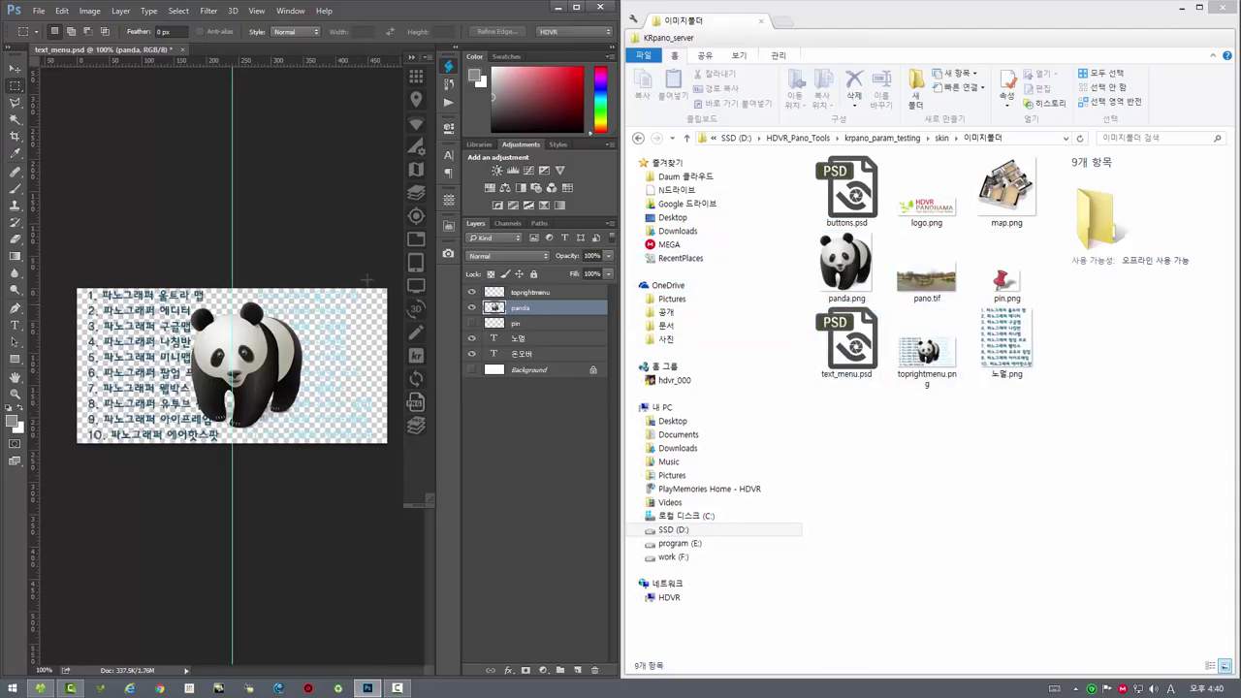
{"action": "double_click", "coordinate": [517, 8]}
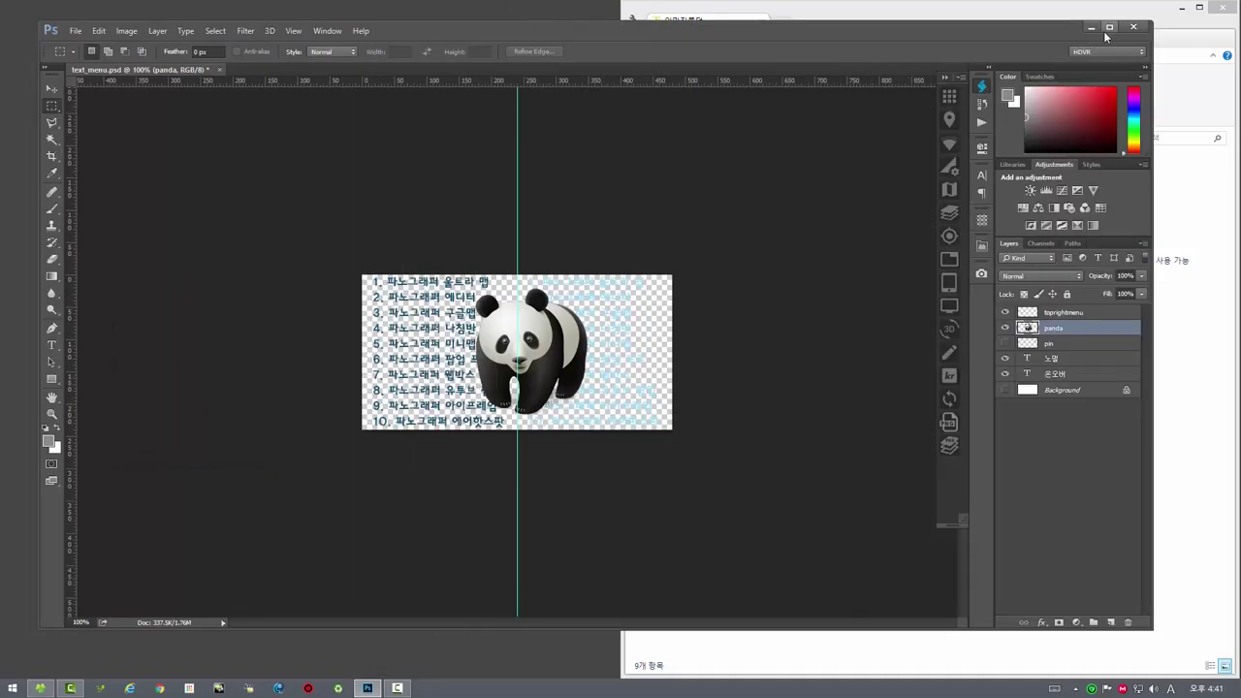
Maximize the Photoshop window and open the File menu to reach the custom scripts.
{"action": "left_click", "coordinate": [1109, 26]}
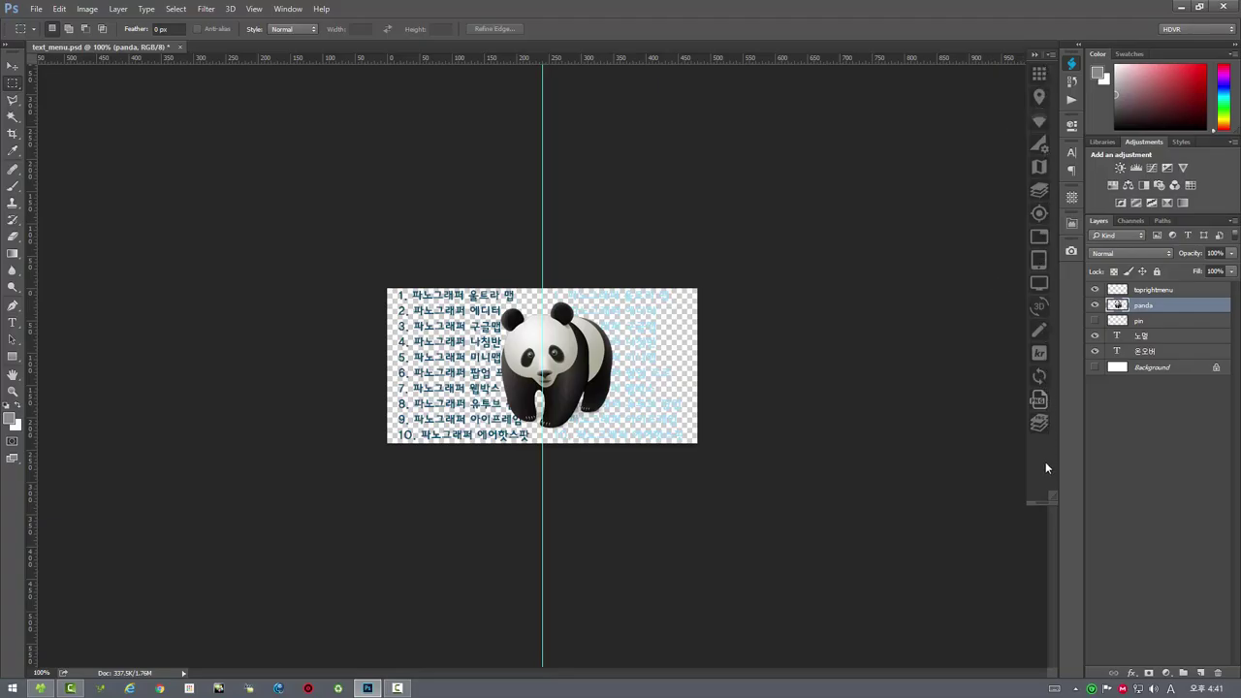
{"action": "left_click", "coordinate": [36, 9]}
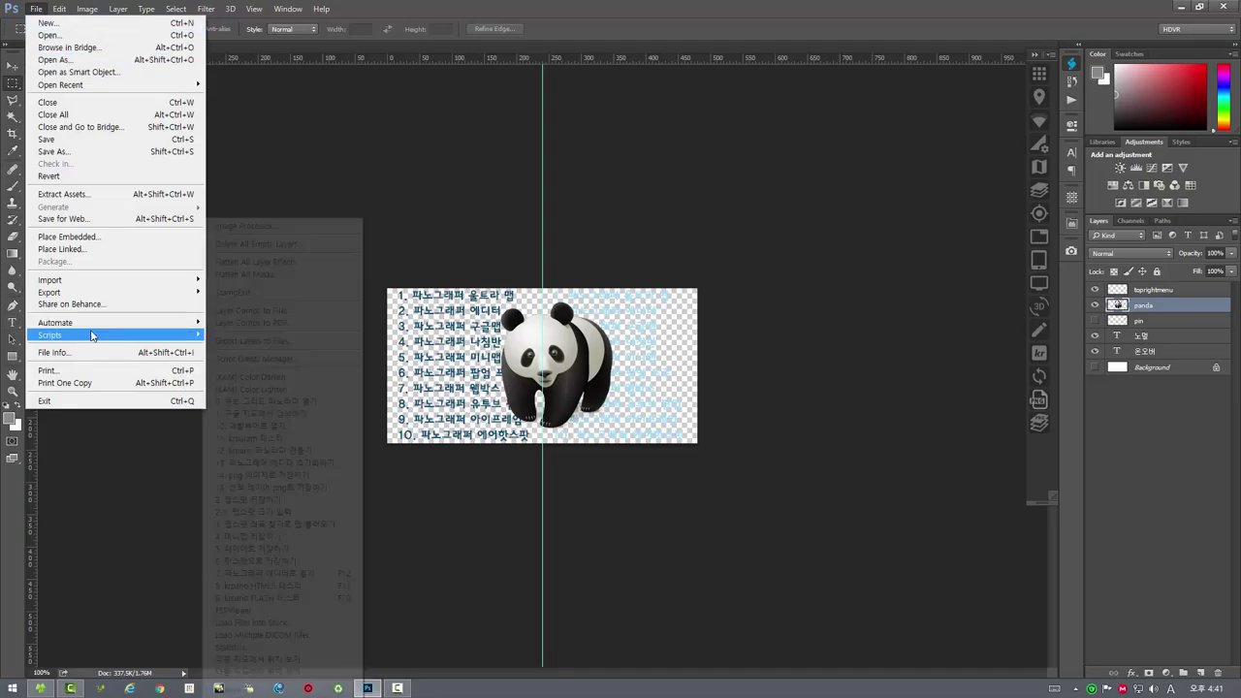
{"action": "mouse_move", "coordinate": [97, 335]}
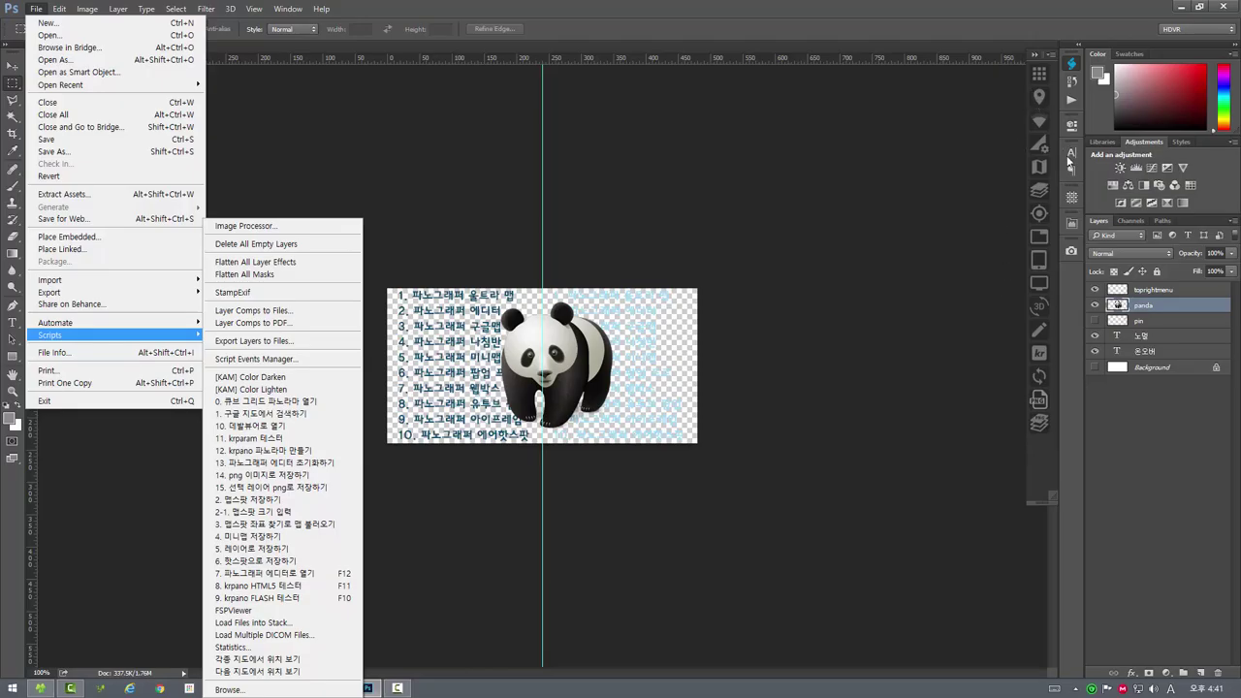
Expand the Custom Tools panel into edit mode, then cancel the JSX script import.
{"action": "left_click", "coordinate": [1027, 306]}
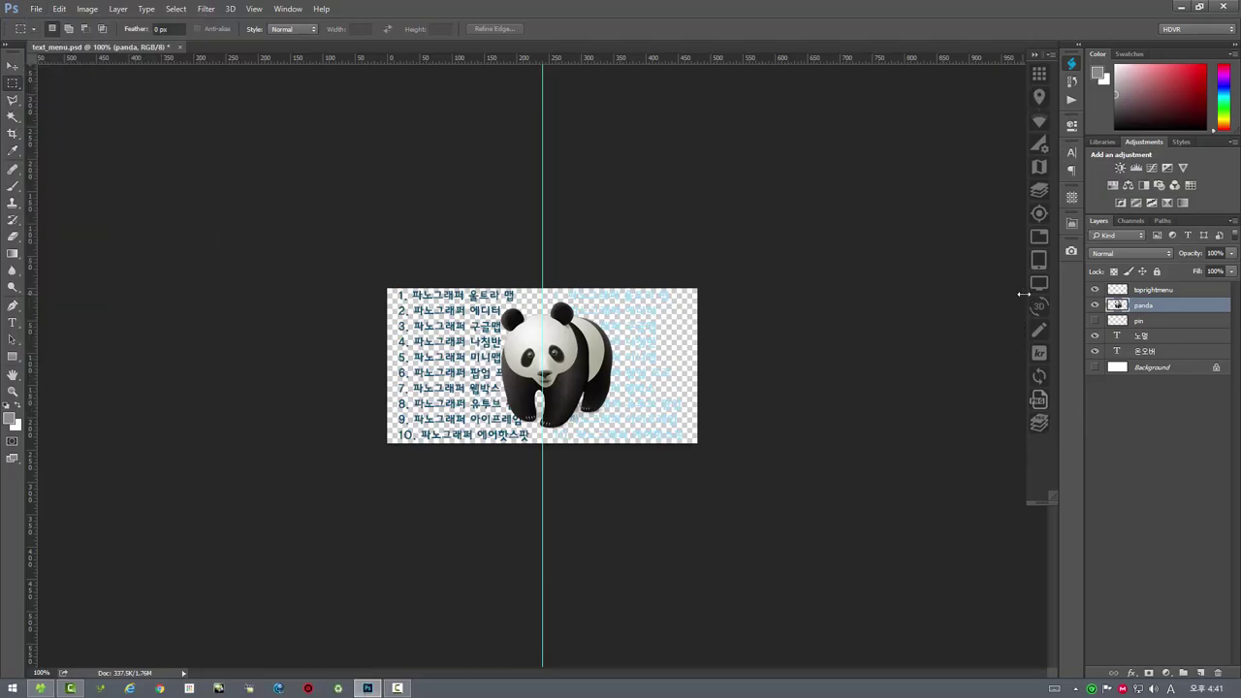
{"action": "left_click_drag", "start_coordinate": [1022, 294], "coordinate": [814, 297]}
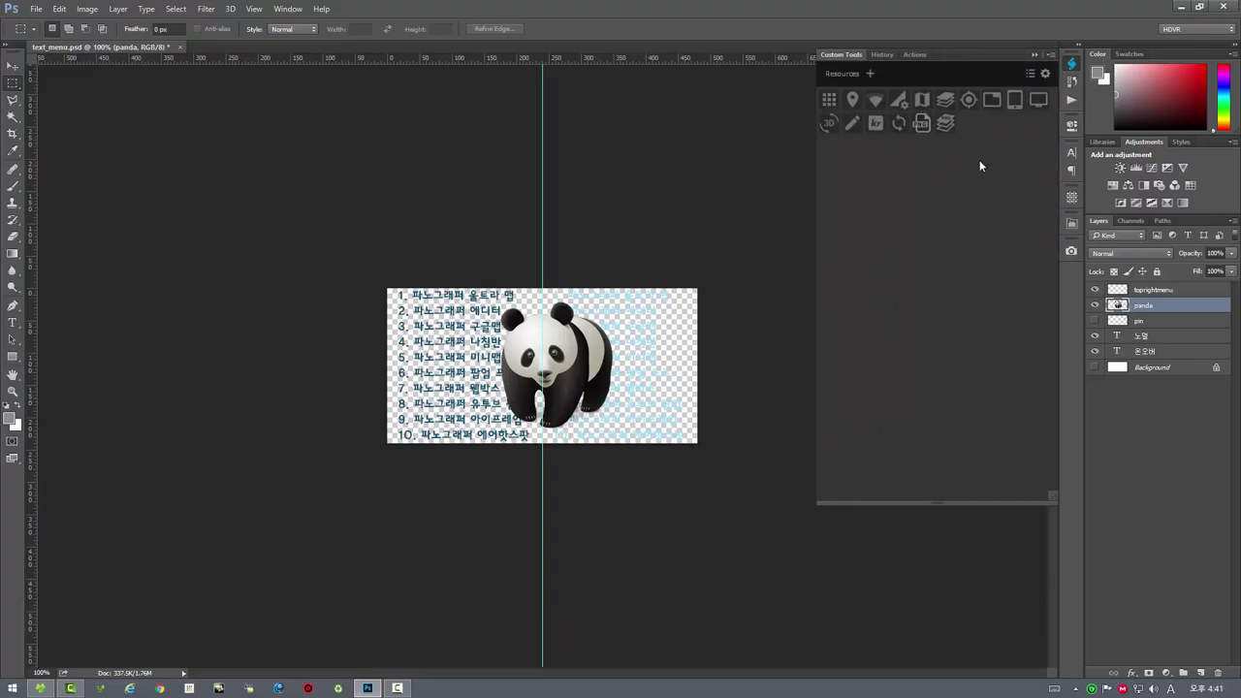
{"action": "left_click", "coordinate": [1044, 76]}
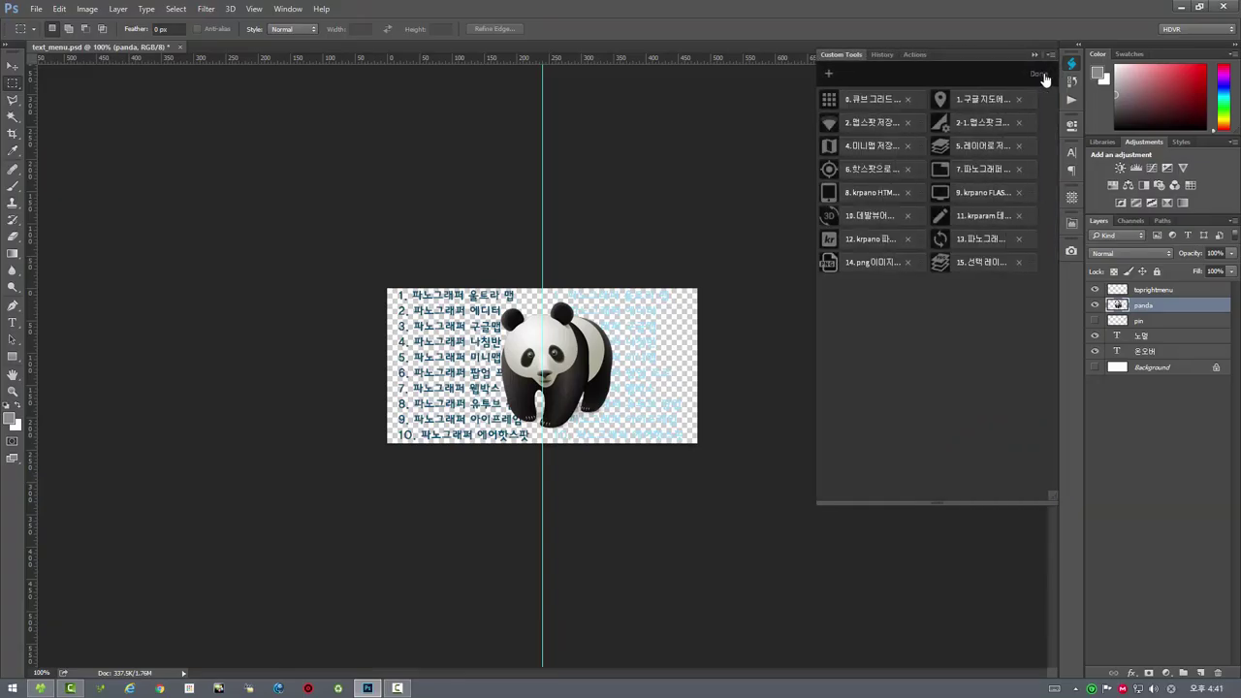
{"action": "left_click", "coordinate": [827, 74]}
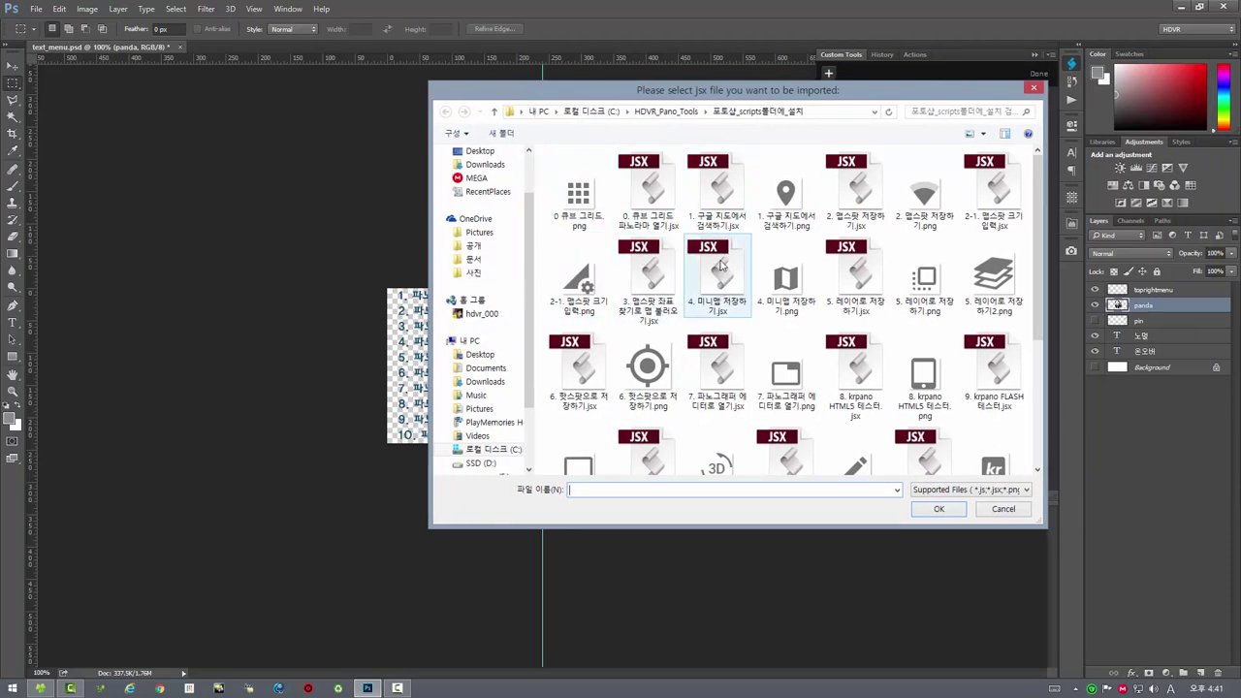
{"action": "left_click", "coordinate": [1004, 510]}
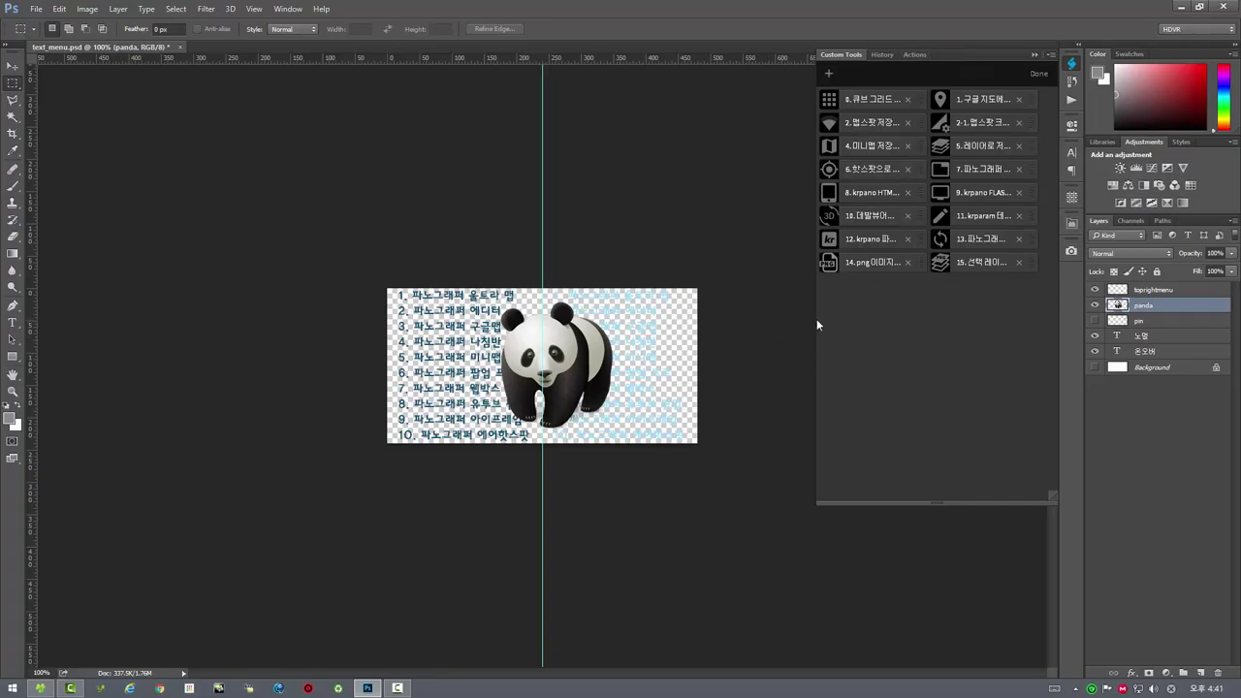
Finish editing the custom tools and collapse their panel to a single icon column.
{"action": "left_click_drag", "start_coordinate": [813, 319], "coordinate": [823, 319]}
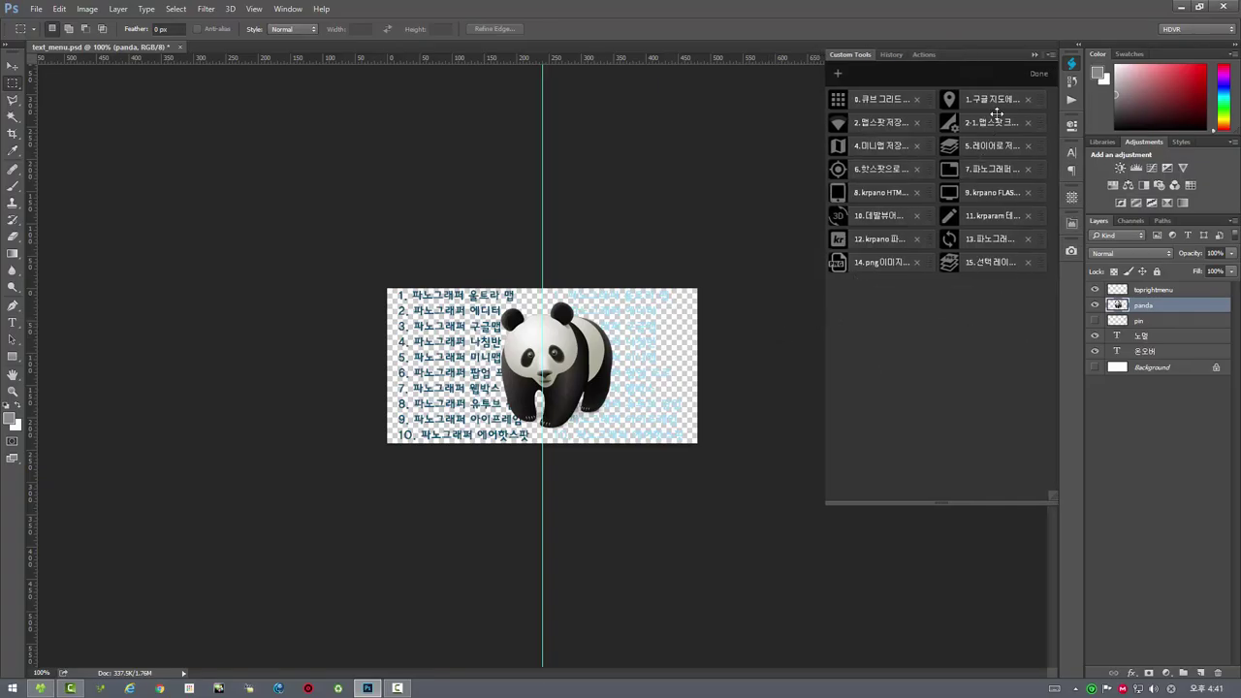
{"action": "left_click", "coordinate": [1038, 74]}
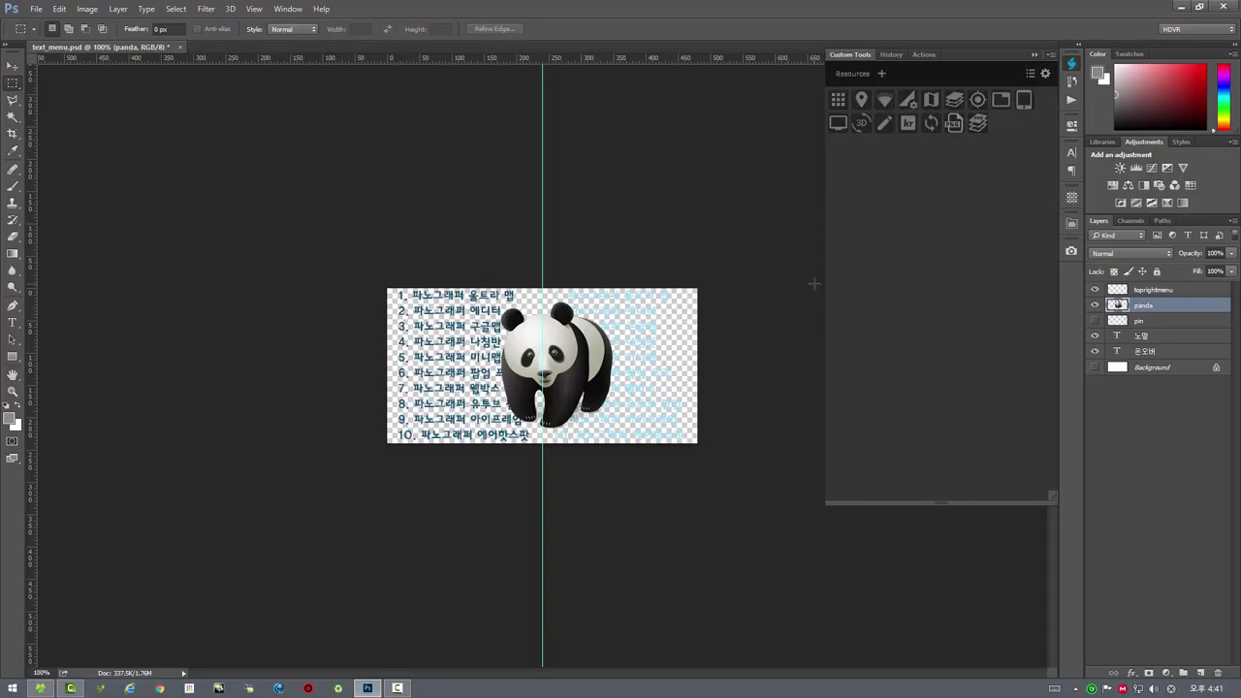
{"action": "left_click_drag", "start_coordinate": [823, 285], "coordinate": [1024, 292]}
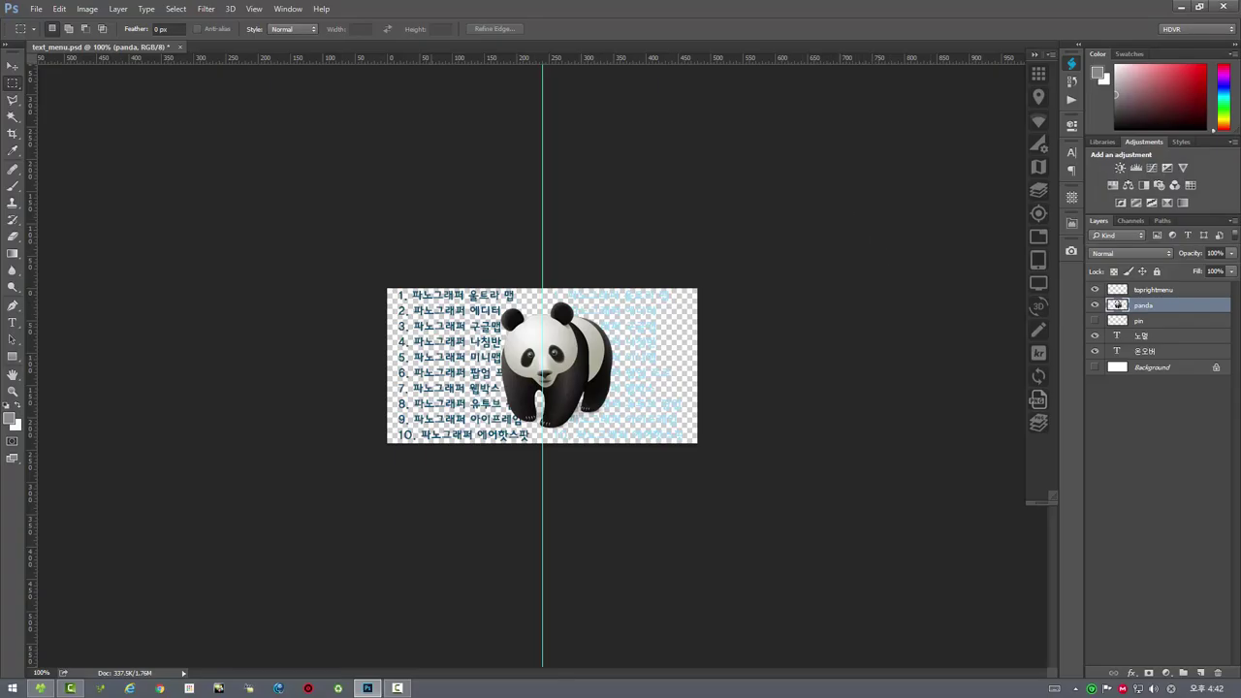
In a maximized This PC tab, browse to C:\Program Files\Adobe\Adobe Photoshop CC 2014\Presets\Scripts.
{"action": "left_click", "coordinate": [41, 688]}
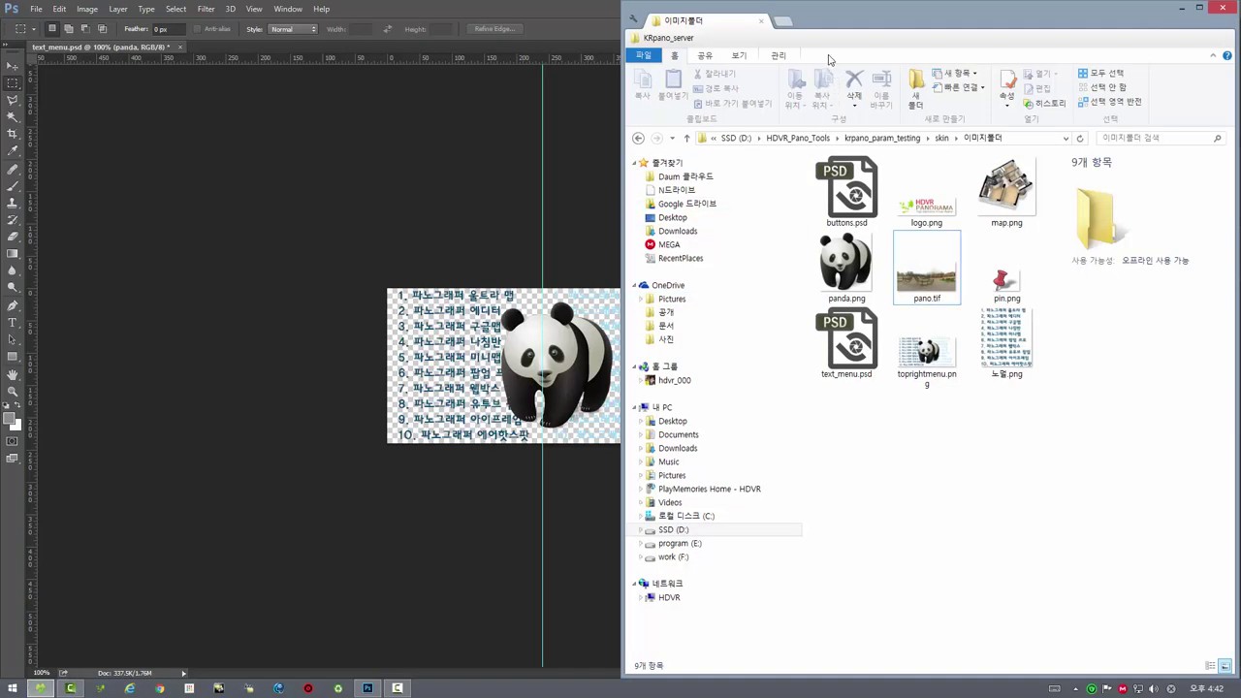
{"action": "left_click", "coordinate": [784, 21]}
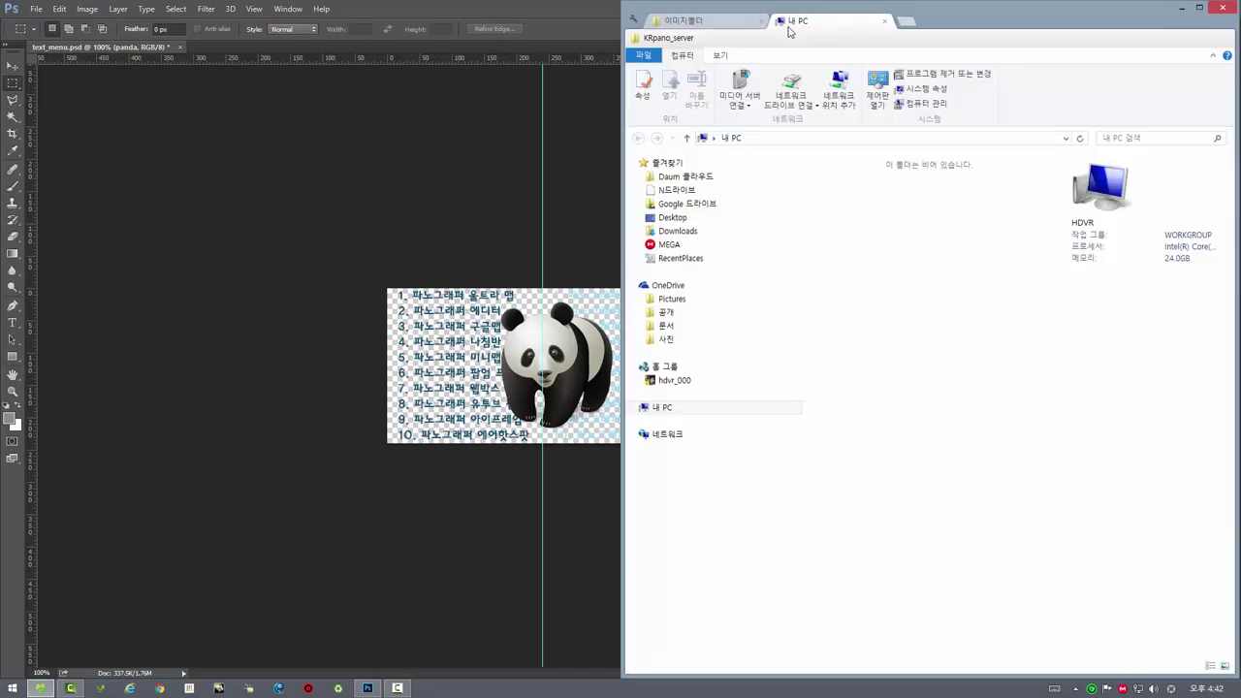
{"action": "double_click", "coordinate": [868, 10]}
{"action": "left_click", "coordinate": [260, 267]}
{"action": "double_click", "coordinate": [260, 267]}
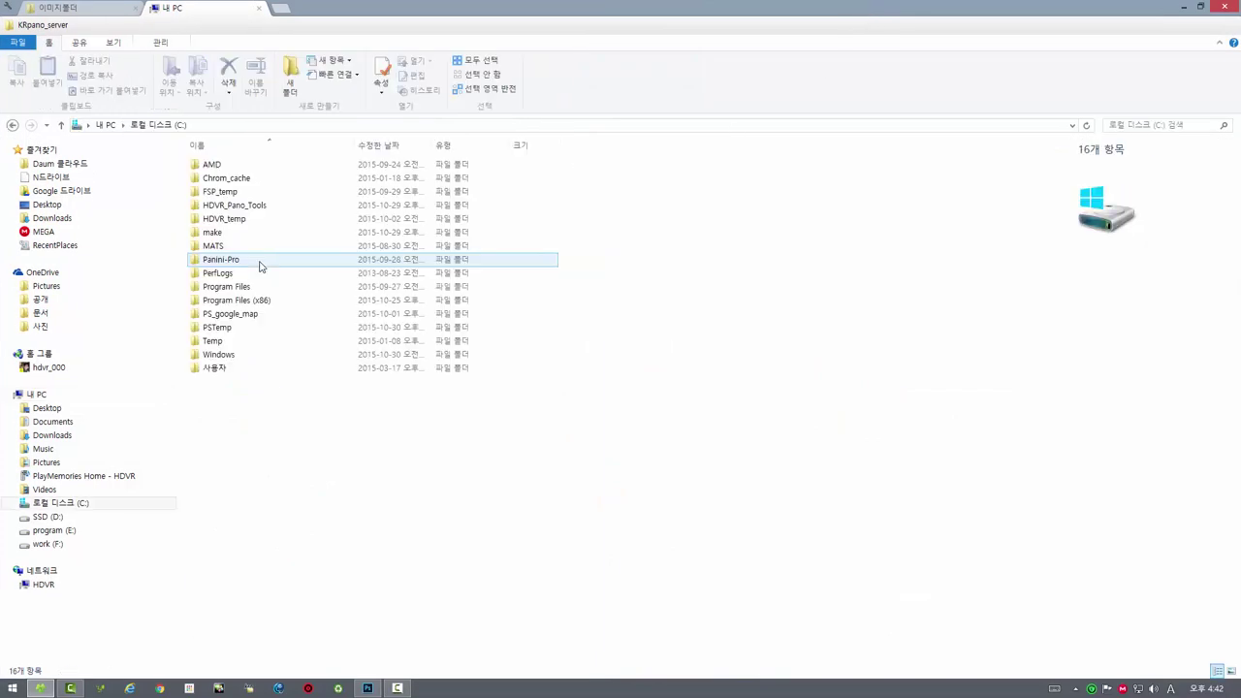
{"action": "double_click", "coordinate": [205, 288]}
{"action": "double_click", "coordinate": [208, 178]}
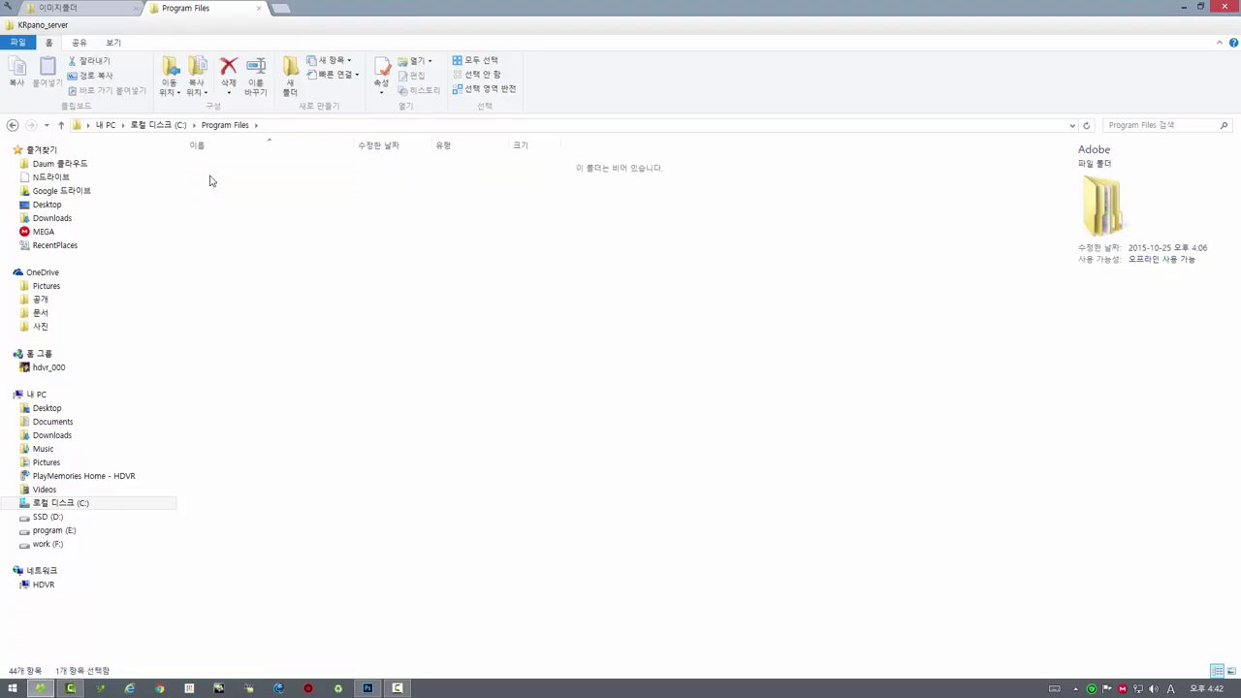
{"action": "double_click", "coordinate": [202, 246]}
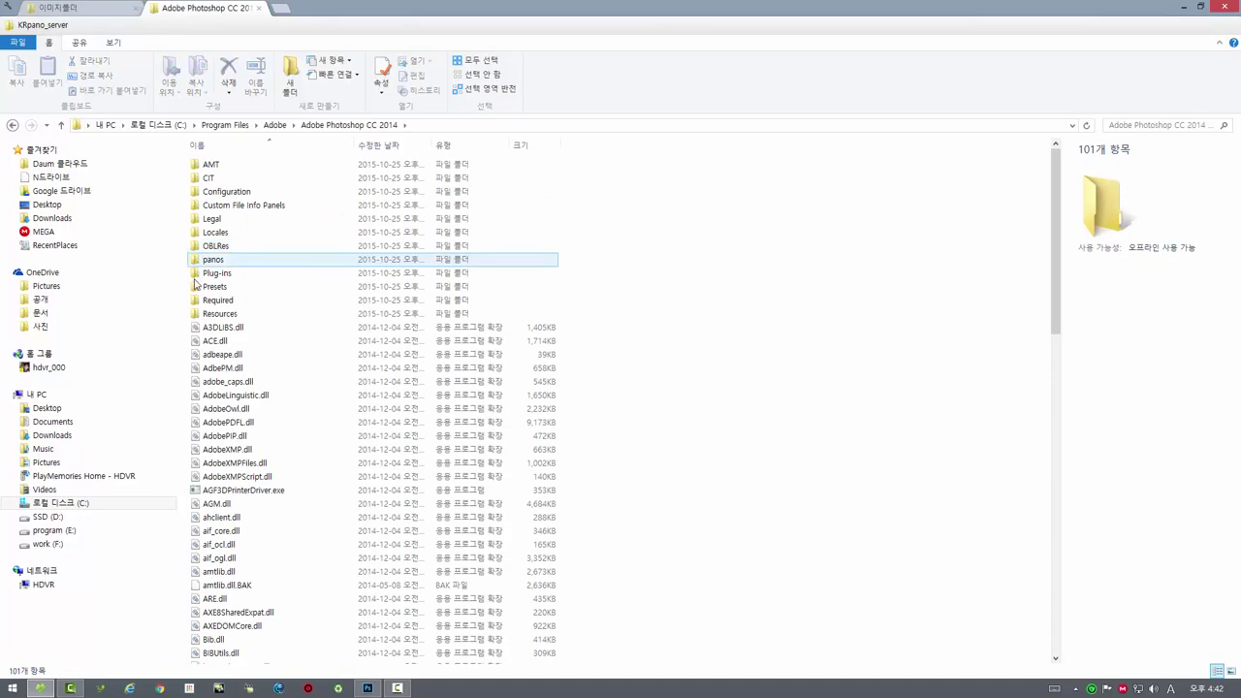
{"action": "double_click", "coordinate": [197, 288]}
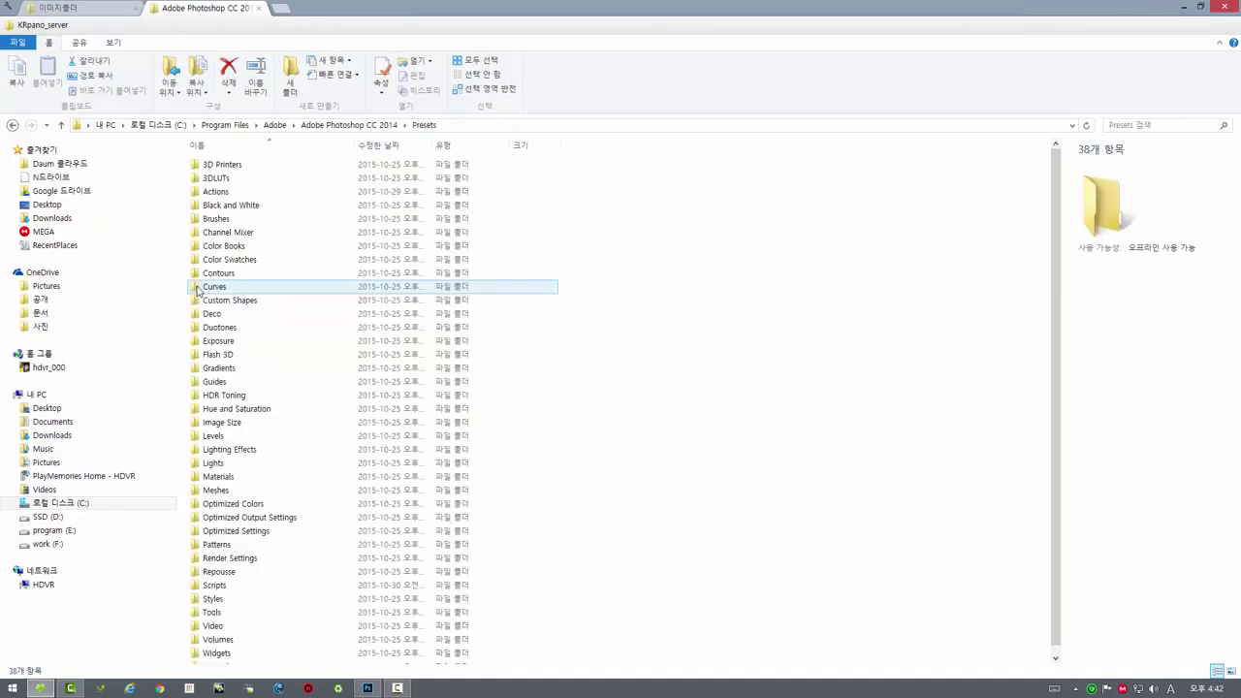
{"action": "double_click", "coordinate": [213, 584]}
Look over the listed .jsx scripts and select '7. 파노그래퍼 에디터로 열기.jsx'.
{"action": "scroll", "coordinate": [210, 388], "scroll_direction": "down", "scroll_amount": 2}
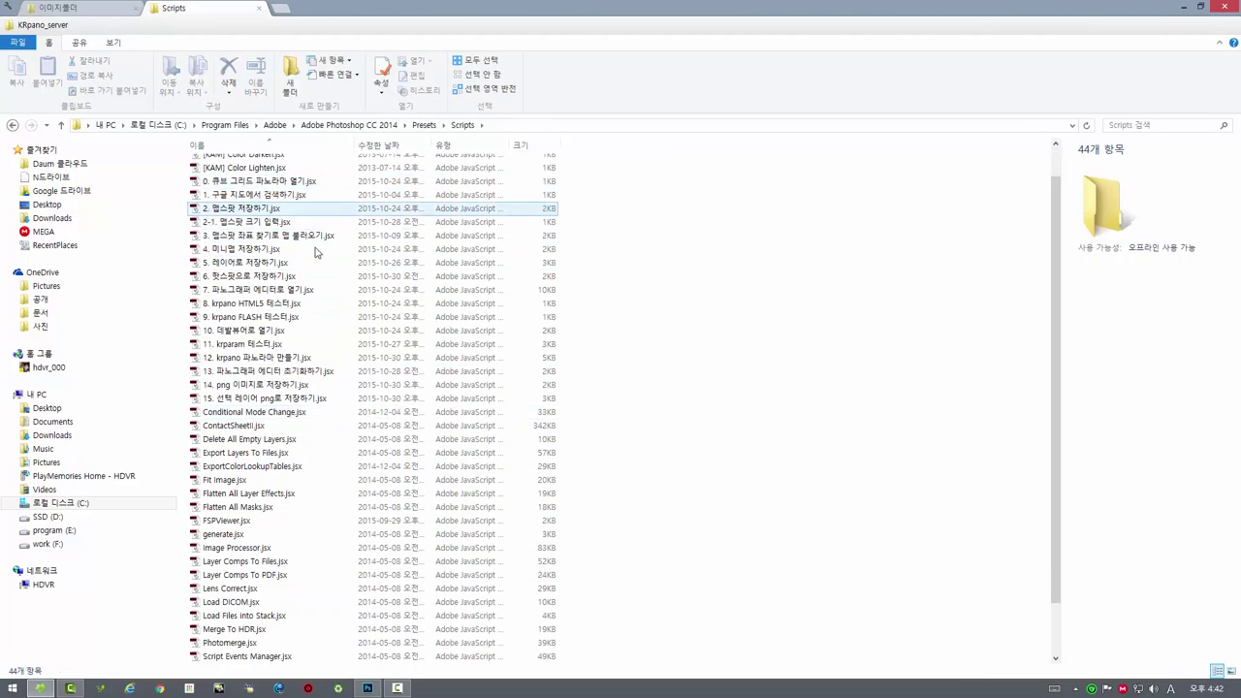
{"action": "scroll", "coordinate": [299, 453], "scroll_direction": "up", "scroll_amount": 1}
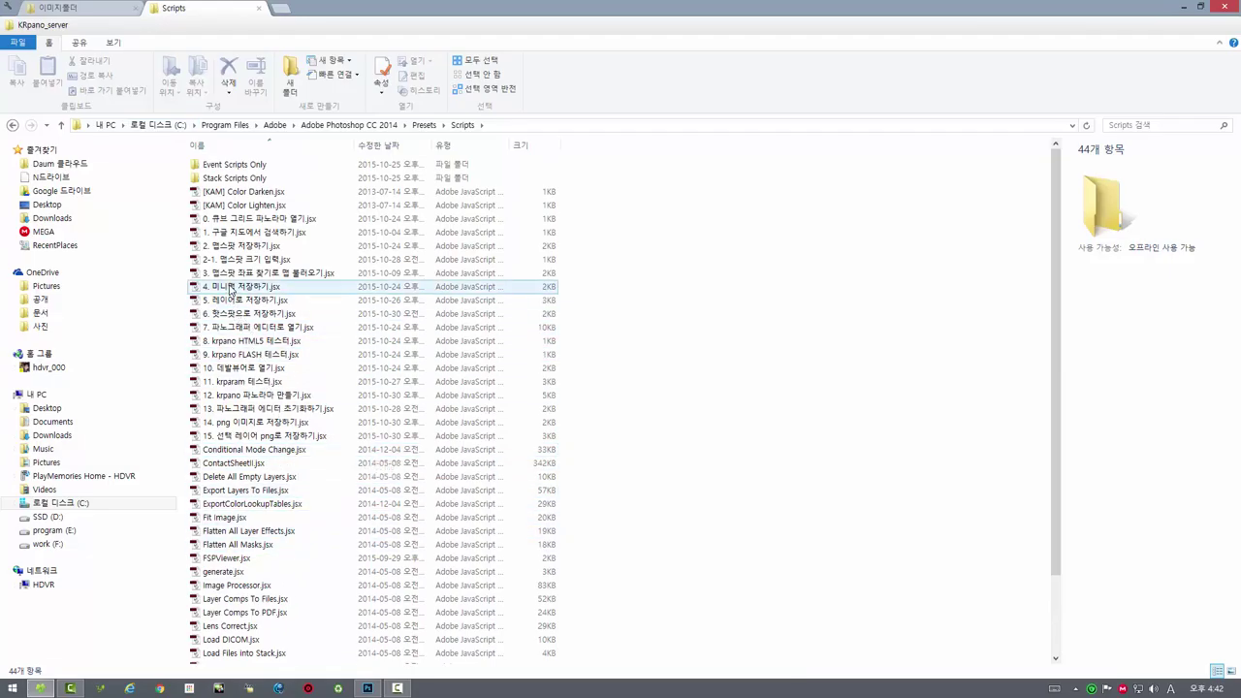
{"action": "left_click", "coordinate": [232, 276]}
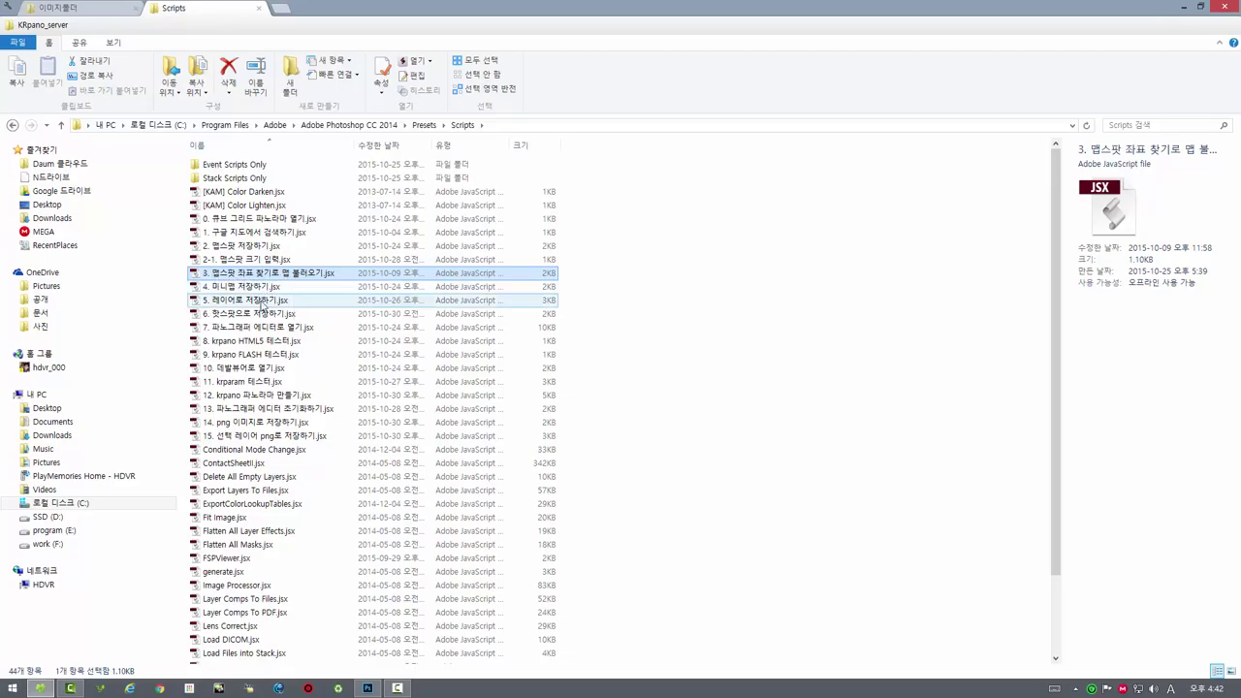
{"action": "left_click", "coordinate": [265, 328]}
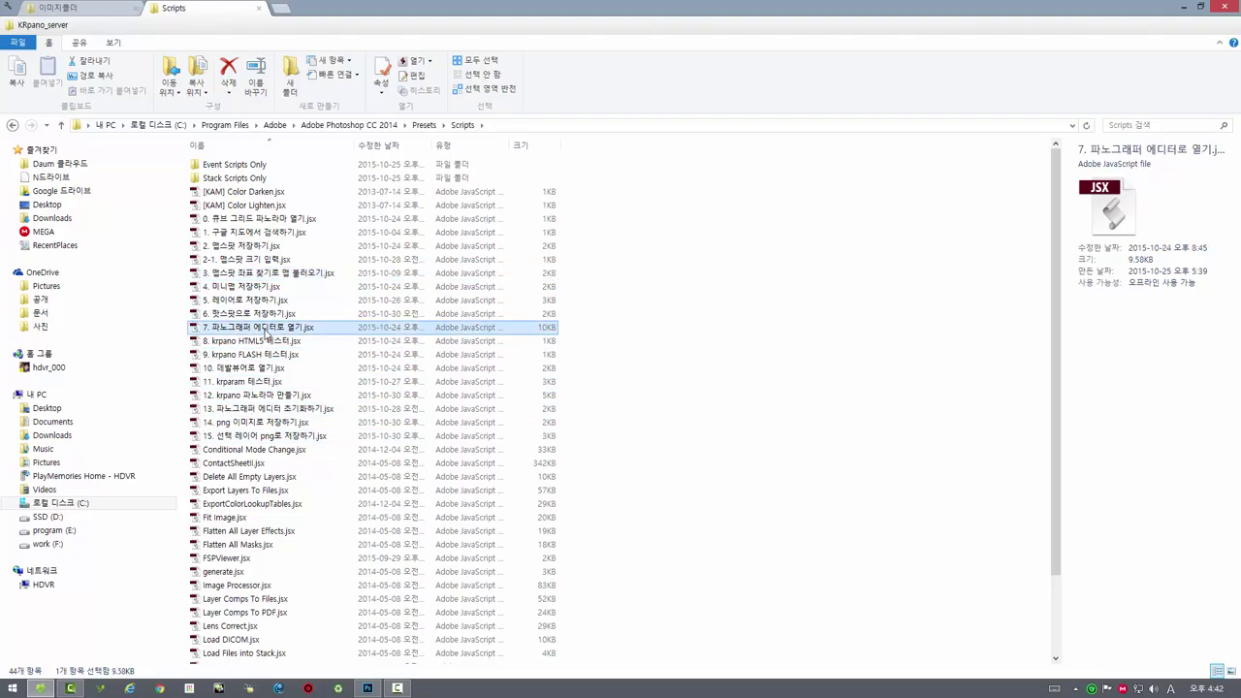
Open '7. 파노그래퍼 에디터로 열기.jsx' in Sublime Text and scroll into its code.
{"action": "right_click", "coordinate": [265, 332]}
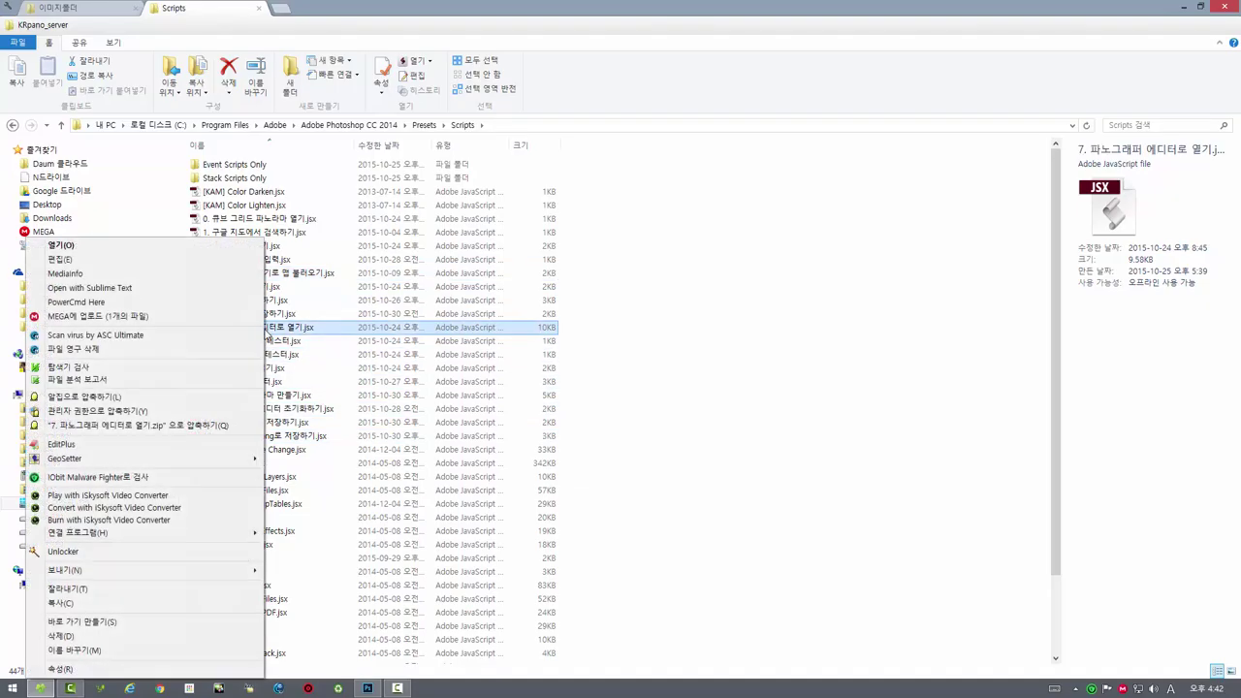
{"action": "left_click", "coordinate": [106, 288]}
{"action": "scroll", "coordinate": [620, 359], "scroll_direction": "down", "scroll_amount": 5}
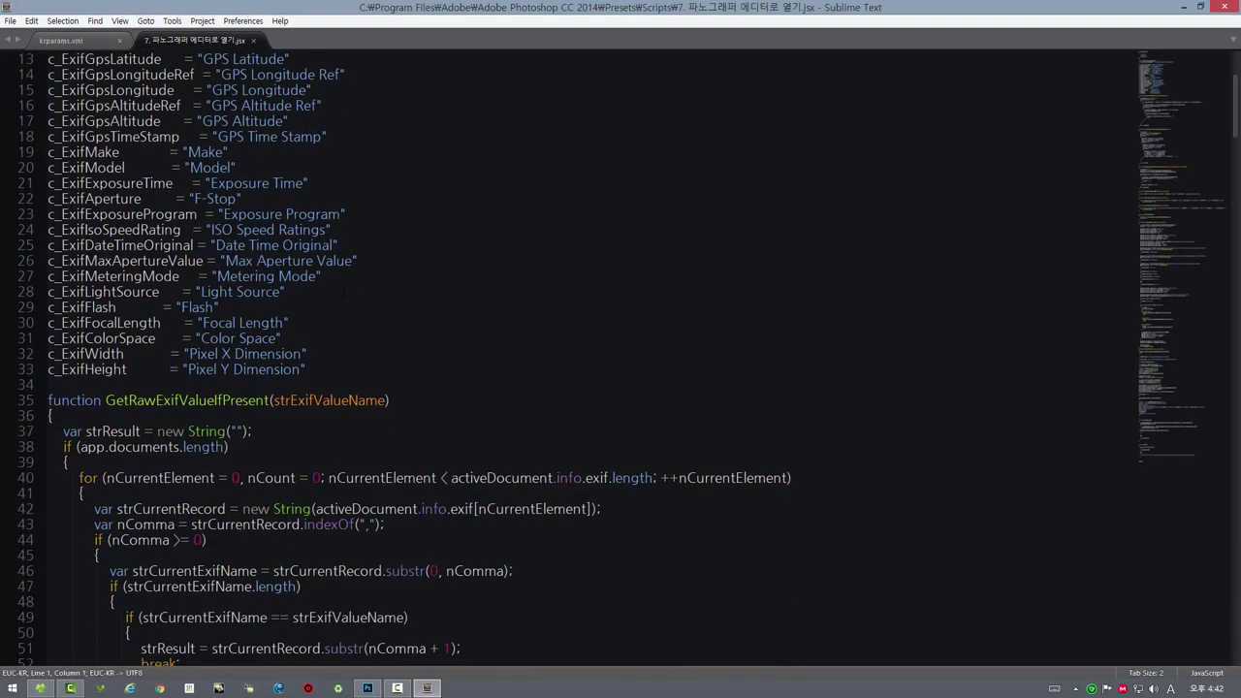
{"action": "scroll", "coordinate": [620, 359], "scroll_direction": "down", "scroll_amount": 4}
{"action": "scroll", "coordinate": [620, 359], "scroll_direction": "down", "scroll_amount": 8}
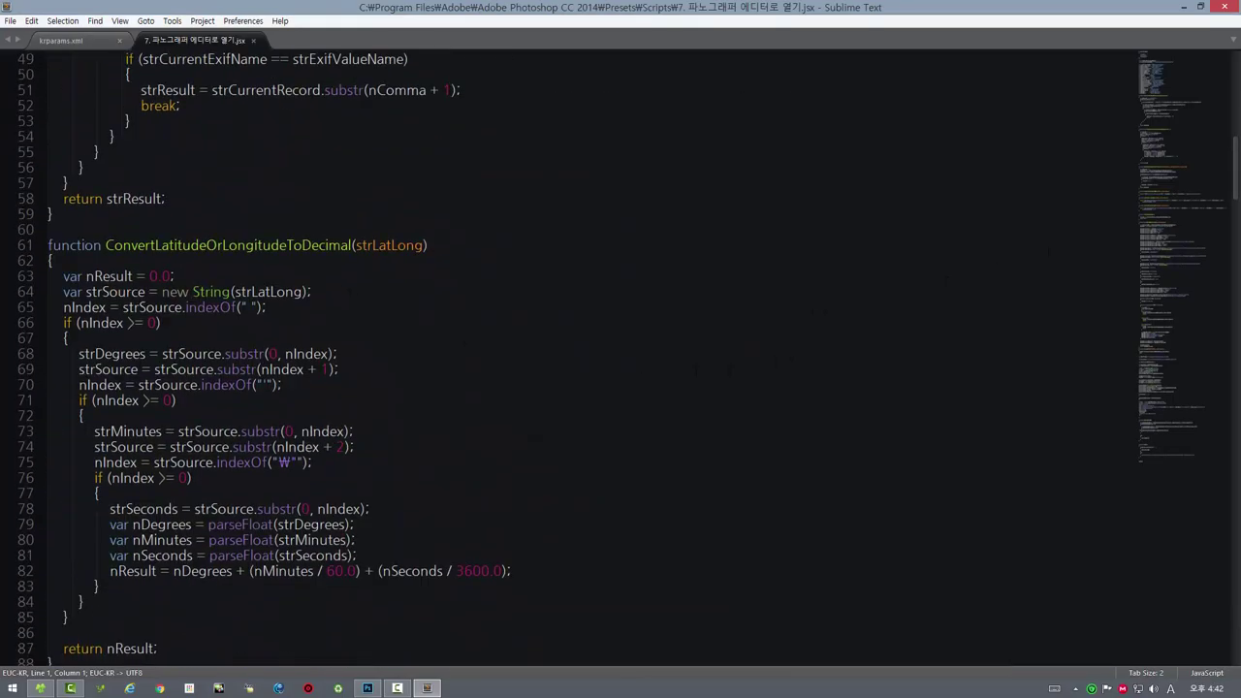
{"action": "left_click_drag", "start_coordinate": [1235, 194], "coordinate": [1238, 309]}
Read through the script code around line 152, then return to the Scripts folder window.
{"action": "left_click", "coordinate": [446, 373]}
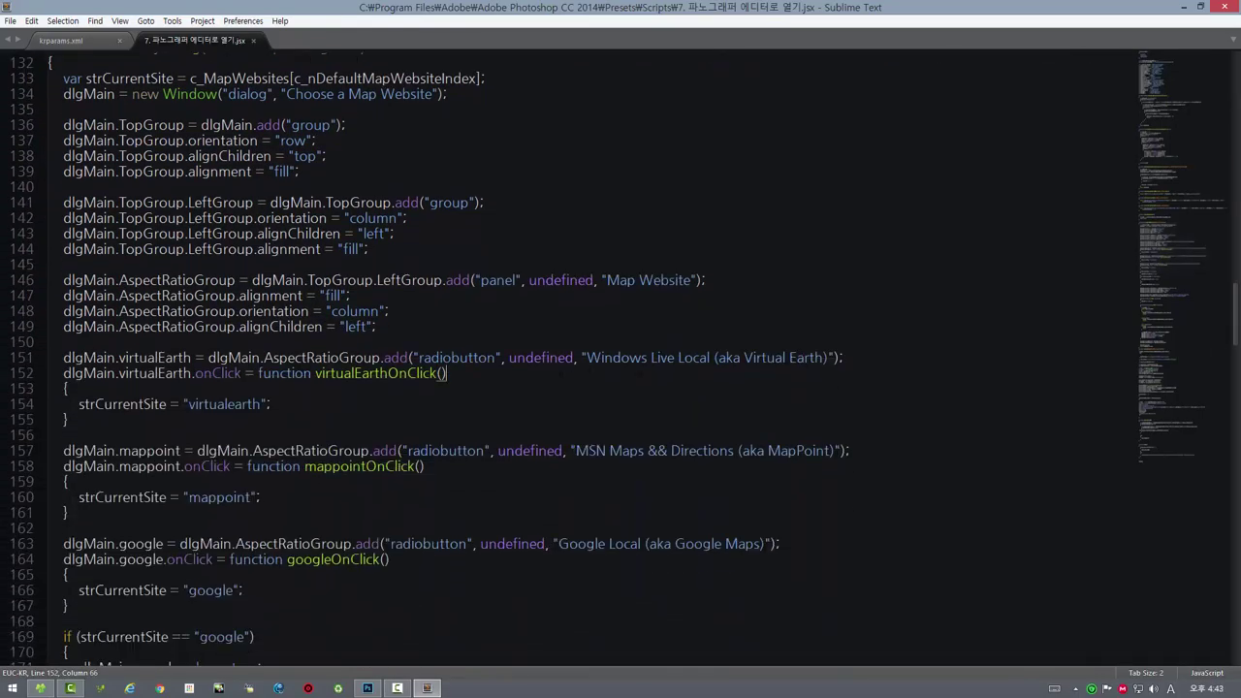
{"action": "scroll", "coordinate": [560, 369], "scroll_direction": "down", "scroll_amount": 3}
{"action": "scroll", "coordinate": [560, 368], "scroll_direction": "down", "scroll_amount": 3}
{"action": "scroll", "coordinate": [559, 369], "scroll_direction": "down", "scroll_amount": 2}
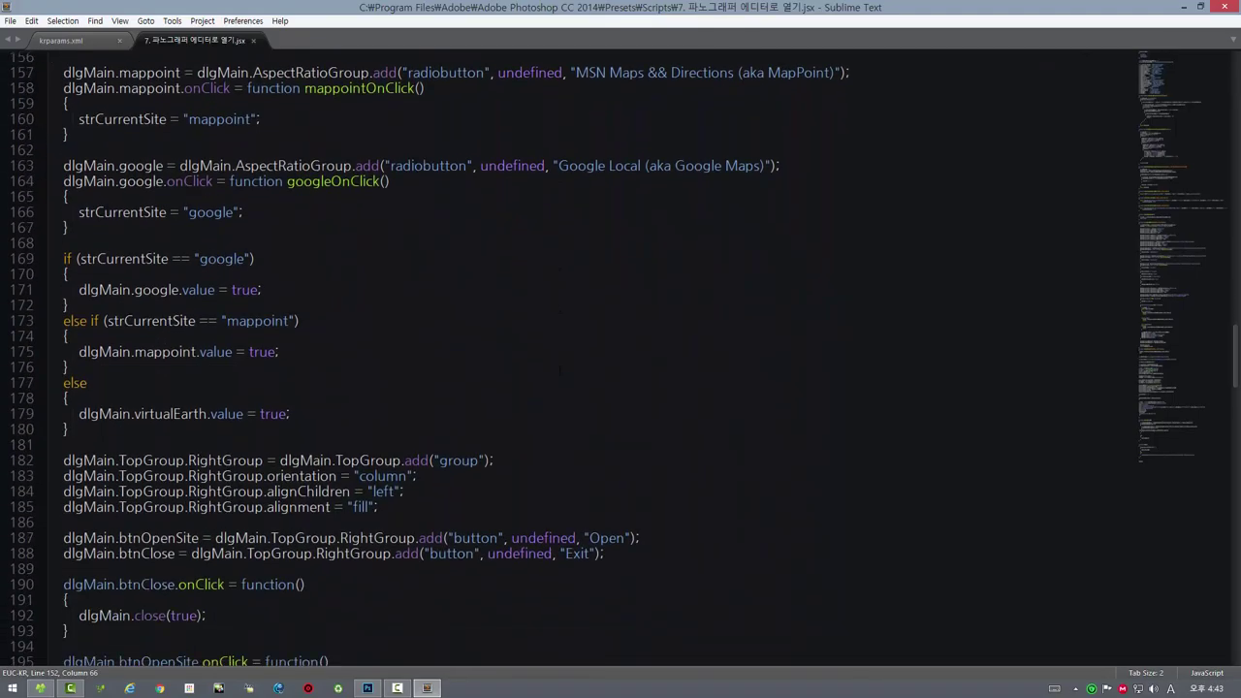
{"action": "scroll", "coordinate": [559, 368], "scroll_direction": "down", "scroll_amount": 3}
{"action": "scroll", "coordinate": [559, 369], "scroll_direction": "down", "scroll_amount": 2}
{"action": "scroll", "coordinate": [559, 368], "scroll_direction": "down", "scroll_amount": 2}
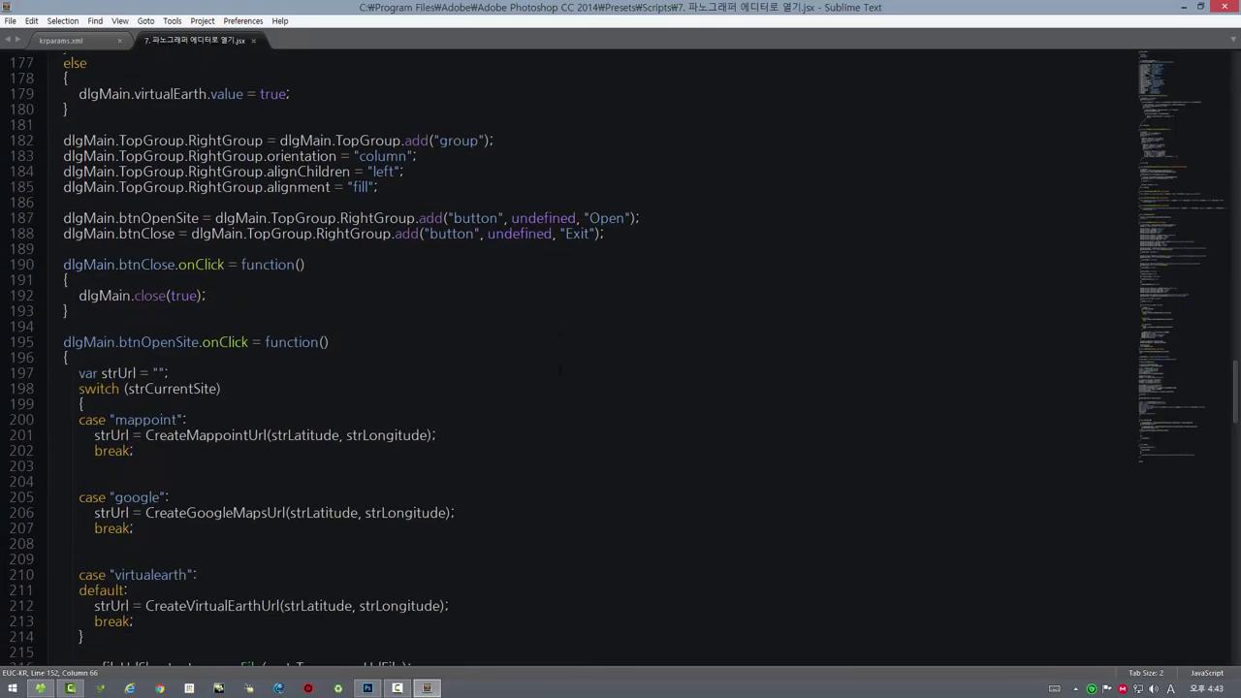
{"action": "scroll", "coordinate": [559, 369], "scroll_direction": "up", "scroll_amount": 1}
{"action": "scroll", "coordinate": [559, 368], "scroll_direction": "up", "scroll_amount": 1}
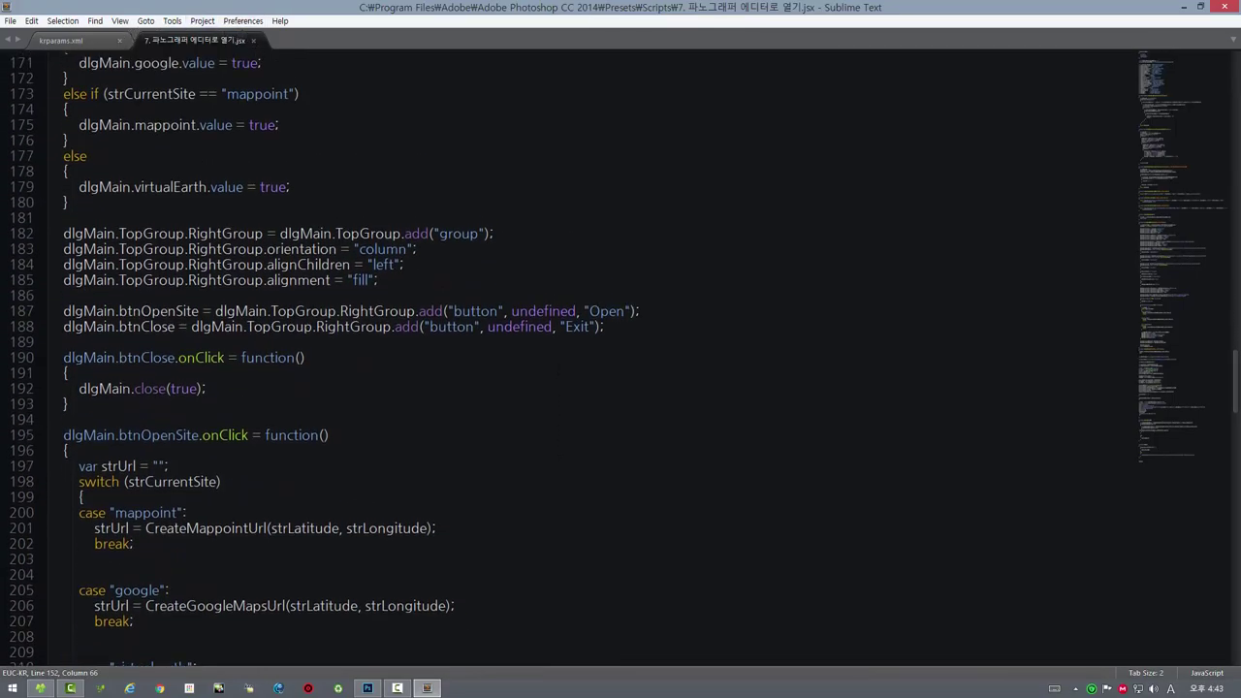
{"action": "scroll", "coordinate": [559, 368], "scroll_direction": "up", "scroll_amount": 3}
{"action": "scroll", "coordinate": [560, 369], "scroll_direction": "up", "scroll_amount": 4}
{"action": "scroll", "coordinate": [560, 368], "scroll_direction": "up", "scroll_amount": 4}
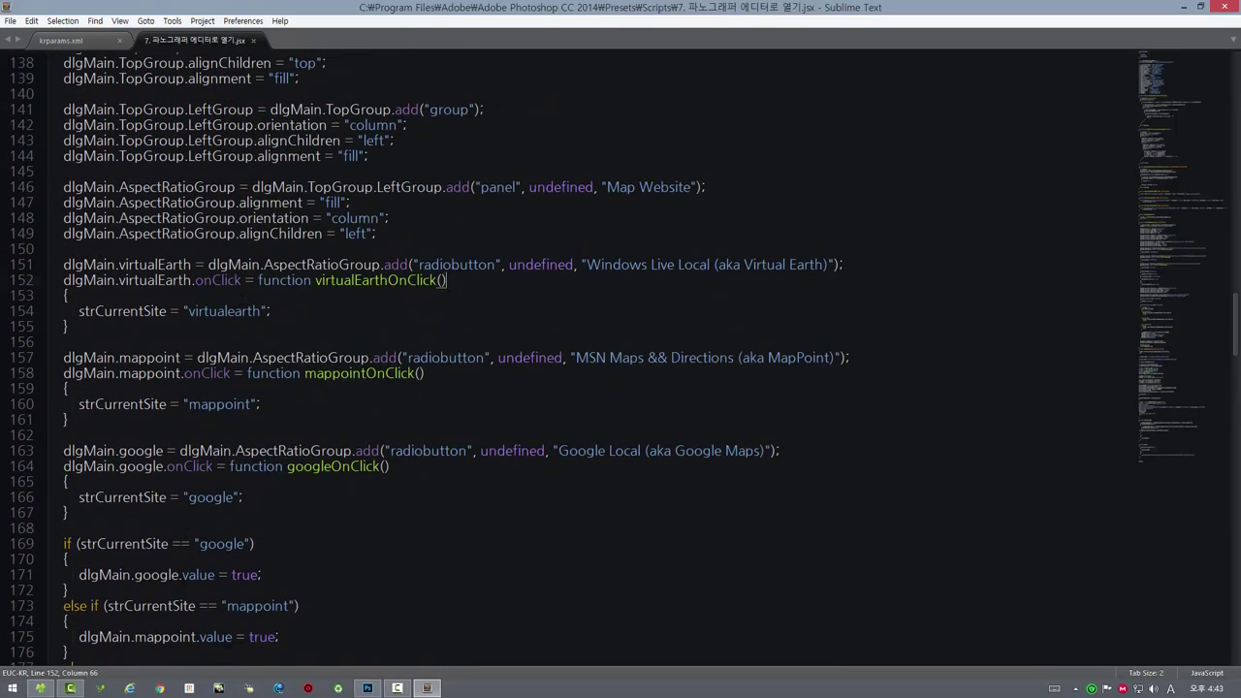
{"action": "left_click", "coordinate": [40, 688]}
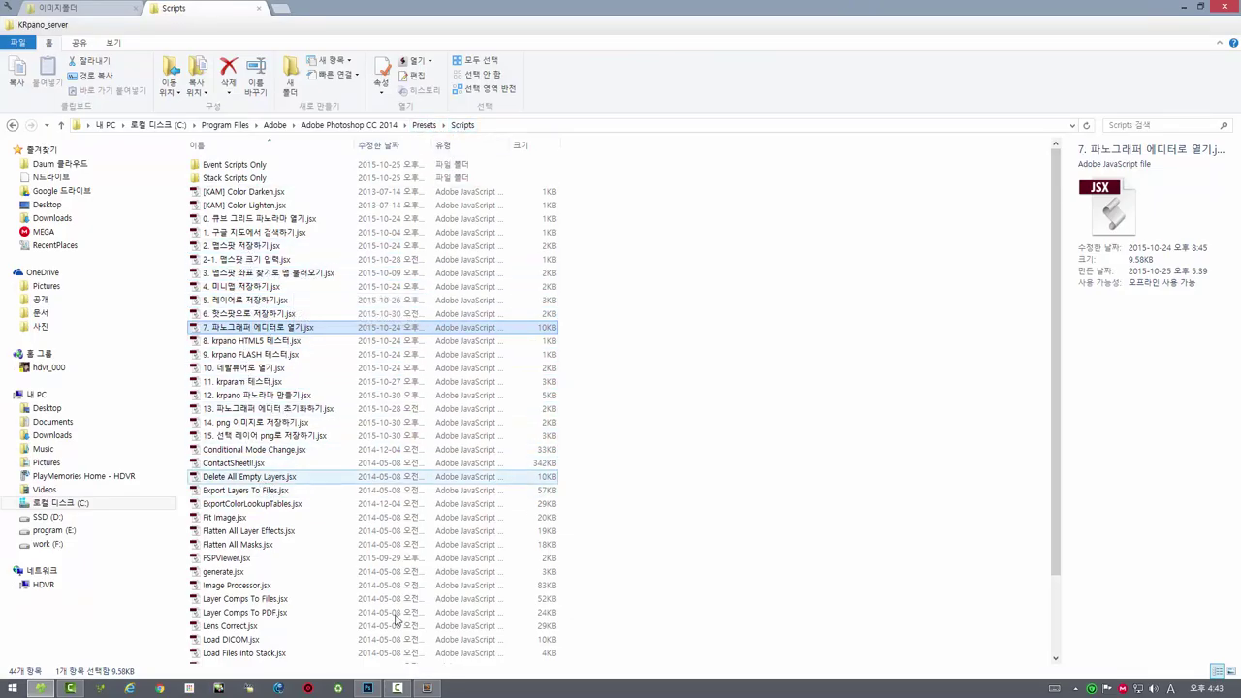
With text_menu.psd in front, review the File > Scripts list and Window > Extensions, then close the menus.
{"action": "left_click", "coordinate": [367, 688]}
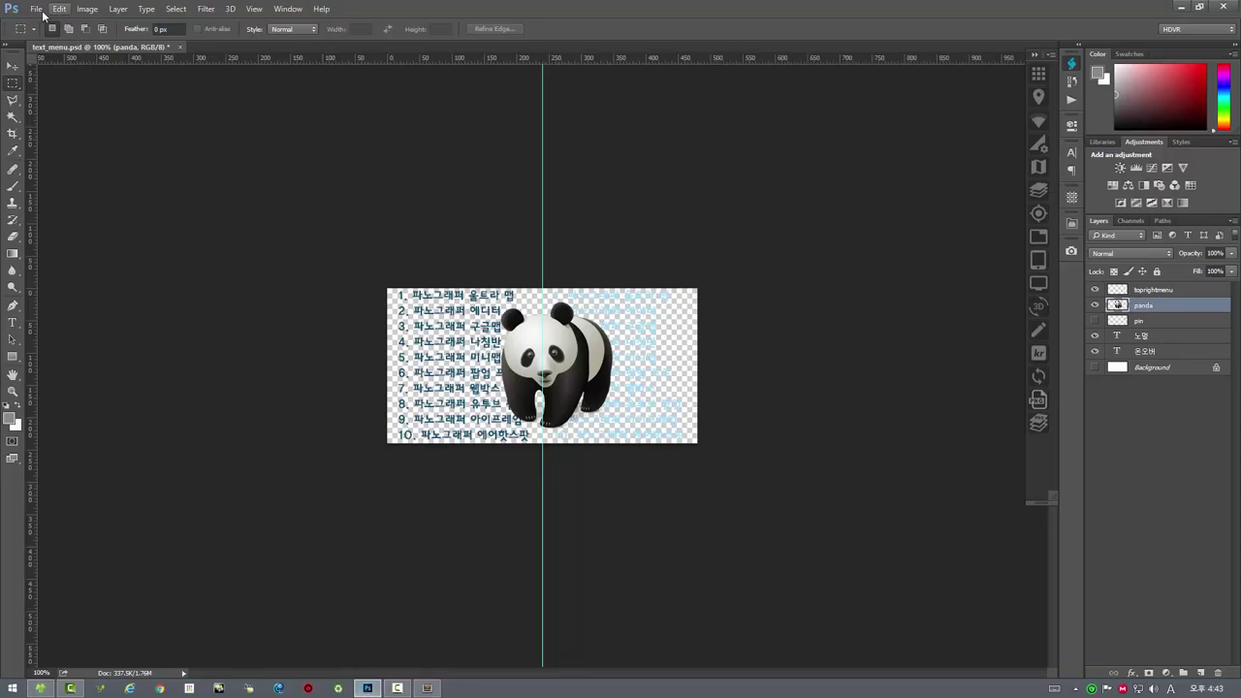
{"action": "left_click", "coordinate": [37, 10]}
{"action": "mouse_move", "coordinate": [51, 334]}
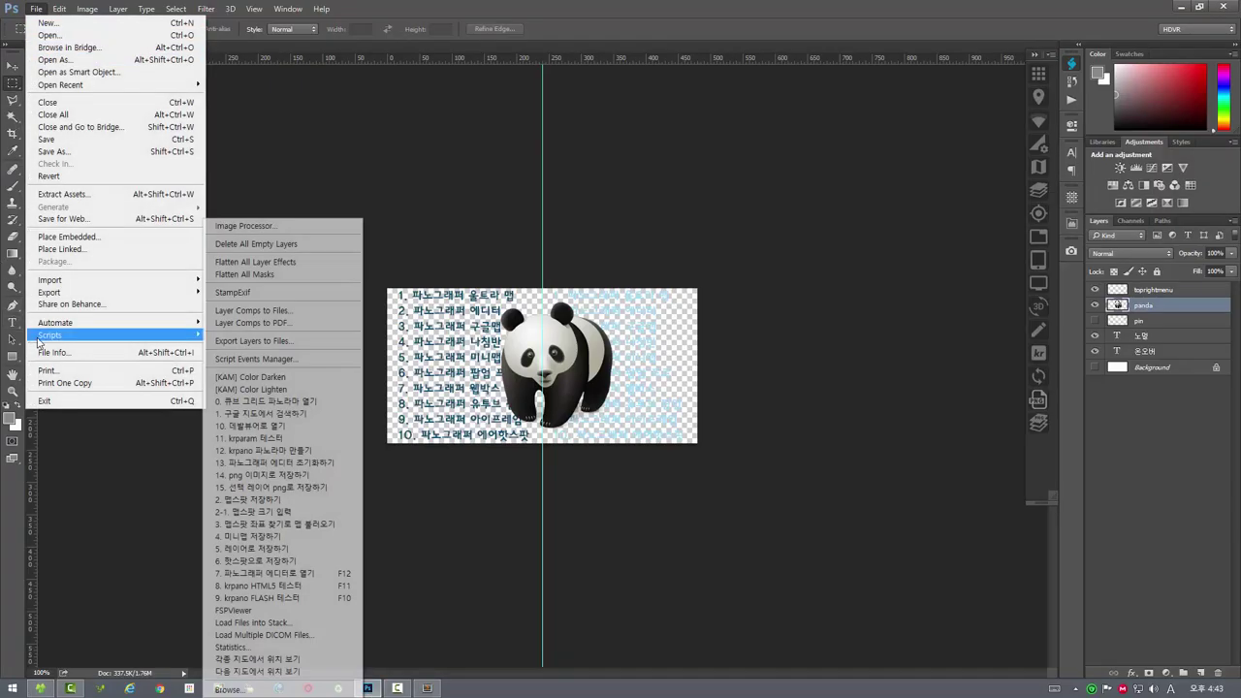
{"action": "left_click", "coordinate": [211, 340]}
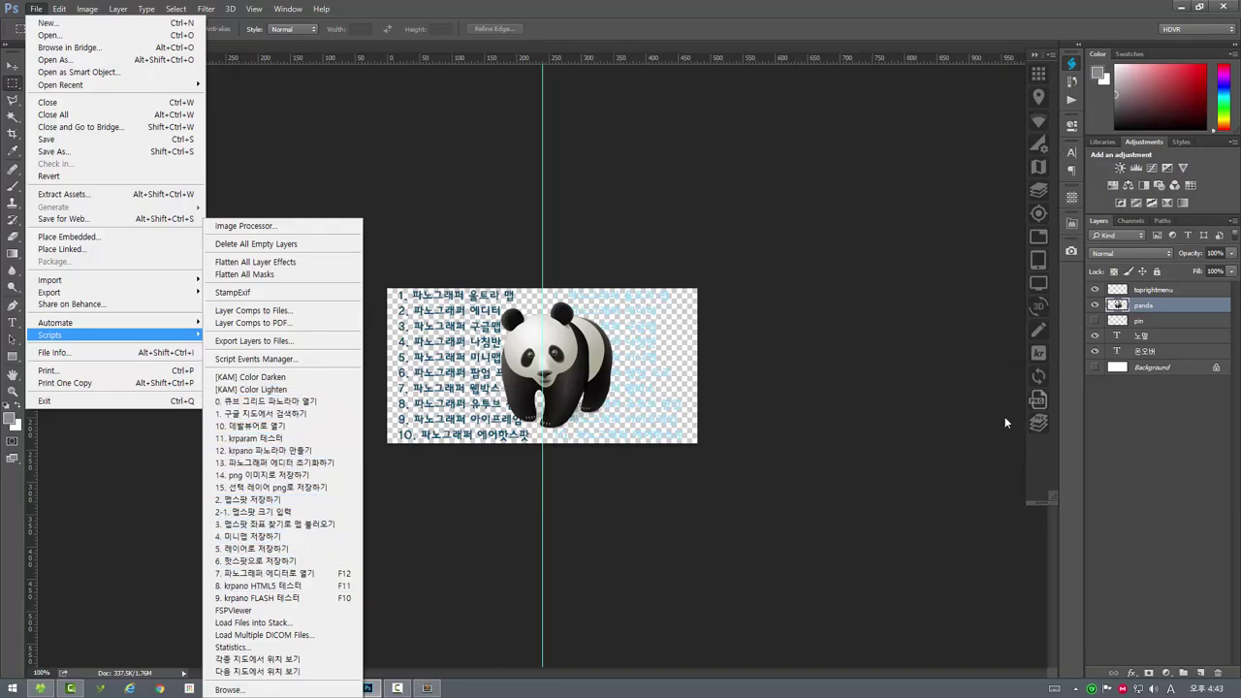
{"action": "left_click", "coordinate": [284, 9]}
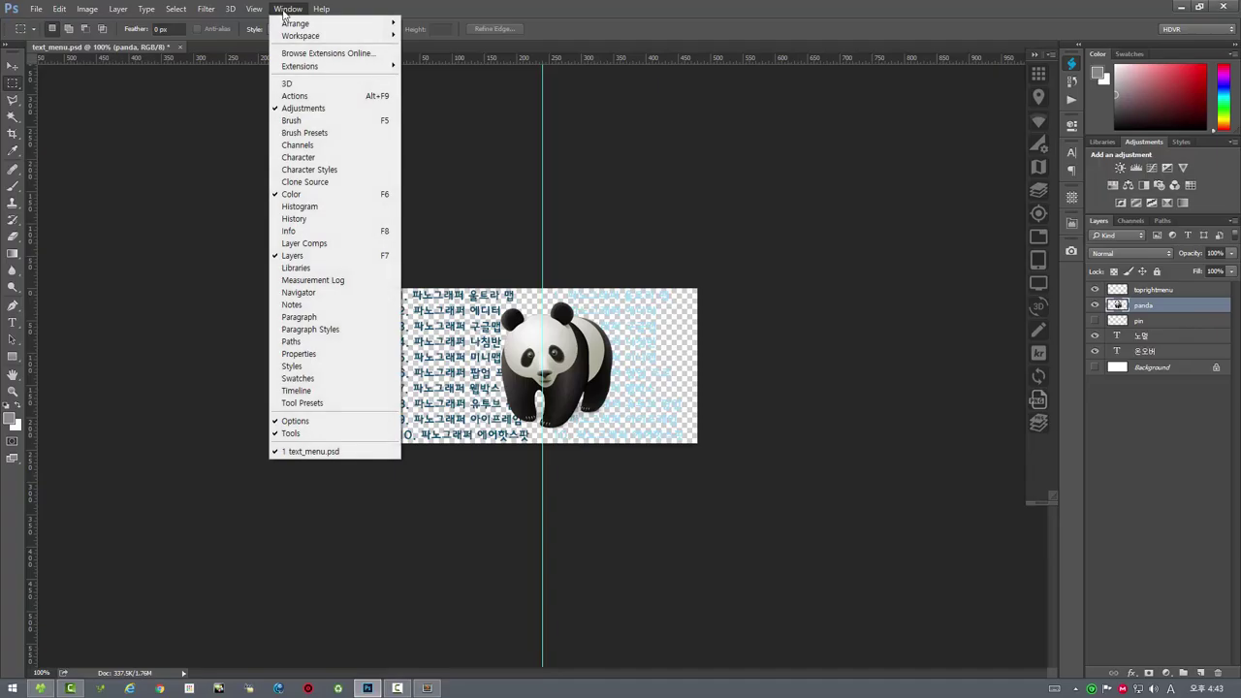
{"action": "mouse_move", "coordinate": [300, 66]}
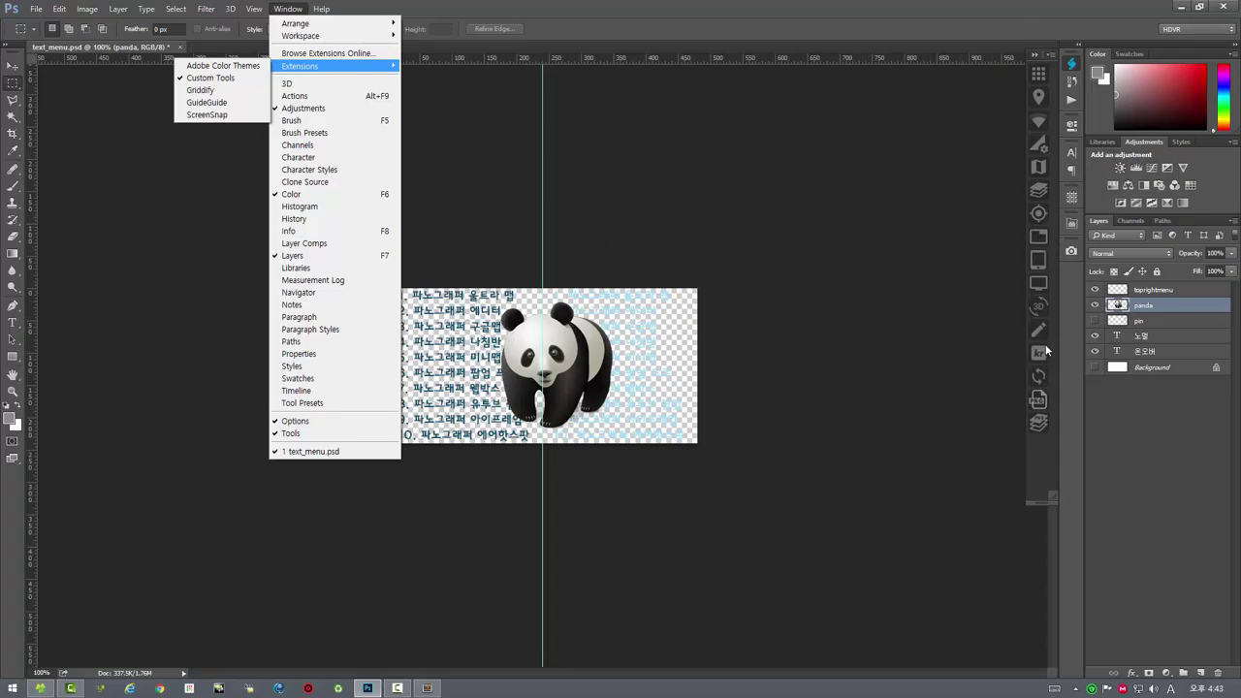
{"action": "left_click", "coordinate": [618, 8]}
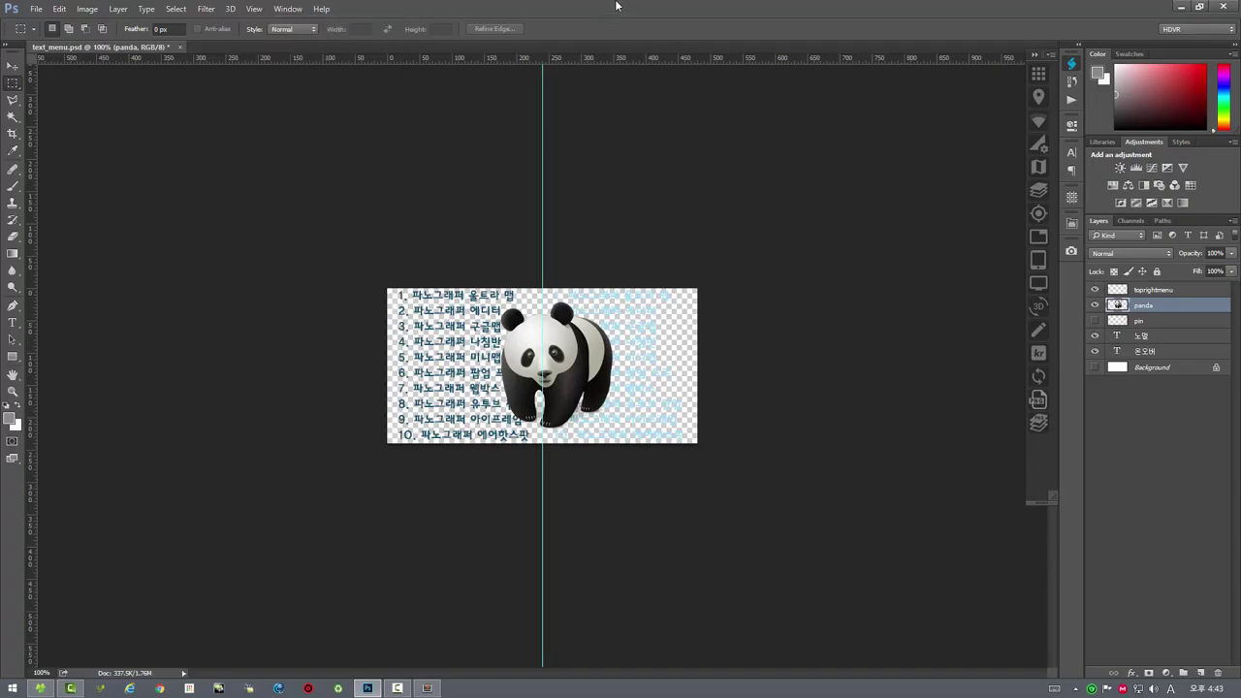